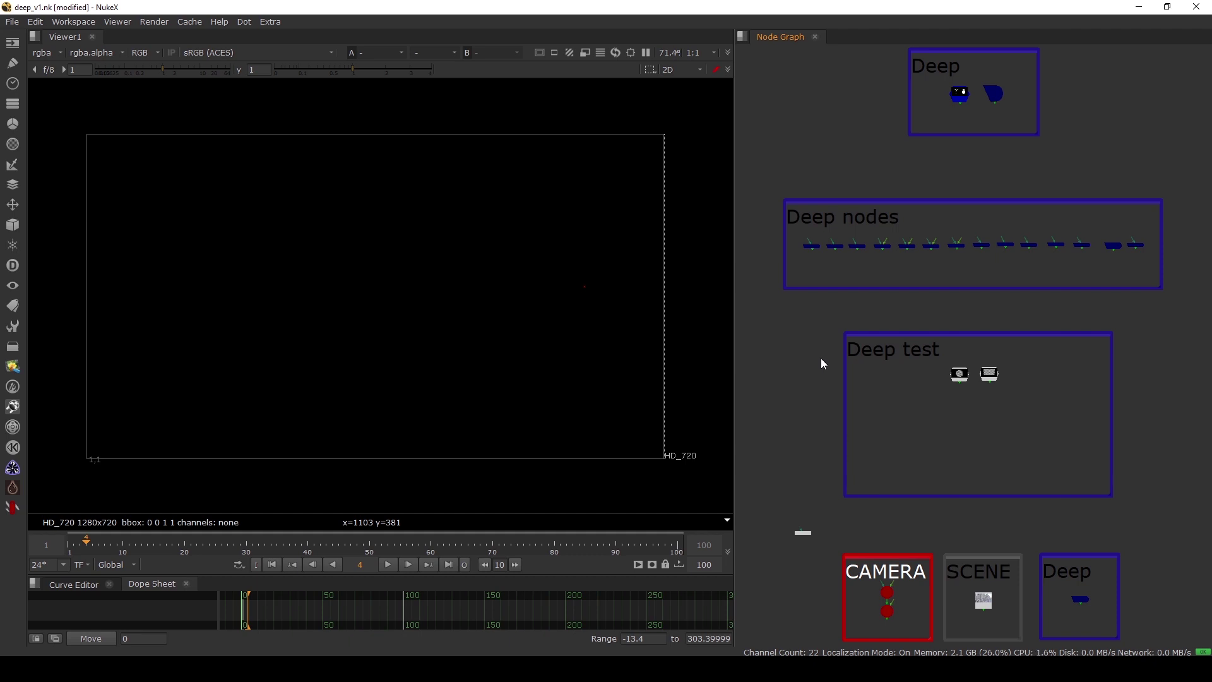
{"action": "left_click_drag", "start_coordinate": [747, 181], "coordinate": [778, 464]}
{"action": "left_click", "coordinate": [1148, 323]}
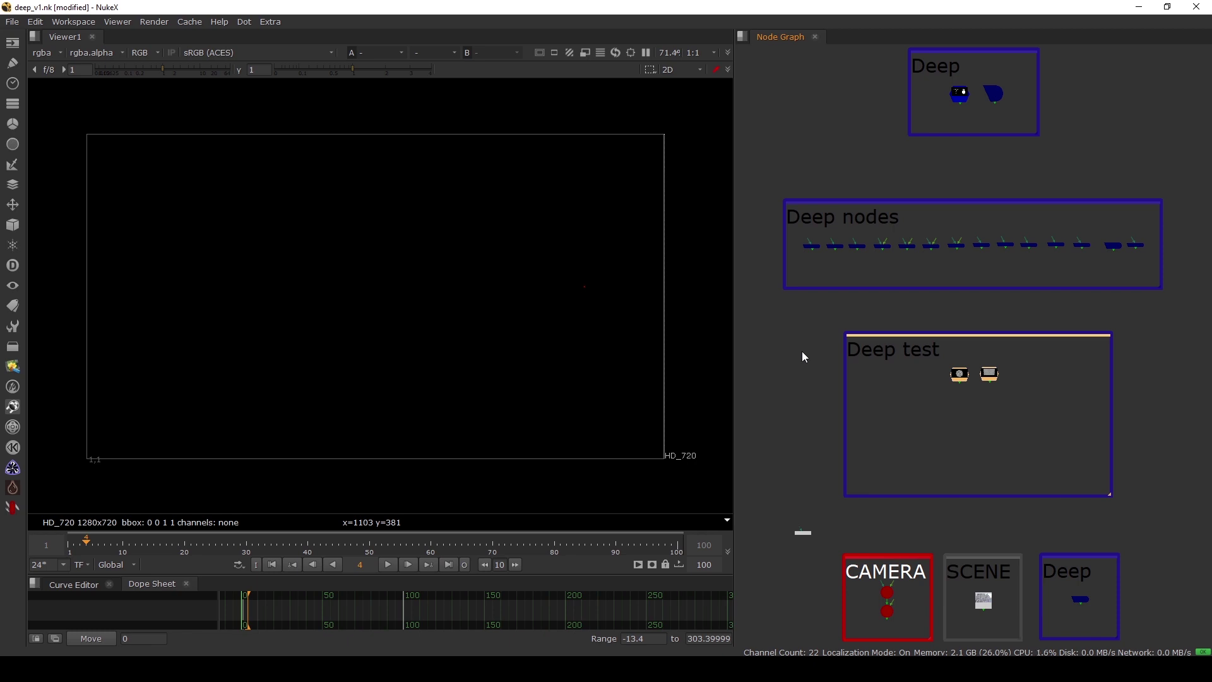
View the DeepRead3 node (city_scene_deep.exr) from the Deep backdrop in the viewer
{"action": "scroll", "coordinate": [976, 127], "scroll_direction": "down", "scroll_amount": 3}
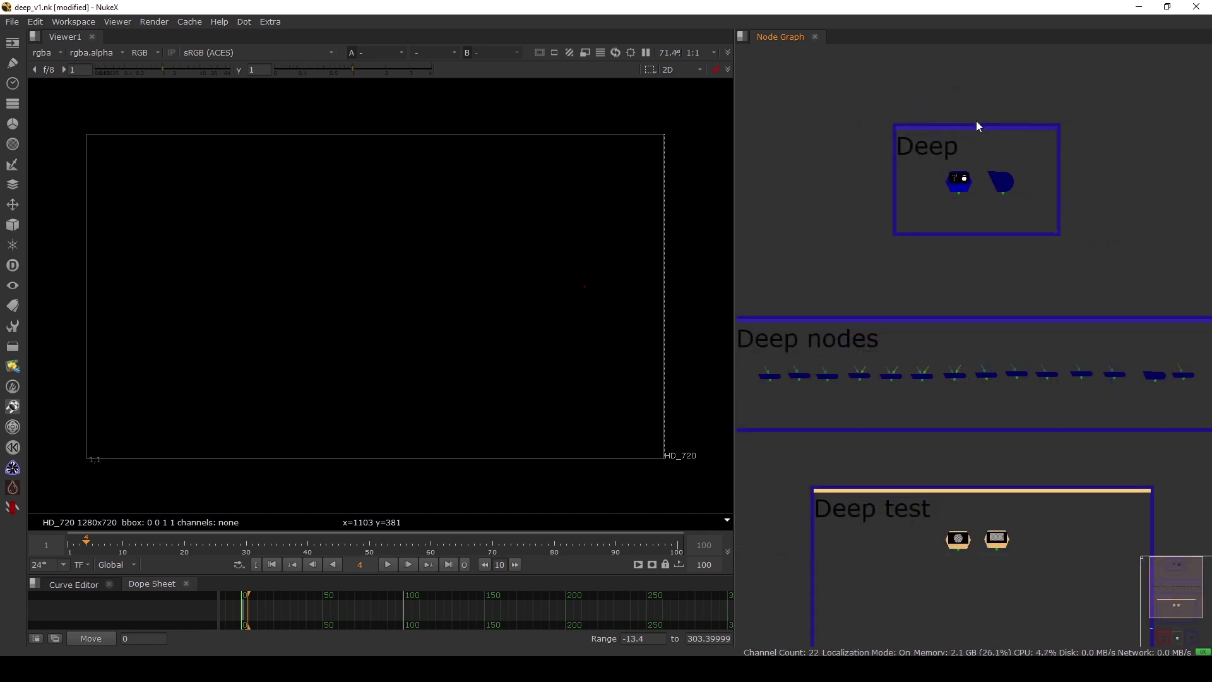
{"action": "left_click", "coordinate": [974, 129]}
{"action": "left_click", "coordinate": [982, 108]}
{"action": "scroll", "coordinate": [1073, 203], "scroll_direction": "up", "scroll_amount": 3}
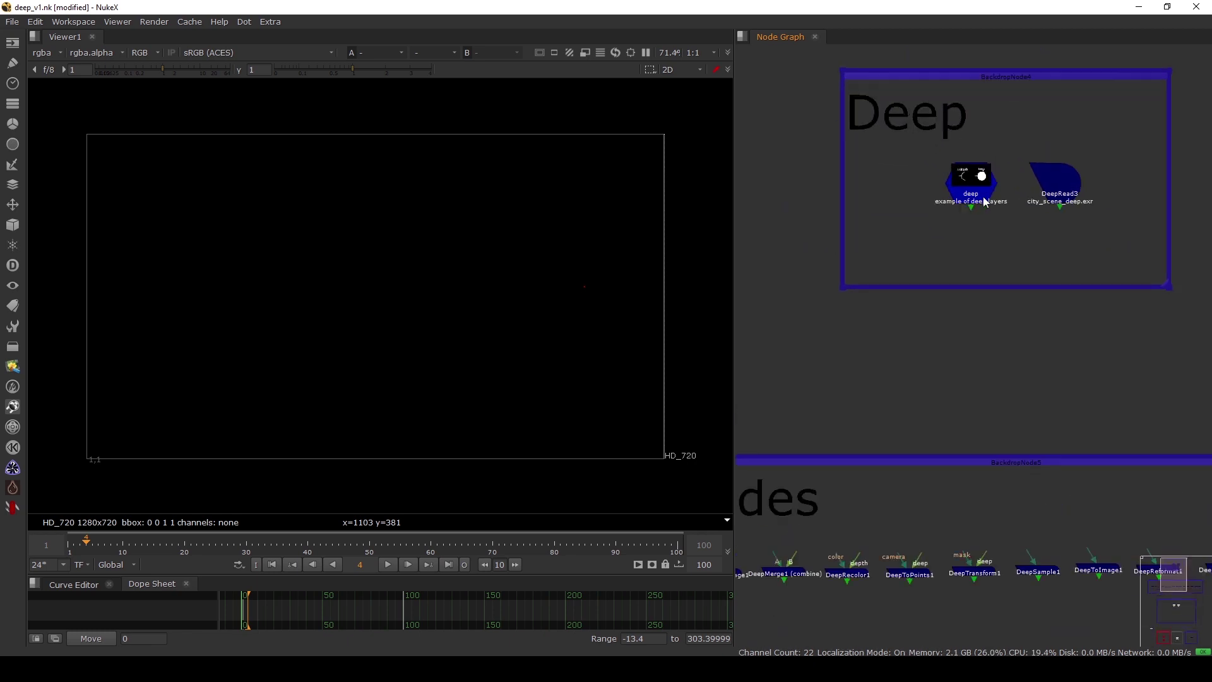
{"action": "left_click", "coordinate": [1073, 203]}
{"action": "key", "text": "1"}
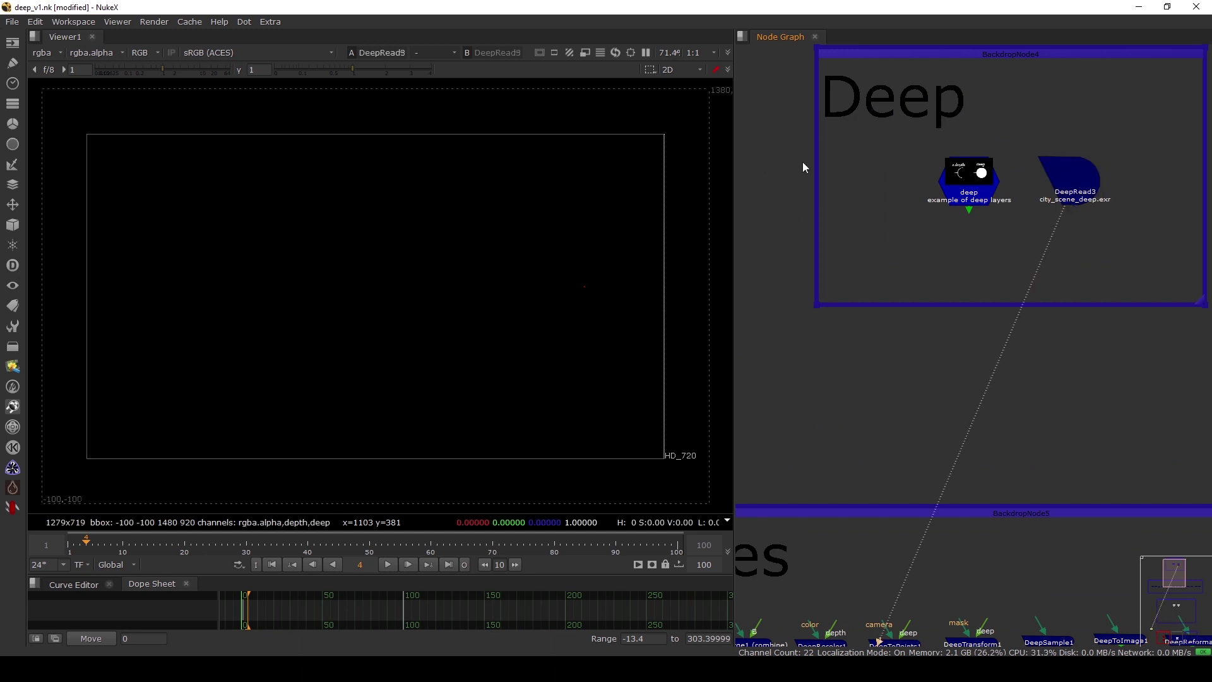
{"action": "scroll", "coordinate": [943, 197], "scroll_direction": "up", "scroll_amount": 2}
{"action": "middle_click_drag", "start_coordinate": [1134, 244], "coordinate": [1063, 239]}
{"action": "left_click_drag", "start_coordinate": [1068, 175], "coordinate": [1082, 180]}
{"action": "left_click", "coordinate": [1078, 217]}
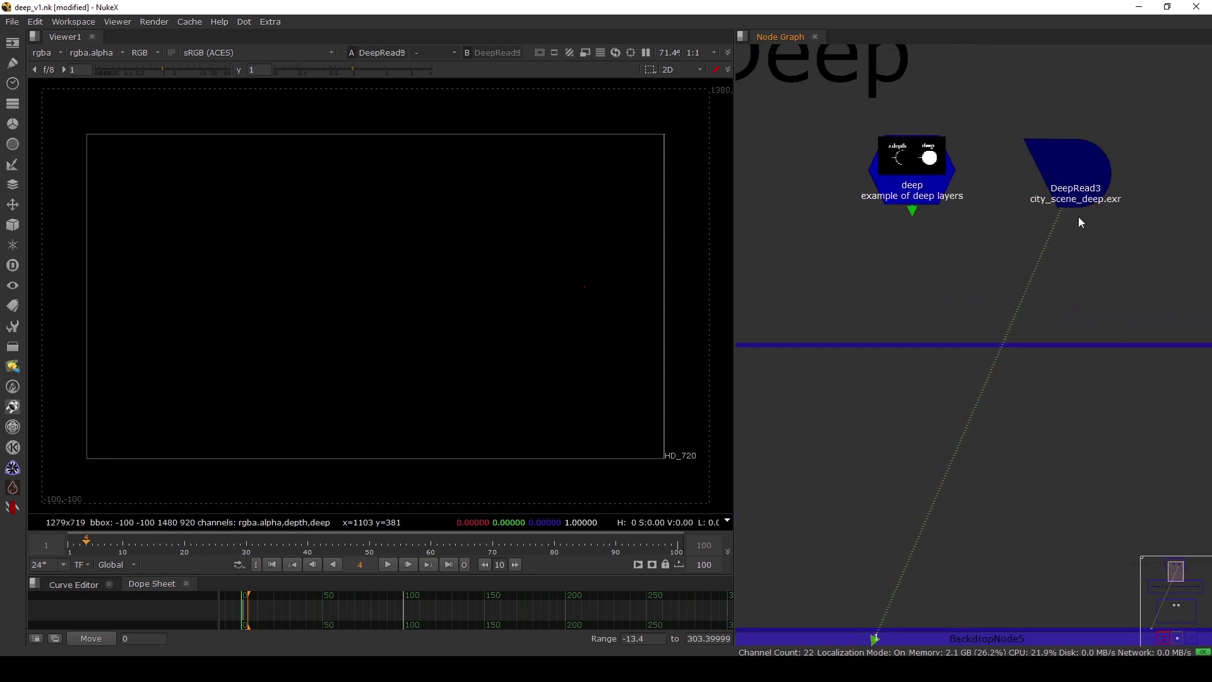
{"action": "left_click", "coordinate": [1071, 181]}
Display the deep layer of DeepRead3 and sample pixels in the middle and lower part of the image
{"action": "left_click", "coordinate": [43, 52]}
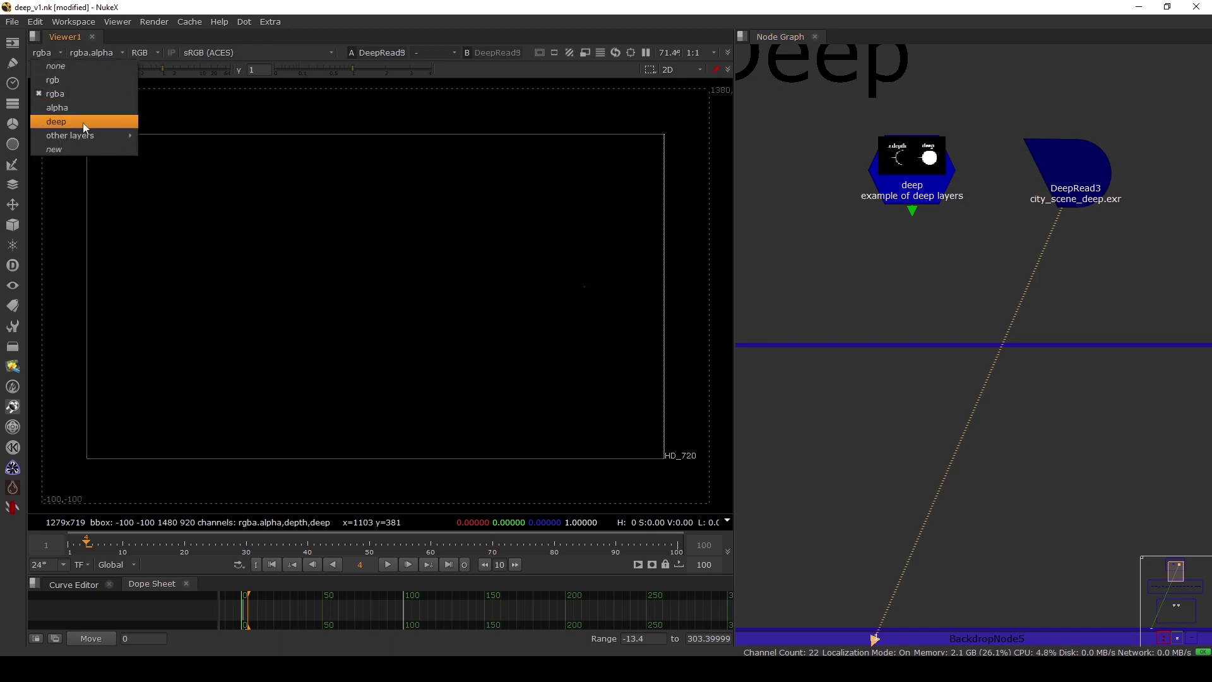
{"action": "left_click", "coordinate": [65, 122]}
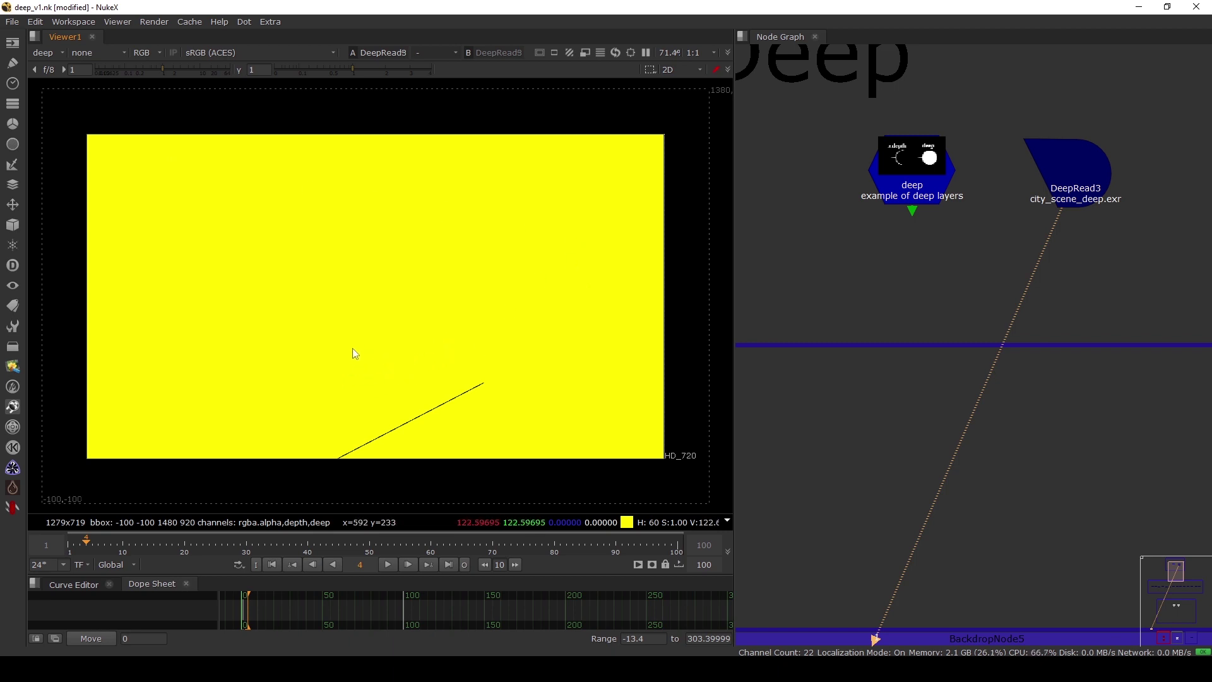
{"action": "left_click", "coordinate": [390, 335], "text": "ctrl"}
{"action": "left_click", "coordinate": [242, 413], "text": "ctrl"}
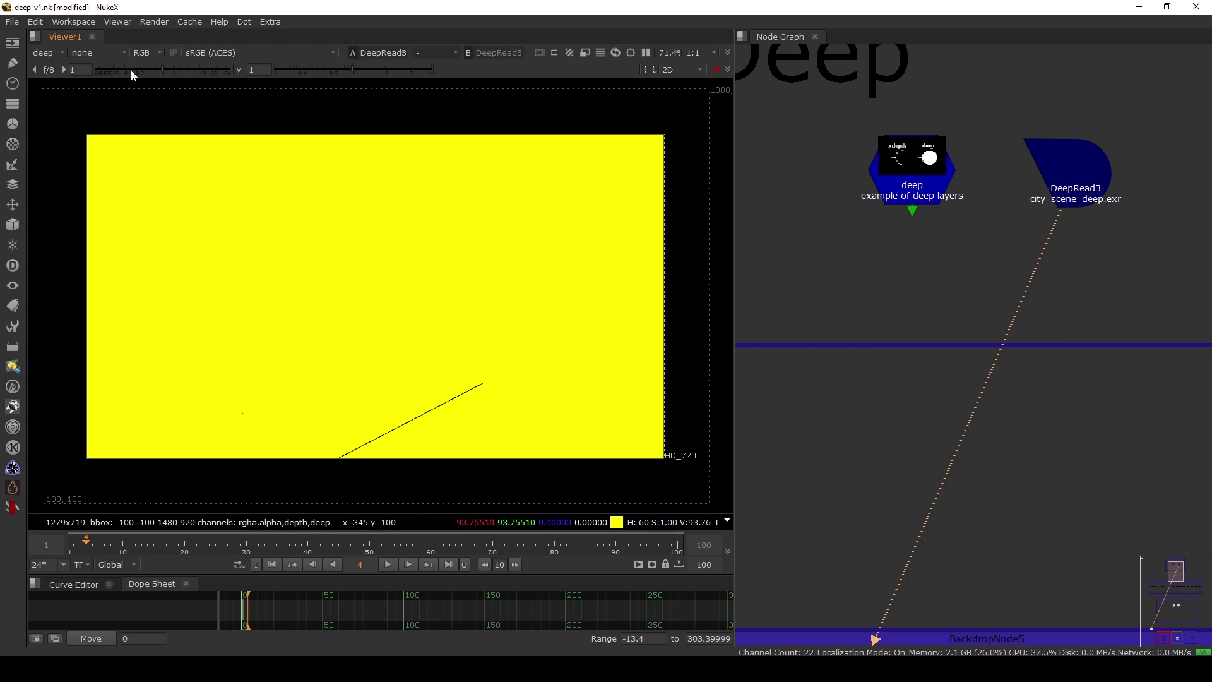
Lower the viewer gain in stages from 0.011 through 0.002 and 0.001 to 0.000 to bring out the city's depth range
{"action": "left_click_drag", "start_coordinate": [131, 70], "coordinate": [107, 70]}
{"action": "left_click", "coordinate": [37, 68]}
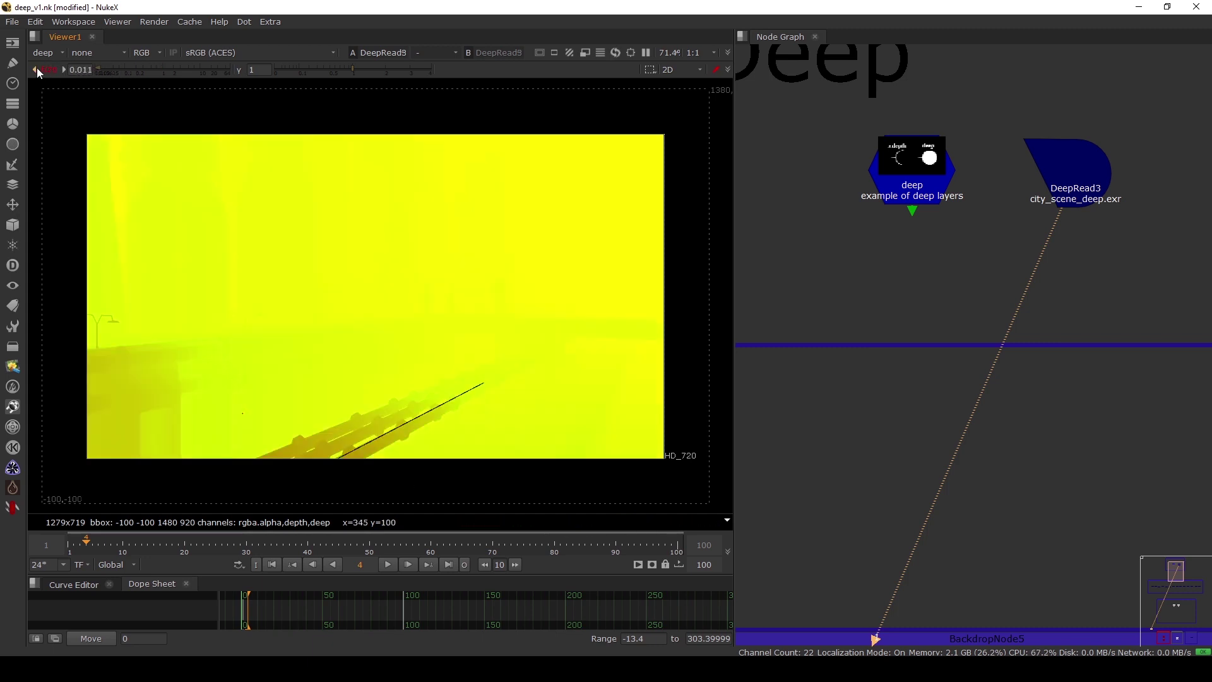
{"action": "left_click", "coordinate": [36, 67]}
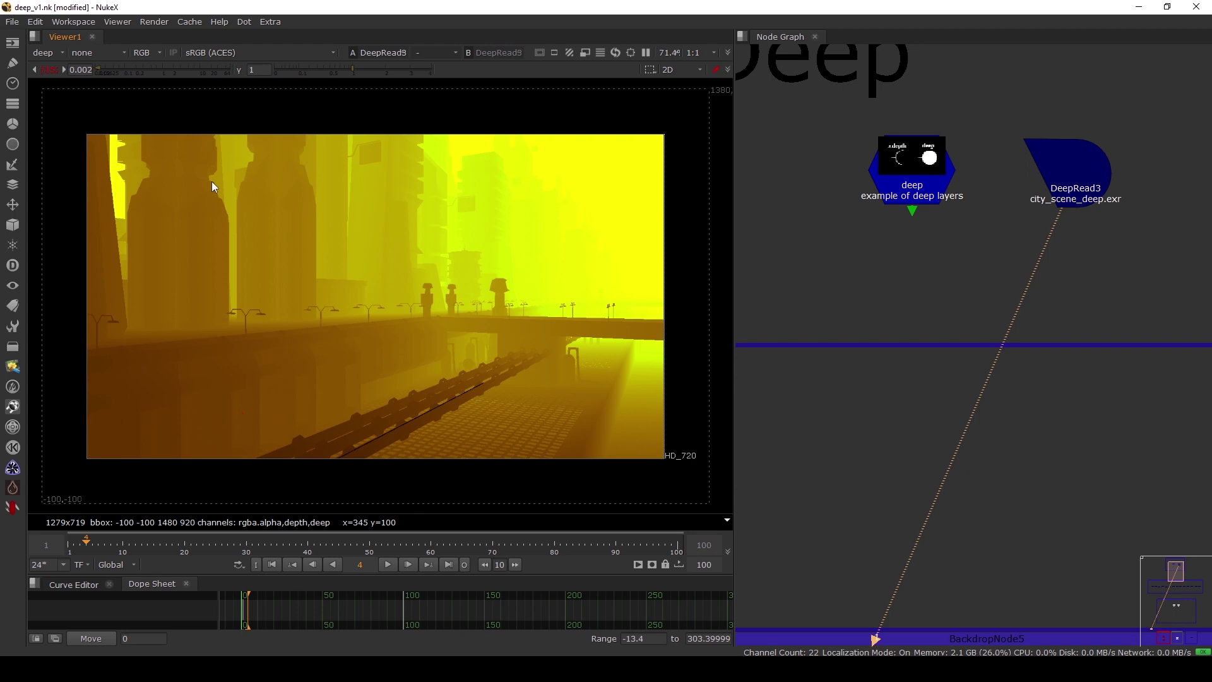
{"action": "left_click", "coordinate": [35, 70]}
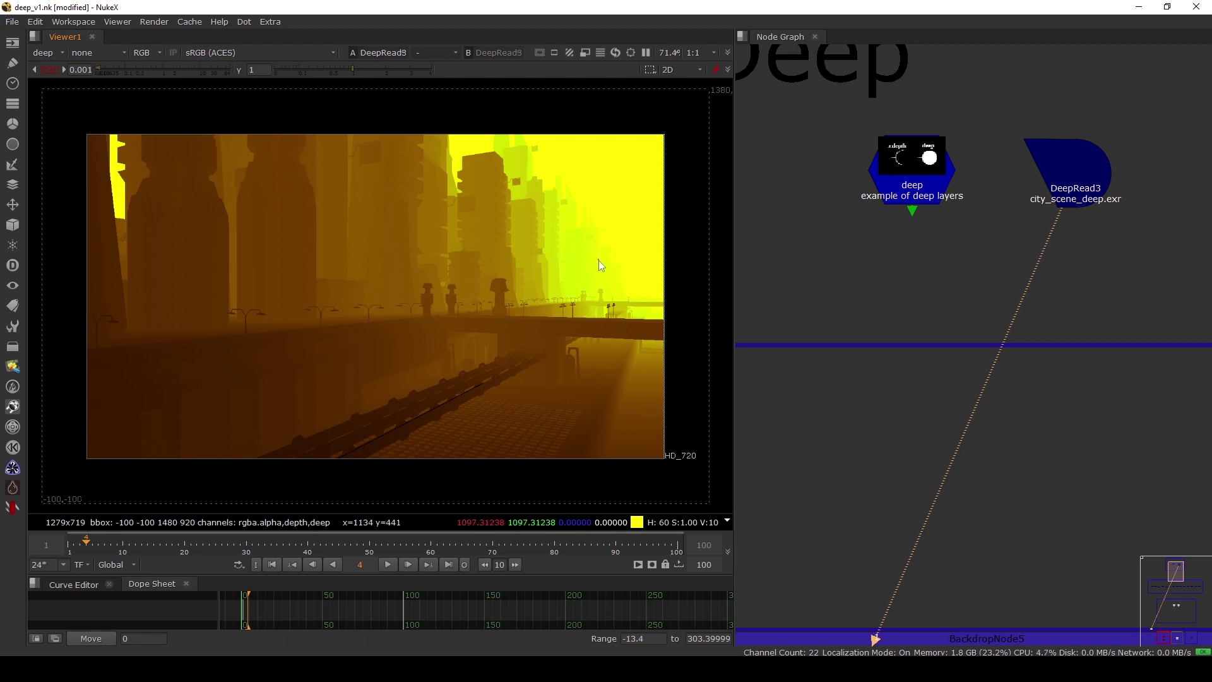
{"action": "left_click", "coordinate": [36, 70]}
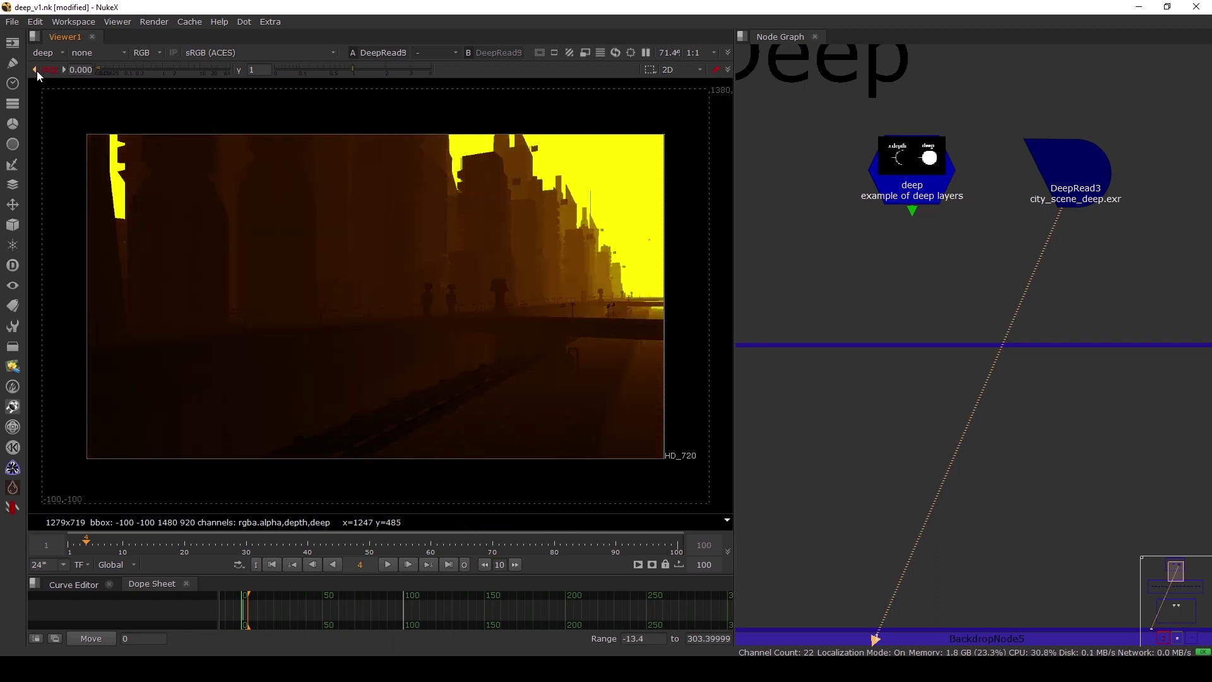
Sample the deep values at the edge of a distant building and in the adjacent sky
{"action": "scroll", "coordinate": [515, 230], "scroll_direction": "up", "scroll_amount": 7}
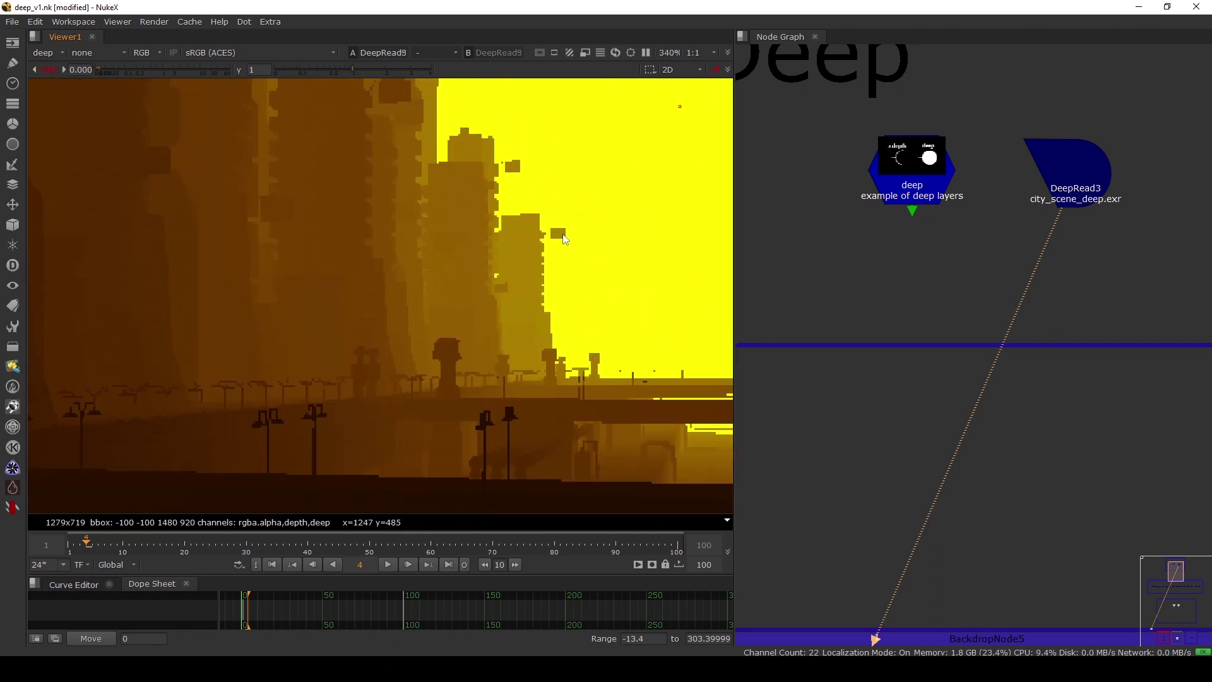
{"action": "left_click", "coordinate": [547, 331], "text": "ctrl"}
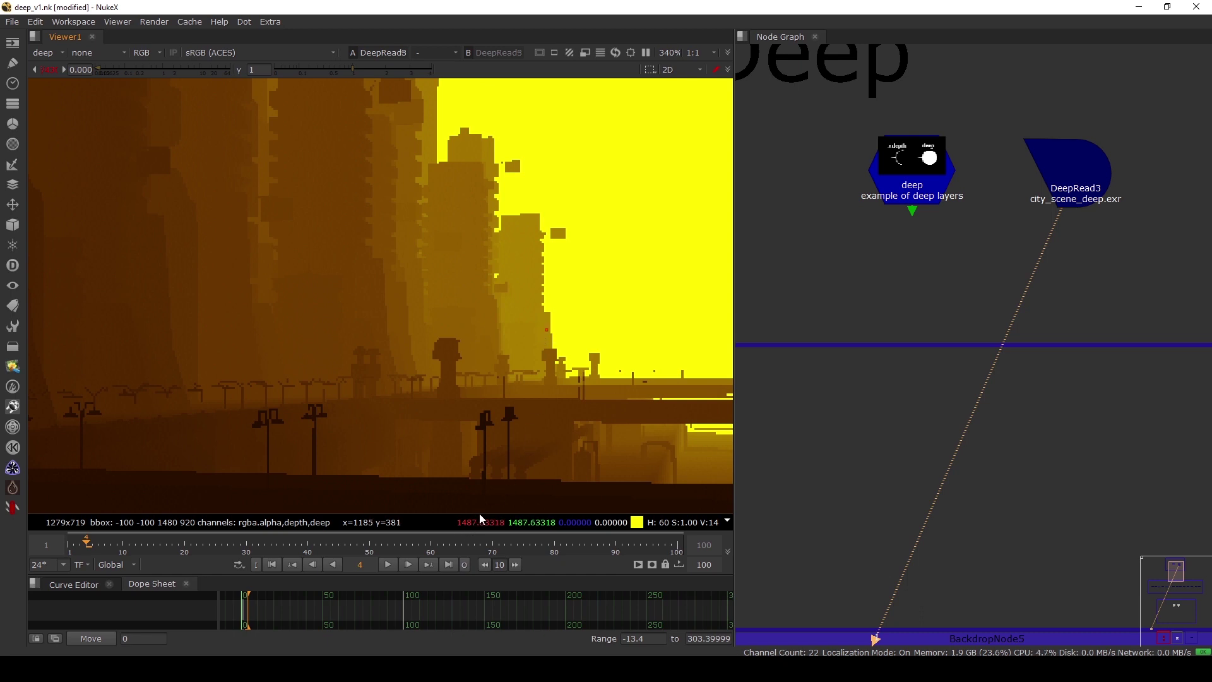
{"action": "left_click", "coordinate": [551, 328], "text": "ctrl"}
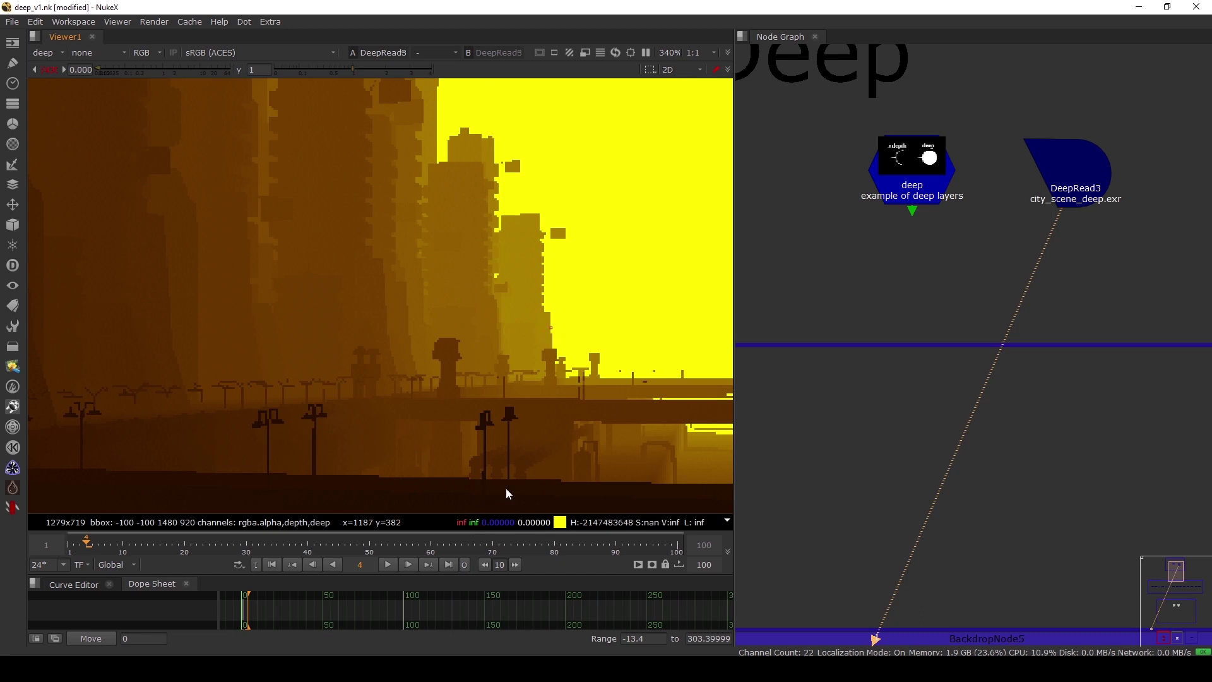
Compare the full deep image at default and lowered viewer gain, and isolate its red channel
{"action": "key", "text": "f"}
{"action": "left_click", "coordinate": [38, 68]}
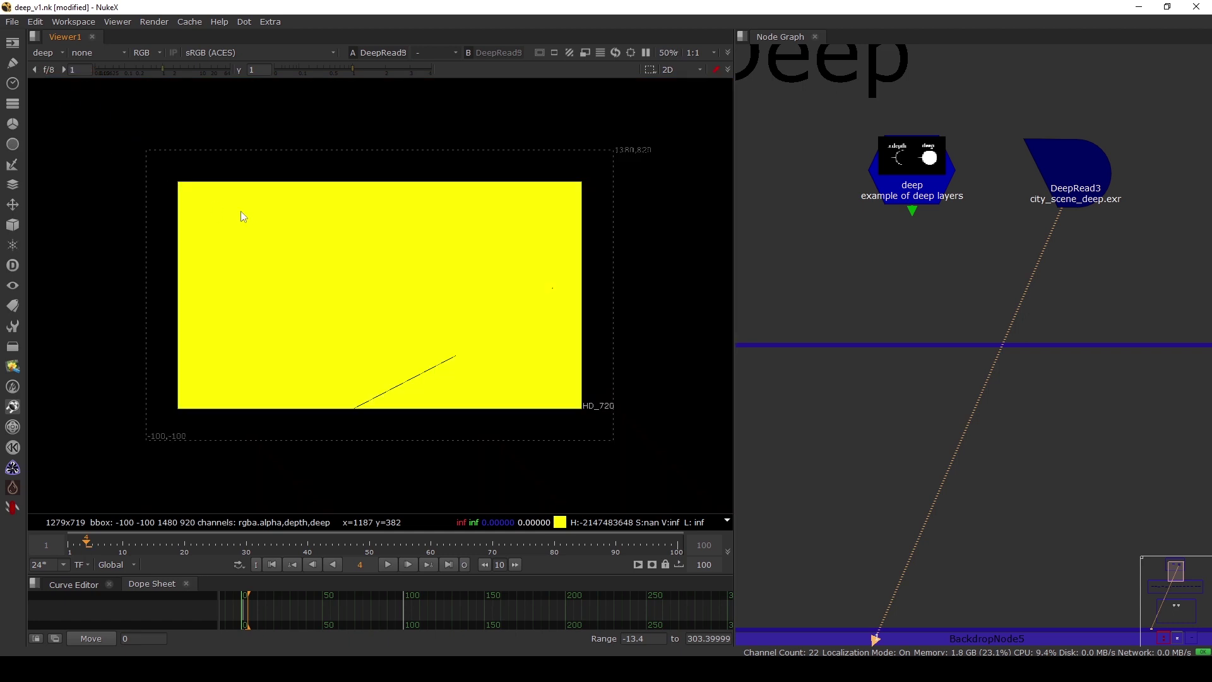
{"action": "scroll", "coordinate": [398, 318], "scroll_direction": "up", "scroll_amount": 2}
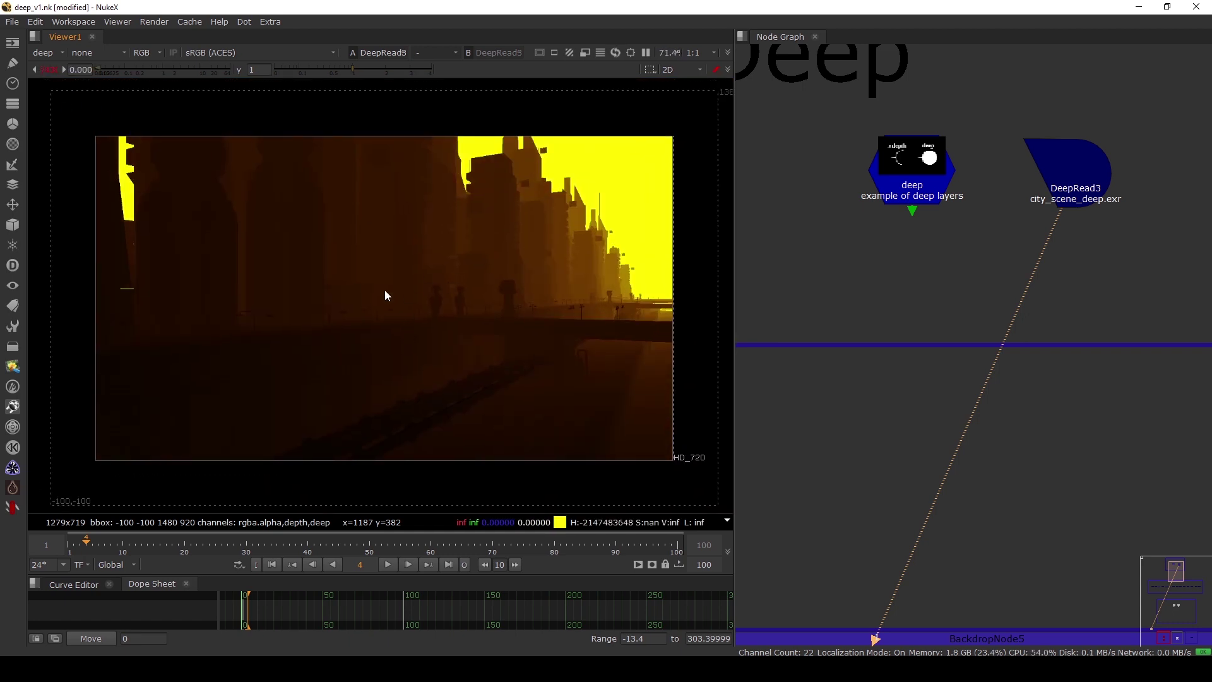
{"action": "left_click", "coordinate": [51, 69]}
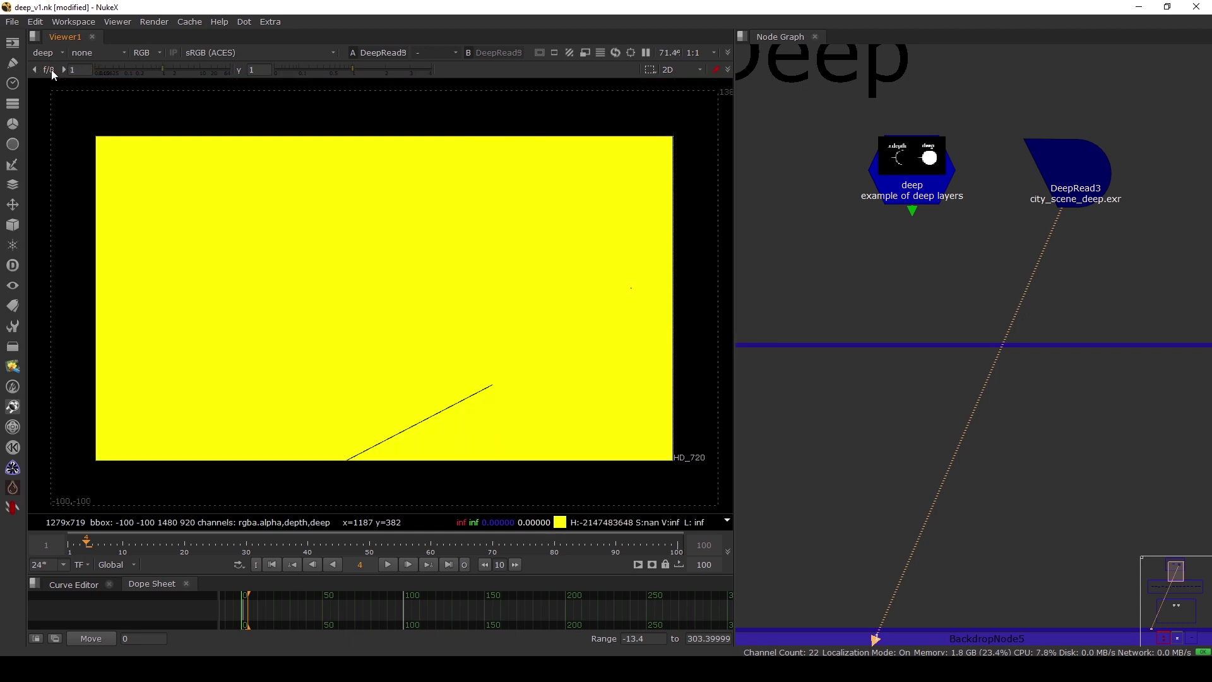
{"action": "left_click", "coordinate": [51, 70]}
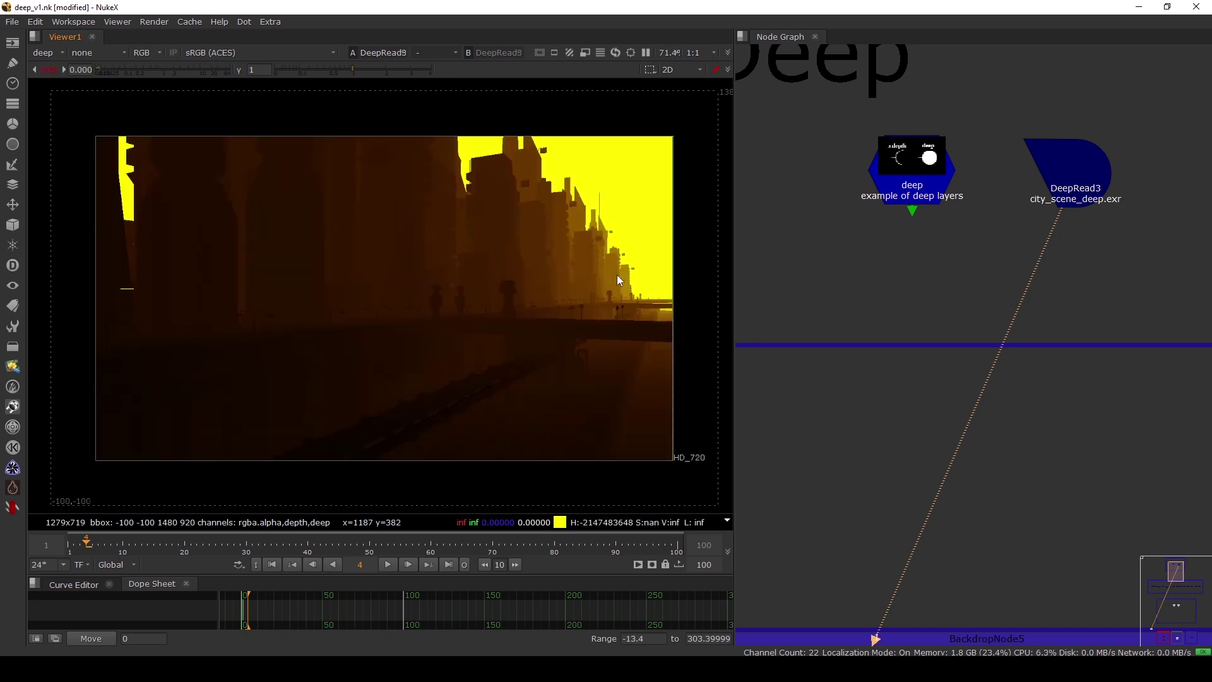
{"action": "key", "text": "r"}
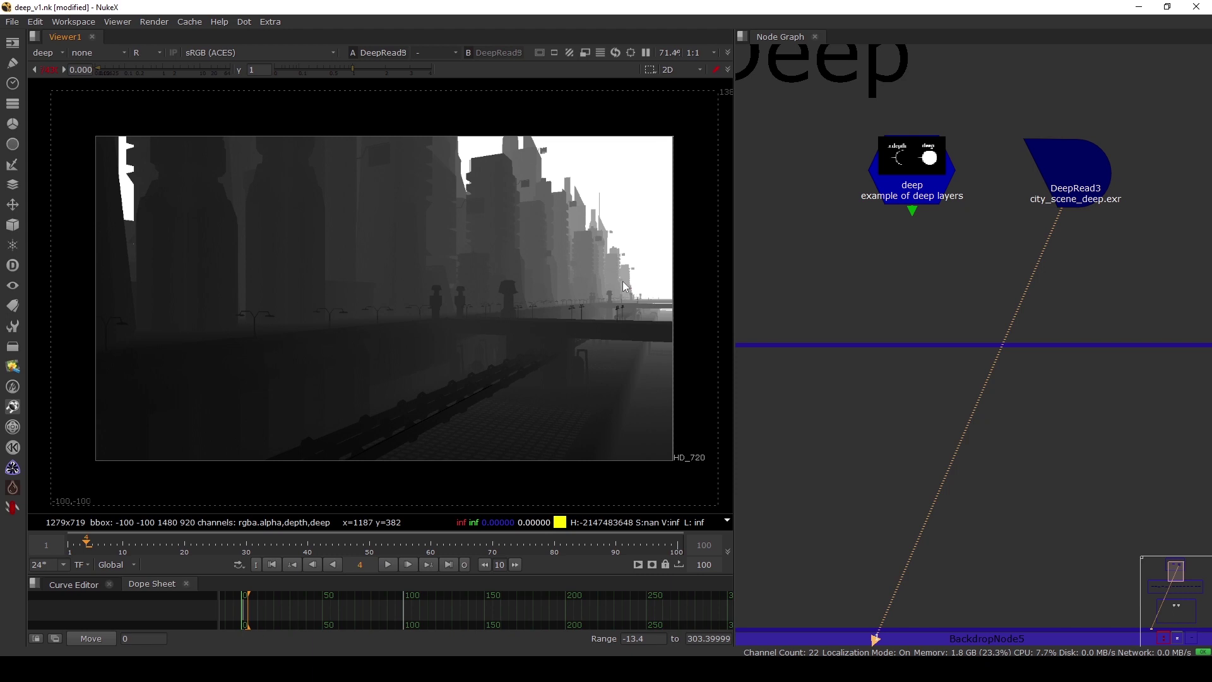
Toggle the viewer gain back to 1 and switch the displayed layer to rgba
{"action": "left_click", "coordinate": [53, 70]}
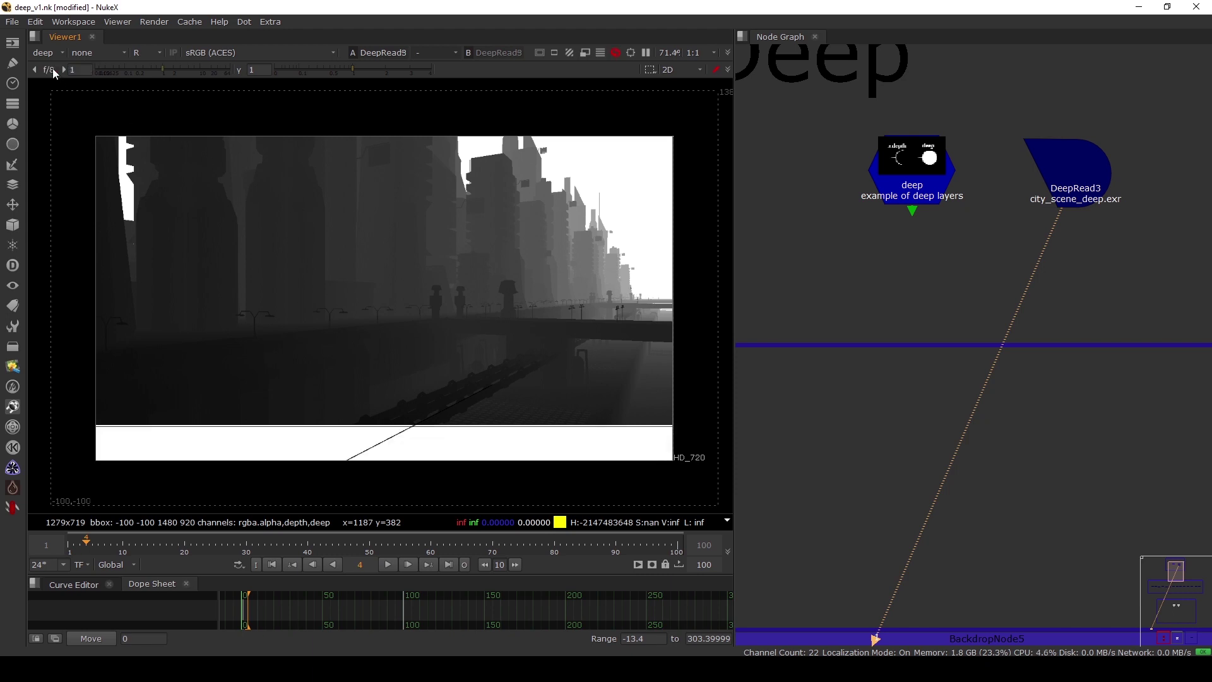
{"action": "left_click", "coordinate": [53, 70]}
{"action": "left_click", "coordinate": [52, 70]}
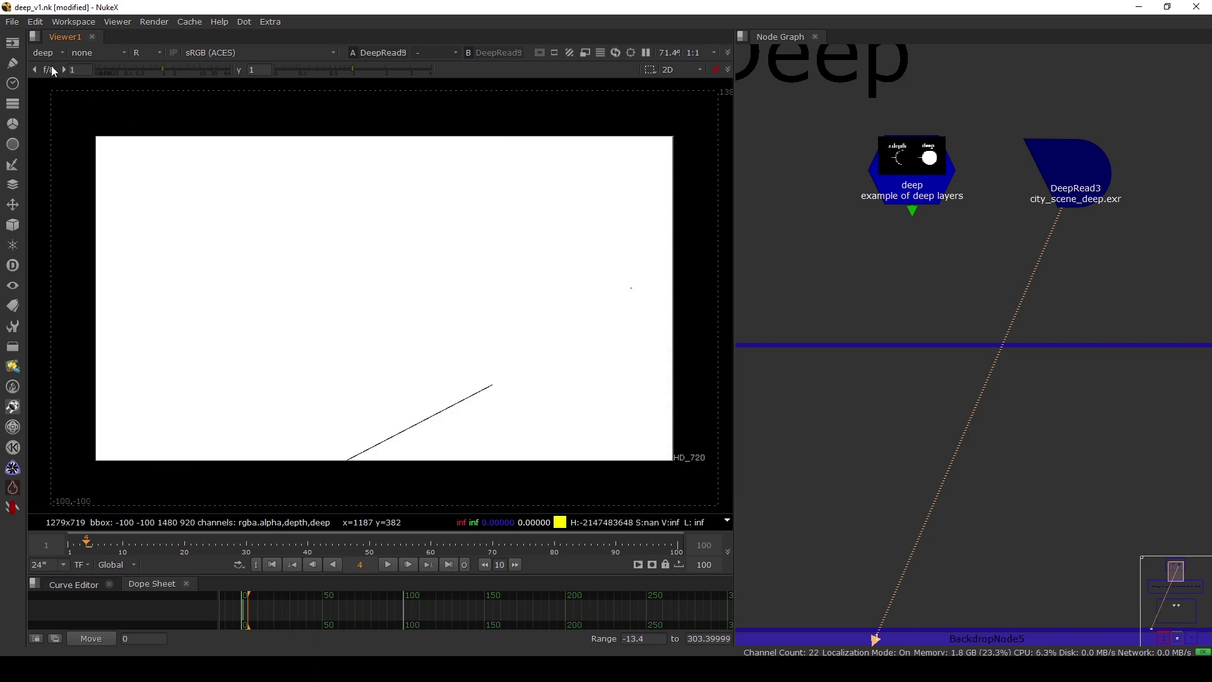
{"action": "left_click", "coordinate": [50, 53]}
{"action": "left_click", "coordinate": [55, 93]}
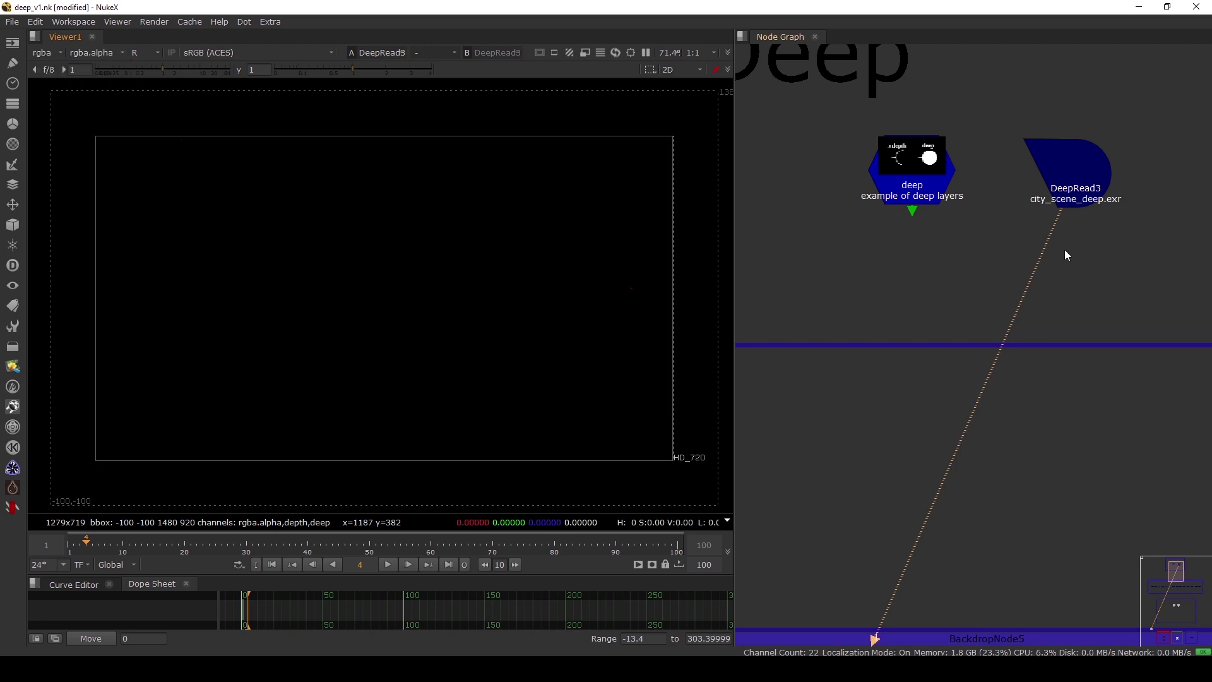
View the "deep" node labelled "example of deep layers" in the viewer
{"action": "scroll", "coordinate": [1063, 252], "scroll_direction": "down", "scroll_amount": 3}
{"action": "scroll", "coordinate": [944, 231], "scroll_direction": "up", "scroll_amount": 3}
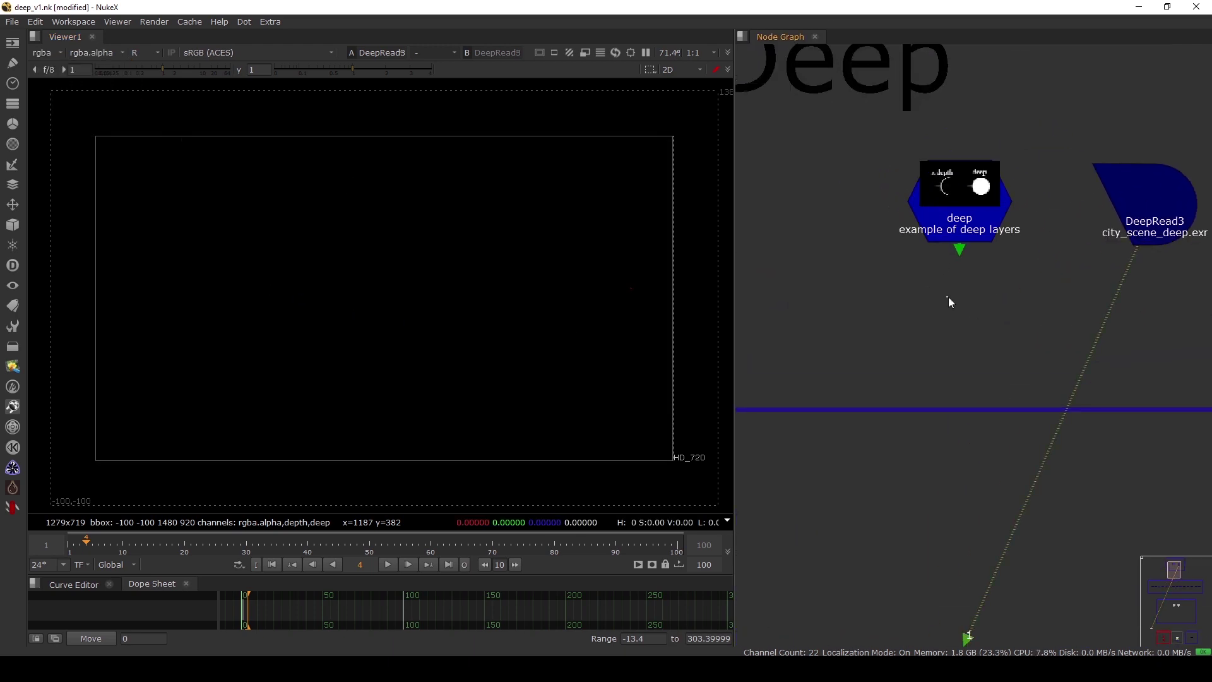
{"action": "left_click", "coordinate": [949, 214]}
{"action": "left_click", "coordinate": [1022, 282]}
{"action": "scroll", "coordinate": [1013, 279], "scroll_direction": "down", "scroll_amount": 2}
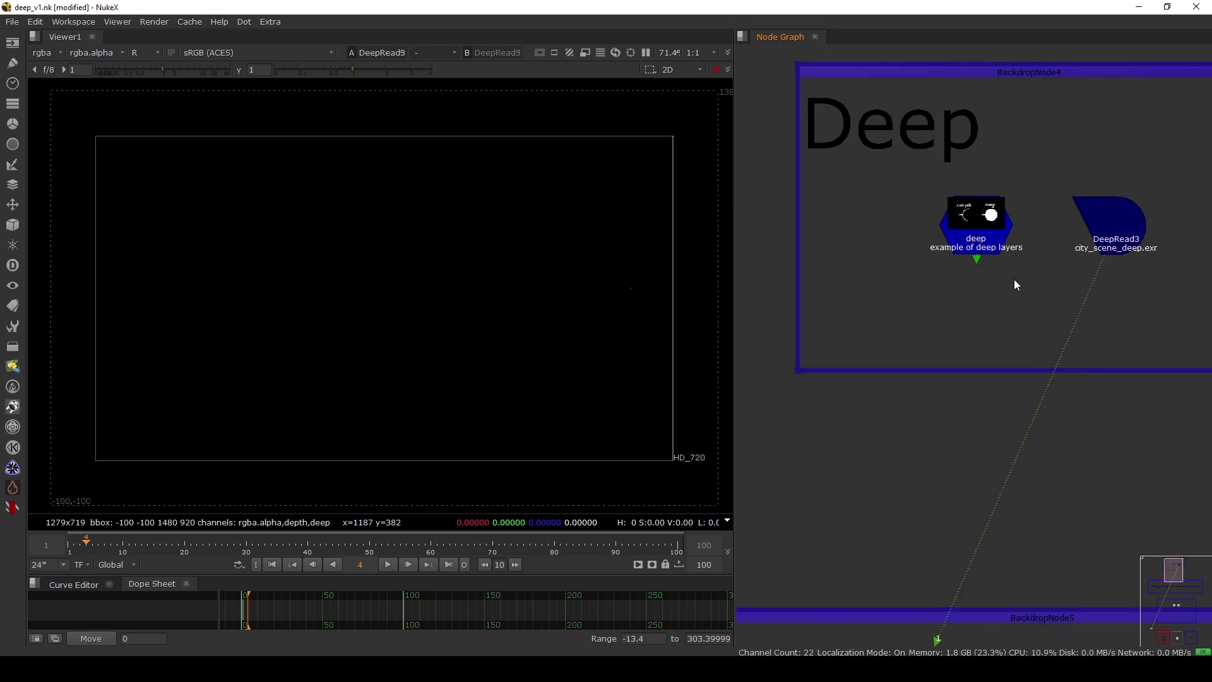
{"action": "left_click", "coordinate": [1097, 229]}
{"action": "scroll", "coordinate": [1097, 230], "scroll_direction": "down", "scroll_amount": 3}
{"action": "scroll", "coordinate": [1019, 240], "scroll_direction": "up", "scroll_amount": 2}
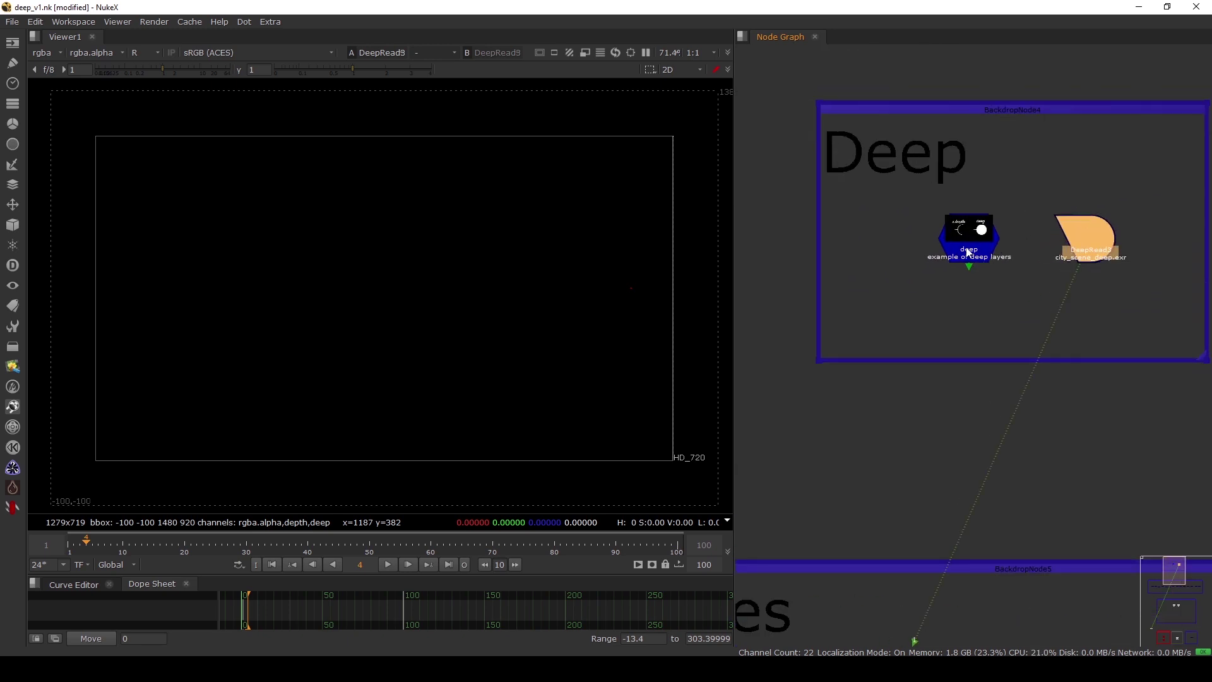
{"action": "scroll", "coordinate": [967, 237], "scroll_direction": "up", "scroll_amount": 3}
{"action": "left_click", "coordinate": [970, 227]}
{"action": "key", "text": "1"}
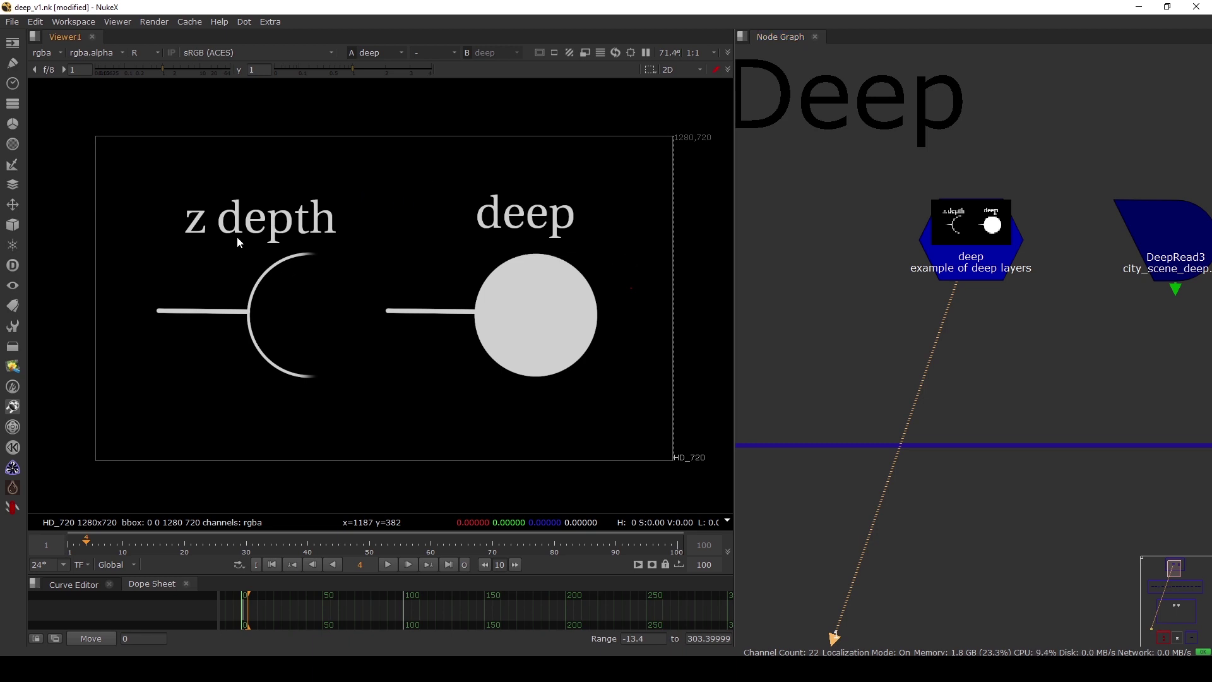
Examine the z depth and deep diagrams, comparing the open arc with the filled circle
{"action": "left_click_drag", "start_coordinate": [134, 178], "coordinate": [325, 230]}
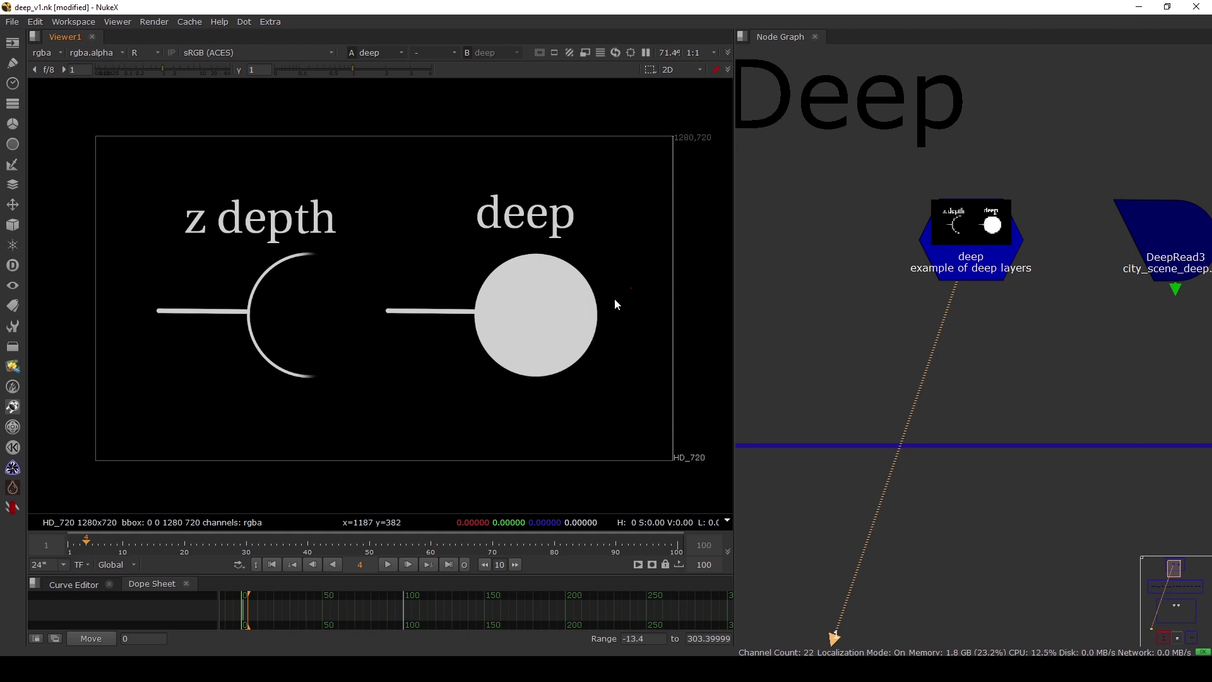
{"action": "left_click_drag", "start_coordinate": [616, 294], "coordinate": [584, 333], "text": "ctrl+shift"}
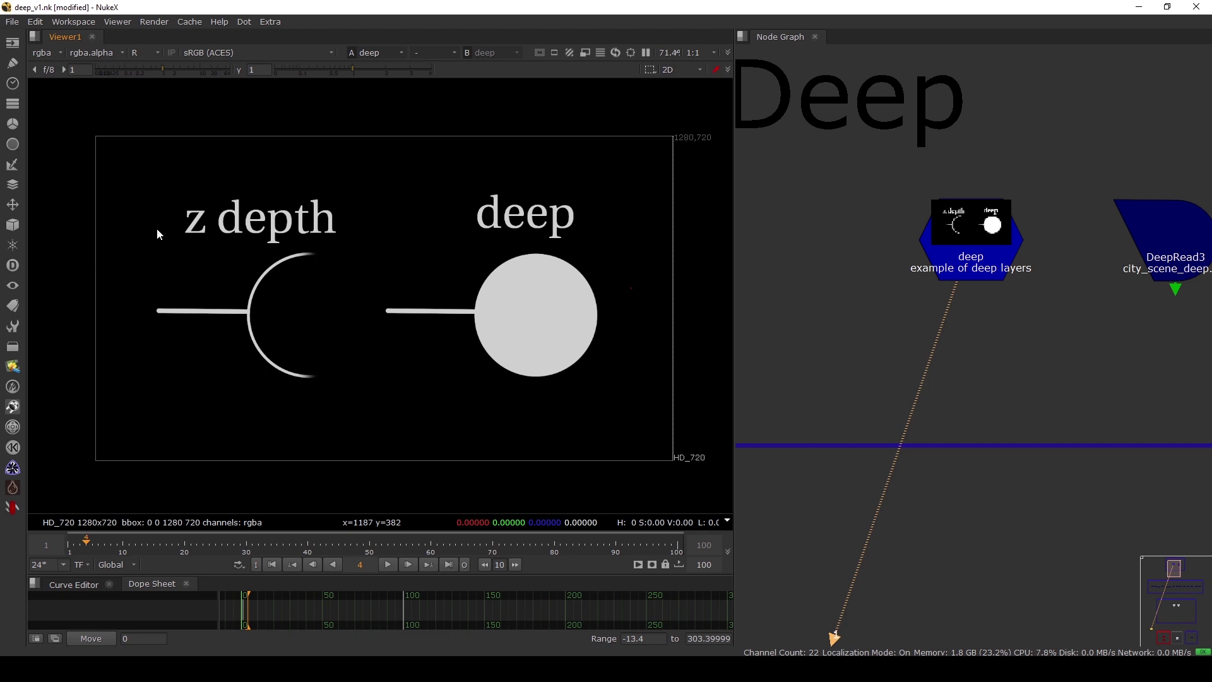
{"action": "left_click_drag", "start_coordinate": [309, 243], "coordinate": [366, 388], "text": "ctrl+shift"}
{"action": "left_click_drag", "start_coordinate": [477, 231], "coordinate": [606, 385]}
{"action": "left_click_drag", "start_coordinate": [488, 188], "coordinate": [642, 235]}
View DeepRead3 again and display its deep layer with the viewer gain lowered
{"action": "left_click_drag", "start_coordinate": [945, 308], "coordinate": [1149, 265]}
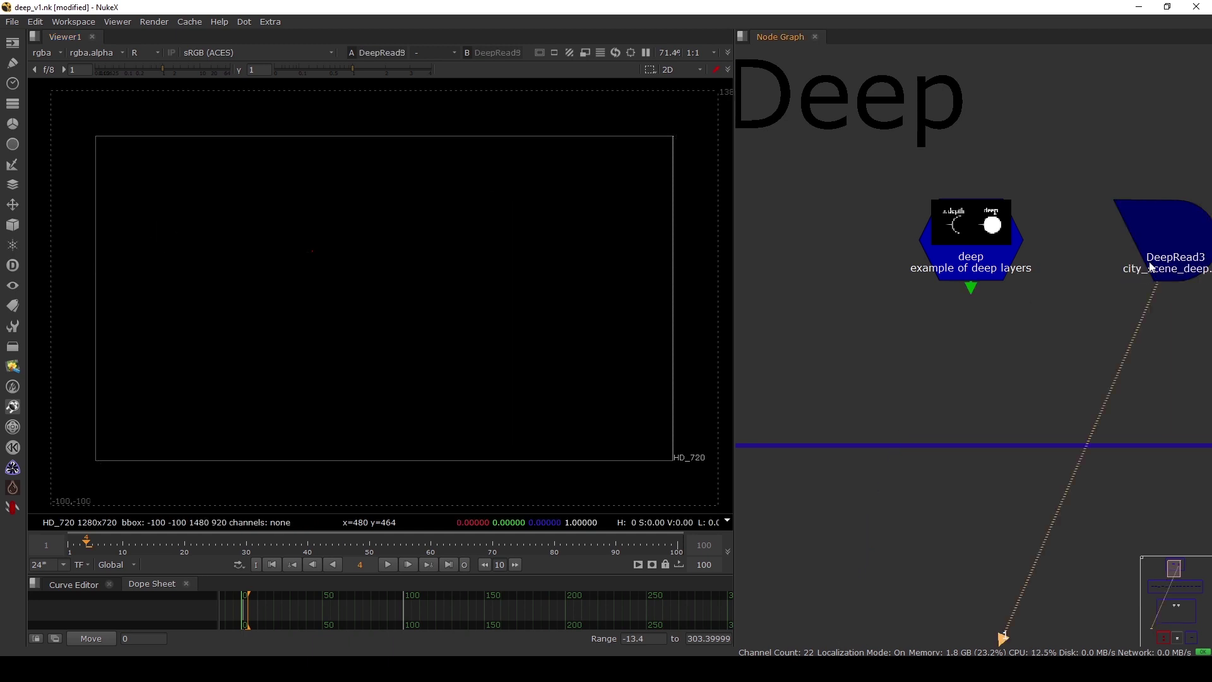
{"action": "left_click", "coordinate": [43, 53]}
{"action": "left_click", "coordinate": [53, 120]}
{"action": "scroll", "coordinate": [592, 233], "scroll_direction": "up", "scroll_amount": 5}
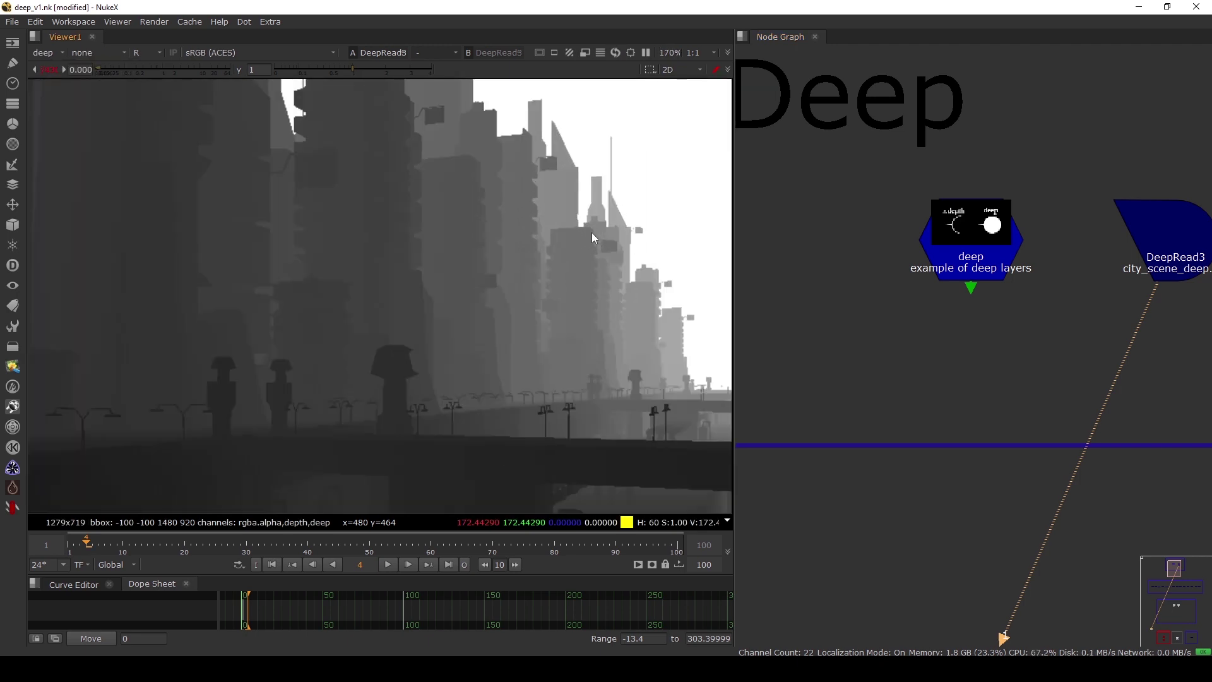
{"action": "key", "text": "f"}
Inspect the distant city buildings in the deep image up close and as a whole, and select the DeepRead3 node
{"action": "middle_click_drag", "start_coordinate": [1100, 289], "coordinate": [1075, 297]}
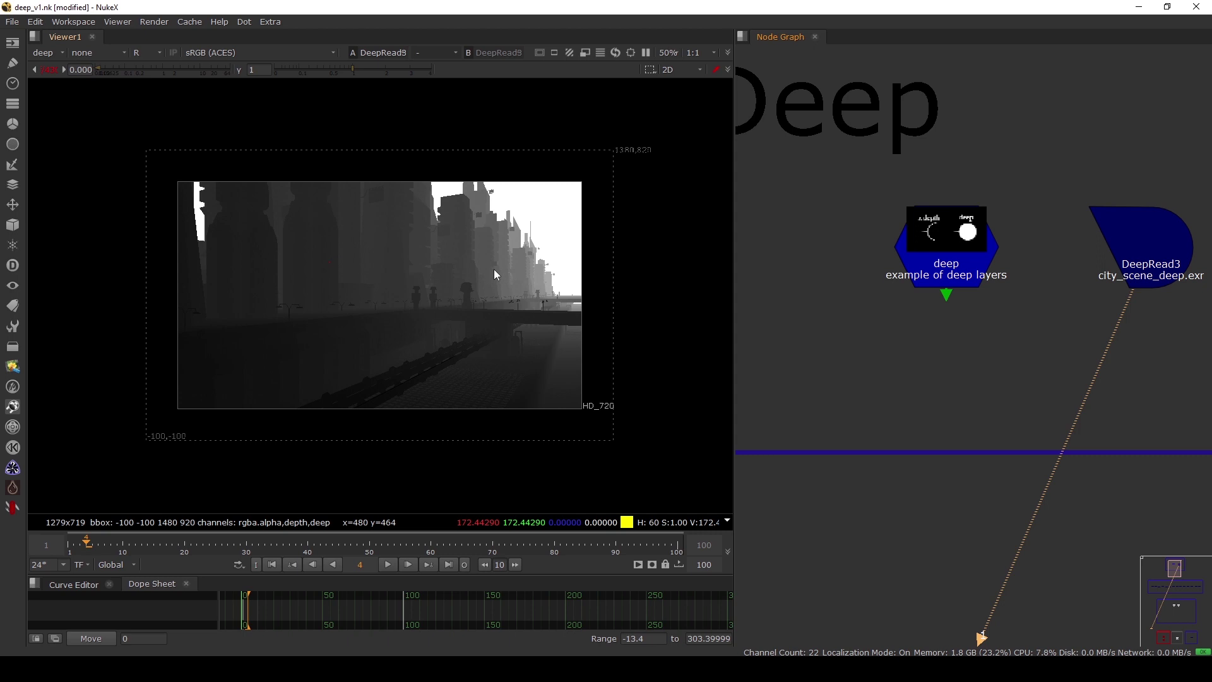
{"action": "scroll", "coordinate": [489, 238], "scroll_direction": "up", "scroll_amount": 5}
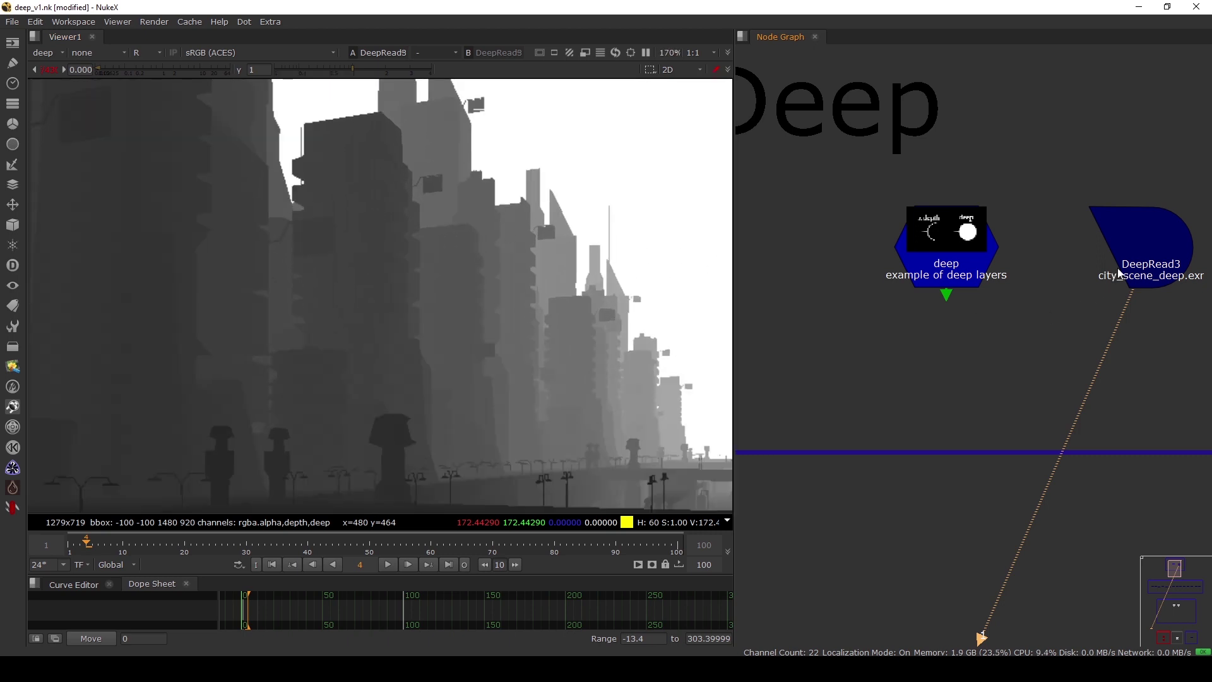
{"action": "left_click", "coordinate": [1127, 265]}
{"action": "scroll", "coordinate": [1128, 265], "scroll_direction": "down", "scroll_amount": 3}
{"action": "scroll", "coordinate": [376, 268], "scroll_direction": "down", "scroll_amount": 5}
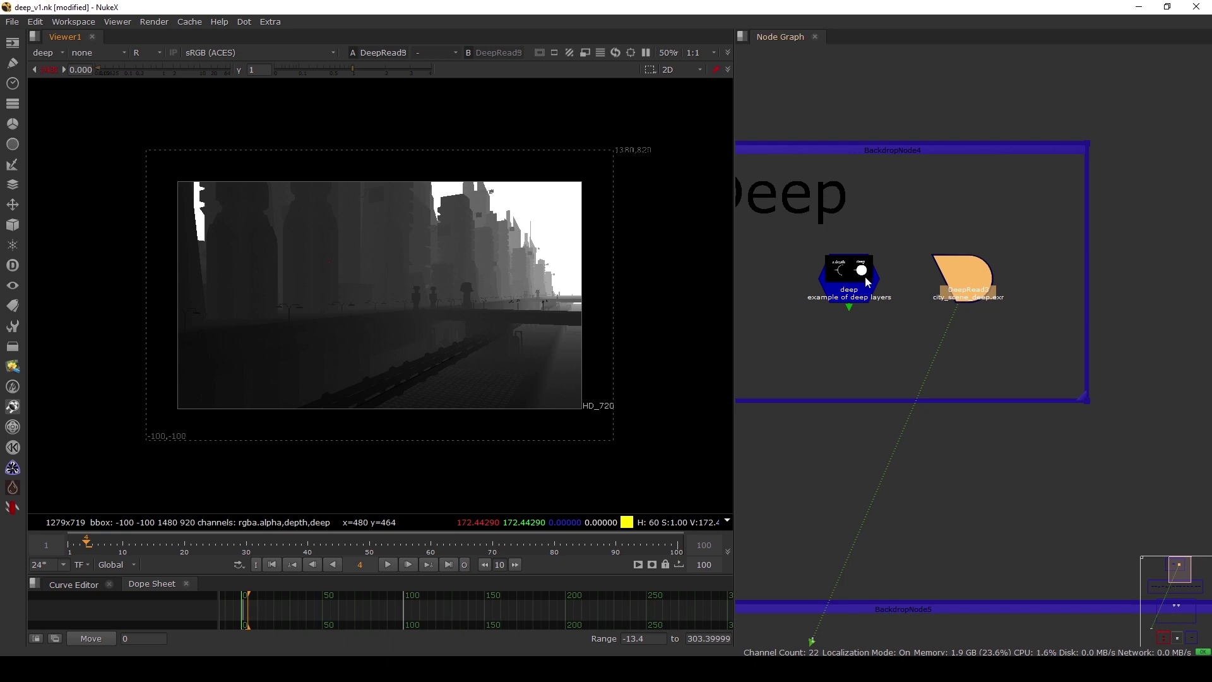
{"action": "scroll", "coordinate": [358, 203], "scroll_direction": "up", "scroll_amount": 2}
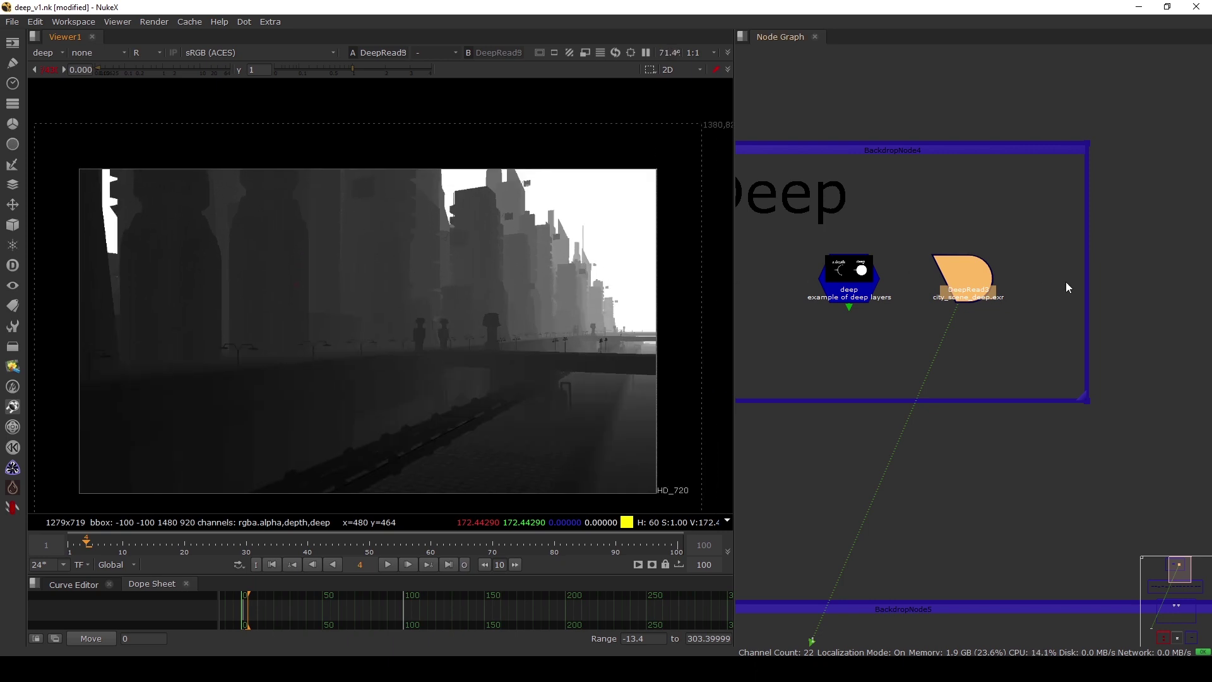
Inspect the street lamps and dark buildings in DeepRead3's deep image up close
{"action": "left_click_drag", "start_coordinate": [1028, 239], "coordinate": [1175, 332]}
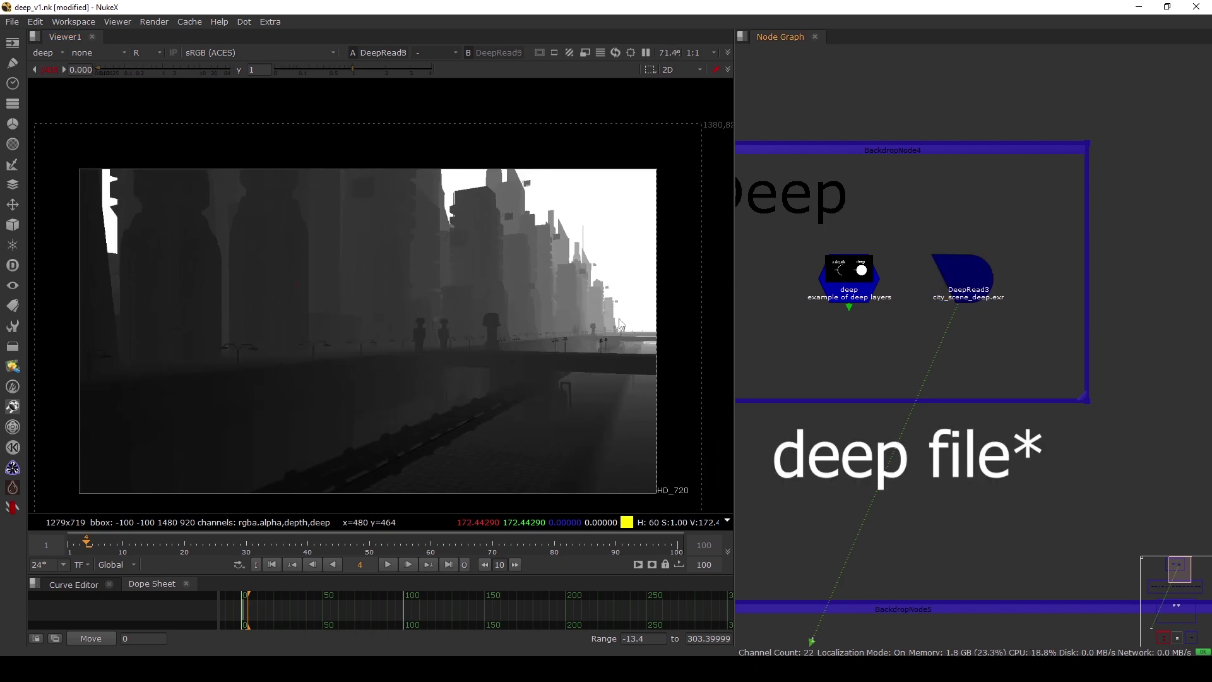
{"action": "middle_click_drag", "start_coordinate": [440, 291], "coordinate": [448, 266]}
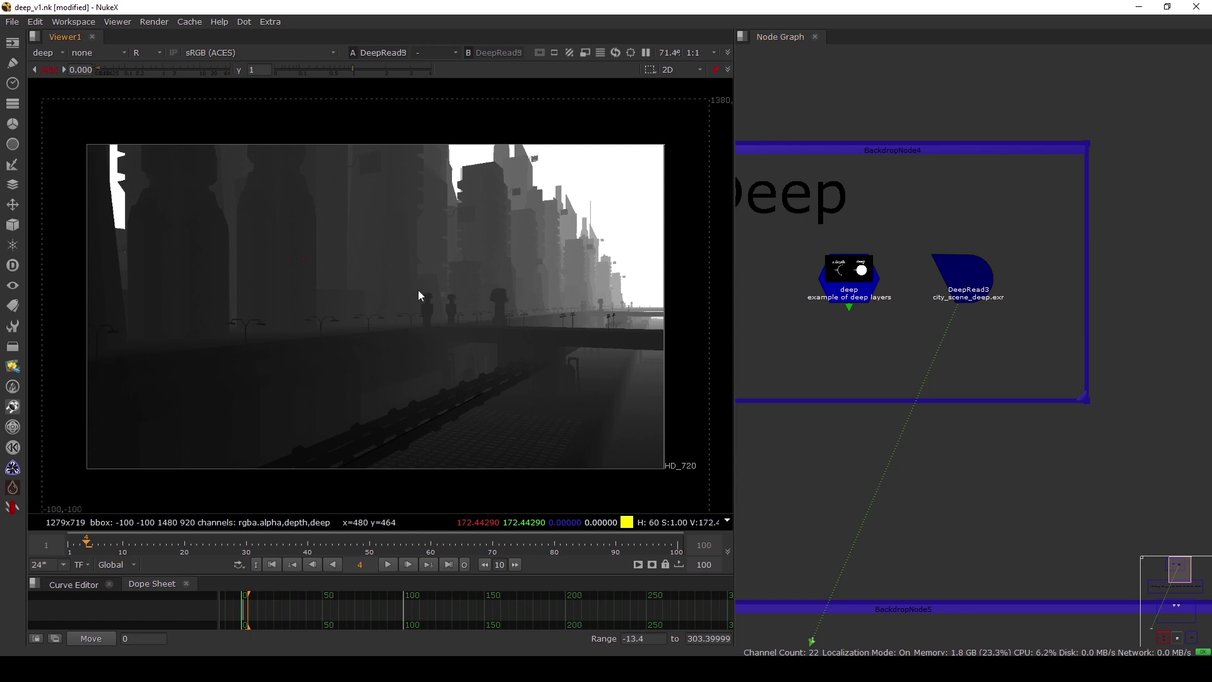
{"action": "scroll", "coordinate": [312, 300], "scroll_direction": "up", "scroll_amount": 3}
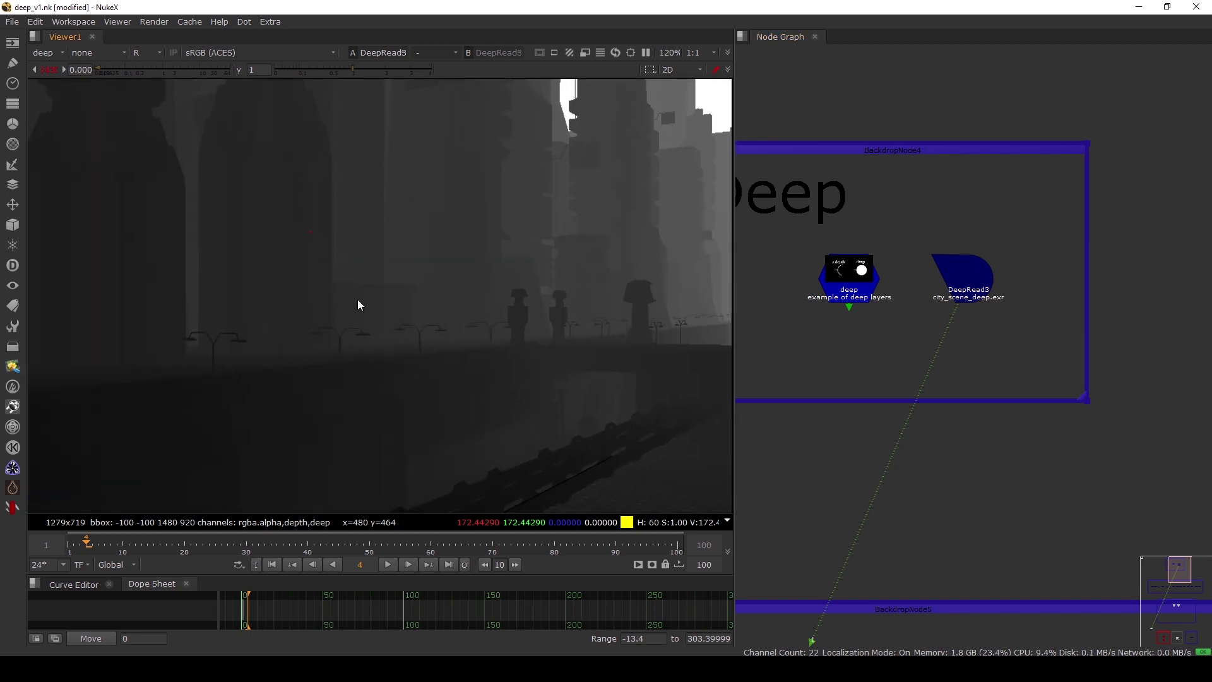
{"action": "scroll", "coordinate": [327, 300], "scroll_direction": "up", "scroll_amount": 3}
{"action": "scroll", "coordinate": [311, 318], "scroll_direction": "up", "scroll_amount": 2}
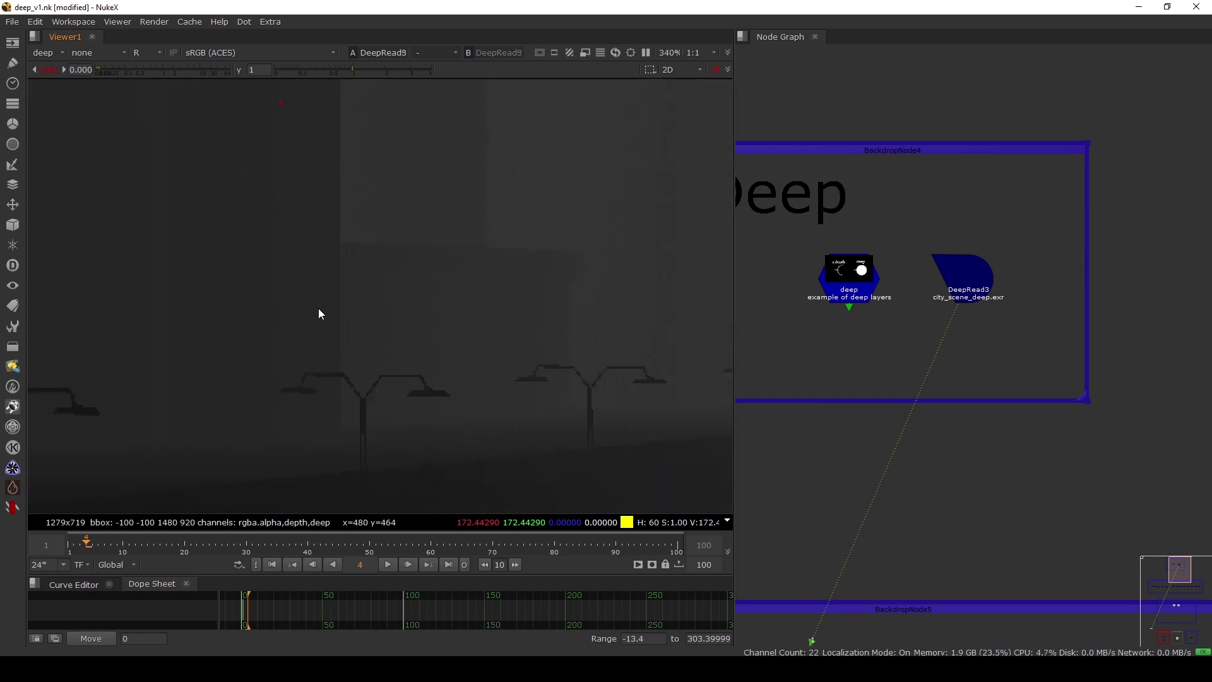
{"action": "scroll", "coordinate": [340, 274], "scroll_direction": "up", "scroll_amount": 3}
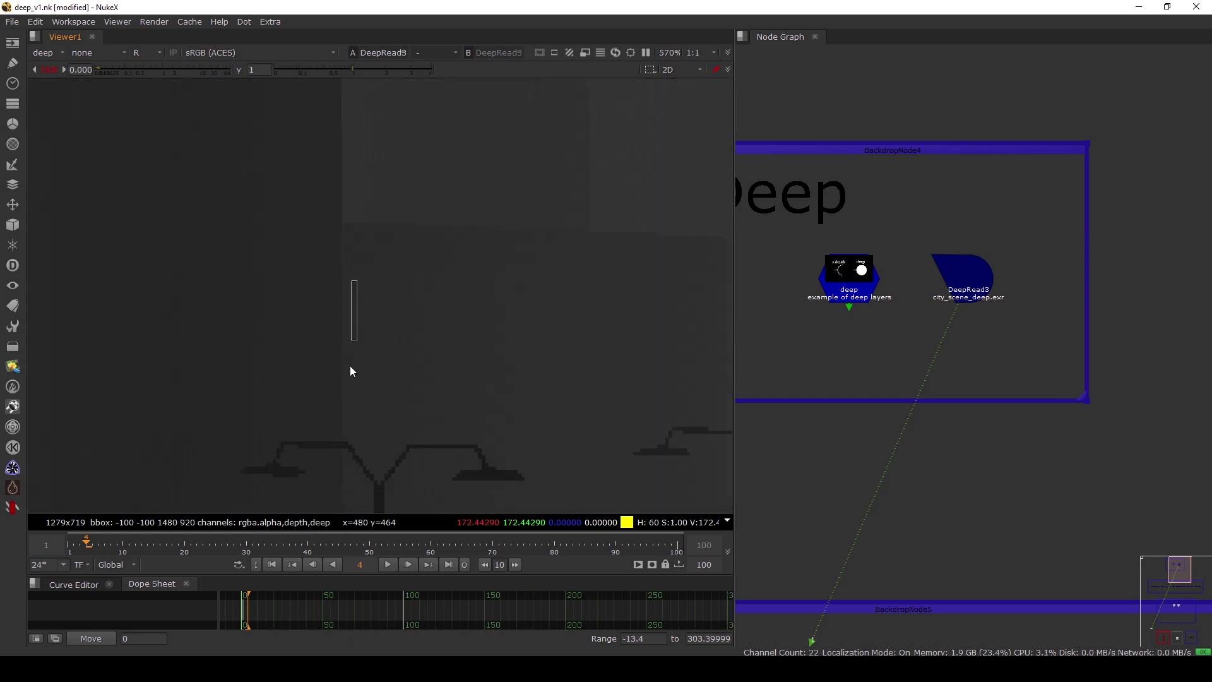
Reset the viewer gain, display DeepRead3's rgba layer and fit the whole image in the viewer
{"action": "left_click", "coordinate": [63, 70]}
{"action": "left_click", "coordinate": [41, 53]}
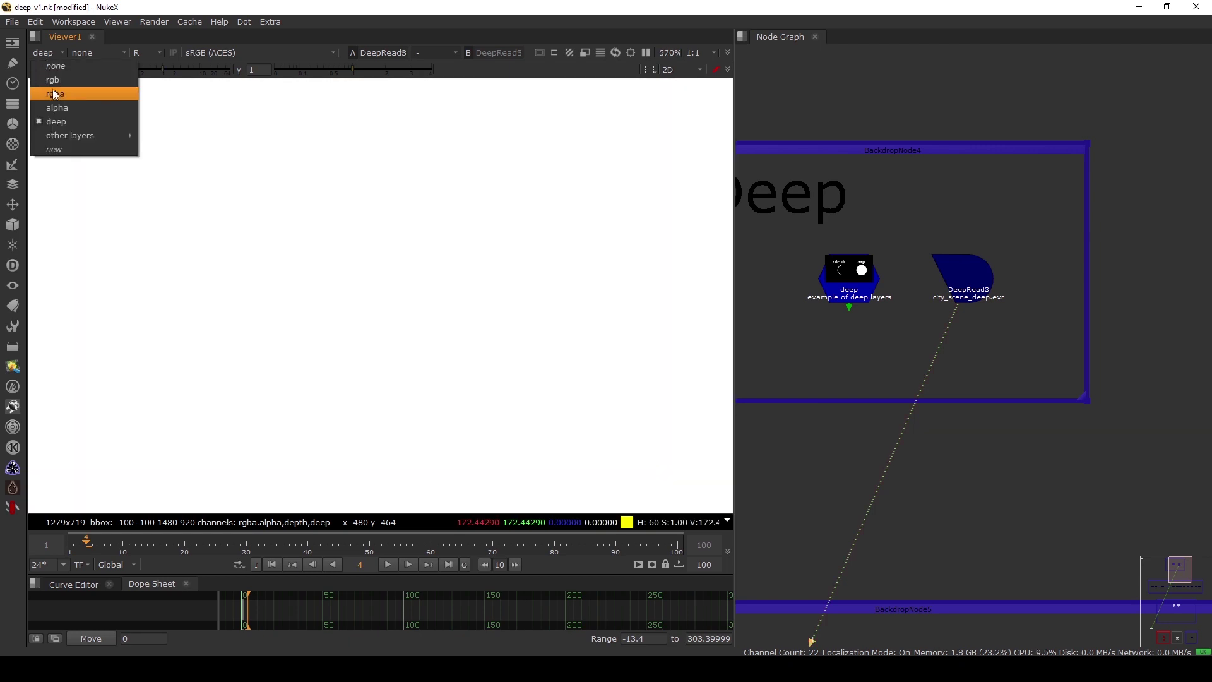
{"action": "left_click", "coordinate": [47, 93]}
{"action": "key", "text": "f"}
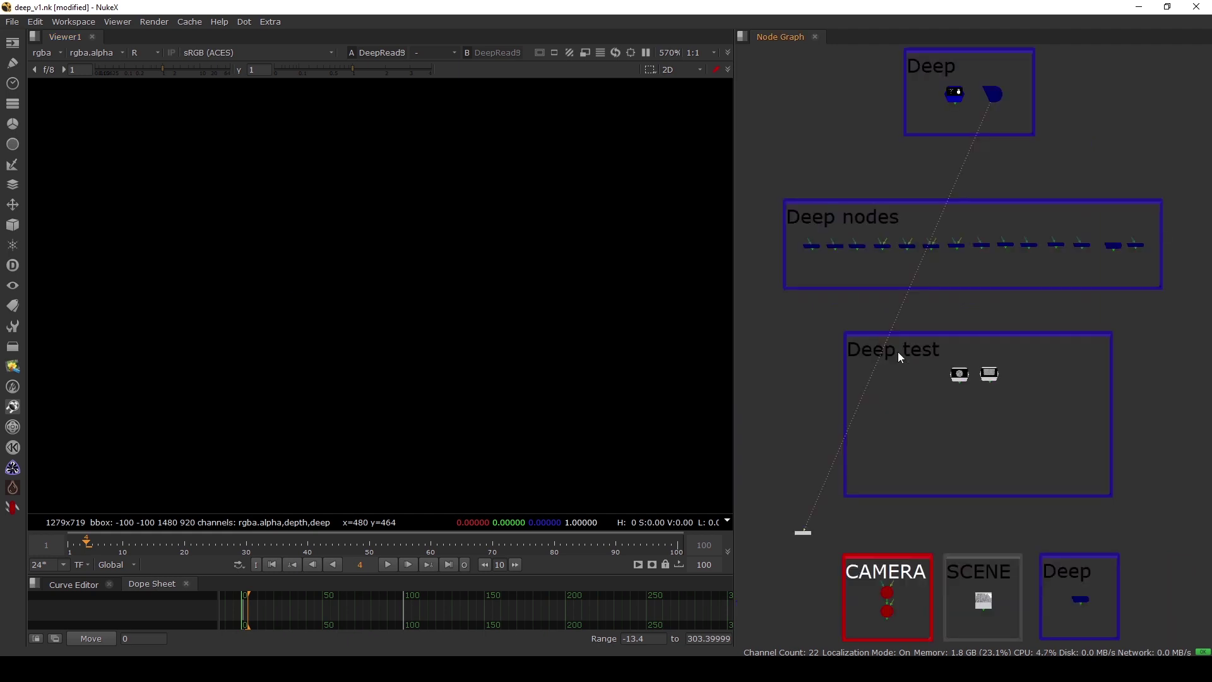
{"action": "middle_click_drag", "start_coordinate": [974, 89], "coordinate": [943, 211]}
{"action": "scroll", "coordinate": [945, 211], "scroll_direction": "up", "scroll_amount": 6}
{"action": "middle_click", "coordinate": [379, 114]}
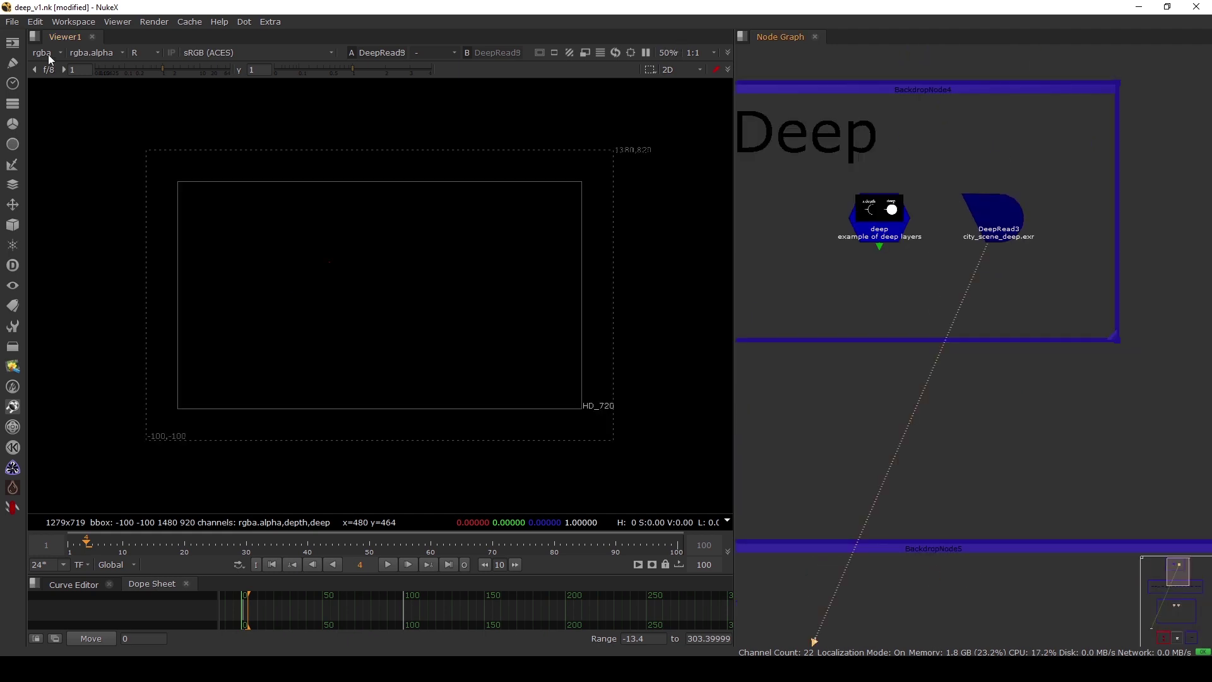
Display DeepRead3's deep layer again with the viewer showing the RGB channels instead of red only
{"action": "left_click", "coordinate": [48, 53]}
{"action": "left_click", "coordinate": [55, 121]}
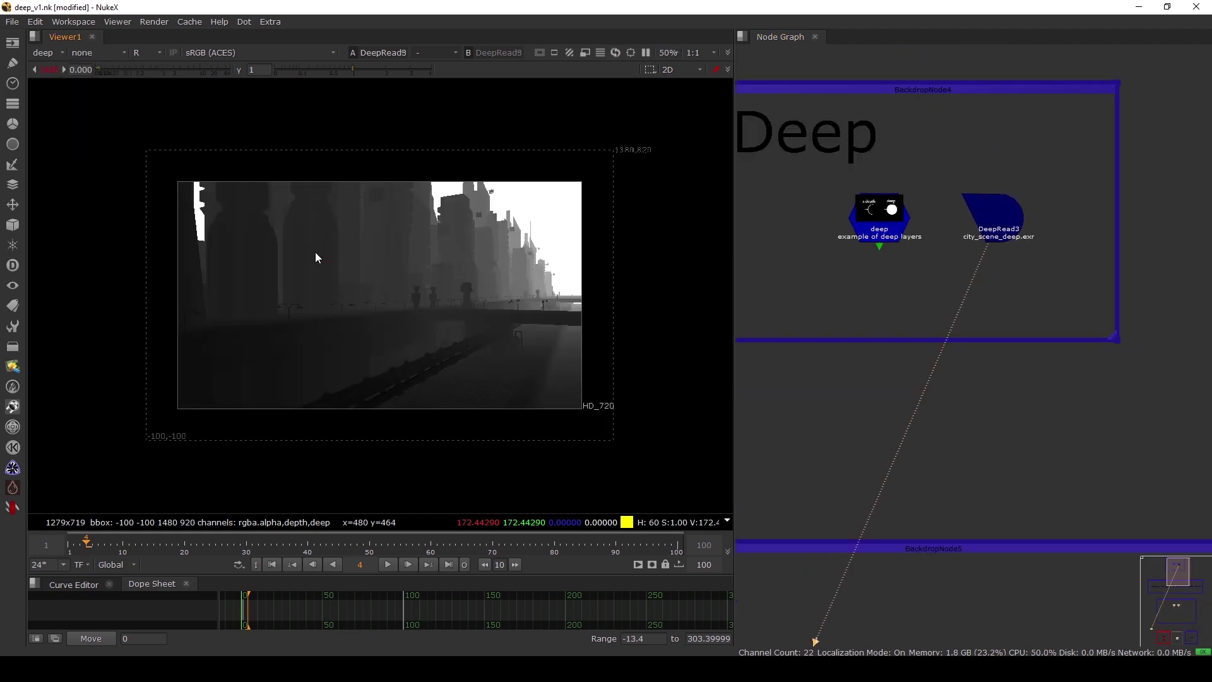
{"action": "key", "text": "r"}
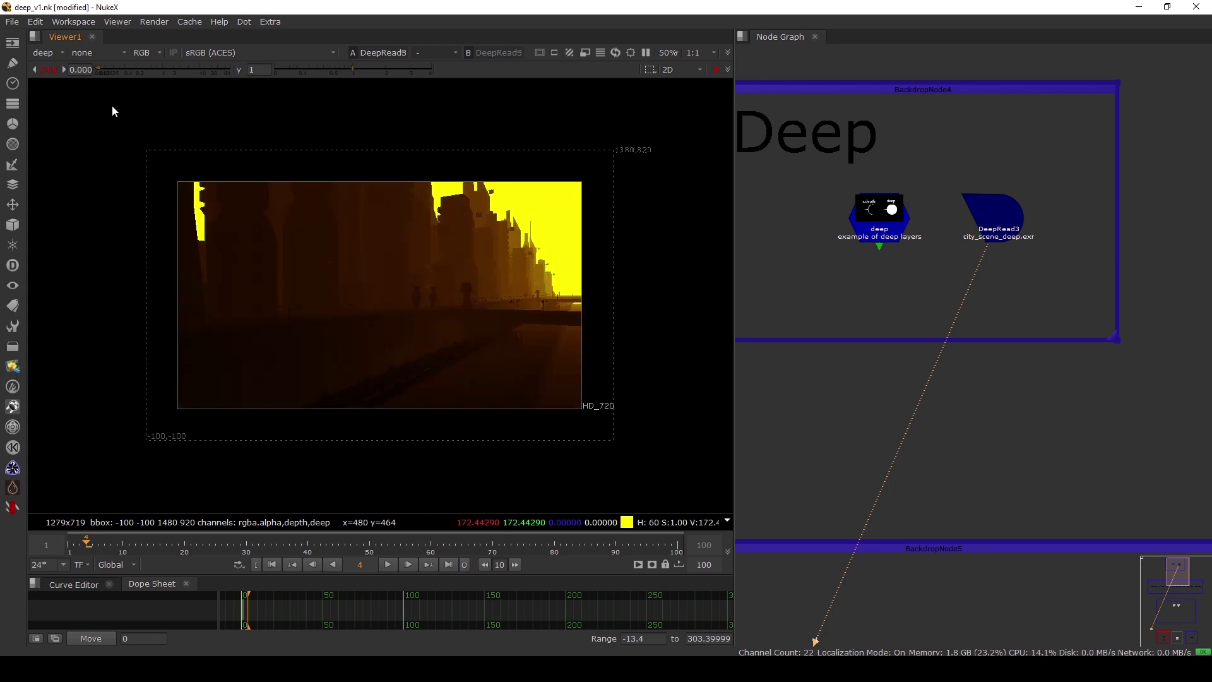
Reset the viewer gain and view the rgba layer of the "deep" example node to compare the z depth and deep diagrams
{"action": "left_click", "coordinate": [49, 68]}
{"action": "key", "text": "1"}
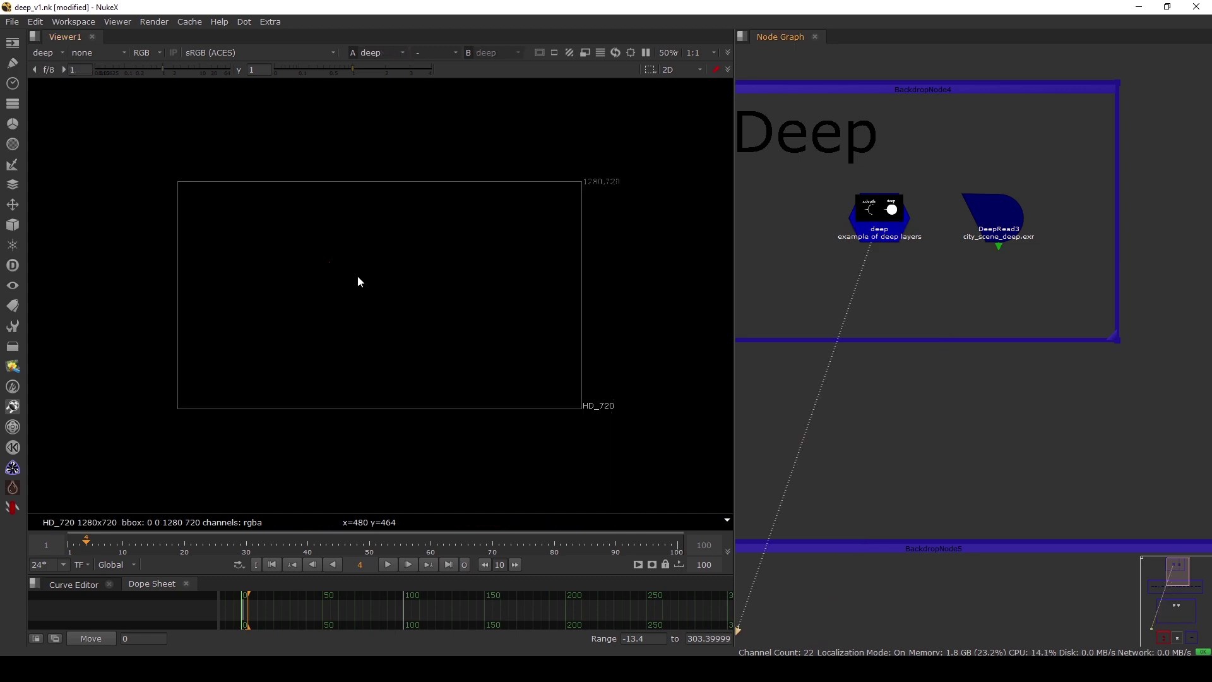
{"action": "left_click", "coordinate": [44, 56]}
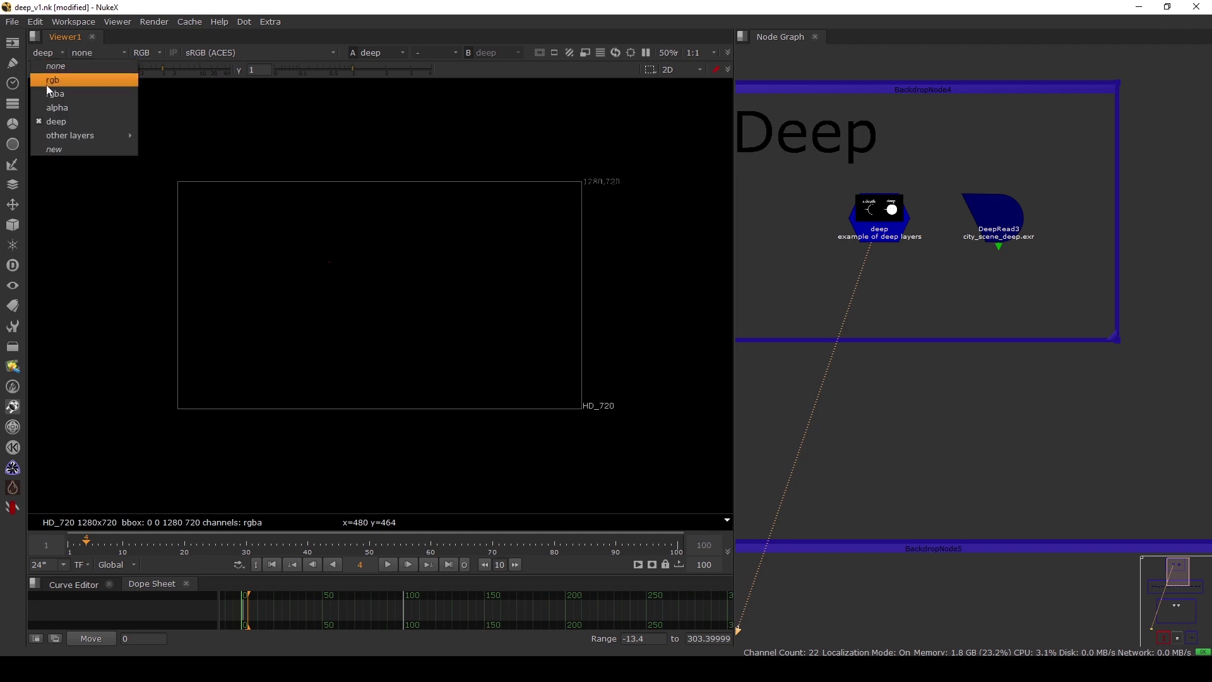
{"action": "left_click", "coordinate": [46, 85]}
{"action": "left_click_drag", "start_coordinate": [210, 215], "coordinate": [419, 301], "text": "ctrl+shift"}
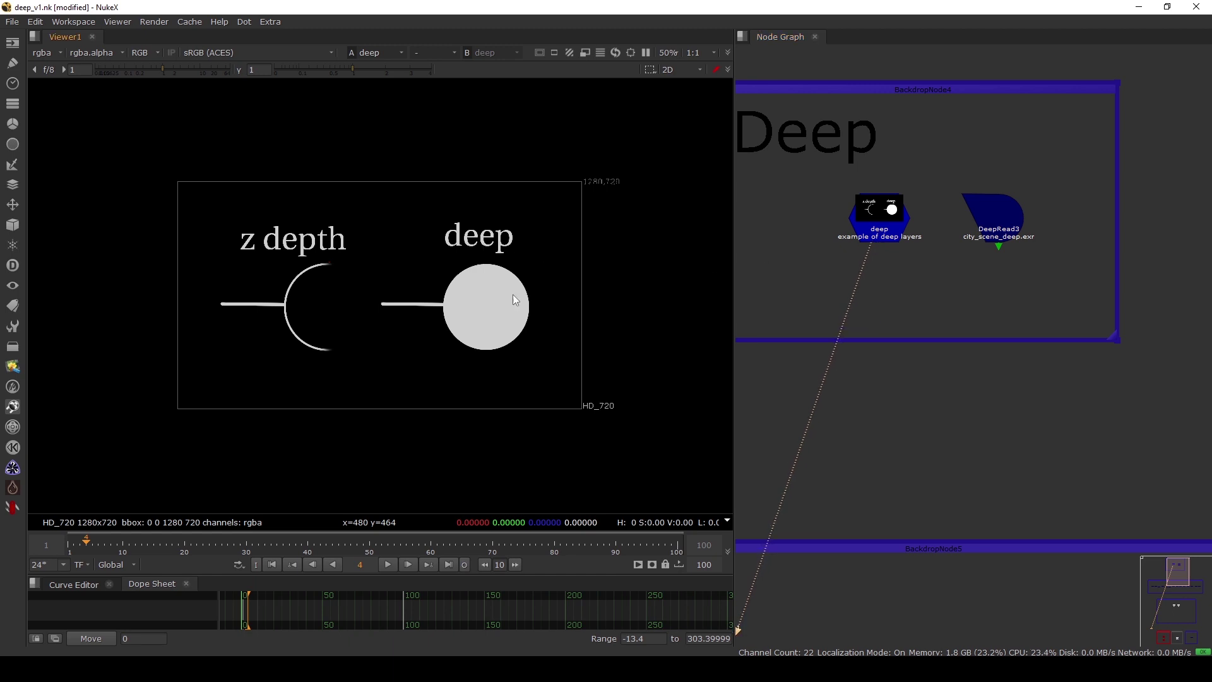
Disconnect the viewer from the "deep" example node and look over the Deep nodes and Deep test backdrops
{"action": "scroll", "coordinate": [958, 240], "scroll_direction": "down", "scroll_amount": 6}
{"action": "middle_click_drag", "start_coordinate": [914, 285], "coordinate": [919, 278]}
{"action": "key", "text": "2"}
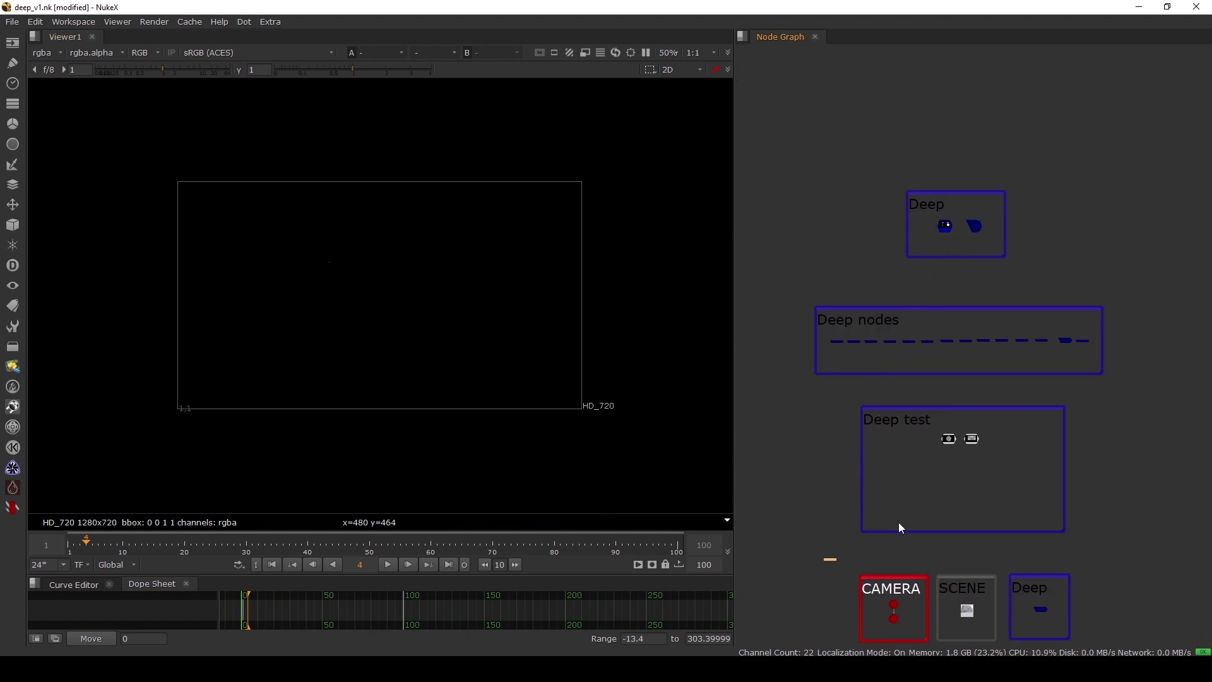
{"action": "left_click_drag", "start_coordinate": [931, 451], "coordinate": [991, 429]}
{"action": "scroll", "coordinate": [850, 346], "scroll_direction": "up", "scroll_amount": 4}
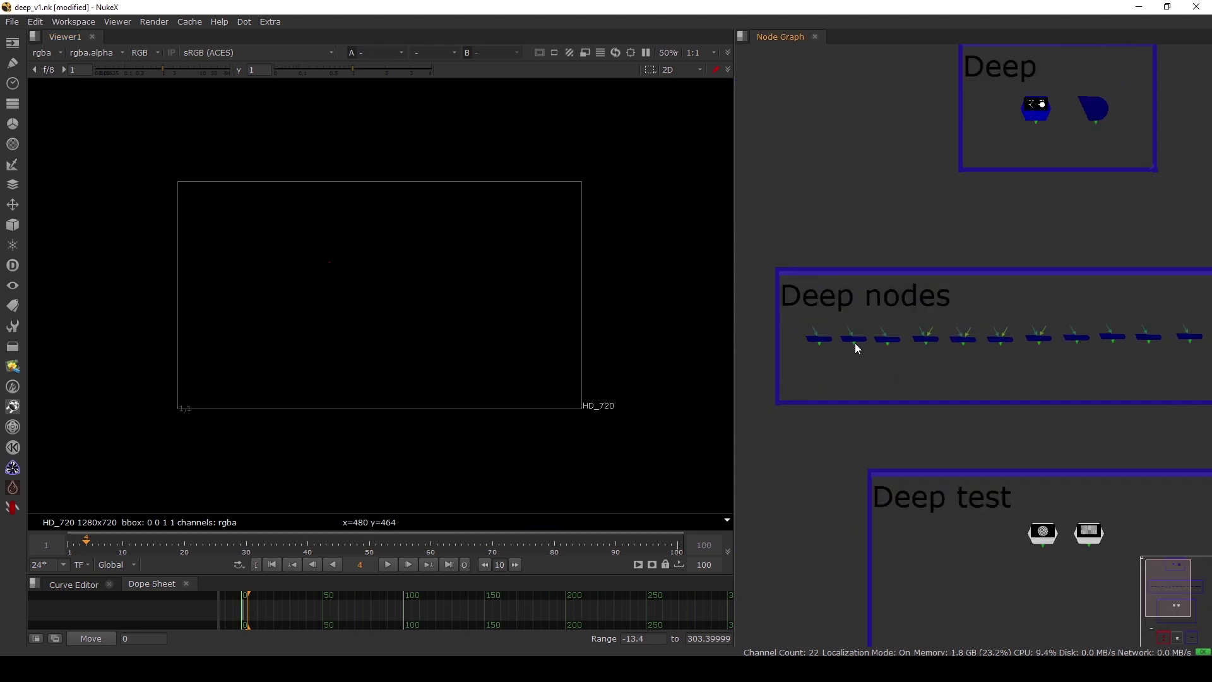
Select the Deep nodes backdrop with all its nodes, move it slightly up within the node graph, and deselect it
{"action": "scroll", "coordinate": [751, 245], "scroll_direction": "down", "scroll_amount": 3}
{"action": "left_click_drag", "start_coordinate": [750, 242], "coordinate": [1164, 357]}
{"action": "middle_click_drag", "start_coordinate": [893, 319], "coordinate": [925, 324]}
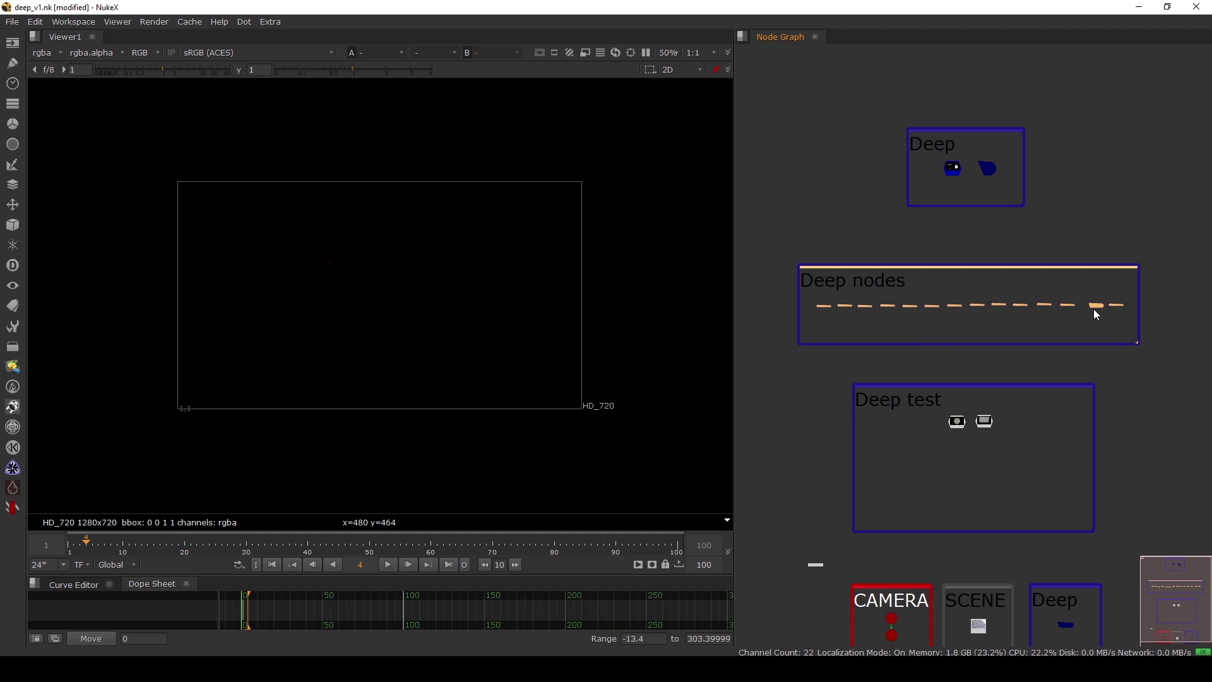
{"action": "left_click_drag", "start_coordinate": [1093, 309], "coordinate": [1100, 303]}
{"action": "left_click", "coordinate": [915, 295]}
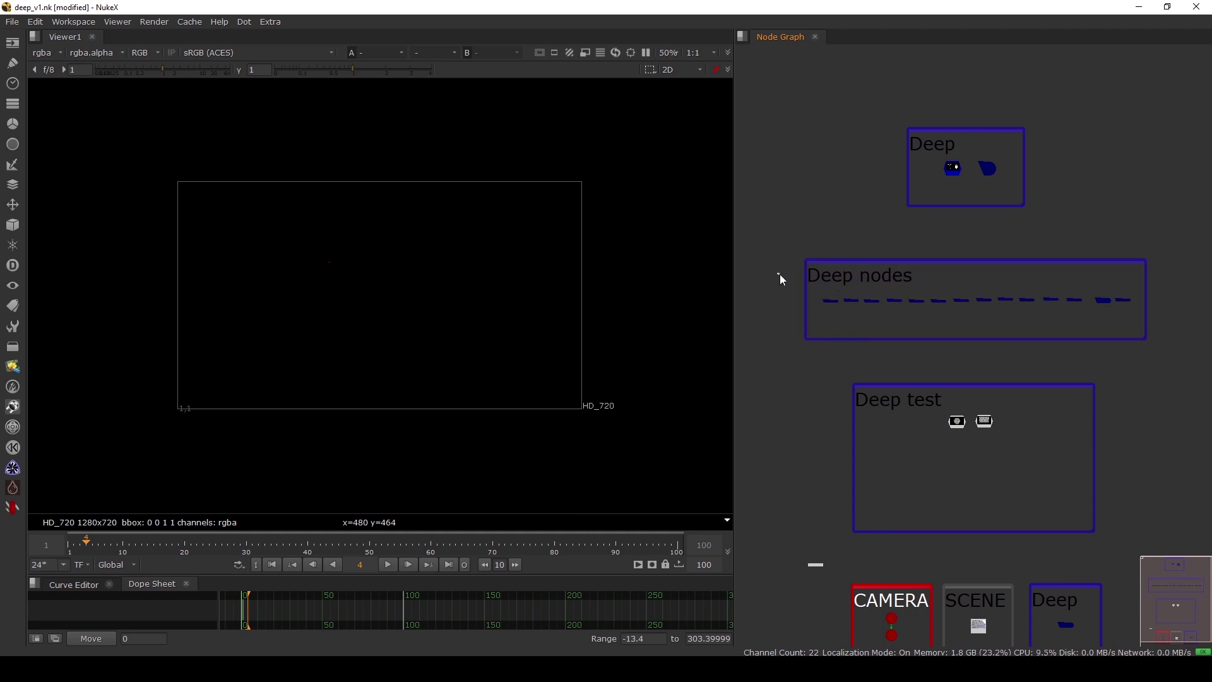
Point out the whole row in the Deep nodes backdrop and open the list of available deep nodes
{"action": "left_click_drag", "start_coordinate": [777, 274], "coordinate": [1189, 371]}
{"action": "left_click", "coordinate": [1162, 372]}
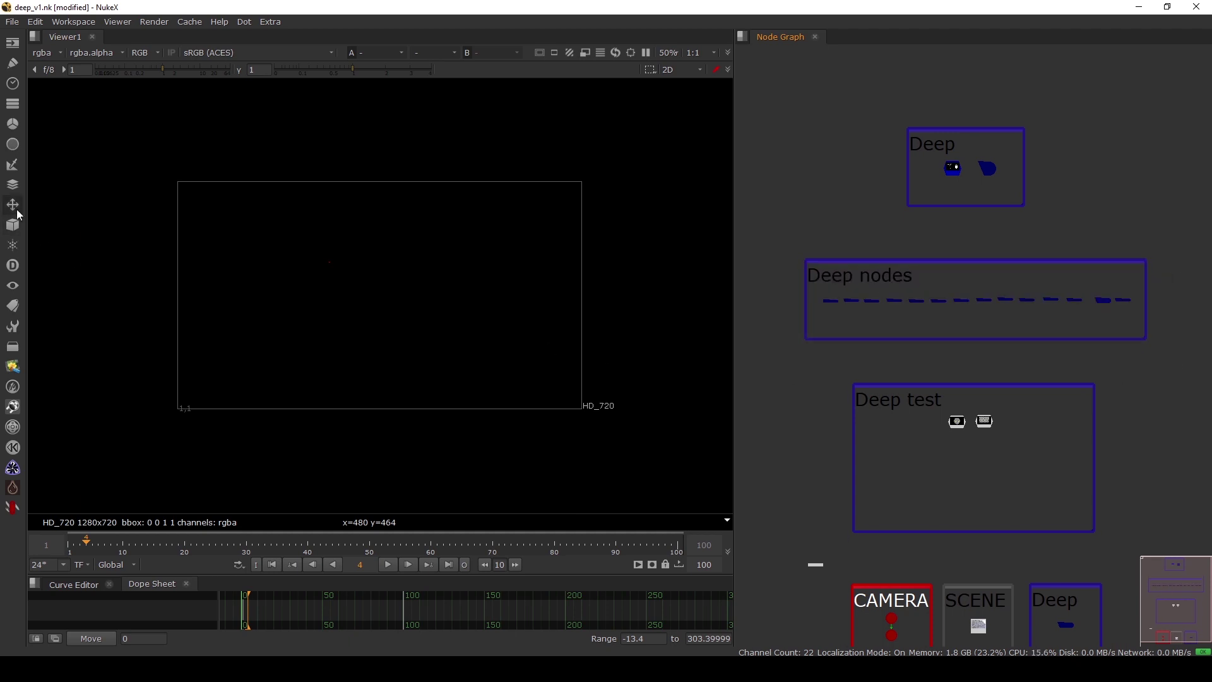
{"action": "left_click", "coordinate": [14, 268]}
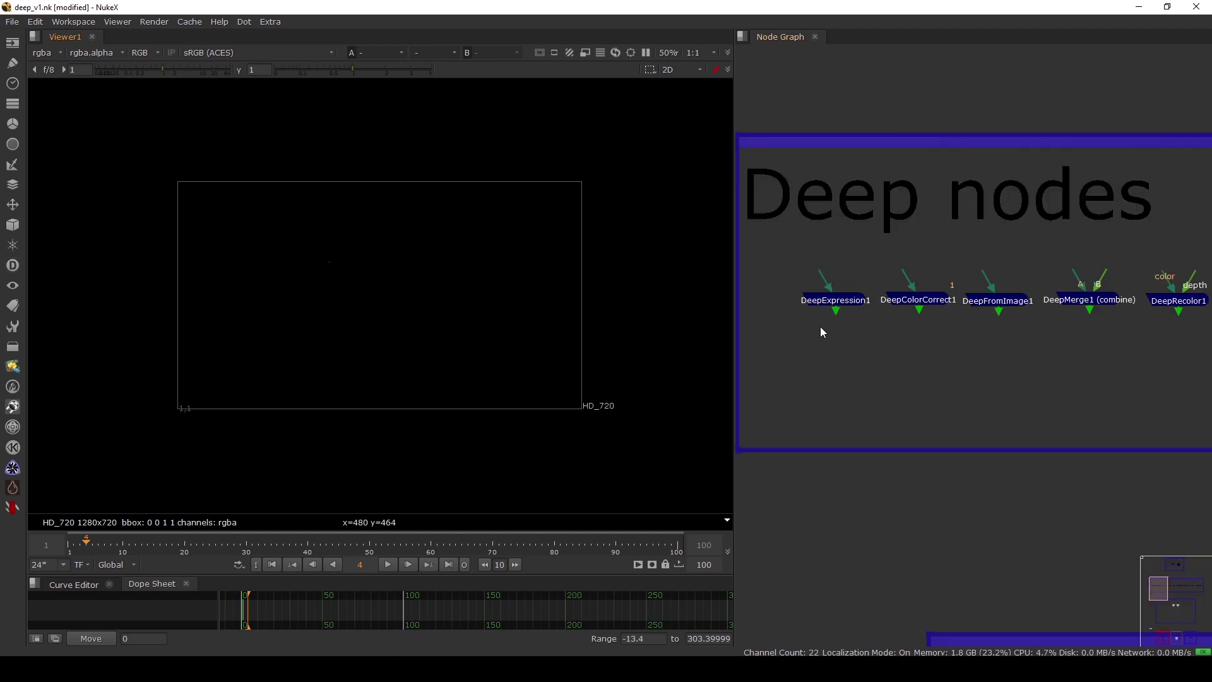
Open the DeepExpression1 properties, review its channel and expression fields, and close them
{"action": "scroll", "coordinate": [820, 328], "scroll_direction": "up", "scroll_amount": 2}
{"action": "left_click", "coordinate": [832, 302]}
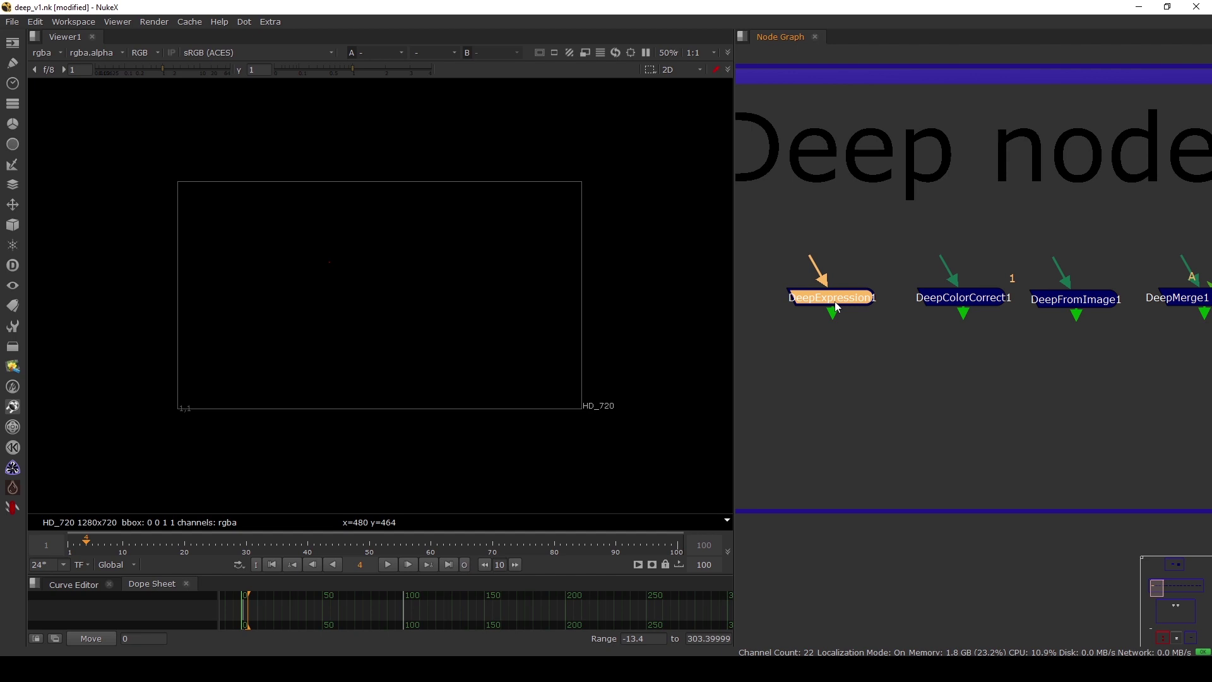
{"action": "double_click", "coordinate": [837, 308]}
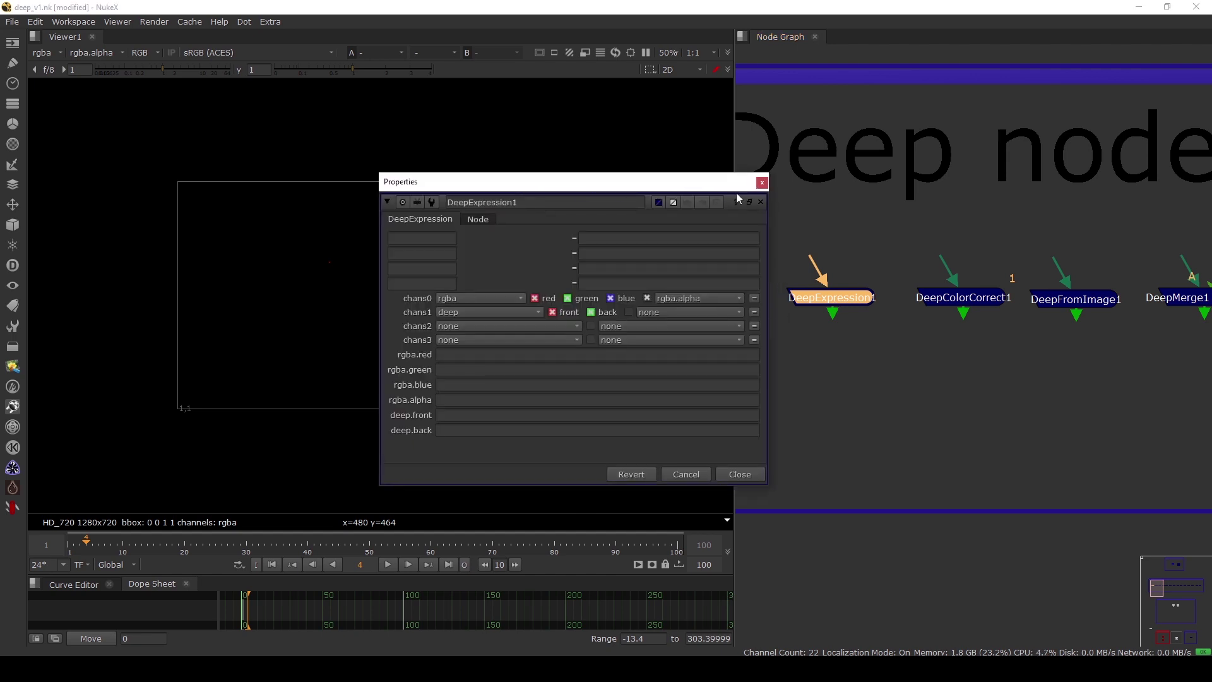
{"action": "left_click_drag", "start_coordinate": [724, 186], "coordinate": [702, 167]}
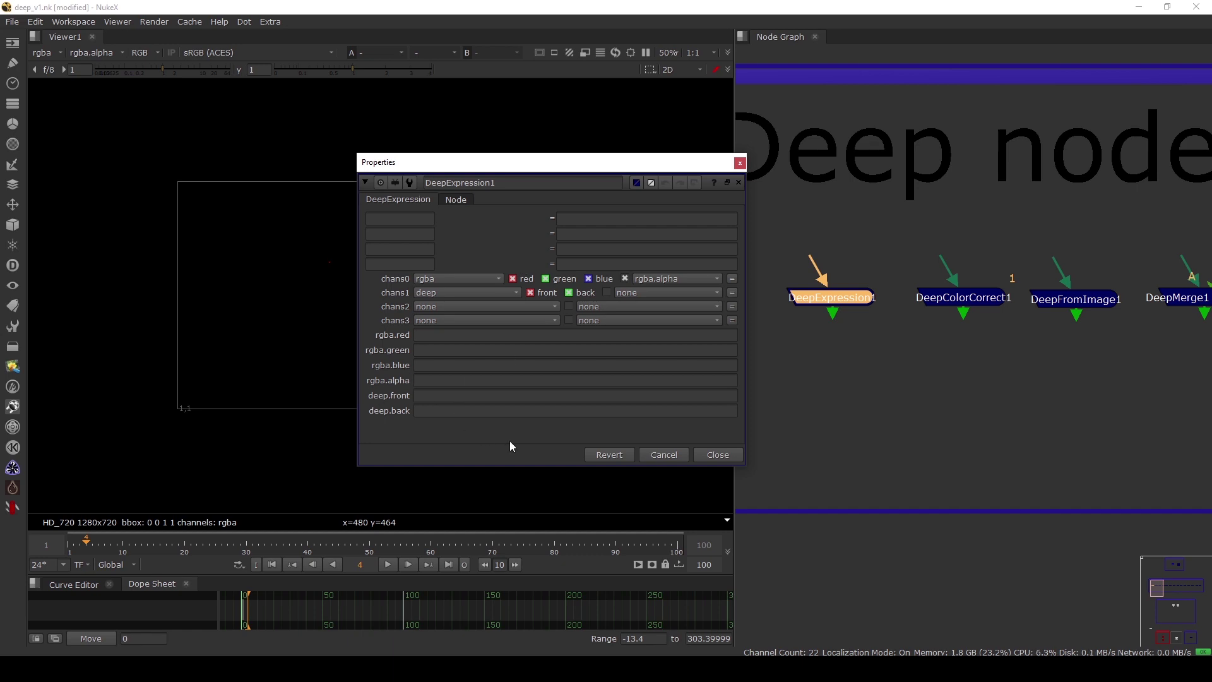
{"action": "left_click_drag", "start_coordinate": [554, 161], "coordinate": [532, 133]}
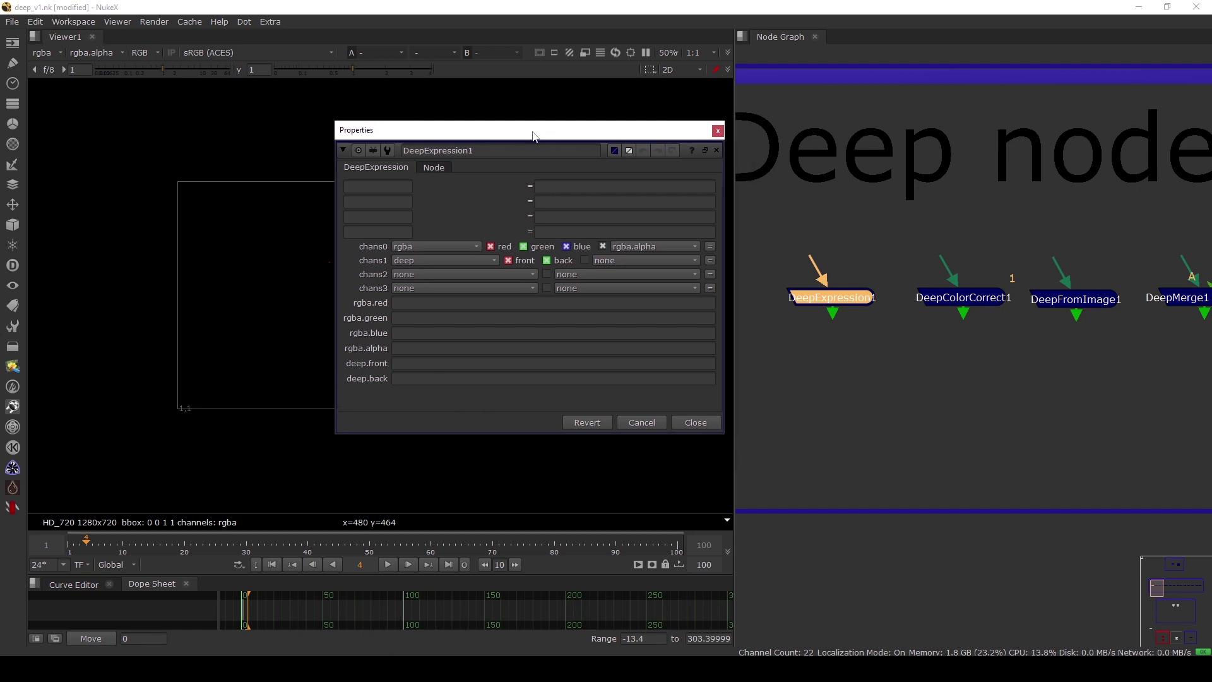
{"action": "left_click", "coordinate": [694, 422]}
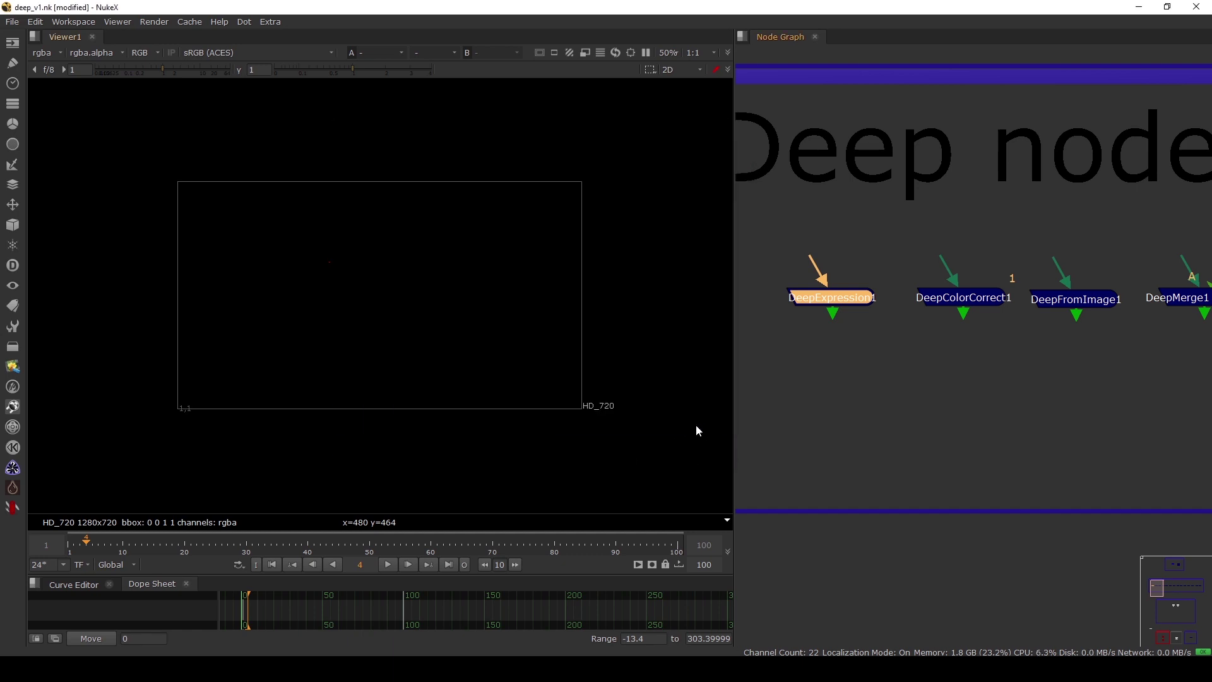
Open the DeepColorCorrect1 properties, review its color correction and masking controls including zmap, and close them
{"action": "left_click", "coordinate": [884, 325]}
{"action": "scroll", "coordinate": [877, 325], "scroll_direction": "up", "scroll_amount": 4}
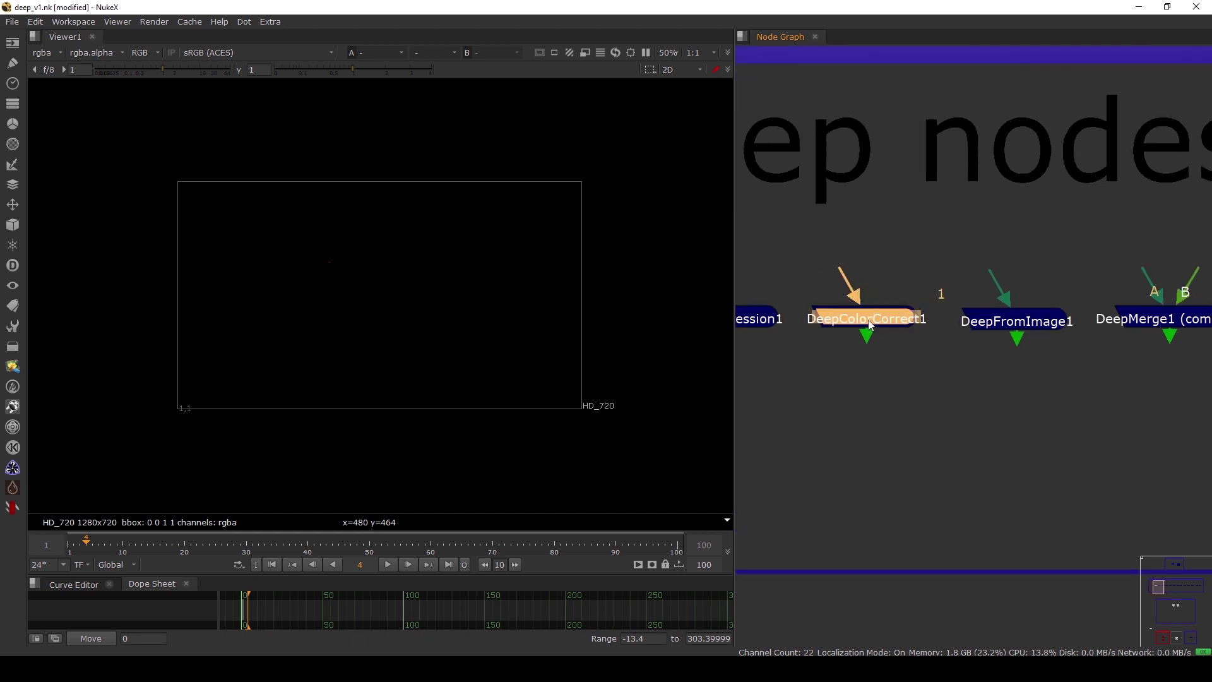
{"action": "double_click", "coordinate": [870, 325]}
{"action": "left_click_drag", "start_coordinate": [587, 174], "coordinate": [662, 104]}
{"action": "scroll", "coordinate": [605, 213], "scroll_direction": "down", "scroll_amount": 1}
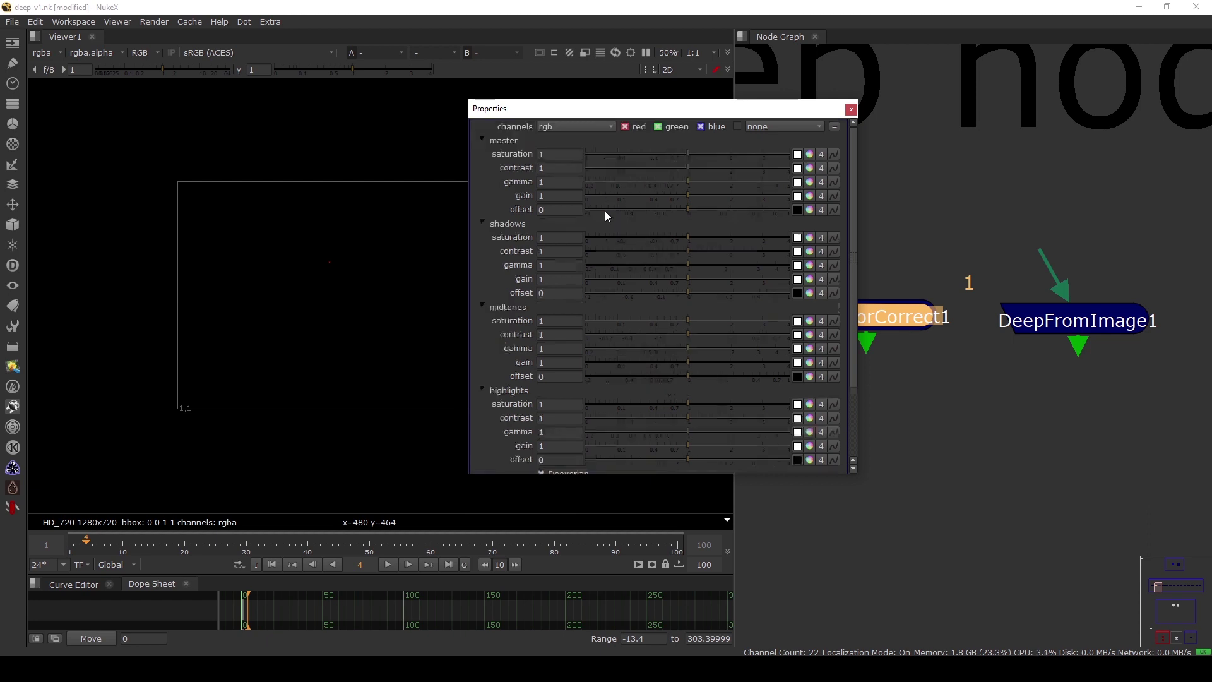
{"action": "scroll", "coordinate": [604, 214], "scroll_direction": "up", "scroll_amount": 1}
{"action": "left_click", "coordinate": [582, 147]}
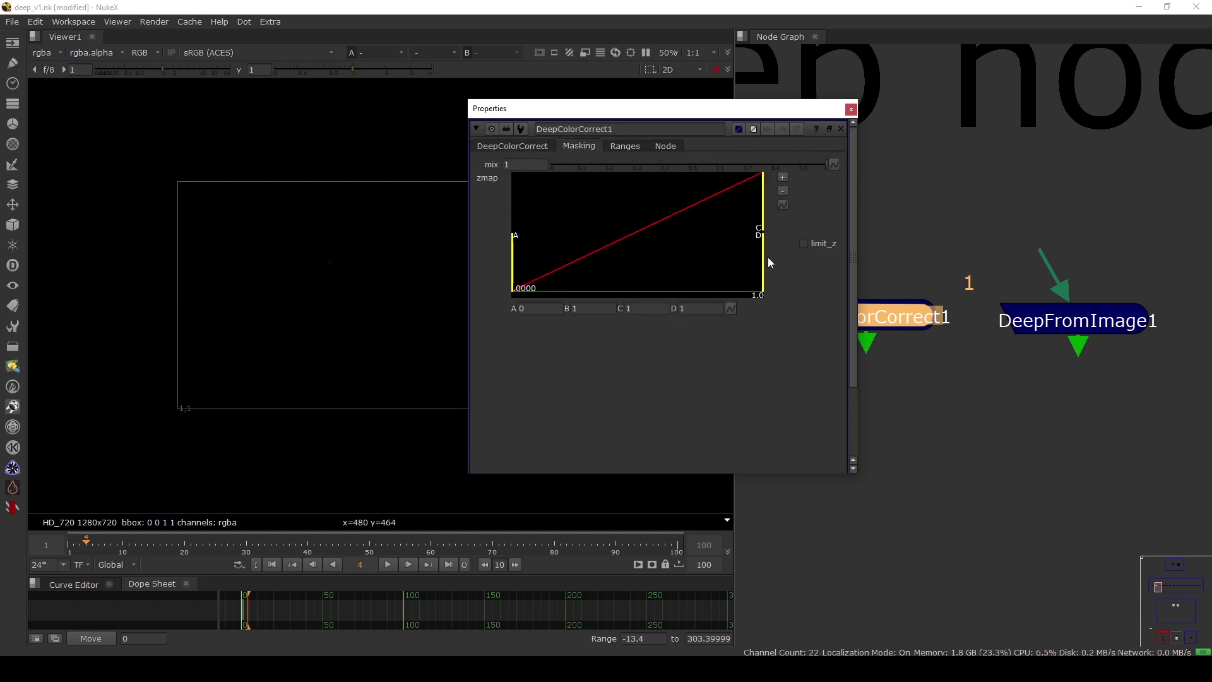
{"action": "left_click", "coordinate": [522, 148]}
{"action": "left_click_drag", "start_coordinate": [631, 118], "coordinate": [576, 120]}
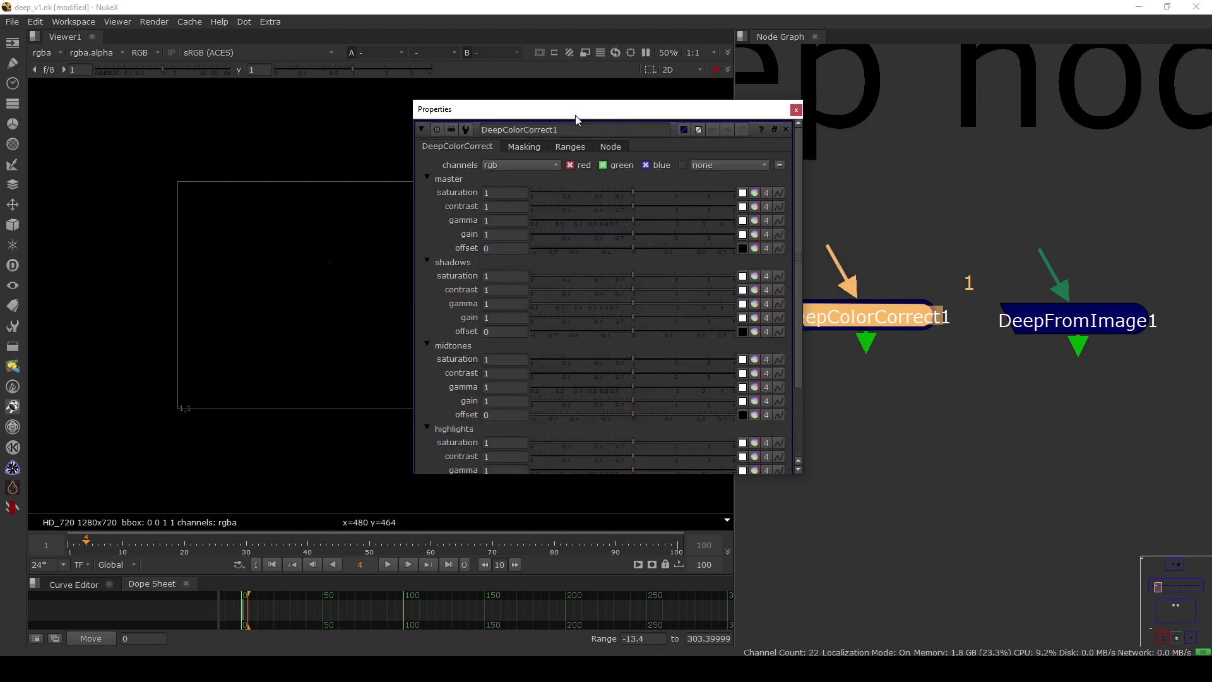
{"action": "left_click", "coordinate": [796, 111]}
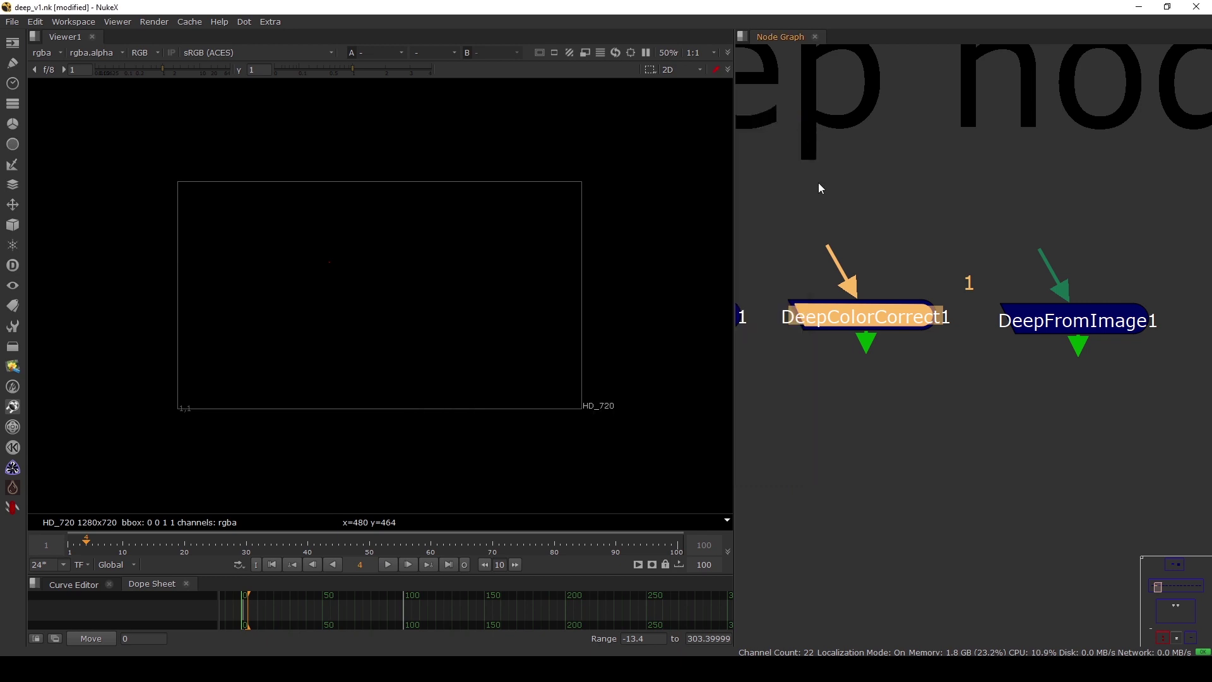
{"action": "left_click", "coordinate": [867, 376]}
{"action": "left_click_drag", "start_coordinate": [867, 324], "coordinate": [872, 302]}
{"action": "scroll", "coordinate": [865, 311], "scroll_direction": "down", "scroll_amount": 3}
{"action": "scroll", "coordinate": [859, 327], "scroll_direction": "up", "scroll_amount": 3}
{"action": "left_click", "coordinate": [877, 350]}
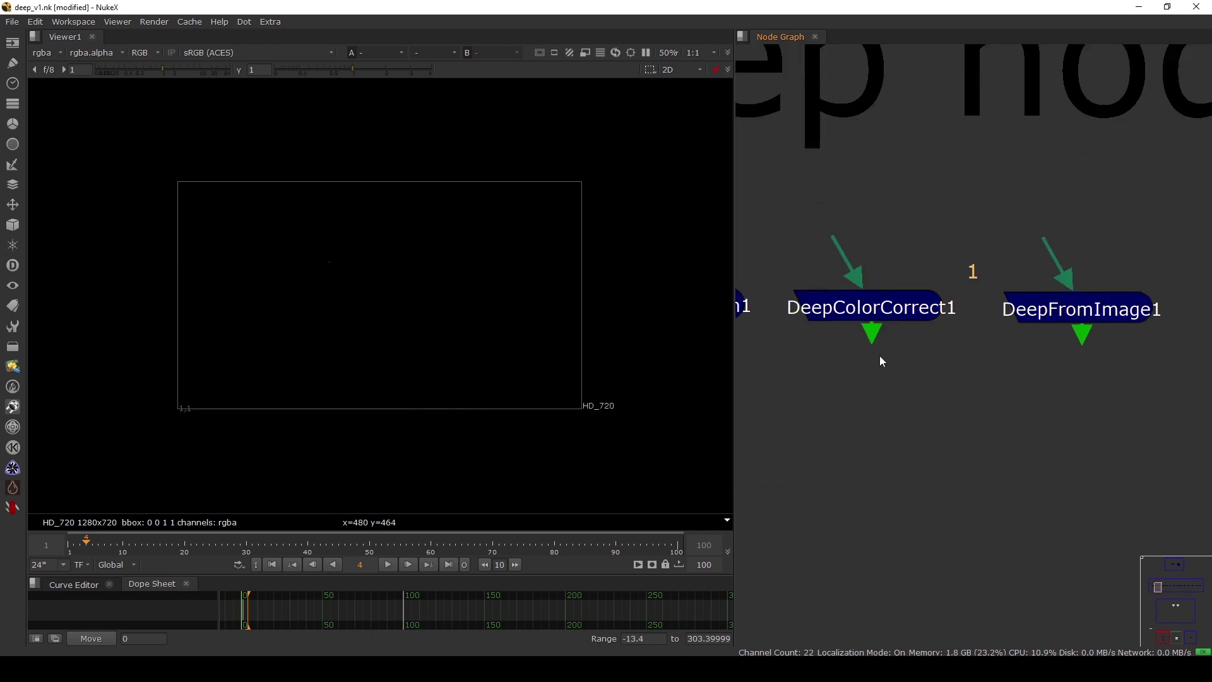
{"action": "scroll", "coordinate": [883, 344], "scroll_direction": "down", "scroll_amount": 3}
{"action": "scroll", "coordinate": [888, 345], "scroll_direction": "up", "scroll_amount": 3}
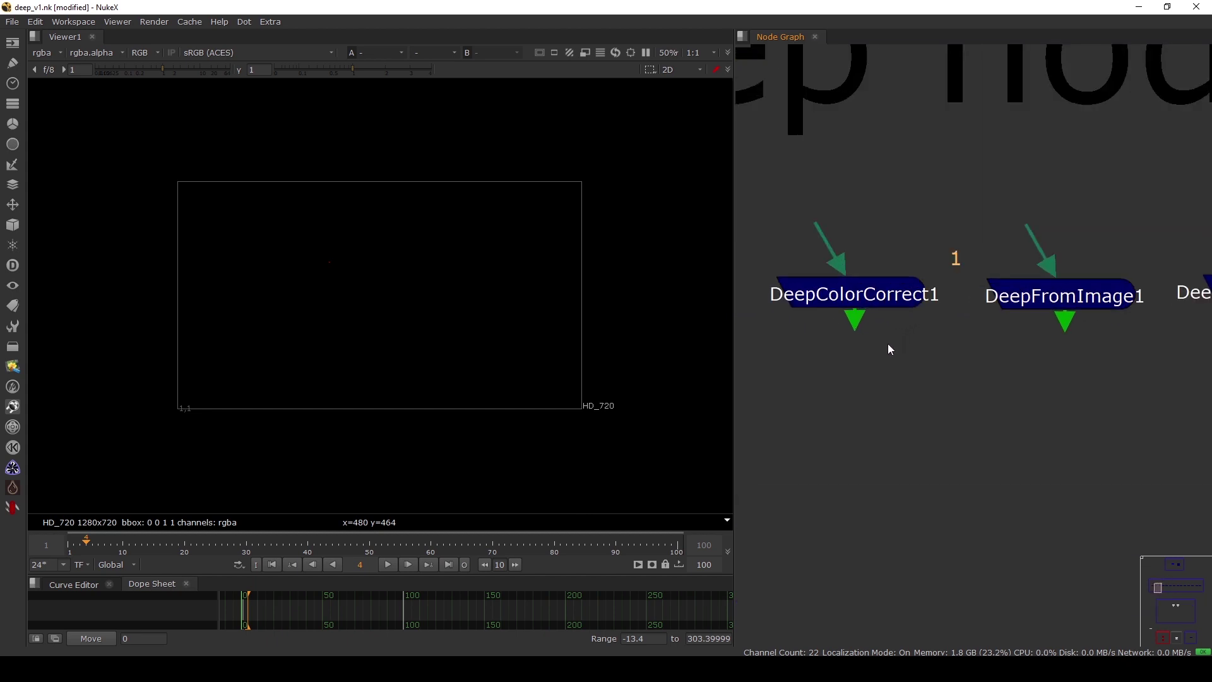
{"action": "left_click", "coordinate": [871, 301]}
{"action": "left_click", "coordinate": [971, 345]}
Open the DeepFromImage1 properties, review its premultiplied, keep zero alpha and specify z options, and close them
{"action": "scroll", "coordinate": [970, 346], "scroll_direction": "down", "scroll_amount": 1}
{"action": "middle_click_drag", "start_coordinate": [970, 346], "coordinate": [828, 351]}
{"action": "left_click_drag", "start_coordinate": [899, 298], "coordinate": [899, 299]}
{"action": "left_click", "coordinate": [906, 331]}
{"action": "scroll", "coordinate": [907, 301], "scroll_direction": "up", "scroll_amount": 2}
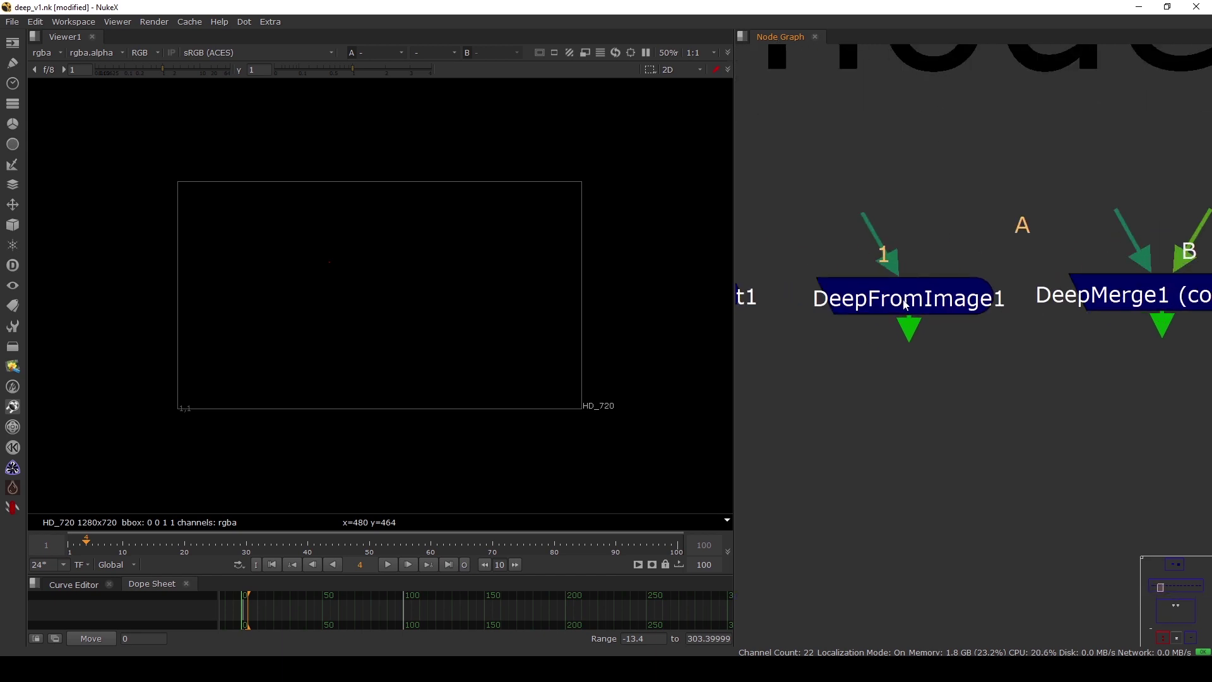
{"action": "left_click", "coordinate": [909, 308]}
{"action": "double_click", "coordinate": [903, 295]}
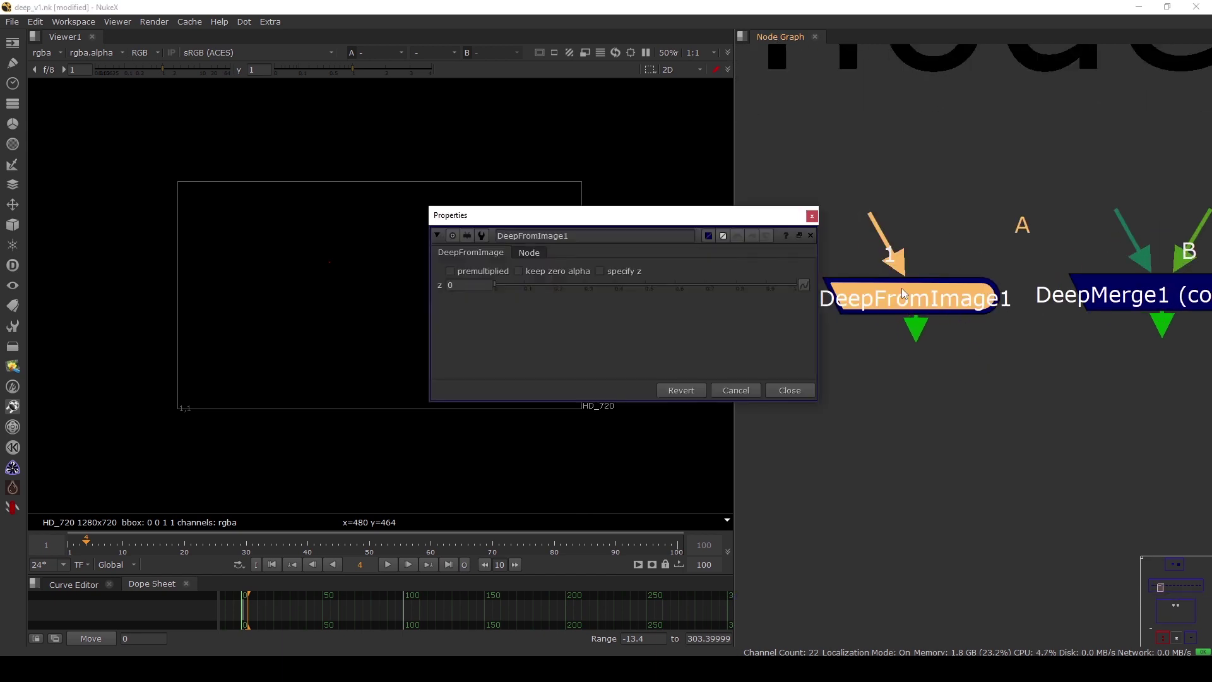
{"action": "left_click", "coordinate": [811, 218]}
{"action": "left_click", "coordinate": [890, 190]}
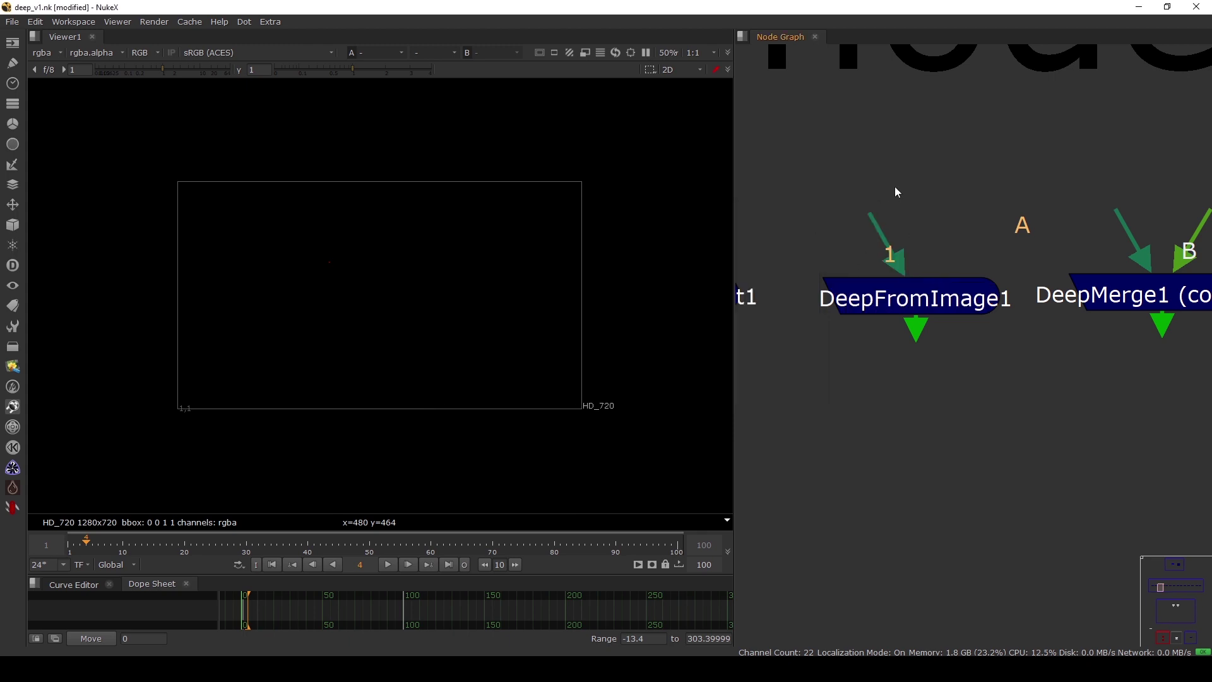
{"action": "scroll", "coordinate": [885, 213], "scroll_direction": "down", "scroll_amount": 2}
{"action": "left_click_drag", "start_coordinate": [839, 130], "coordinate": [930, 208]}
{"action": "left_click", "coordinate": [911, 260]}
{"action": "left_click", "coordinate": [1003, 318]}
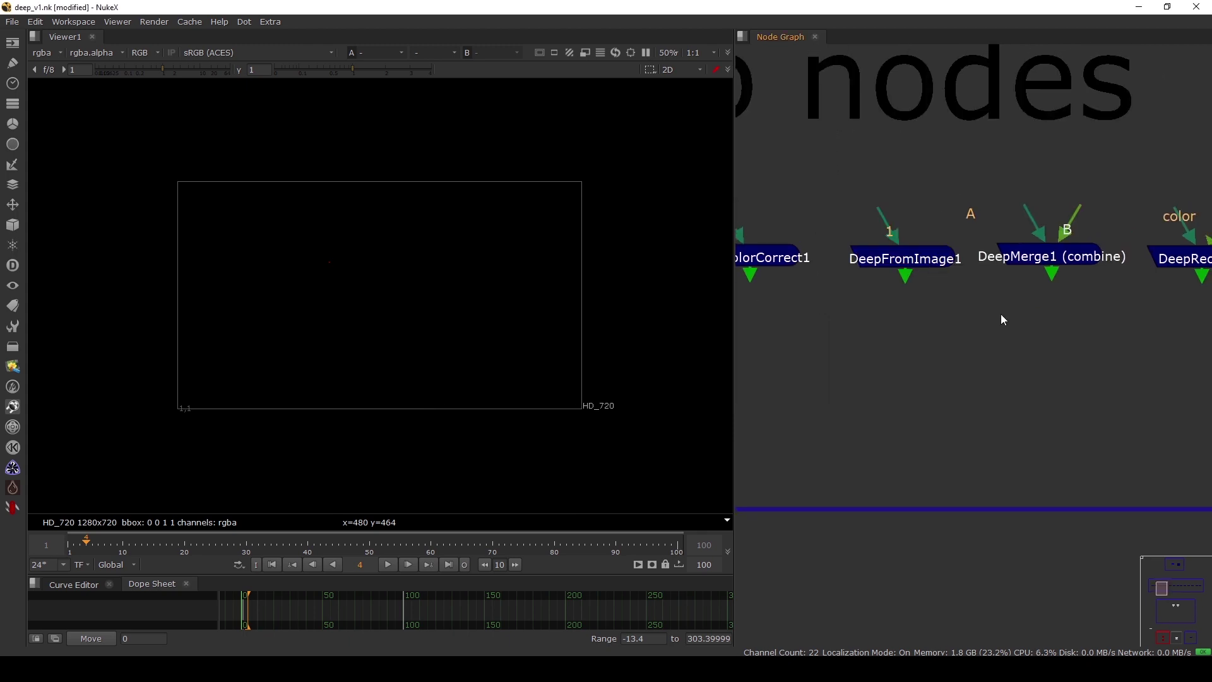
Create a regular Merge node below DeepMerge1 to compare their A and B inputs, and delete it
{"action": "middle_click_drag", "start_coordinate": [959, 306], "coordinate": [929, 339]}
{"action": "left_click", "coordinate": [834, 274]}
{"action": "left_click", "coordinate": [912, 281]}
{"action": "scroll", "coordinate": [913, 285], "scroll_direction": "up", "scroll_amount": 2}
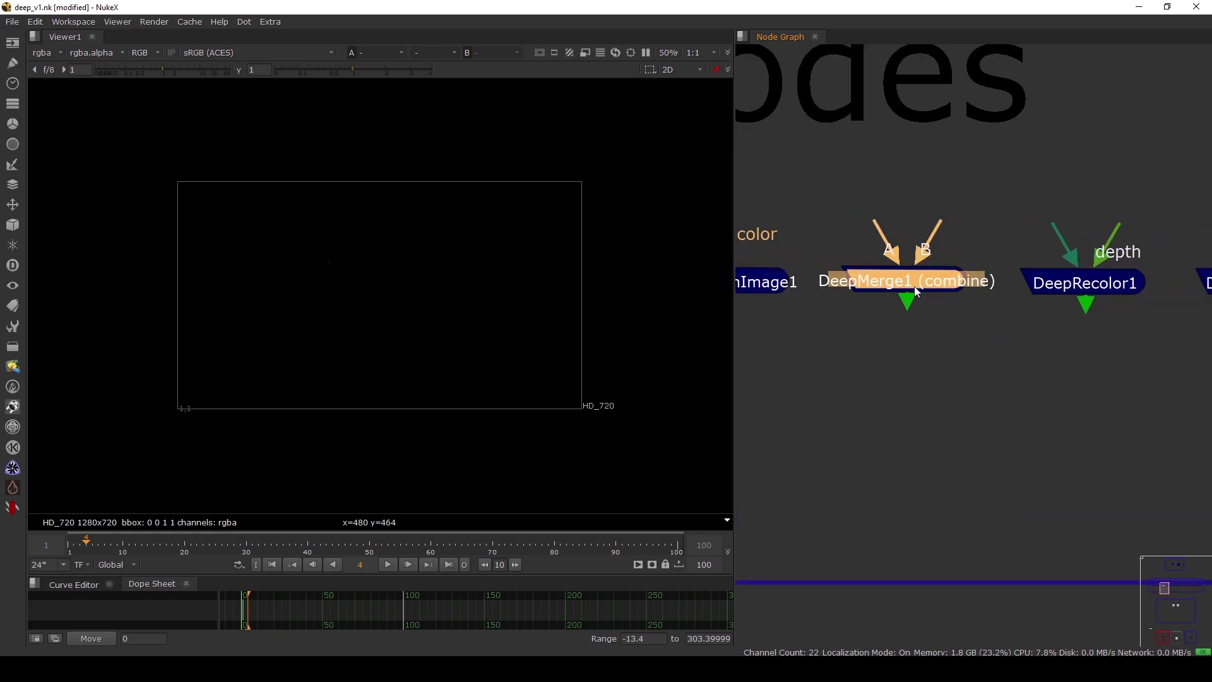
{"action": "left_click", "coordinate": [903, 335]}
{"action": "key", "text": "m"}
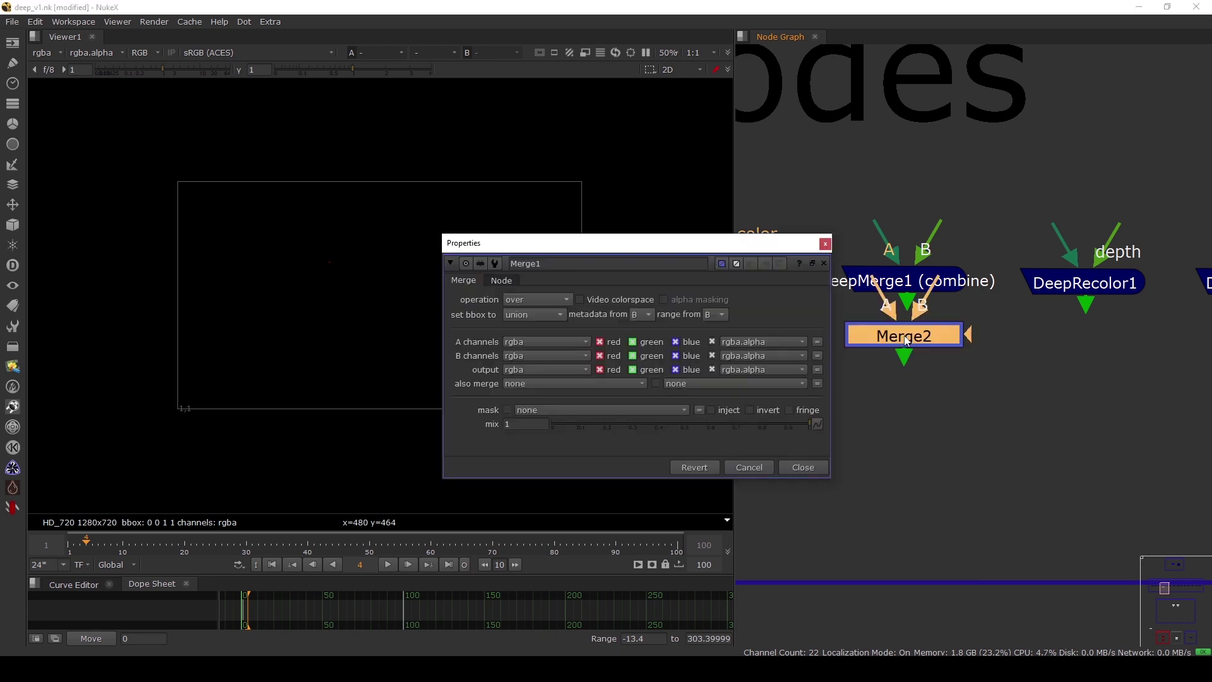
{"action": "key", "text": "Delete"}
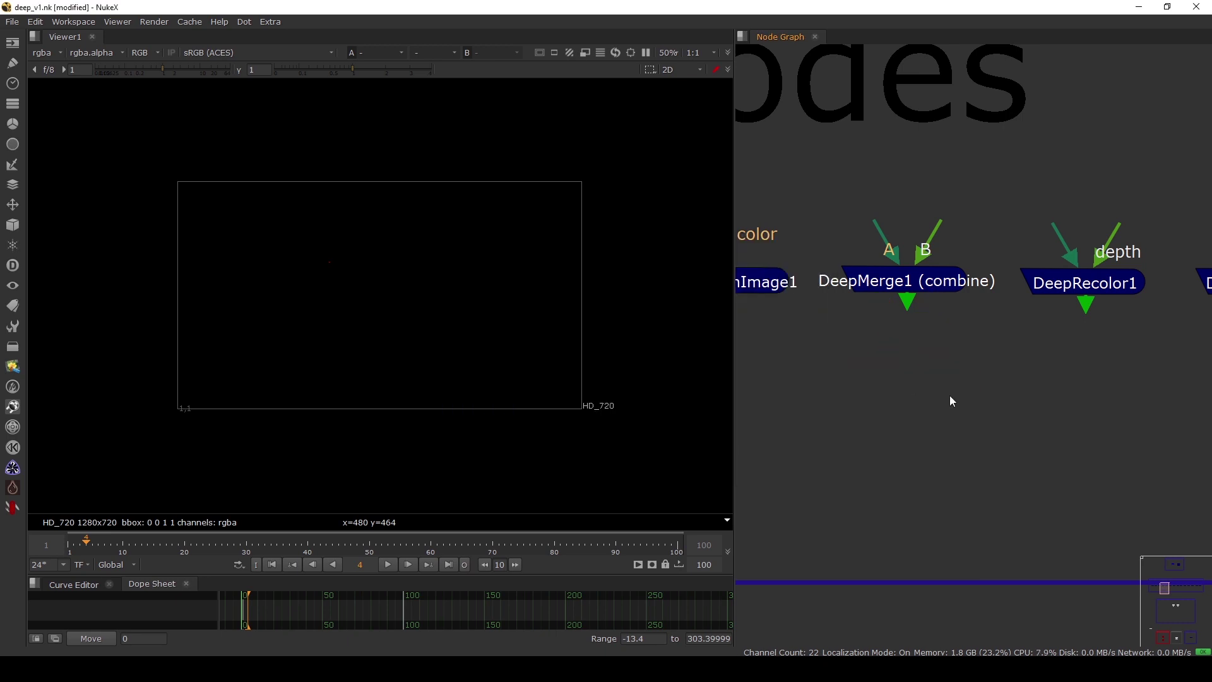
Open the DeepMerge1 properties, review its operation and drop hidden samples options, and close them
{"action": "left_click", "coordinate": [904, 283]}
{"action": "left_click", "coordinate": [934, 320]}
{"action": "double_click", "coordinate": [909, 288]}
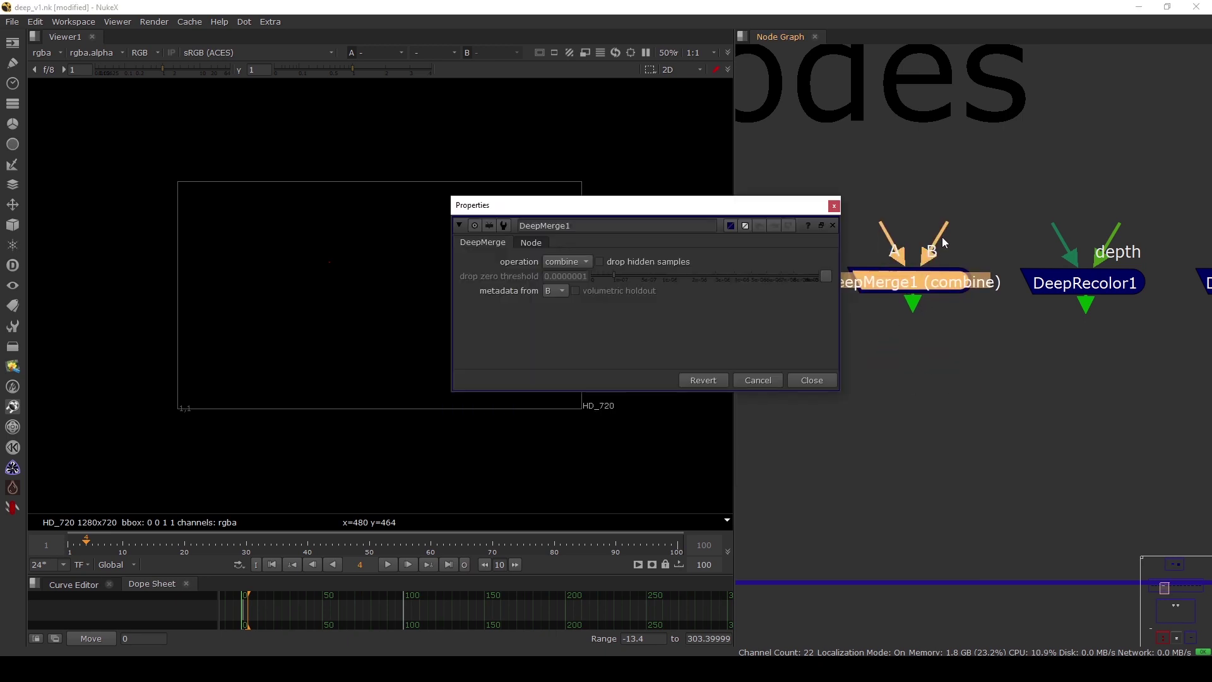
{"action": "left_click", "coordinate": [833, 205]}
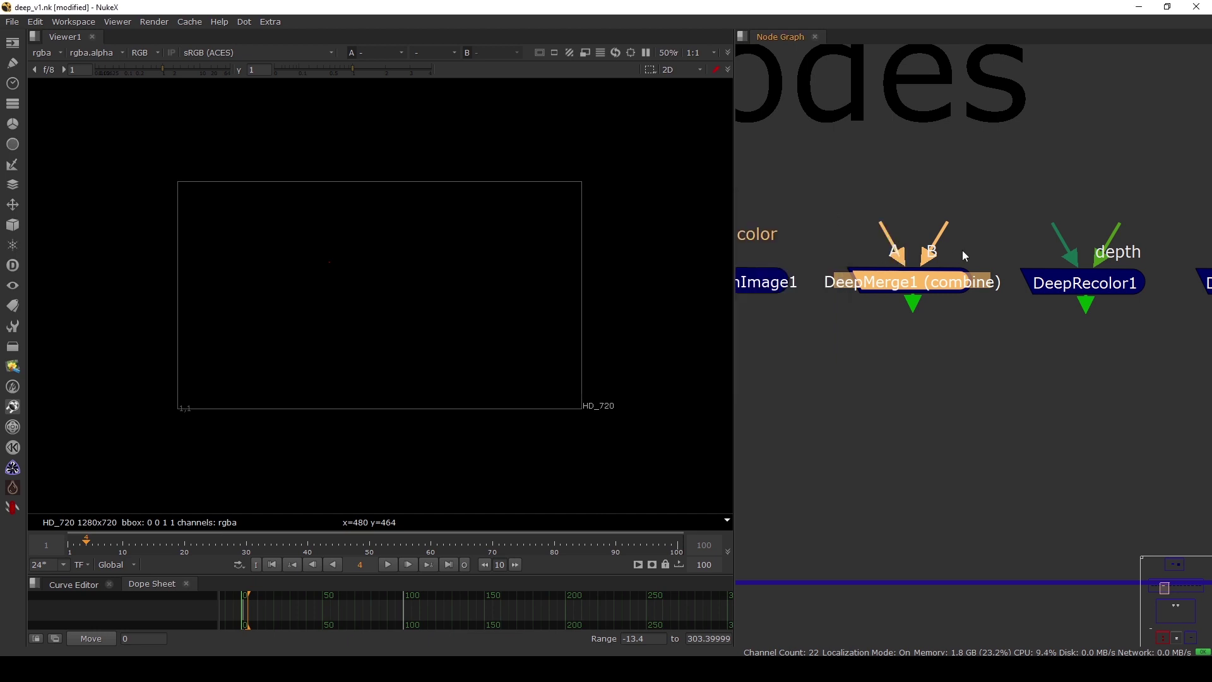
{"action": "left_click_drag", "start_coordinate": [942, 232], "coordinate": [906, 282]}
Select DeepRecolor1 and point out its color and depth inputs
{"action": "scroll", "coordinate": [906, 283], "scroll_direction": "down", "scroll_amount": 2}
{"action": "middle_click_drag", "start_coordinate": [1039, 293], "coordinate": [888, 290]}
{"action": "scroll", "coordinate": [889, 290], "scroll_direction": "up", "scroll_amount": 1}
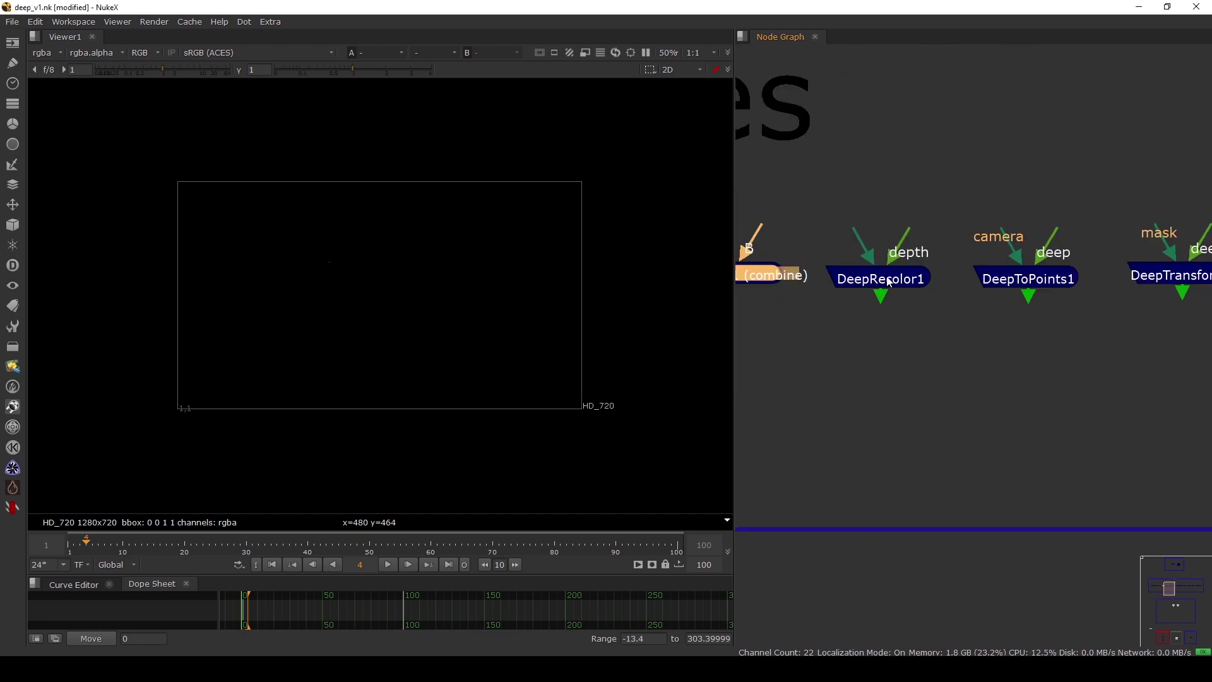
{"action": "left_click_drag", "start_coordinate": [886, 277], "coordinate": [894, 277]}
{"action": "middle_click_drag", "start_coordinate": [865, 300], "coordinate": [884, 331]}
{"action": "left_click", "coordinate": [884, 331]}
{"action": "left_click_drag", "start_coordinate": [887, 313], "coordinate": [892, 313]}
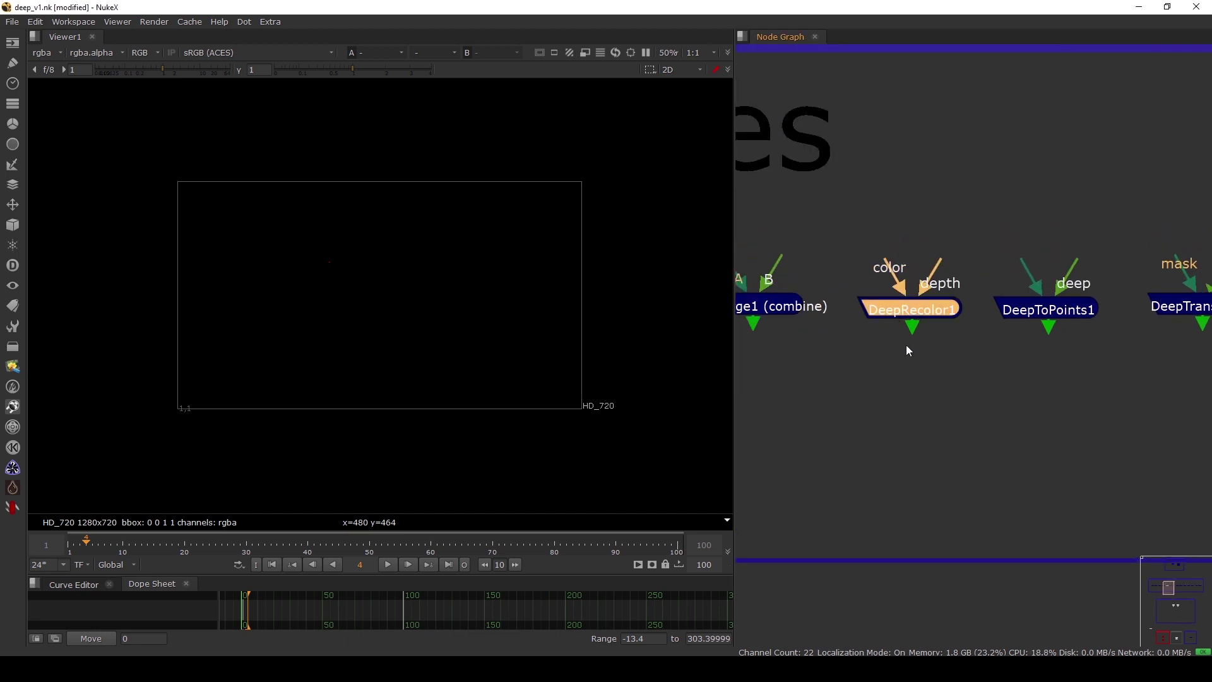
{"action": "left_click", "coordinate": [908, 350]}
Survey the Deep, Deep nodes and Deep test backdrops and return to the DeepRecolor1 inputs
{"action": "scroll", "coordinate": [919, 317], "scroll_direction": "down", "scroll_amount": 9}
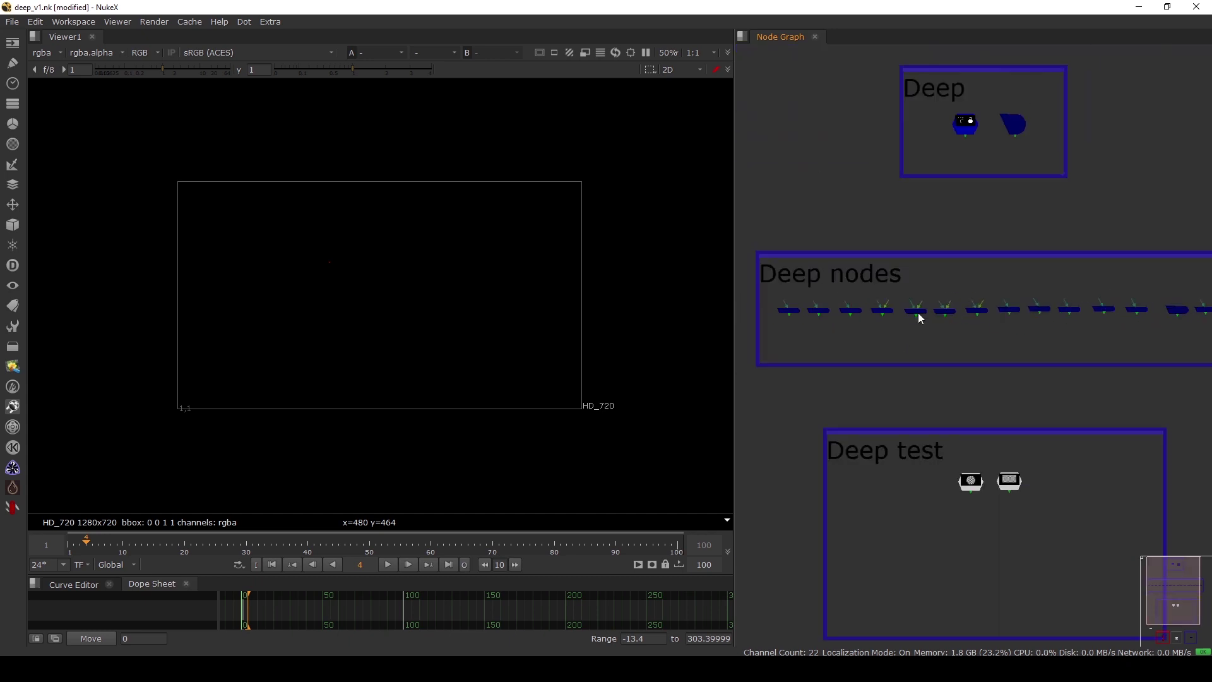
{"action": "scroll", "coordinate": [928, 224], "scroll_direction": "down", "scroll_amount": 3}
{"action": "middle_click_drag", "start_coordinate": [921, 380], "coordinate": [922, 310]}
{"action": "scroll", "coordinate": [927, 256], "scroll_direction": "up", "scroll_amount": 3}
{"action": "scroll", "coordinate": [928, 261], "scroll_direction": "up", "scroll_amount": 6}
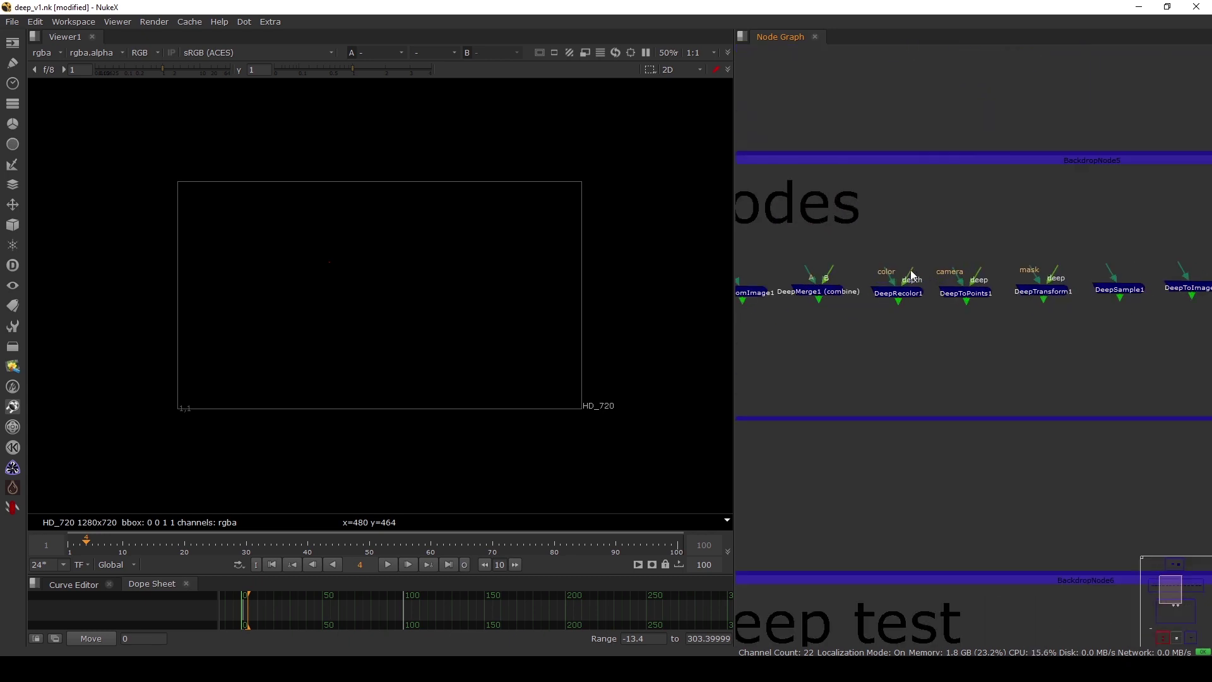
{"action": "left_click", "coordinate": [899, 279]}
{"action": "left_click", "coordinate": [893, 300]}
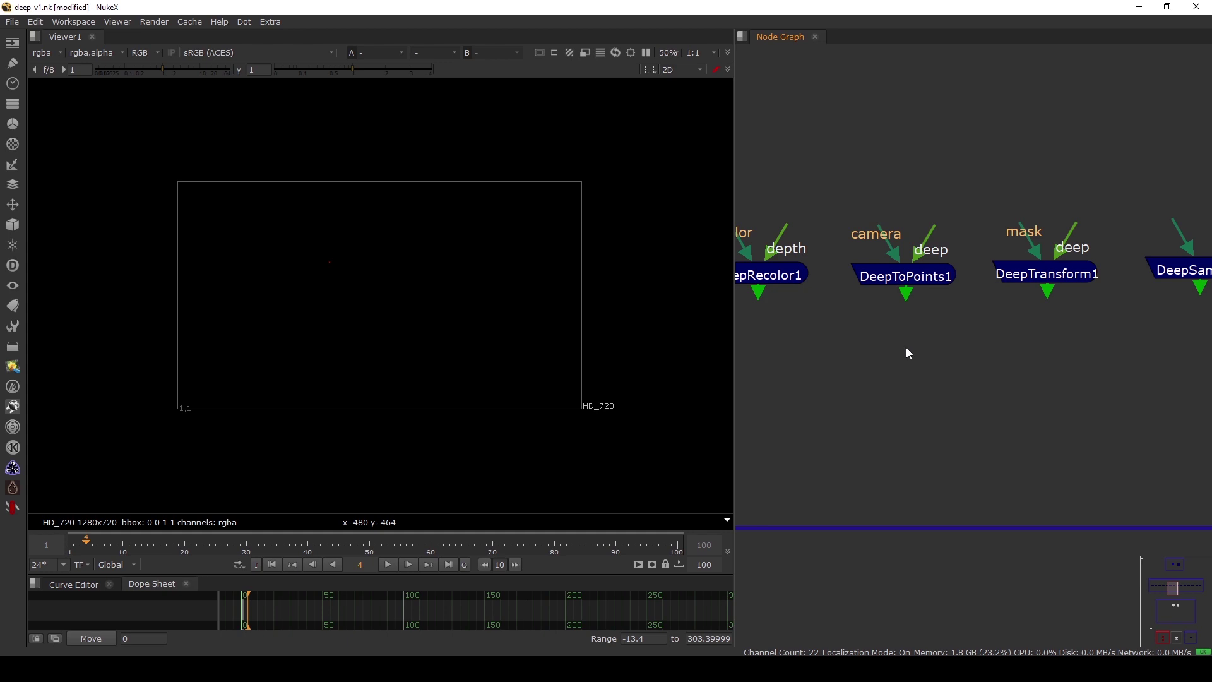
Point out the camera and deep inputs of DeepToPoints1
{"action": "left_click_drag", "start_coordinate": [903, 278], "coordinate": [904, 279]}
{"action": "left_click", "coordinate": [916, 333]}
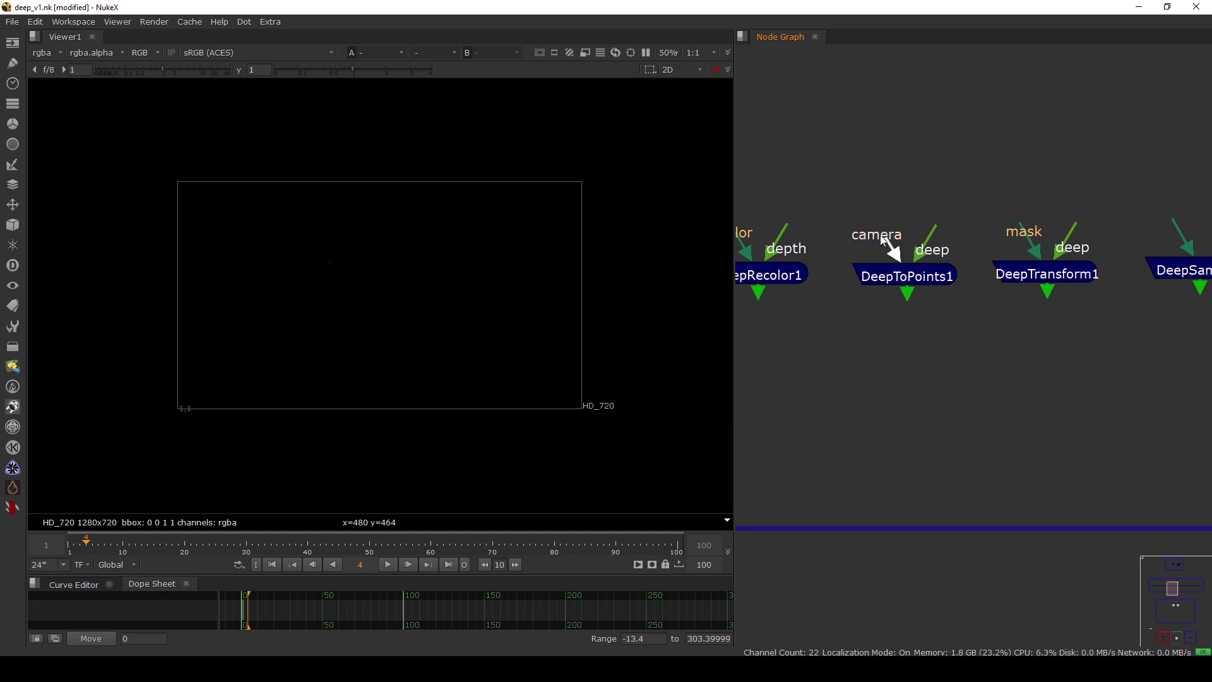
{"action": "left_click_drag", "start_coordinate": [935, 236], "coordinate": [958, 212]}
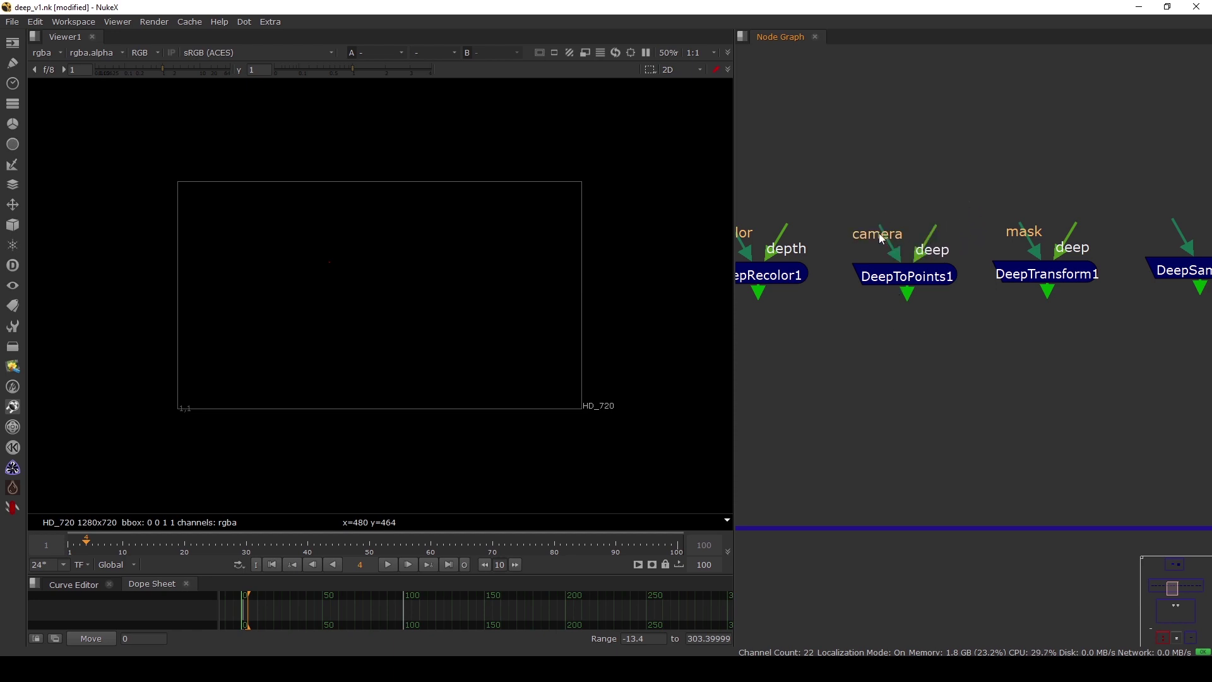
{"action": "left_click_drag", "start_coordinate": [880, 228], "coordinate": [845, 217]}
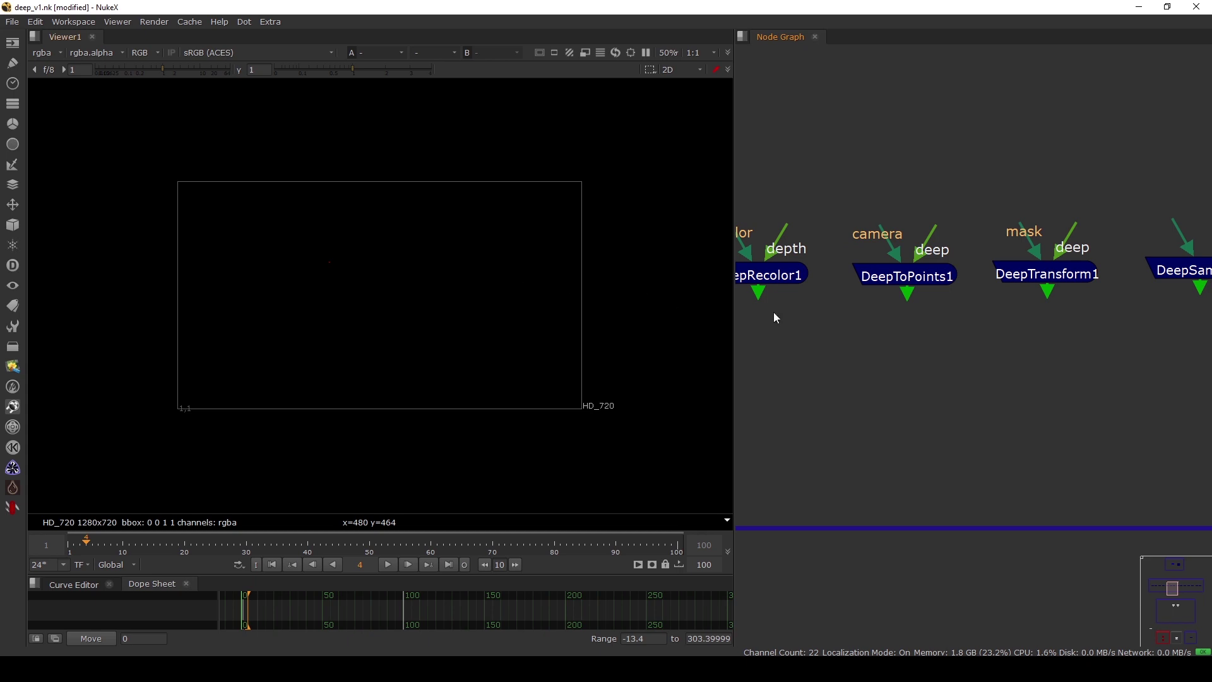
Check the DeepToPoints1 properties, close them, and point out the viewer area where its points are displayed
{"action": "double_click", "coordinate": [918, 282]}
{"action": "left_click", "coordinate": [836, 221]}
{"action": "left_click_drag", "start_coordinate": [910, 276], "coordinate": [910, 276]}
{"action": "left_click", "coordinate": [914, 325]}
{"action": "left_click", "coordinate": [913, 329]}
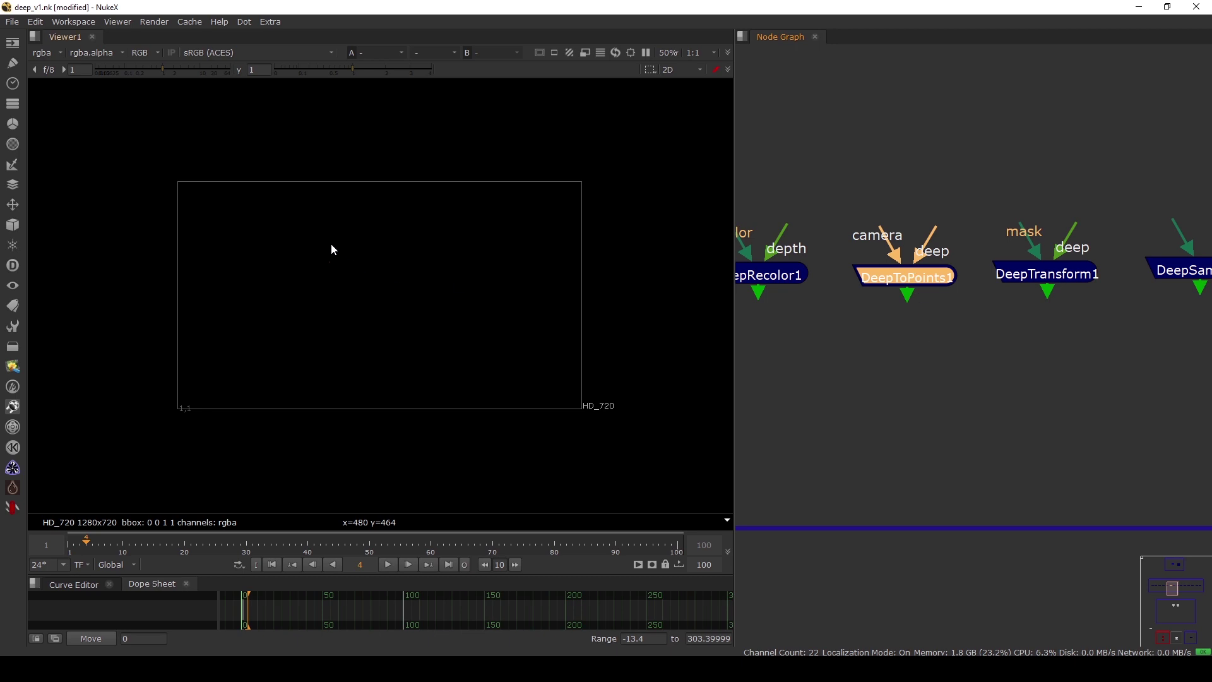
{"action": "left_click_drag", "start_coordinate": [331, 243], "coordinate": [514, 383]}
{"action": "mouse_move", "coordinate": [910, 301]}
{"action": "left_mouse_down"}
{"action": "mouse_move", "coordinate": [904, 338]}
{"action": "mouse_move", "coordinate": [903, 283]}
{"action": "left_mouse_up"}
Create a regular Transform node below DeepTransform1 for comparison, close its properties, and delete it
{"action": "scroll", "coordinate": [1006, 287], "scroll_direction": "down", "scroll_amount": 3}
{"action": "middle_click_drag", "start_coordinate": [1005, 286], "coordinate": [823, 328]}
{"action": "scroll", "coordinate": [839, 330], "scroll_direction": "up", "scroll_amount": 5}
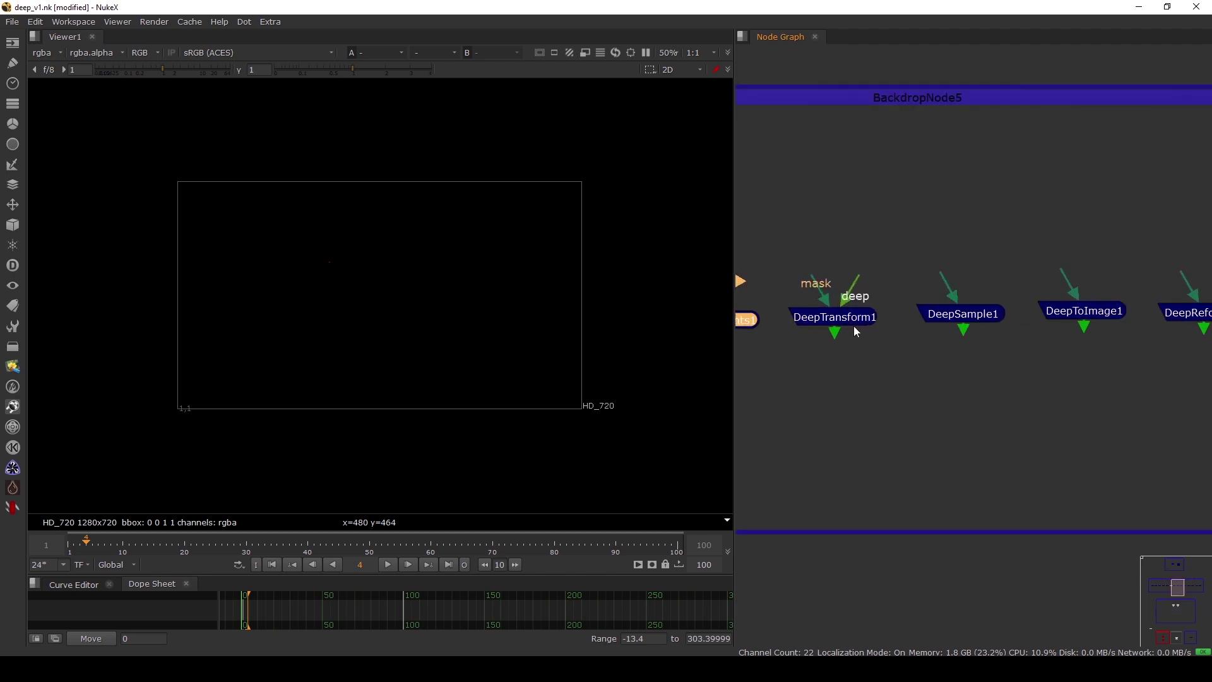
{"action": "left_click", "coordinate": [942, 323]}
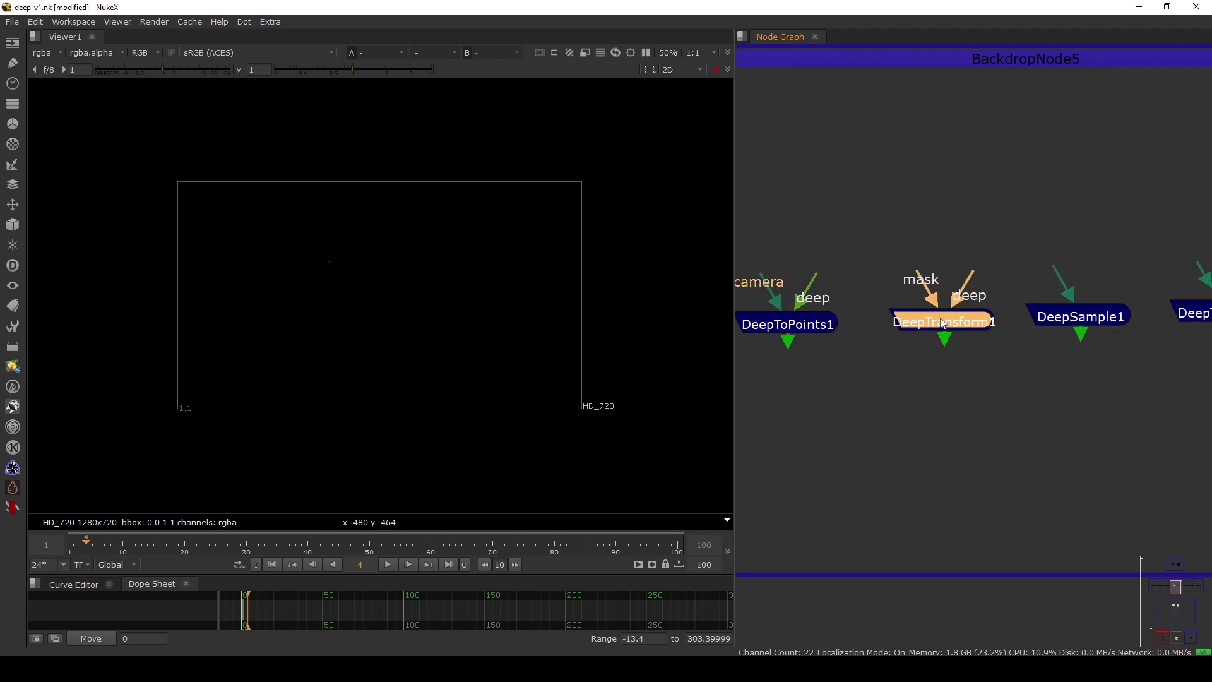
{"action": "key", "text": "t"}
{"action": "left_click_drag", "start_coordinate": [950, 373], "coordinate": [942, 402]}
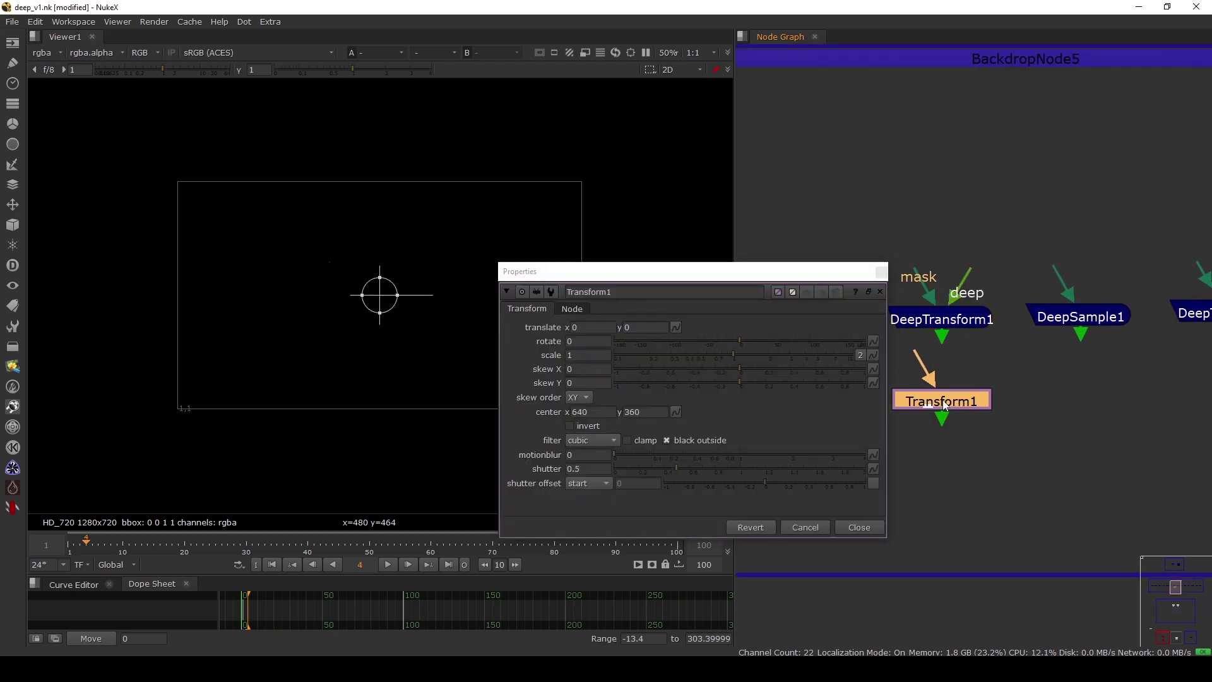
{"action": "left_click", "coordinate": [881, 273]}
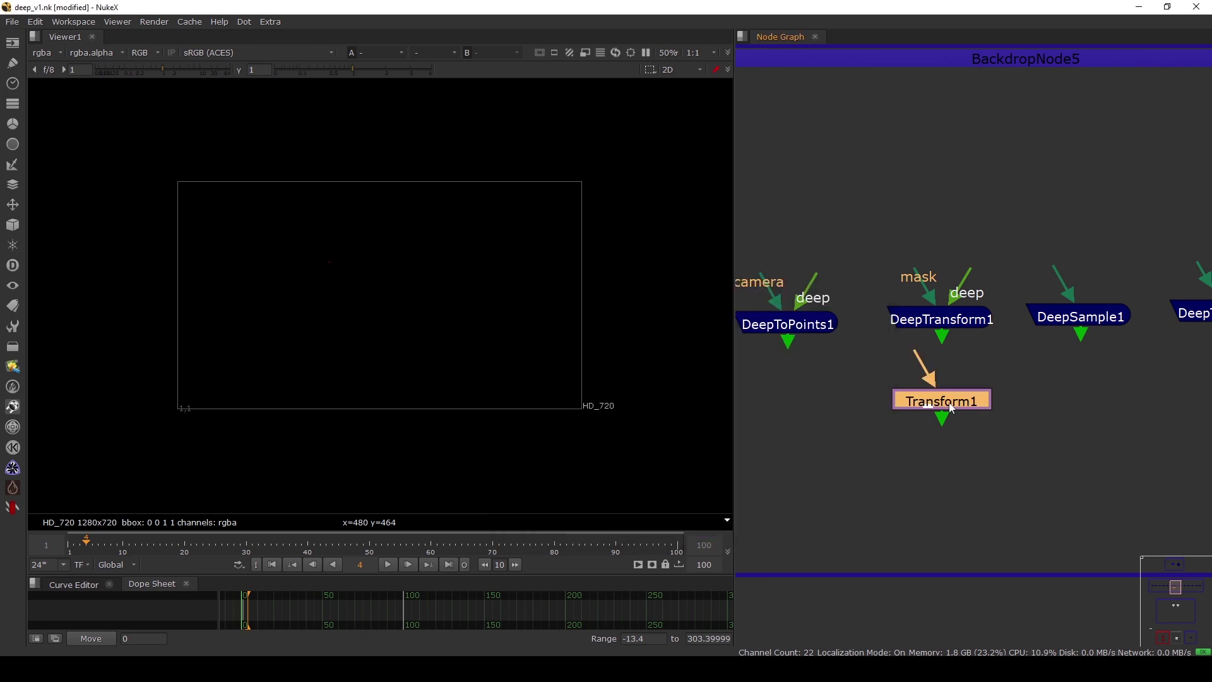
{"action": "key", "text": "Delete"}
Point out DeepSample1 and view the DeepRead3 node with city_scene_deep.exr in the viewer
{"action": "middle_click_drag", "start_coordinate": [1013, 383], "coordinate": [912, 412]}
{"action": "left_click", "coordinate": [969, 330]}
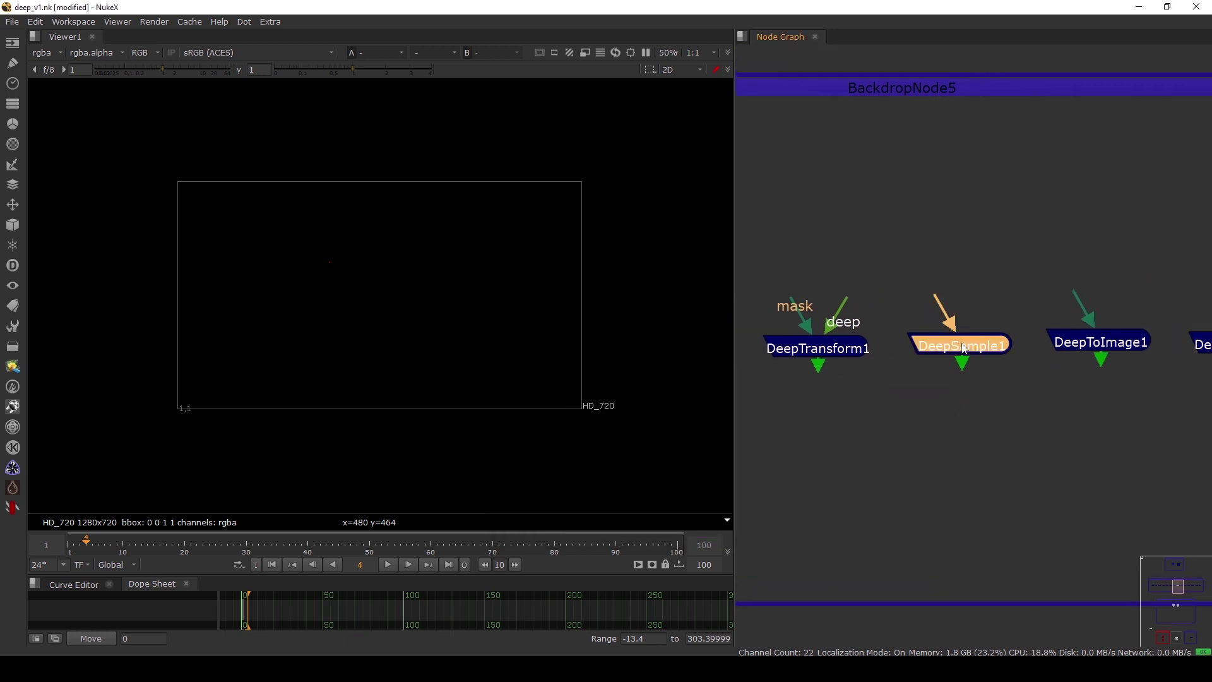
{"action": "scroll", "coordinate": [934, 353], "scroll_direction": "down", "scroll_amount": 4}
{"action": "scroll", "coordinate": [896, 378], "scroll_direction": "down", "scroll_amount": 3}
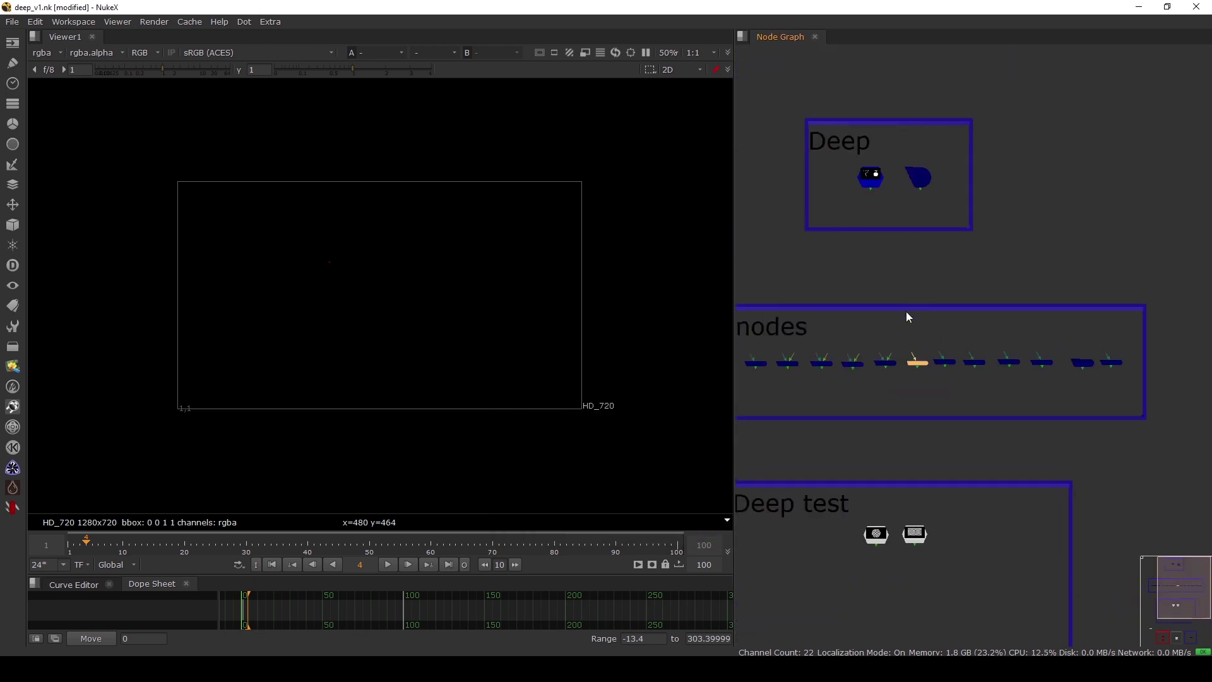
{"action": "middle_click_drag", "start_coordinate": [906, 312], "coordinate": [916, 349]}
{"action": "scroll", "coordinate": [924, 215], "scroll_direction": "up", "scroll_amount": 2}
{"action": "left_click", "coordinate": [926, 215]}
{"action": "key", "text": "1"}
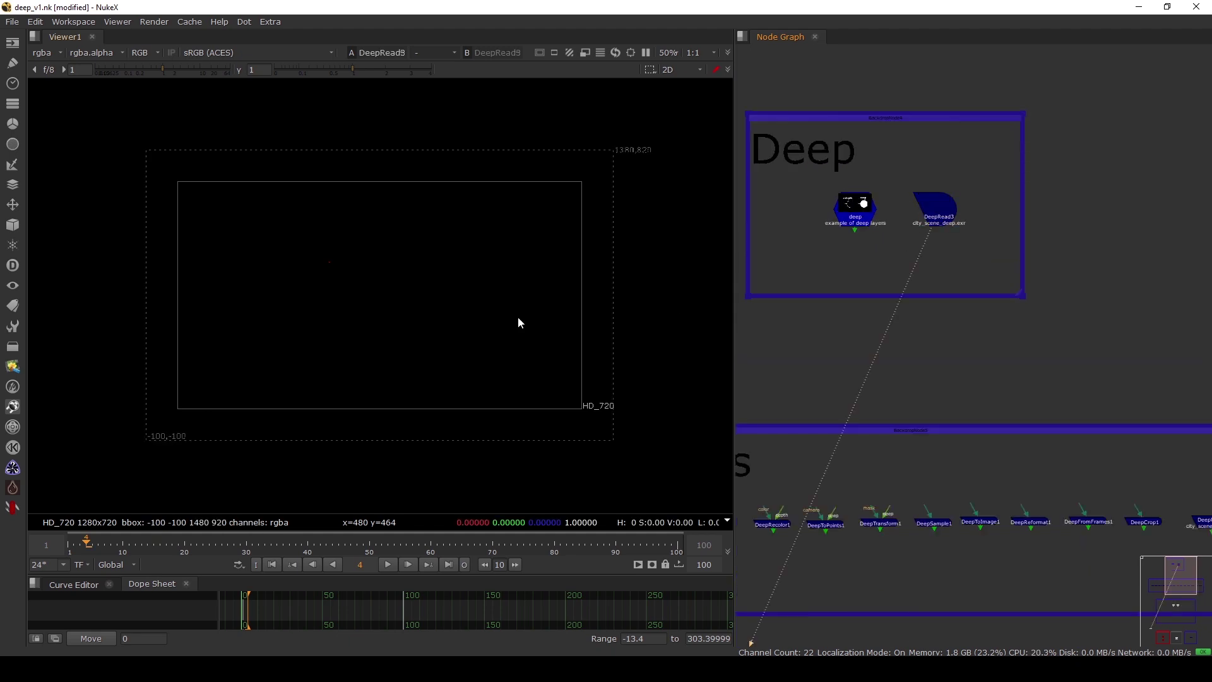
Display the deep layer of DeepRead3 in the viewer, and switch back to rgba
{"action": "left_click", "coordinate": [36, 37]}
{"action": "left_click", "coordinate": [657, 235]}
{"action": "left_click", "coordinate": [43, 52]}
{"action": "left_click", "coordinate": [54, 120]}
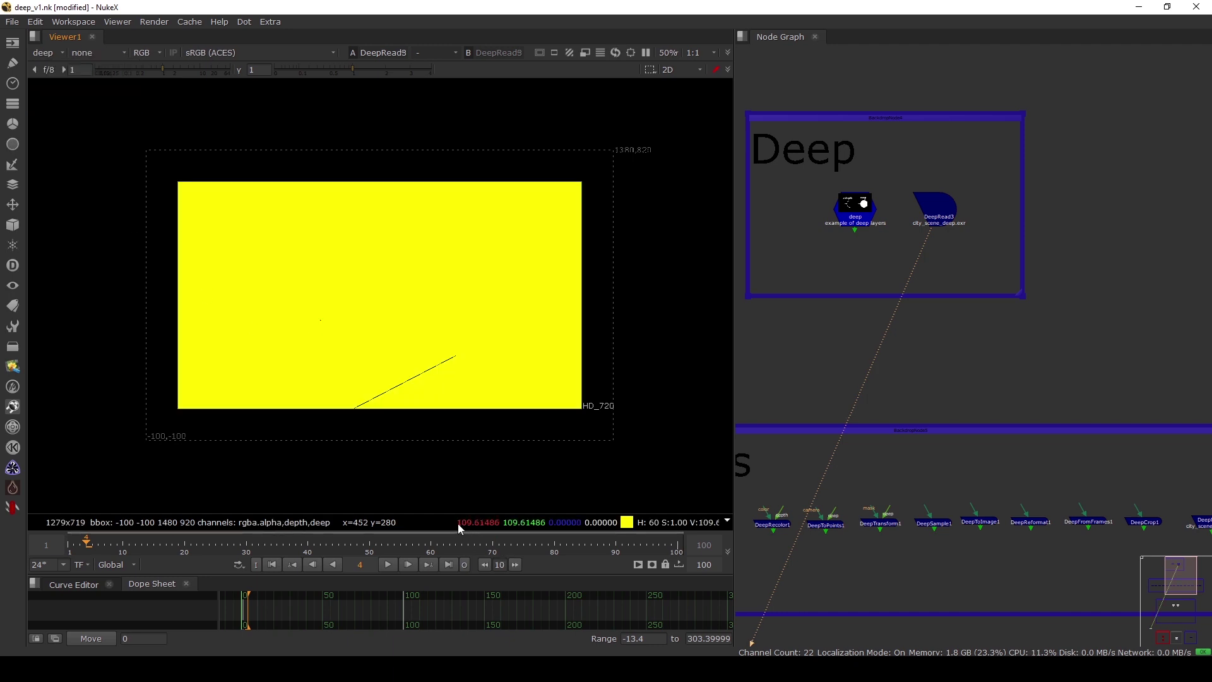
{"action": "left_click", "coordinate": [49, 52]}
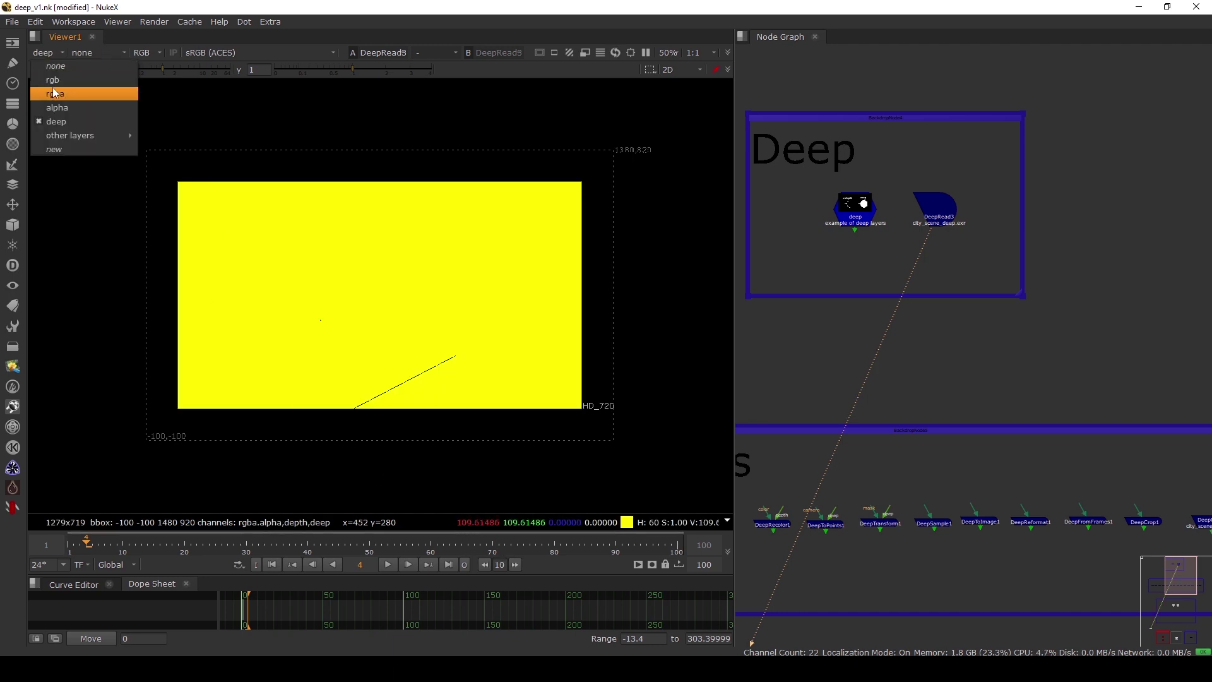
{"action": "left_click", "coordinate": [54, 90]}
View DeepSample1 in the viewer and open its properties
{"action": "scroll", "coordinate": [1014, 338], "scroll_direction": "down", "scroll_amount": 3}
{"action": "scroll", "coordinate": [929, 332], "scroll_direction": "up", "scroll_amount": 6}
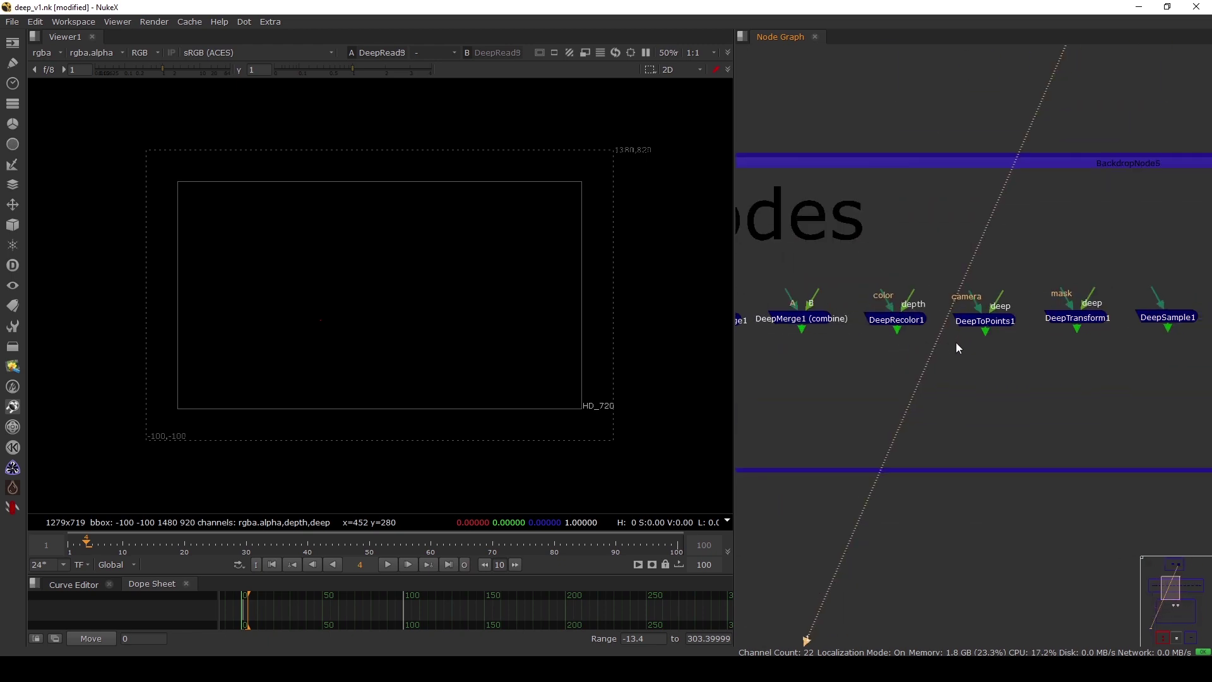
{"action": "middle_click_drag", "start_coordinate": [1075, 358], "coordinate": [883, 355]}
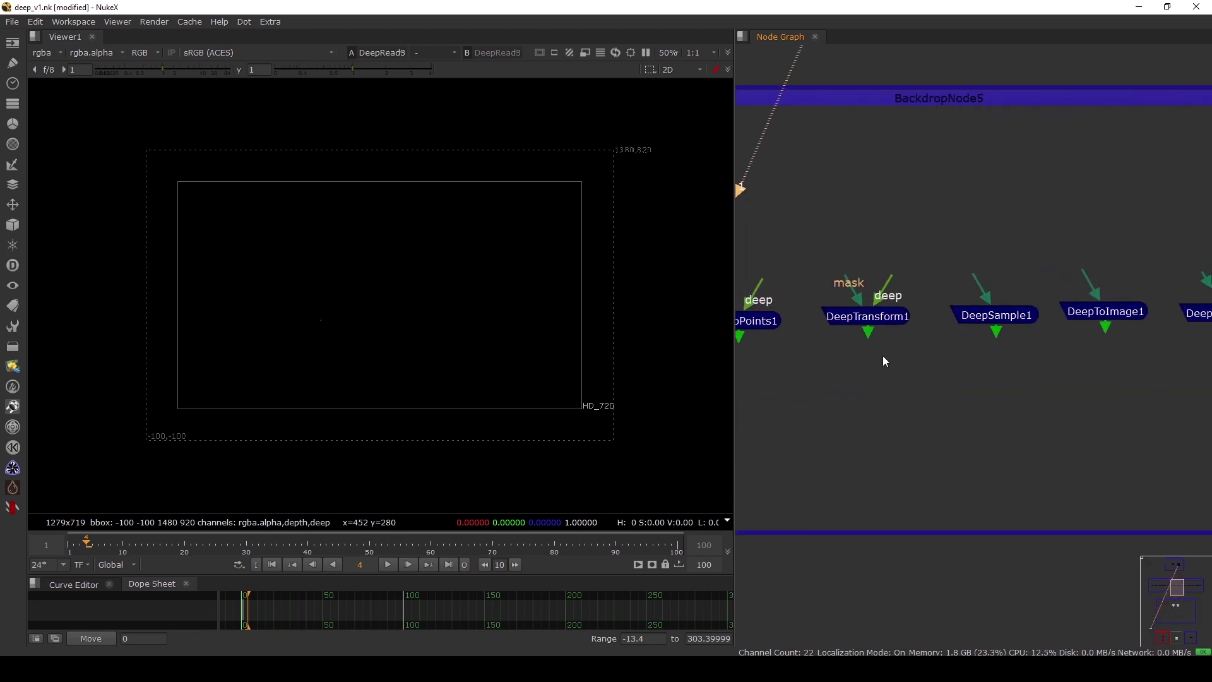
{"action": "left_click", "coordinate": [999, 322]}
{"action": "key", "text": "1"}
{"action": "double_click", "coordinate": [998, 316]}
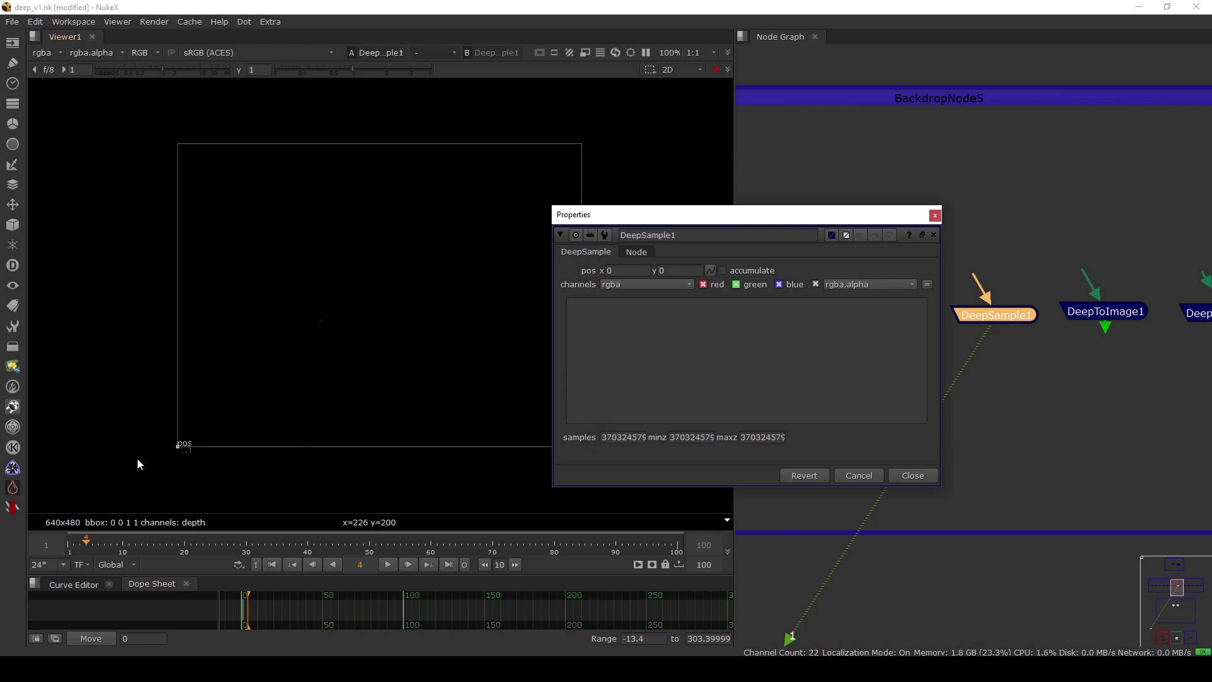
Place the DeepSample1 position at x 320, y 164 and connect its input to DeepRead3
{"action": "left_click_drag", "start_coordinate": [179, 444], "coordinate": [382, 348]}
{"action": "scroll", "coordinate": [1020, 284], "scroll_direction": "down", "scroll_amount": 2}
{"action": "left_click_drag", "start_coordinate": [1001, 281], "coordinate": [1003, 136]}
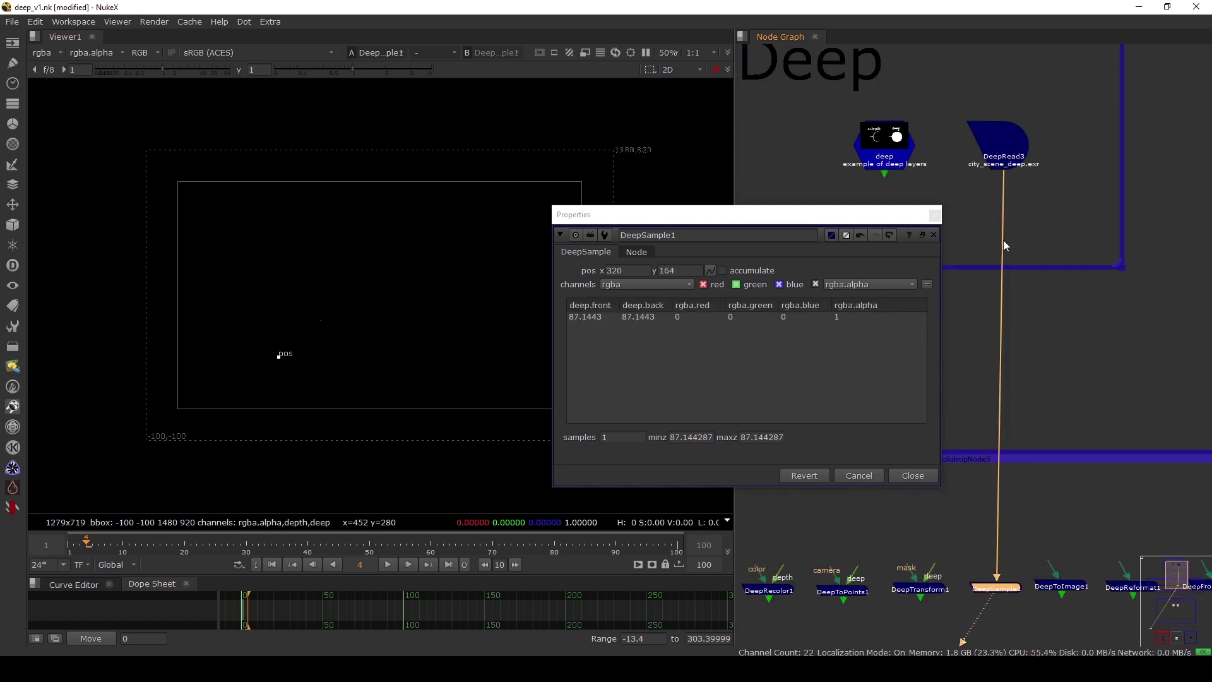
{"action": "middle_click_drag", "start_coordinate": [987, 587], "coordinate": [1023, 459]}
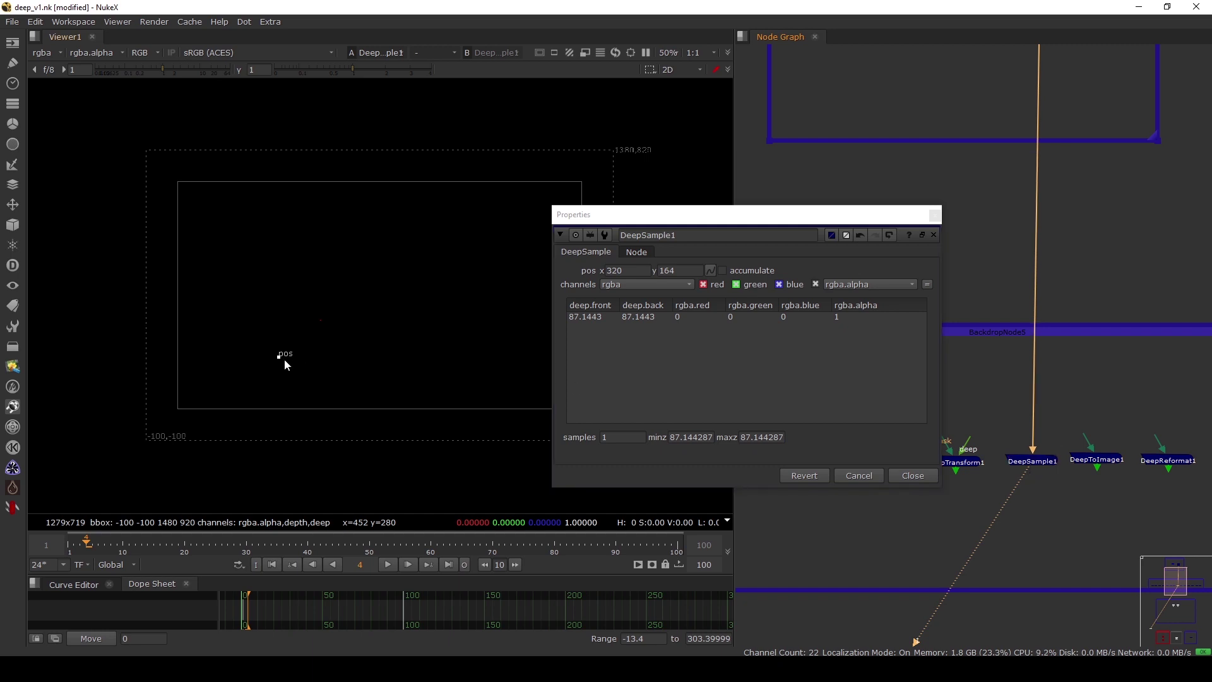
Move the DeepSample1 position to x 640, y 358 and examine its deep front, deep back and samples values
{"action": "left_click_drag", "start_coordinate": [282, 358], "coordinate": [380, 294]}
{"action": "left_click", "coordinate": [586, 316]}
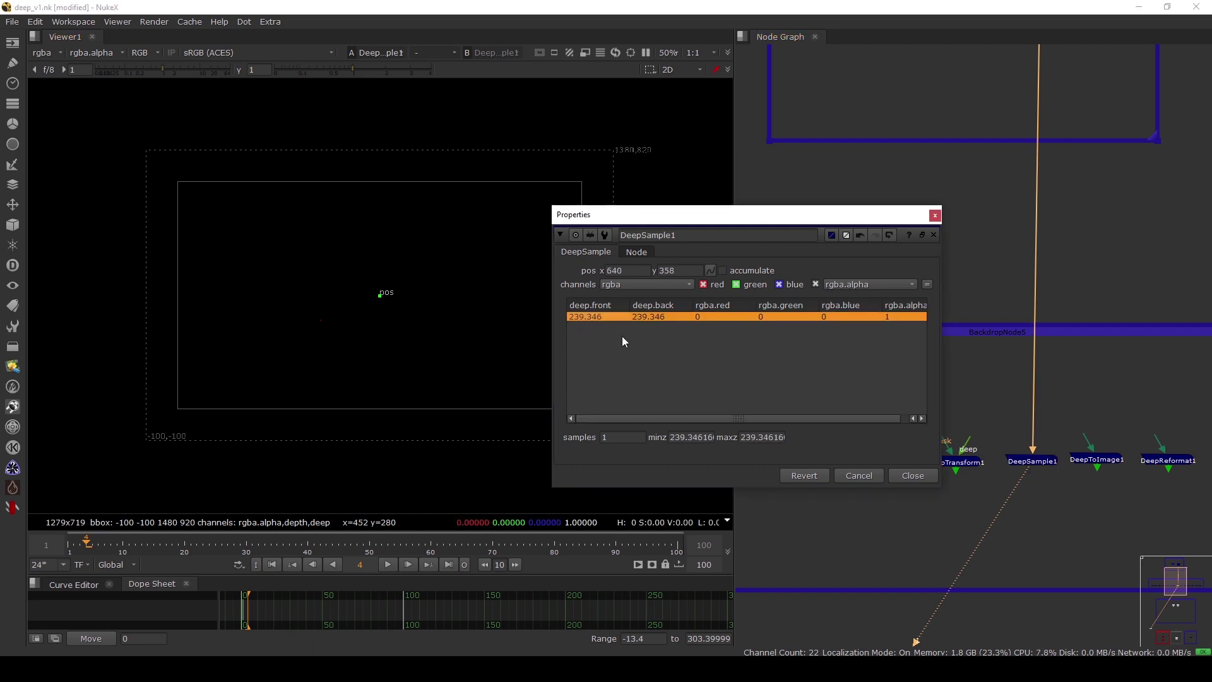
{"action": "left_click", "coordinate": [607, 440]}
{"action": "left_click", "coordinate": [556, 438]}
Sample the deep values at x 436, y 246 and at x 502, y 232, and close the DeepSample1 properties
{"action": "left_click_drag", "start_coordinate": [385, 298], "coordinate": [317, 332]}
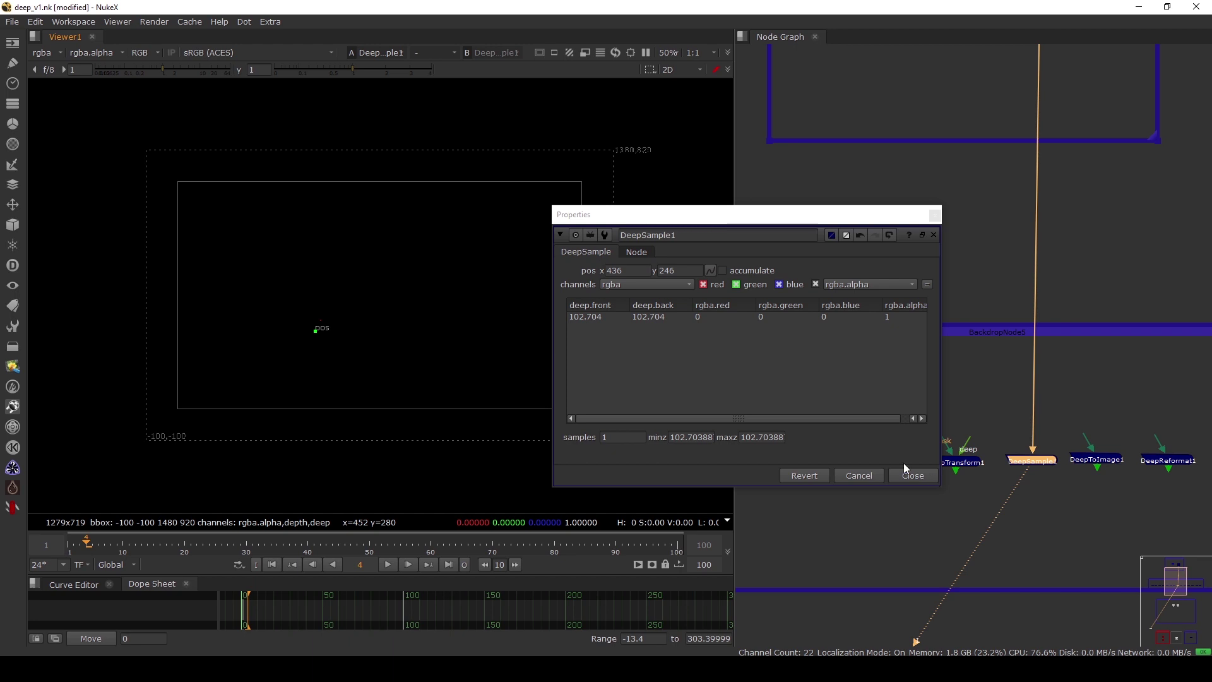
{"action": "left_click_drag", "start_coordinate": [708, 215], "coordinate": [693, 136]}
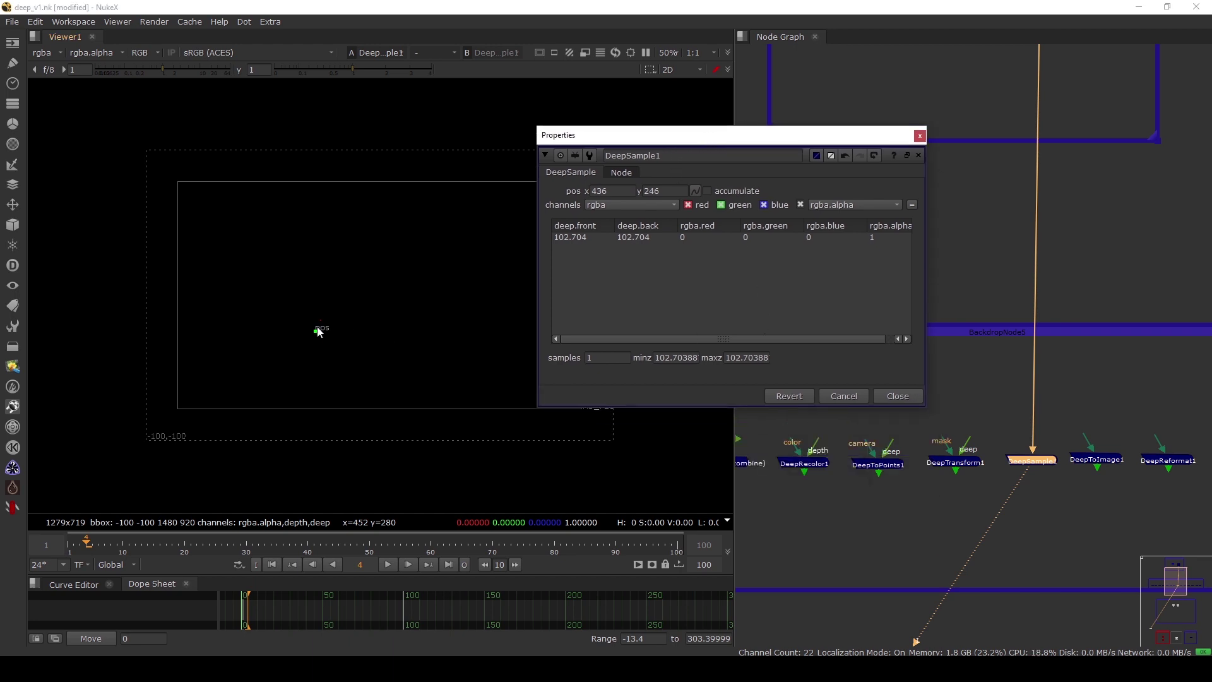
{"action": "left_click_drag", "start_coordinate": [319, 331], "coordinate": [347, 335]}
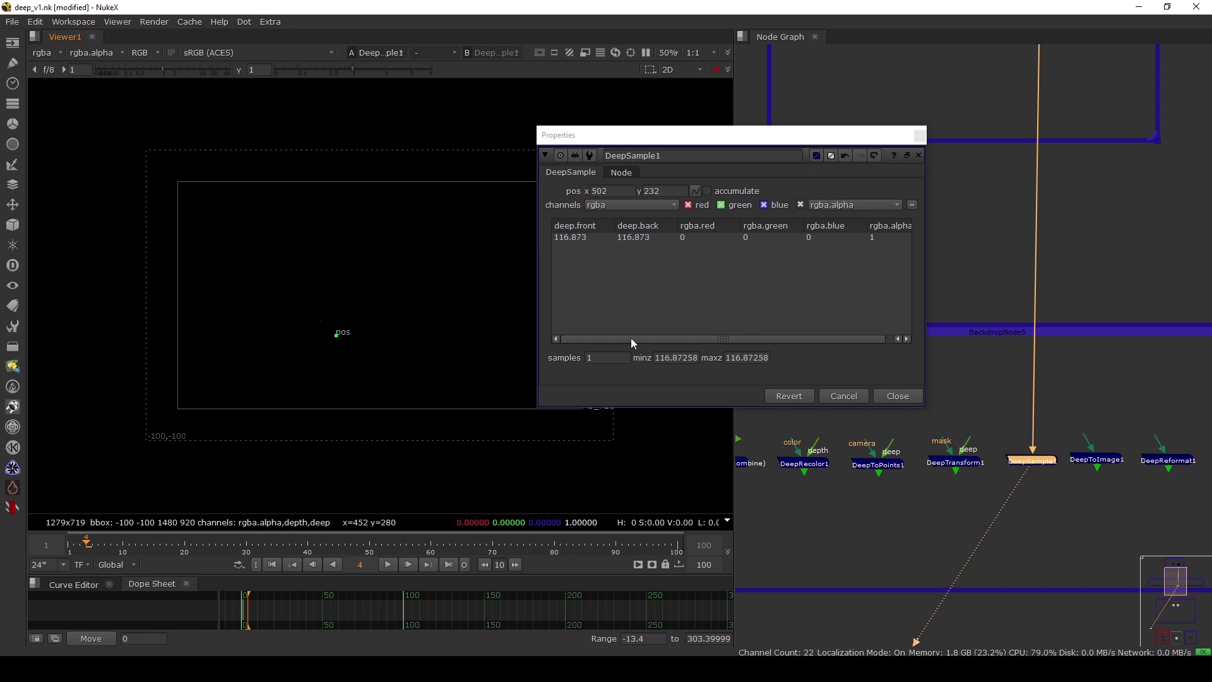
{"action": "left_click", "coordinate": [625, 239]}
{"action": "left_click", "coordinate": [898, 397]}
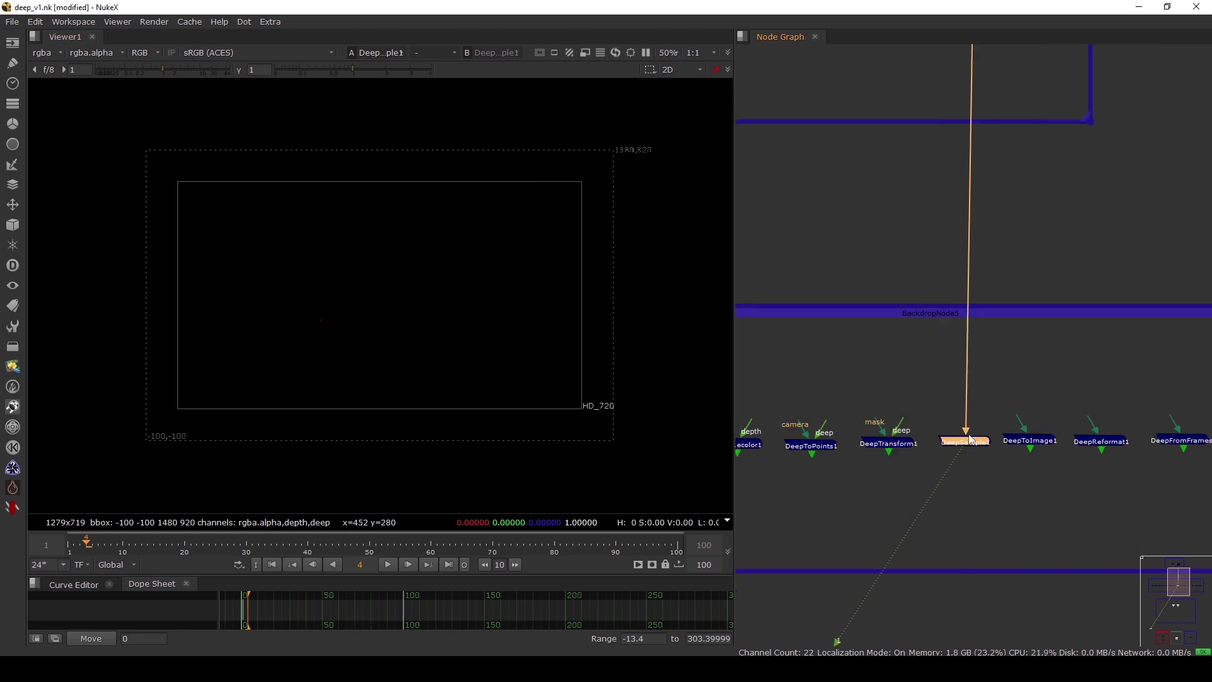
Select DeepToImage1 to point it out beside DeepSample1, and deselect it
{"action": "scroll", "coordinate": [966, 396], "scroll_direction": "down", "scroll_amount": 2}
{"action": "middle_click_drag", "start_coordinate": [985, 434], "coordinate": [910, 434]}
{"action": "scroll", "coordinate": [922, 431], "scroll_direction": "up", "scroll_amount": 5}
{"action": "left_click", "coordinate": [950, 414]}
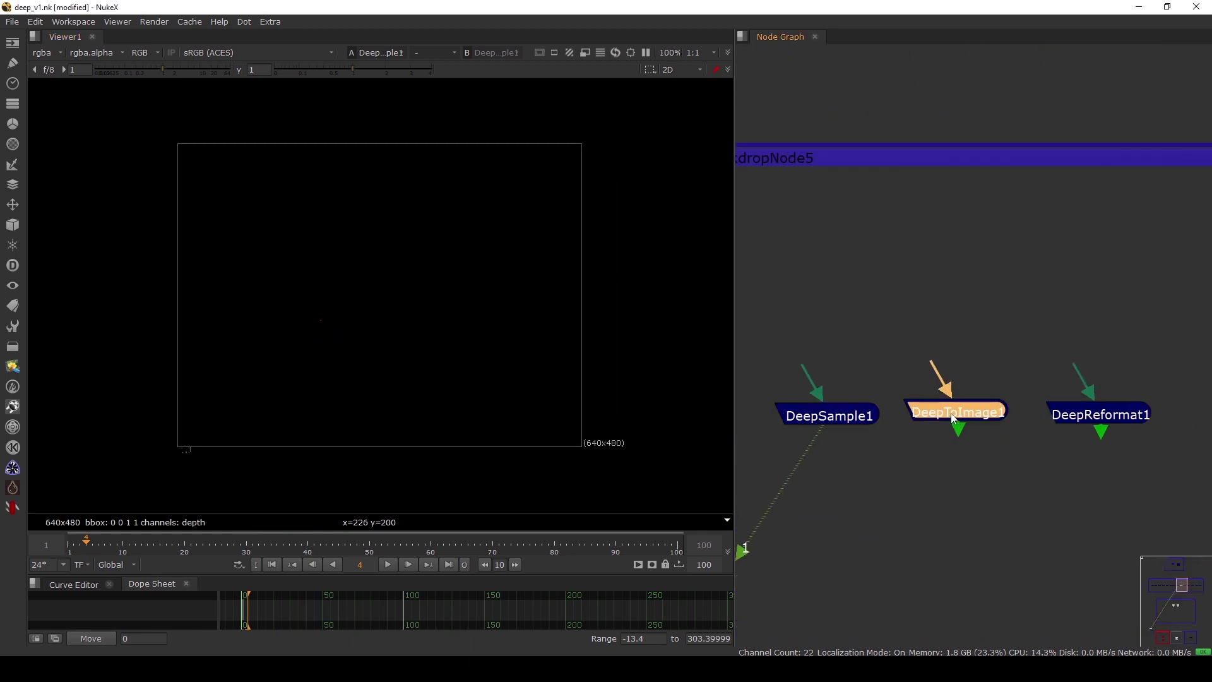
{"action": "left_click", "coordinate": [953, 438]}
{"action": "left_click", "coordinate": [957, 413]}
{"action": "left_click", "coordinate": [977, 452]}
{"action": "scroll", "coordinate": [950, 441], "scroll_direction": "down", "scroll_amount": 4}
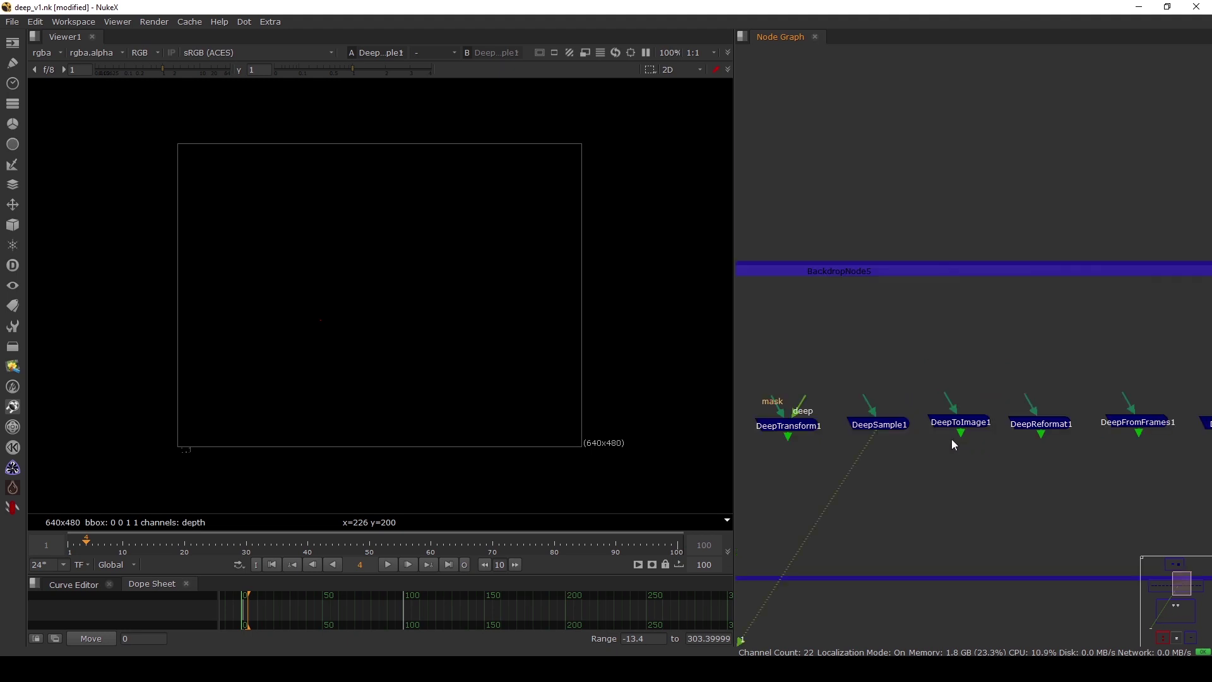
Show the DeepRead3 city_scene_deep.exr node in the viewer and deselect it
{"action": "scroll", "coordinate": [903, 388], "scroll_direction": "down", "scroll_amount": 2}
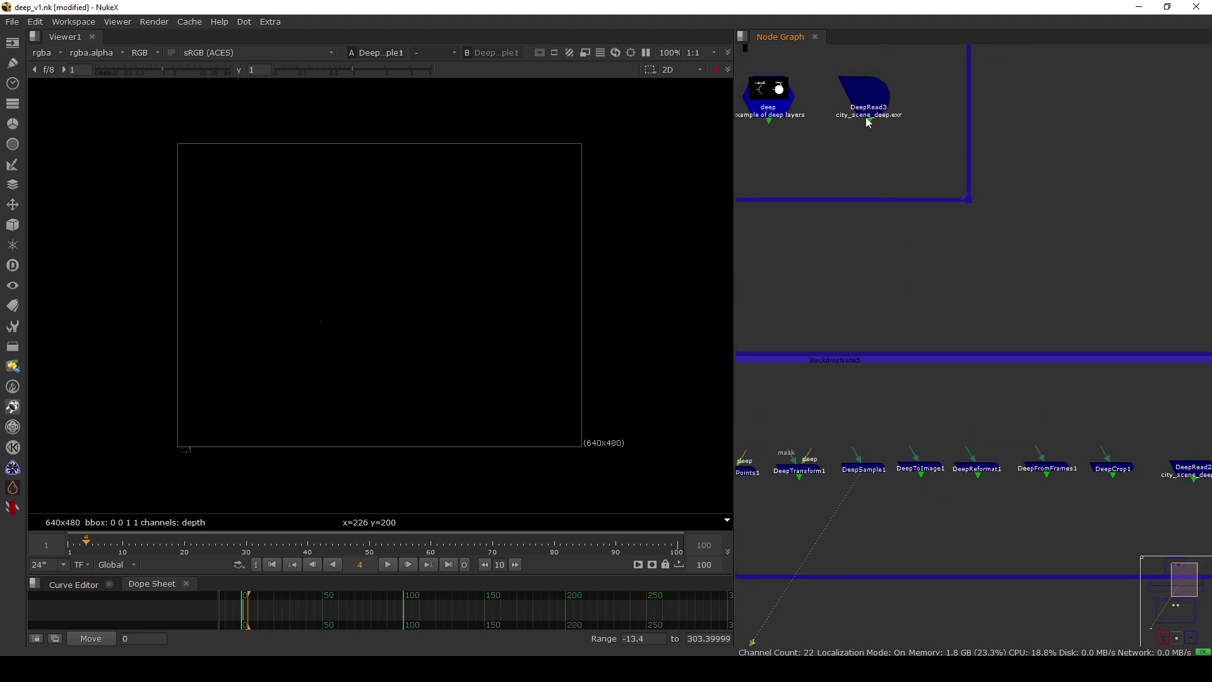
{"action": "left_click", "coordinate": [859, 101]}
{"action": "key", "text": "1"}
{"action": "left_click", "coordinate": [859, 230]}
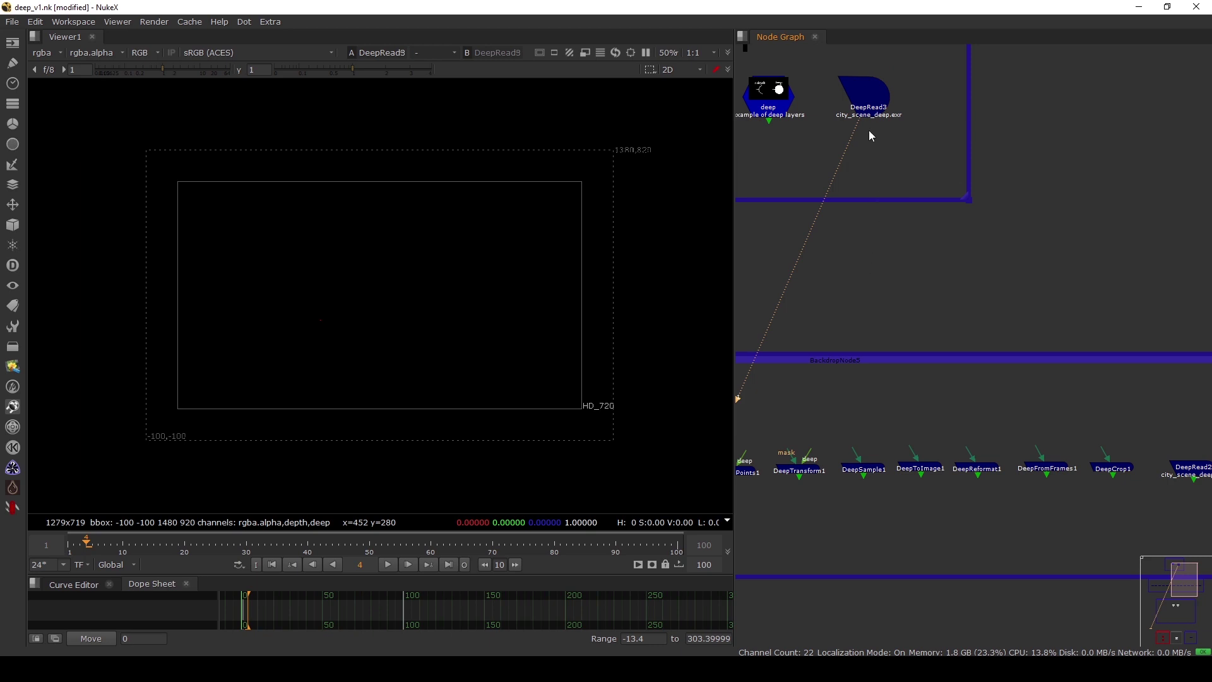
Add a Transform node below DeepRead3 and try to connect its input to DeepRead3
{"action": "left_click", "coordinate": [869, 117]}
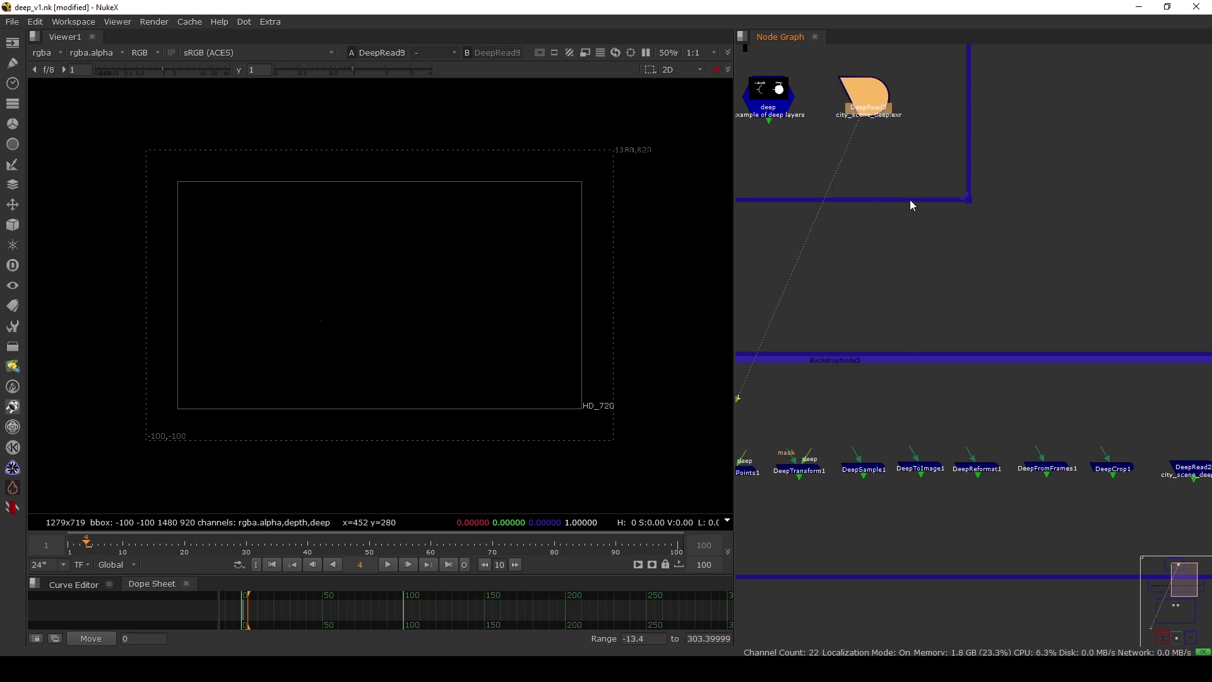
{"action": "key", "text": "t"}
{"action": "scroll", "coordinate": [896, 153], "scroll_direction": "up", "scroll_amount": 3}
{"action": "middle_click_drag", "start_coordinate": [896, 153], "coordinate": [920, 222]}
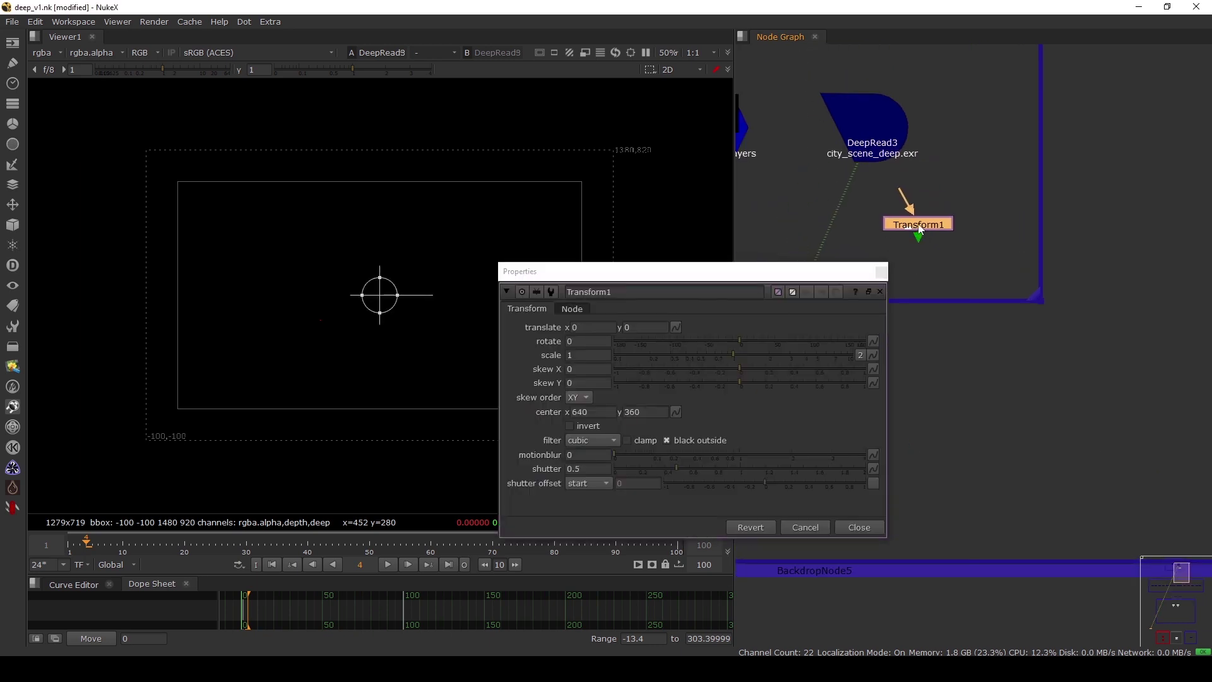
{"action": "left_click", "coordinate": [936, 177]}
{"action": "middle_click_drag", "start_coordinate": [935, 177], "coordinate": [1007, 180]}
{"action": "left_click_drag", "start_coordinate": [994, 166], "coordinate": [979, 203]}
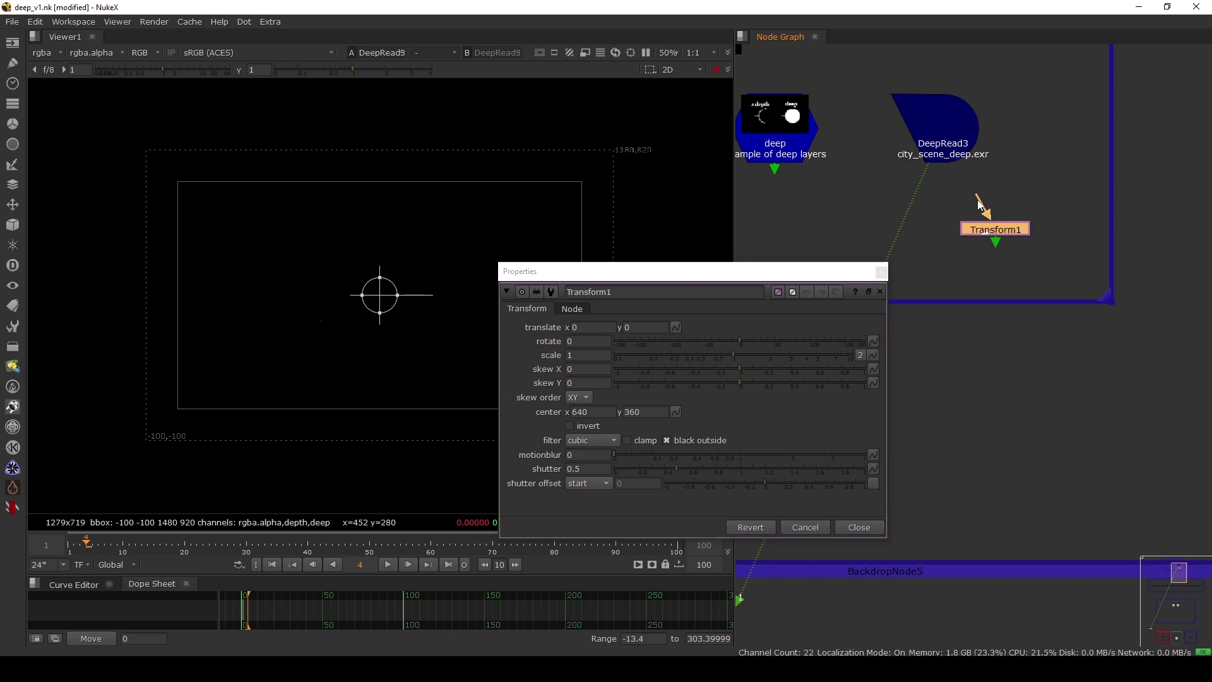
{"action": "mouse_move", "coordinate": [955, 140]}
{"action": "left_mouse_down"}
{"action": "mouse_move", "coordinate": [982, 231]}
{"action": "mouse_move", "coordinate": [953, 129]}
{"action": "left_mouse_up"}
Add a Grade node, try to connect its input to DeepRead3, and delete both the Grade and Transform nodes
{"action": "left_click", "coordinate": [1009, 185]}
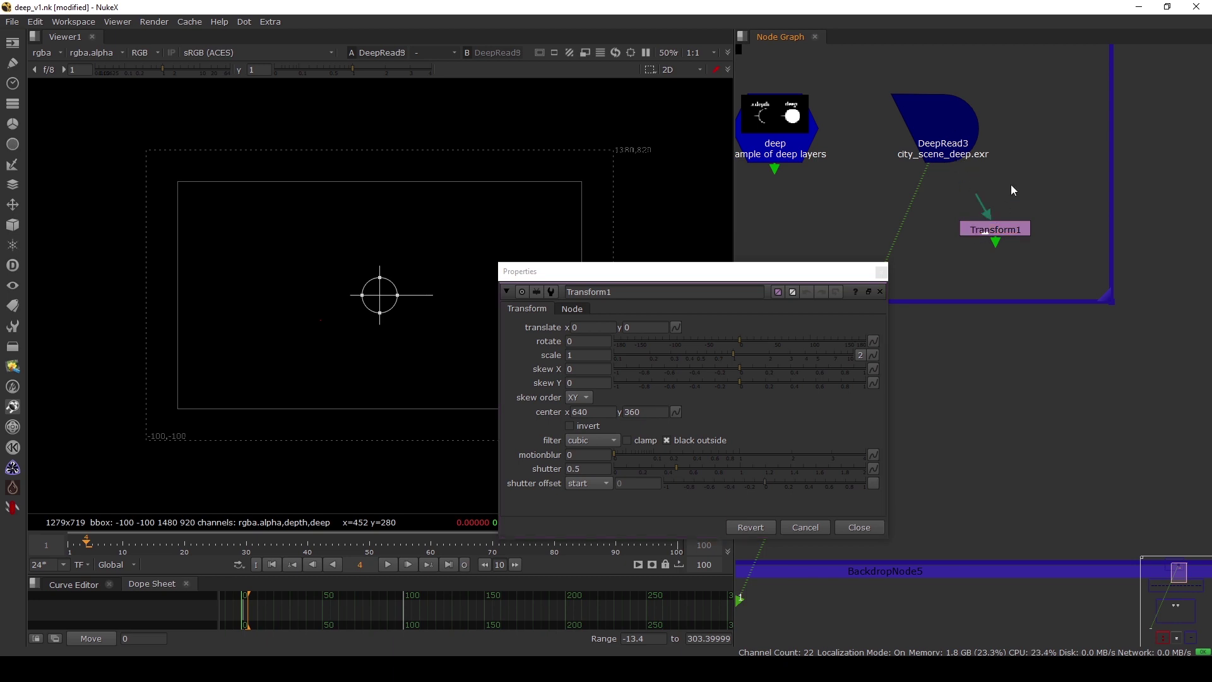
{"action": "key", "text": "g"}
{"action": "left_click", "coordinate": [1005, 100]}
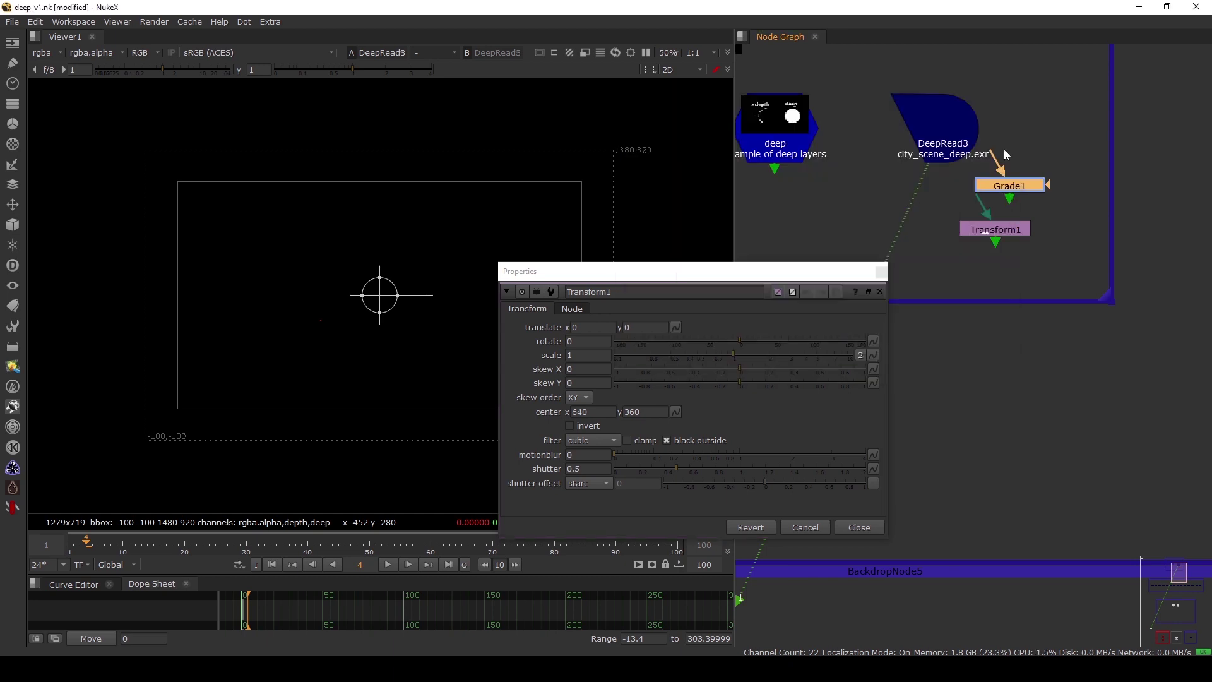
{"action": "left_click_drag", "start_coordinate": [980, 153], "coordinate": [946, 138]}
{"action": "left_click_drag", "start_coordinate": [996, 188], "coordinate": [959, 127]}
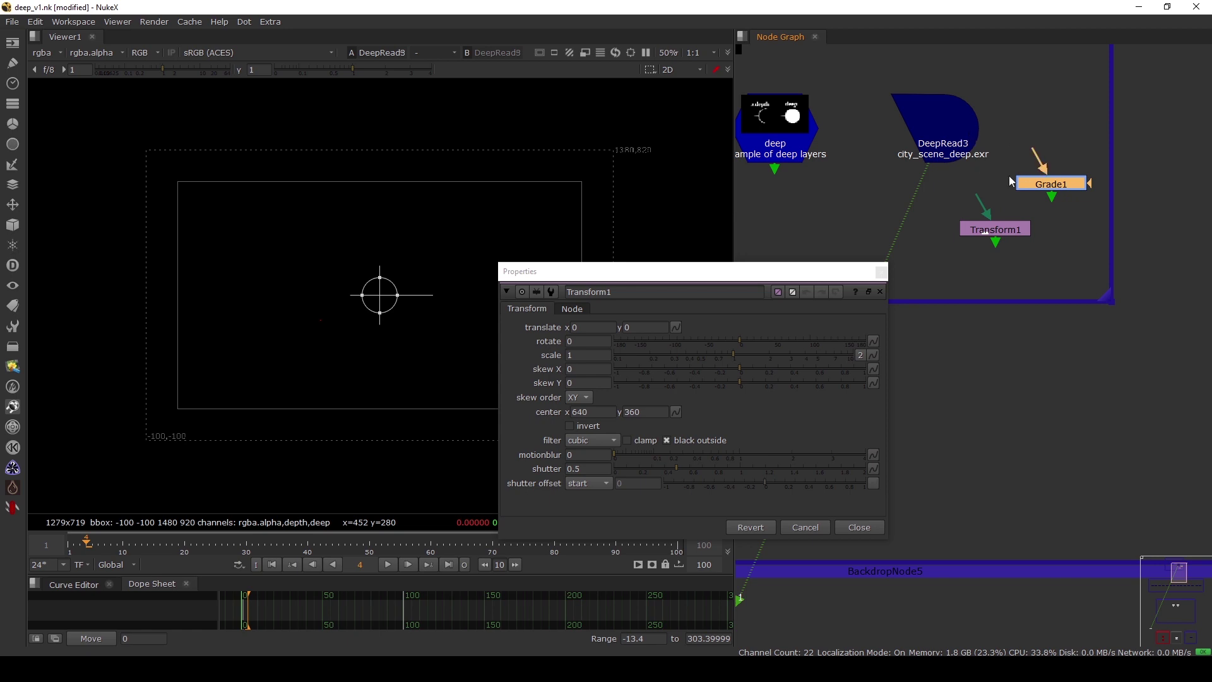
{"action": "left_click_drag", "start_coordinate": [1034, 154], "coordinate": [946, 143]}
{"action": "left_click_drag", "start_coordinate": [1106, 169], "coordinate": [947, 256]}
{"action": "key", "text": "Delete"}
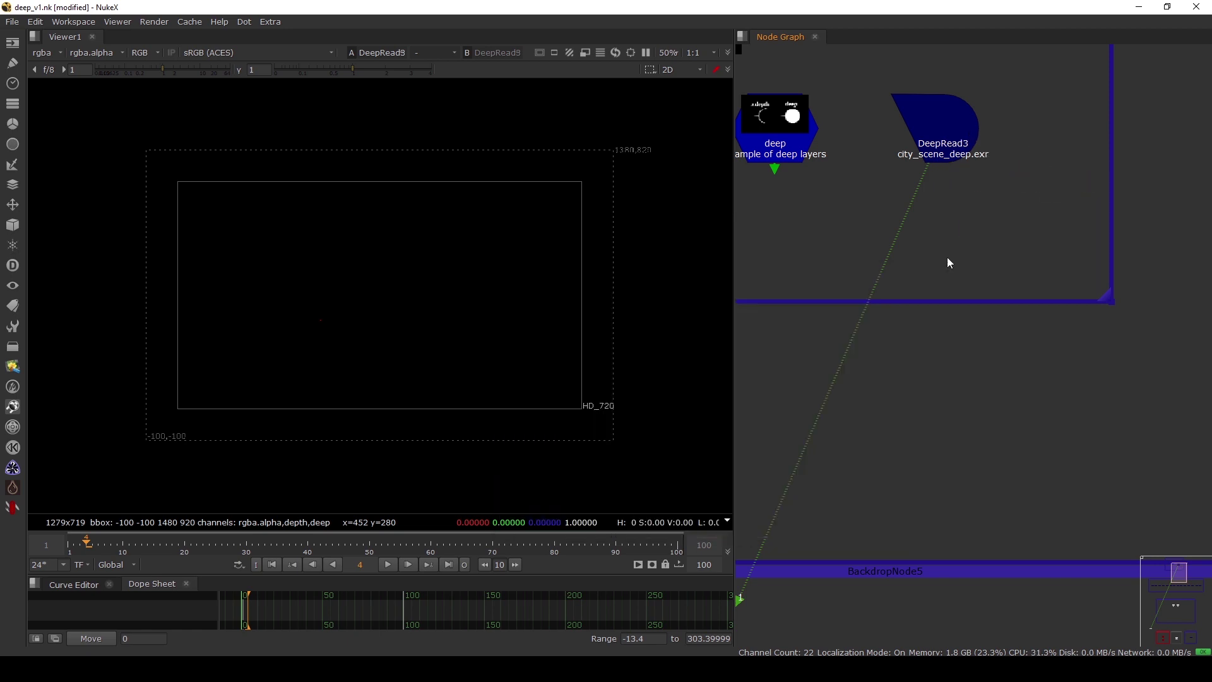
Connect the DeepToImage1 input to DeepRead3 and show DeepToImage1 in the viewer
{"action": "scroll", "coordinate": [947, 256], "scroll_direction": "down", "scroll_amount": 5}
{"action": "scroll", "coordinate": [947, 213], "scroll_direction": "up", "scroll_amount": 4}
{"action": "left_click", "coordinate": [947, 211]}
{"action": "scroll", "coordinate": [948, 208], "scroll_direction": "down", "scroll_amount": 5}
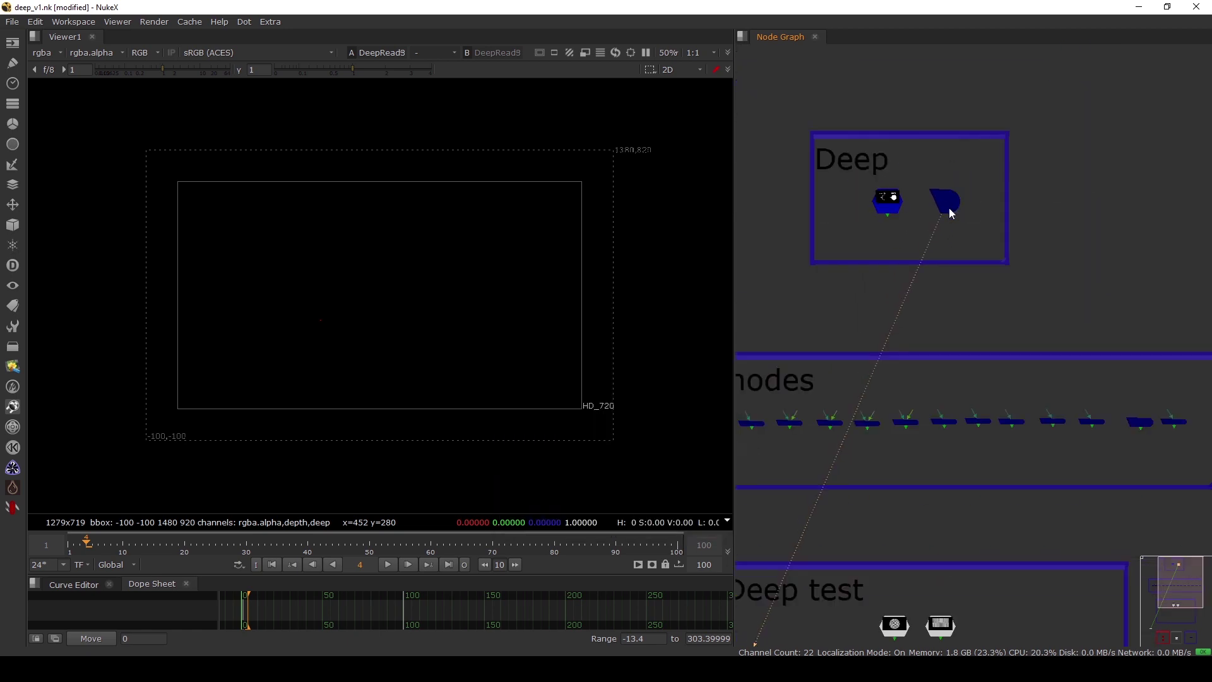
{"action": "middle_click_drag", "start_coordinate": [949, 292], "coordinate": [961, 225]}
{"action": "scroll", "coordinate": [964, 321], "scroll_direction": "up", "scroll_amount": 2}
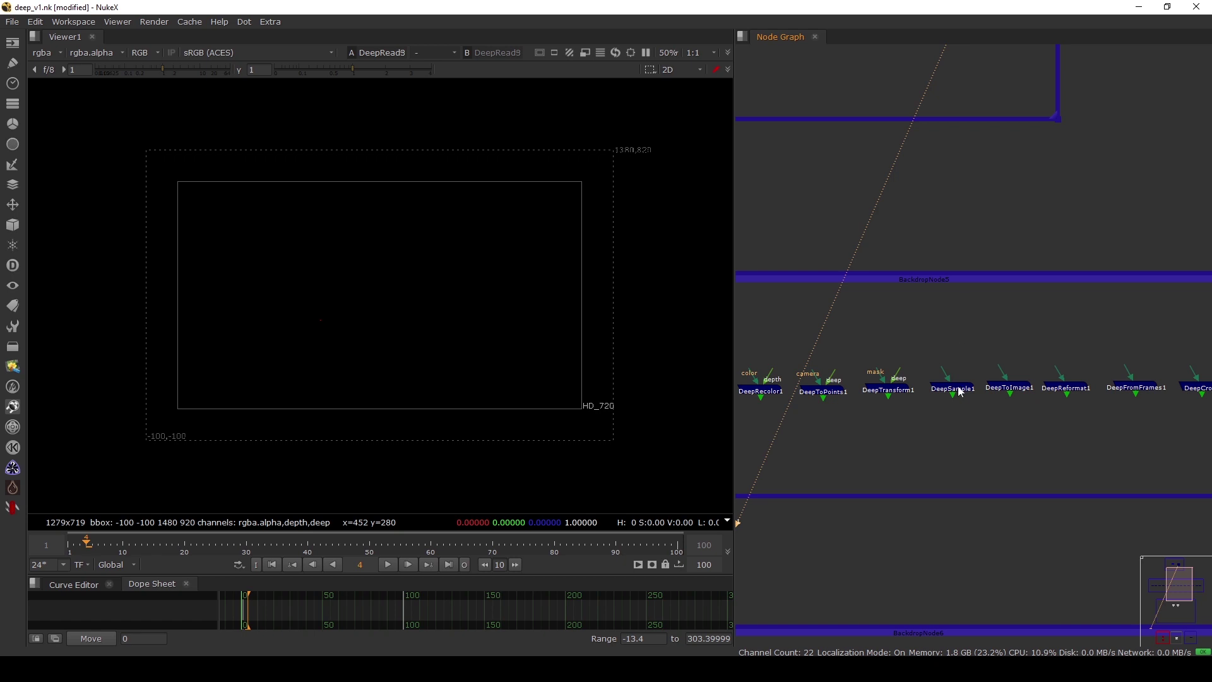
{"action": "scroll", "coordinate": [985, 410], "scroll_direction": "up", "scroll_amount": 4}
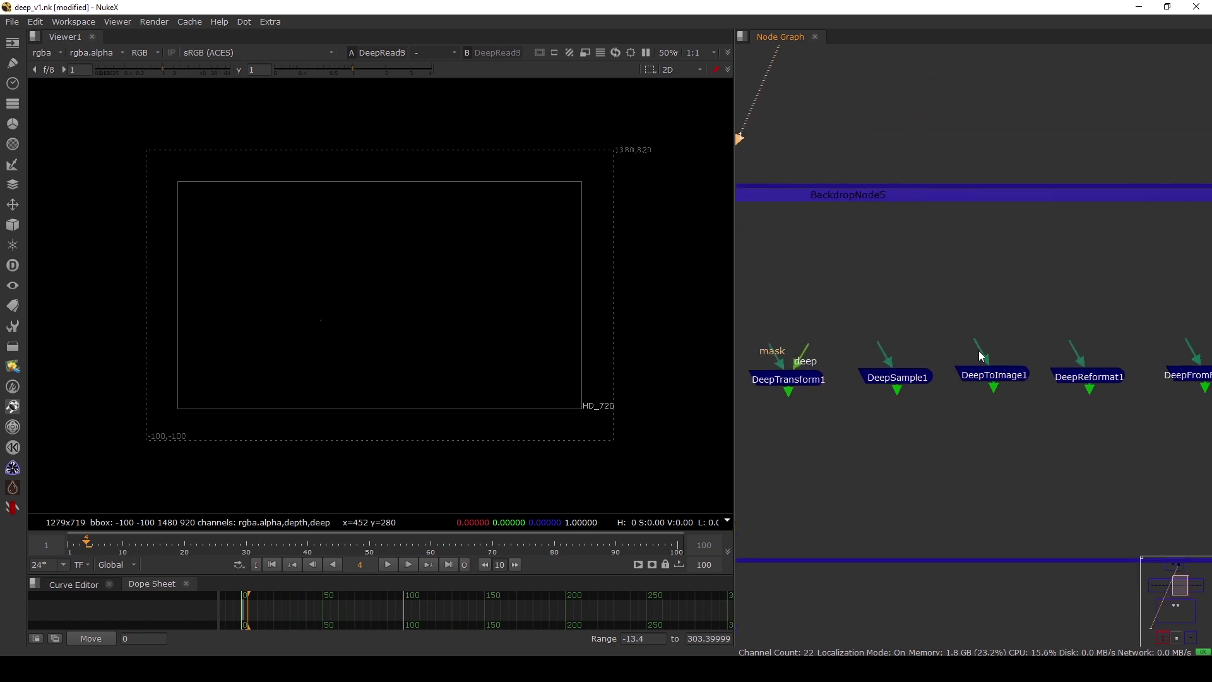
{"action": "left_click_drag", "start_coordinate": [980, 353], "coordinate": [941, 148]}
{"action": "scroll", "coordinate": [981, 303], "scroll_direction": "down", "scroll_amount": 3}
{"action": "middle_click_drag", "start_coordinate": [955, 272], "coordinate": [978, 111]}
{"action": "scroll", "coordinate": [1006, 287], "scroll_direction": "up", "scroll_amount": 6}
{"action": "left_click", "coordinate": [1015, 313]}
{"action": "key", "text": "1"}
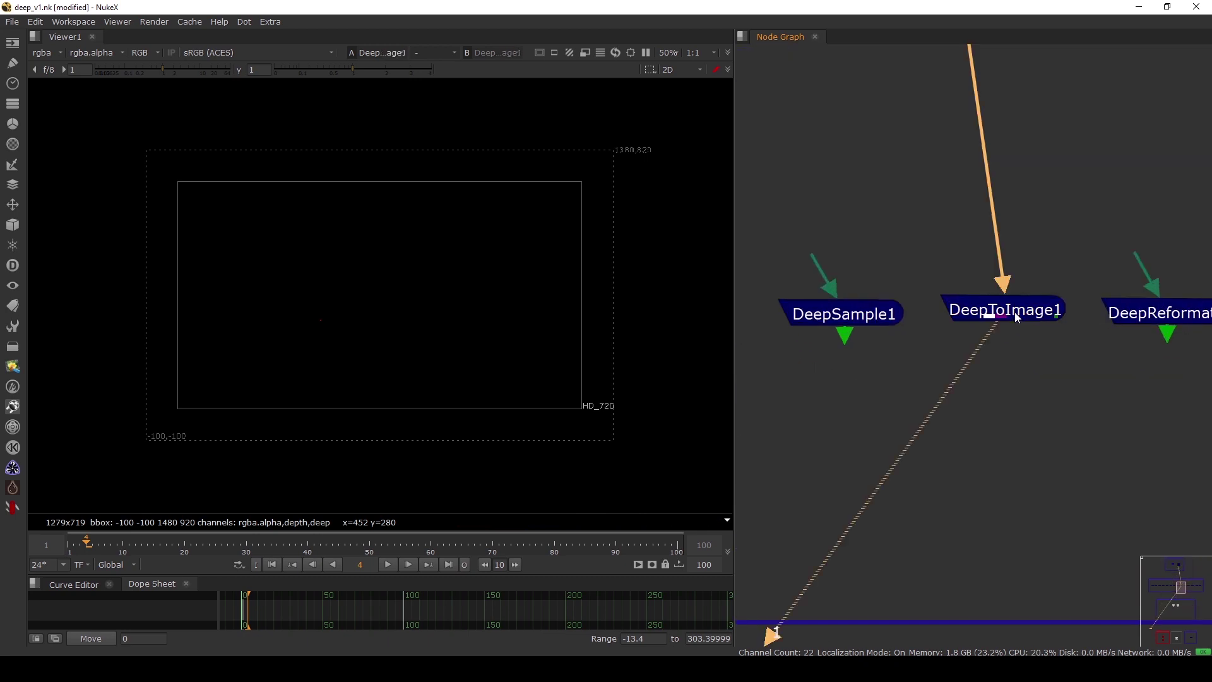
{"action": "scroll", "coordinate": [1017, 317], "scroll_direction": "up", "scroll_amount": 3}
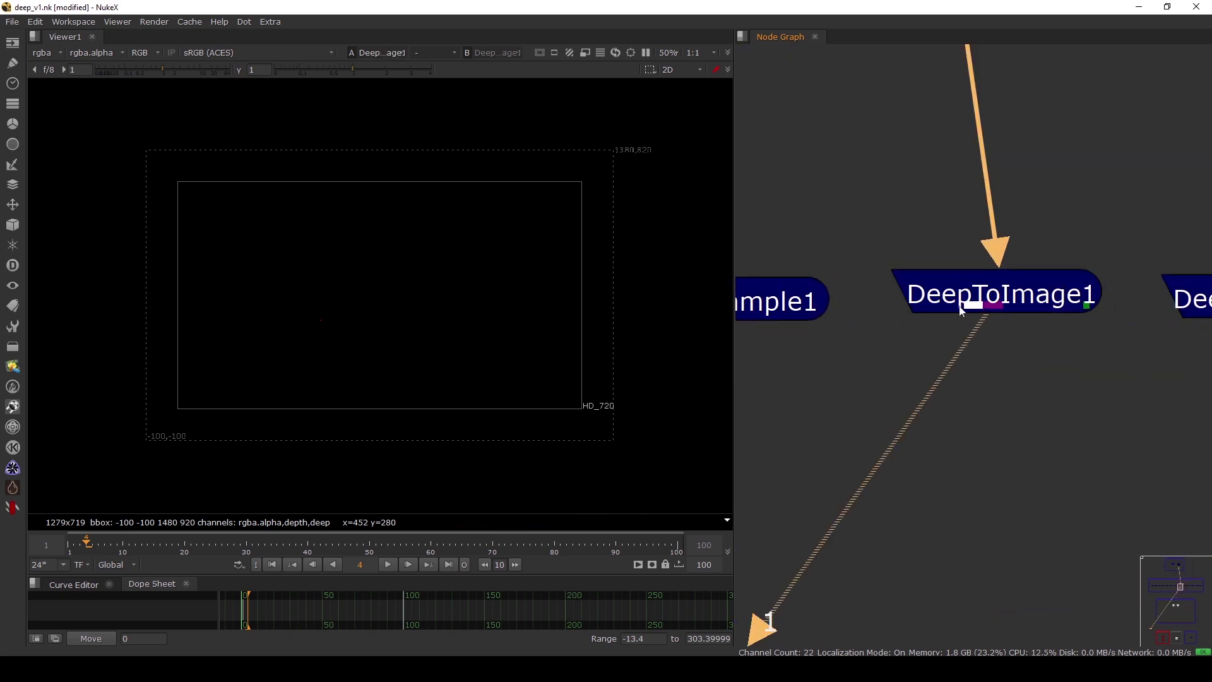
Add a Grade node connected below DeepToImage1, align it under that node and show it in the viewer
{"action": "left_click", "coordinate": [1036, 388]}
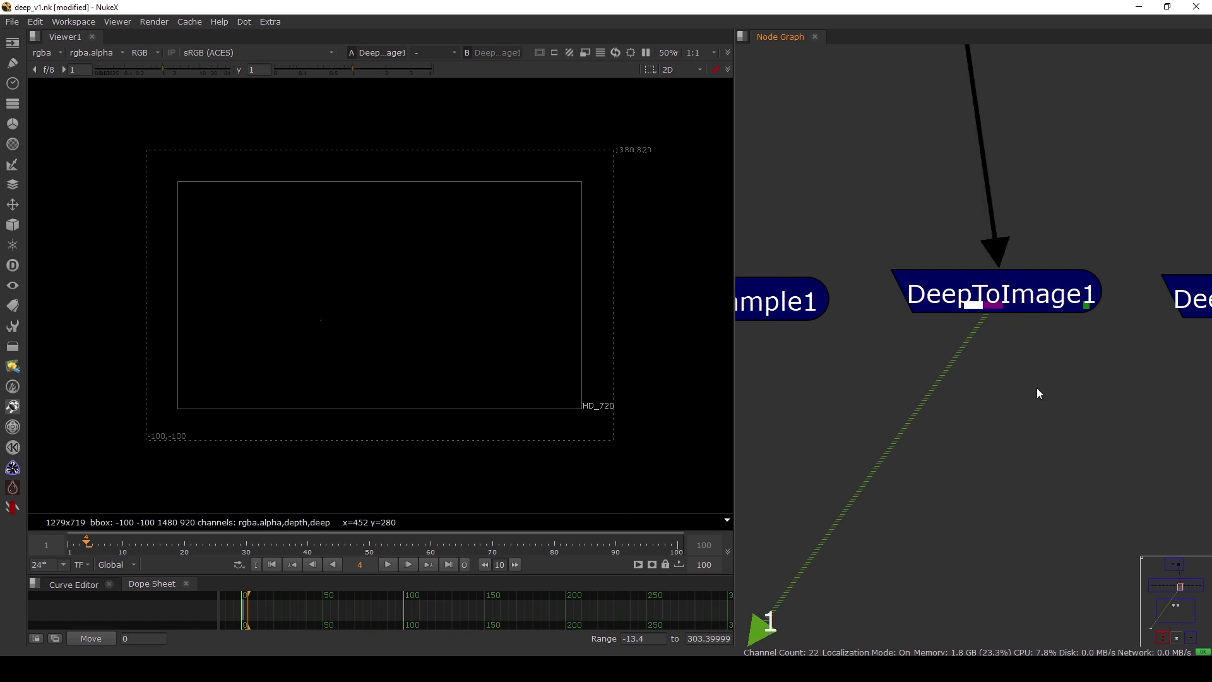
{"action": "key", "text": "g"}
{"action": "left_click_drag", "start_coordinate": [1034, 389], "coordinate": [1044, 448]}
{"action": "scroll", "coordinate": [1036, 380], "scroll_direction": "down", "scroll_amount": 3}
{"action": "middle_click_drag", "start_coordinate": [1033, 383], "coordinate": [1074, 369]}
{"action": "left_click_drag", "start_coordinate": [1055, 379], "coordinate": [1066, 294]}
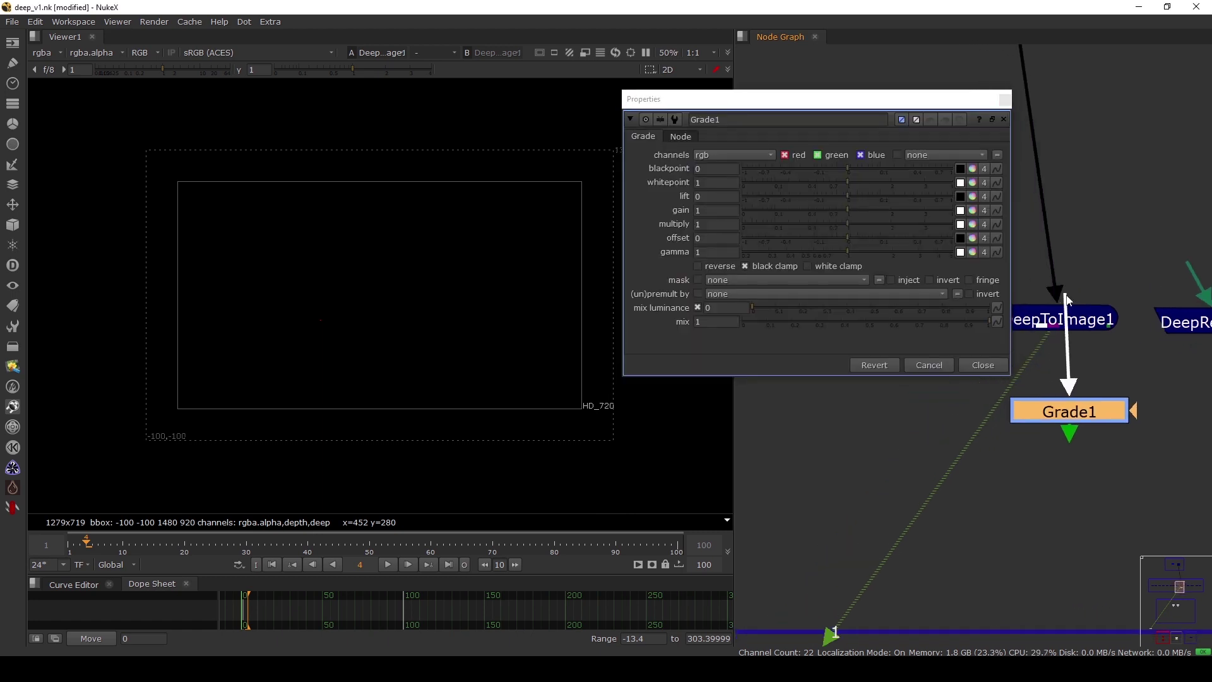
{"action": "left_click_drag", "start_coordinate": [1048, 363], "coordinate": [1065, 316]}
{"action": "left_click_drag", "start_coordinate": [1068, 412], "coordinate": [1055, 451]}
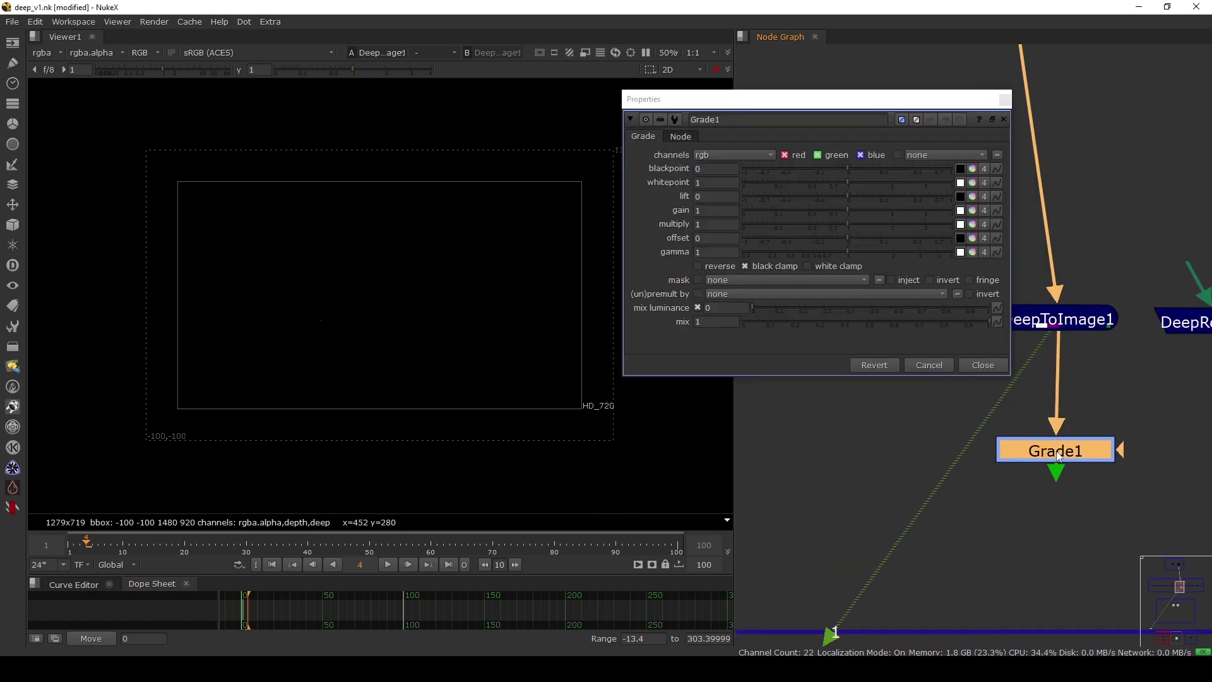
{"action": "key", "text": "1"}
{"action": "left_click", "coordinate": [1018, 385]}
Delete the Grade1 node and disconnect the DeepToImage1 input from DeepRead3
{"action": "left_click", "coordinate": [1035, 449]}
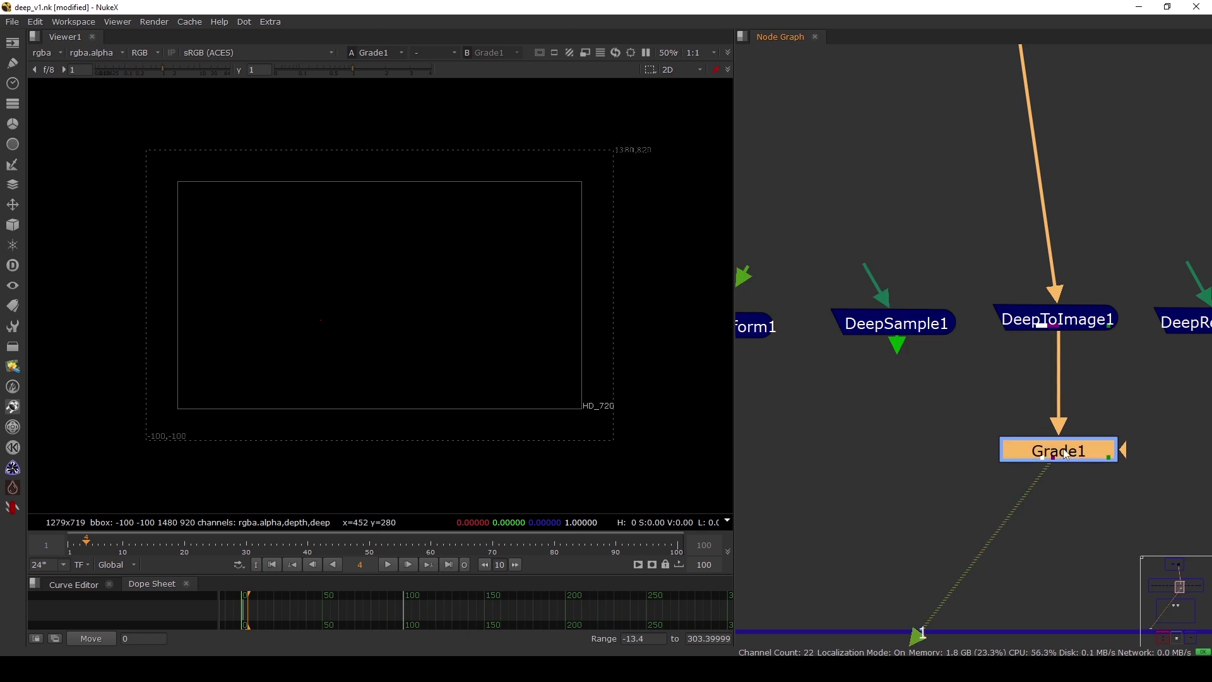
{"action": "key", "text": "Delete"}
{"action": "left_click_drag", "start_coordinate": [1052, 292], "coordinate": [1041, 268]}
Show DeepReformat1 in the viewer and select it to point it out beside DeepToImage1
{"action": "scroll", "coordinate": [1040, 267], "scroll_direction": "down", "scroll_amount": 12}
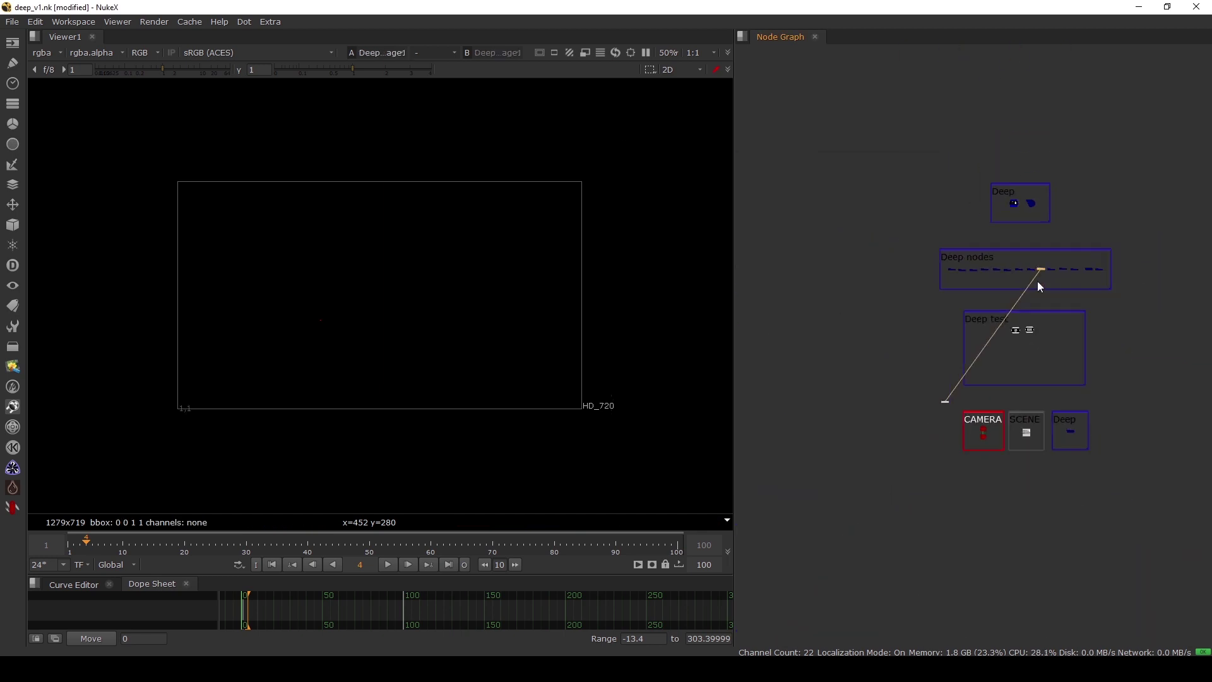
{"action": "middle_click_drag", "start_coordinate": [1041, 246], "coordinate": [936, 347]}
{"action": "scroll", "coordinate": [937, 347], "scroll_direction": "up", "scroll_amount": 8}
{"action": "middle_click_drag", "start_coordinate": [927, 495], "coordinate": [978, 331]}
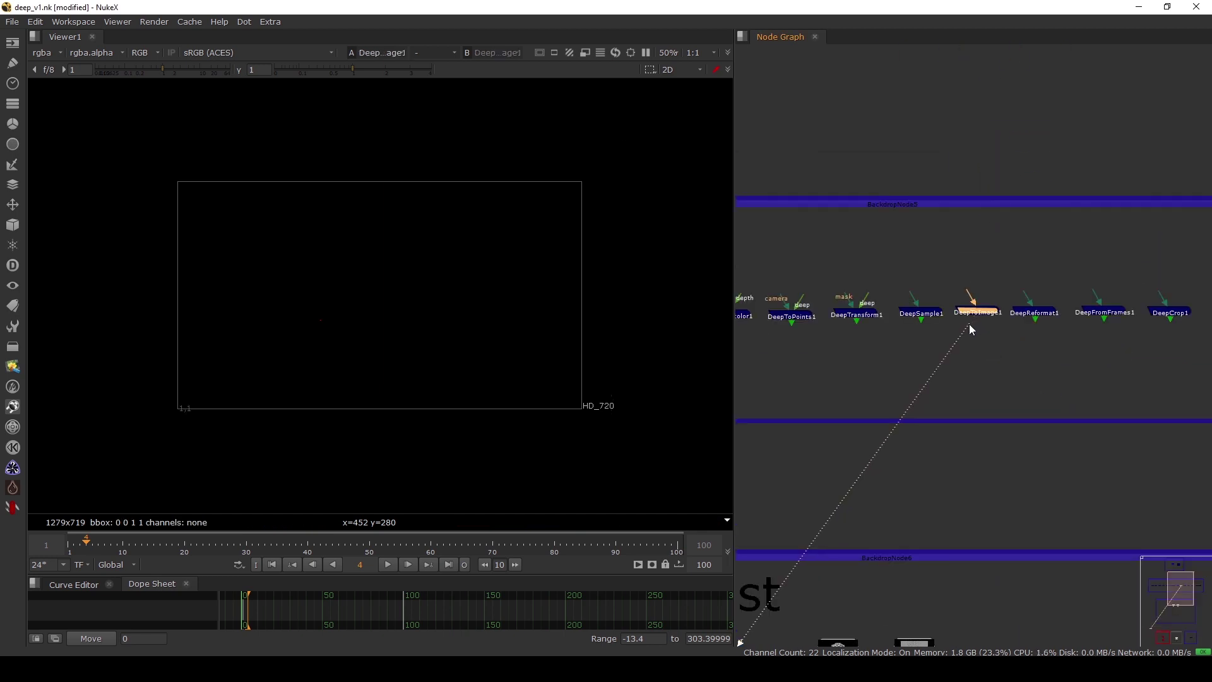
{"action": "scroll", "coordinate": [975, 310], "scroll_direction": "up", "scroll_amount": 3}
{"action": "key", "text": "1"}
{"action": "middle_click_drag", "start_coordinate": [1066, 335], "coordinate": [957, 344]}
{"action": "scroll", "coordinate": [958, 338], "scroll_direction": "up", "scroll_amount": 1}
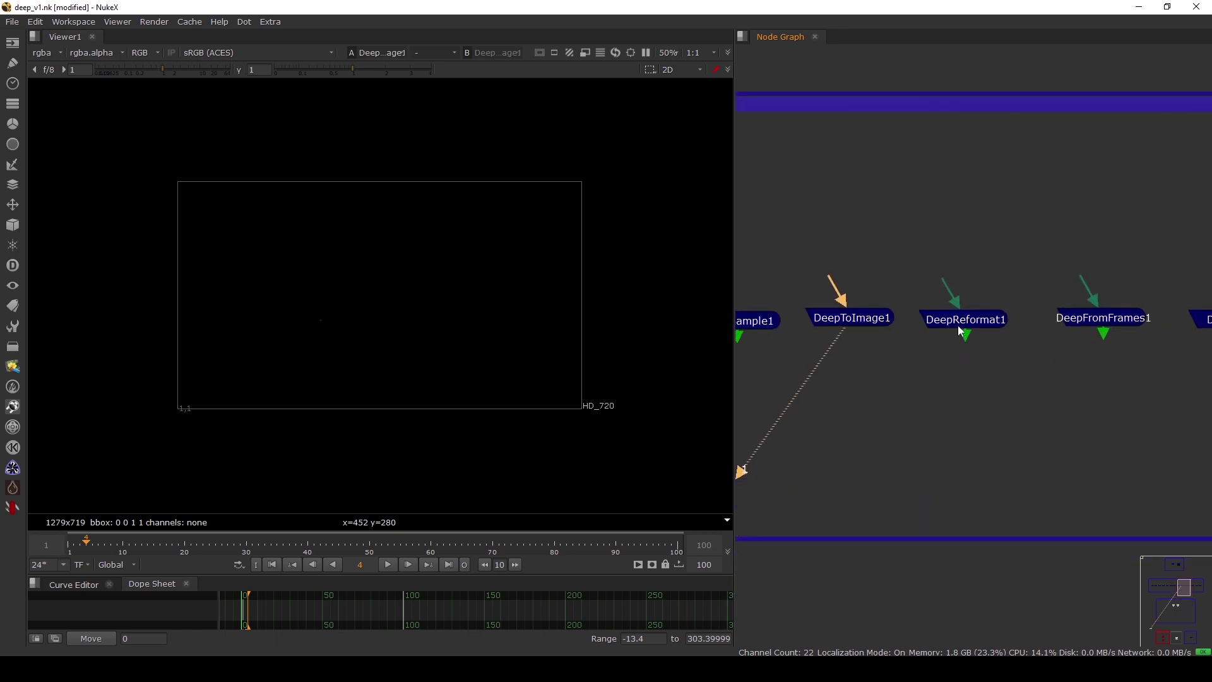
{"action": "scroll", "coordinate": [958, 325], "scroll_direction": "up", "scroll_amount": 2}
{"action": "left_click", "coordinate": [972, 325]}
{"action": "left_click", "coordinate": [986, 354]}
{"action": "left_click", "coordinate": [980, 321]}
{"action": "key", "text": "1"}
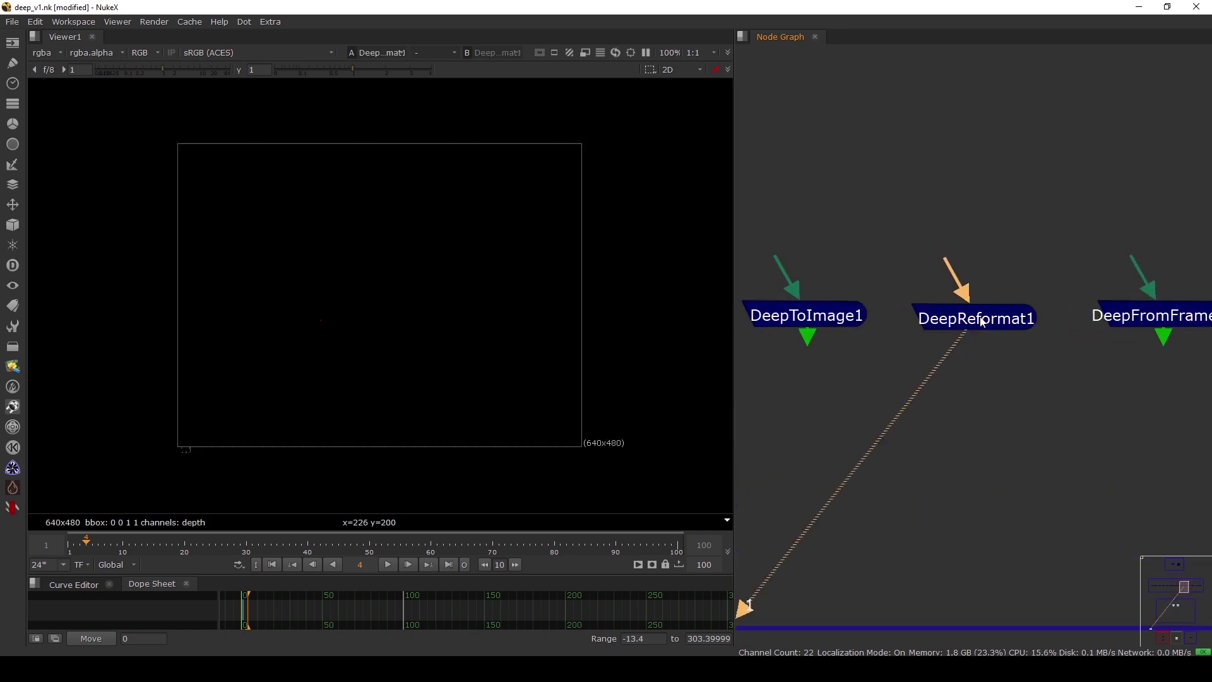
{"action": "scroll", "coordinate": [984, 325], "scroll_direction": "down", "scroll_amount": 3}
{"action": "scroll", "coordinate": [934, 334], "scroll_direction": "up", "scroll_amount": 2}
{"action": "left_click", "coordinate": [922, 318]}
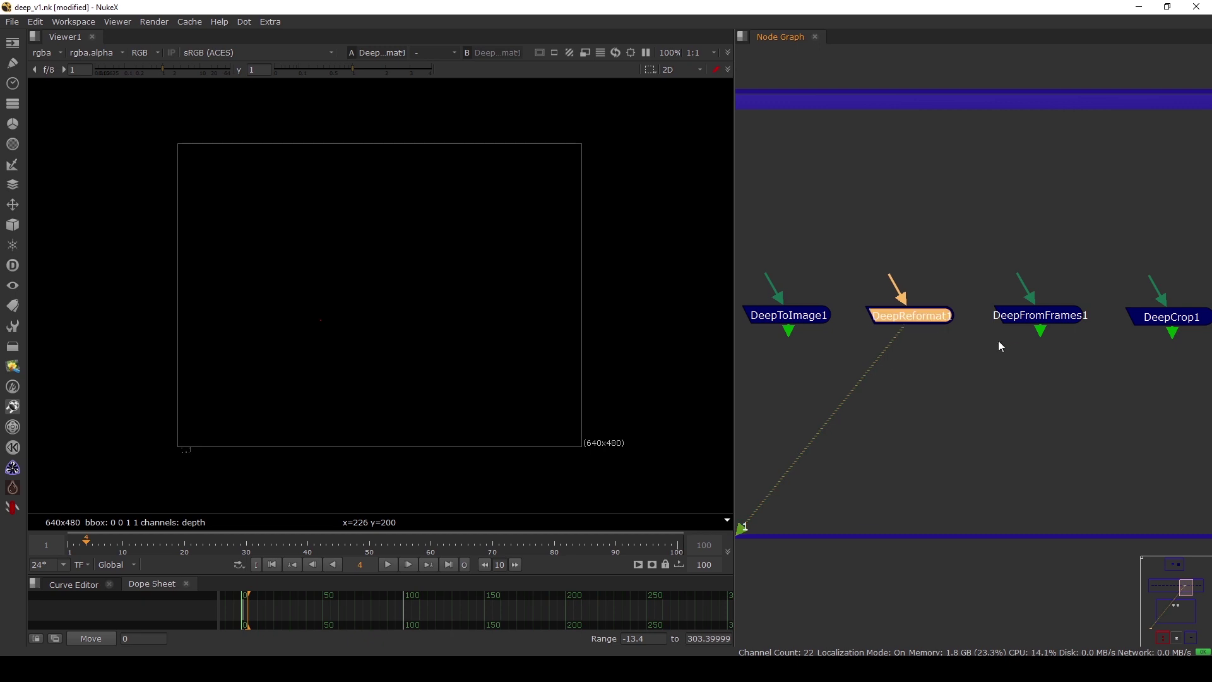
Select DeepFromFrames1 to point it out between DeepReformat1 and DeepCrop1, nudge it slightly and deselect it
{"action": "middle_click_drag", "start_coordinate": [1001, 346], "coordinate": [917, 347]}
{"action": "scroll", "coordinate": [947, 334], "scroll_direction": "up", "scroll_amount": 2}
{"action": "left_click", "coordinate": [966, 323]}
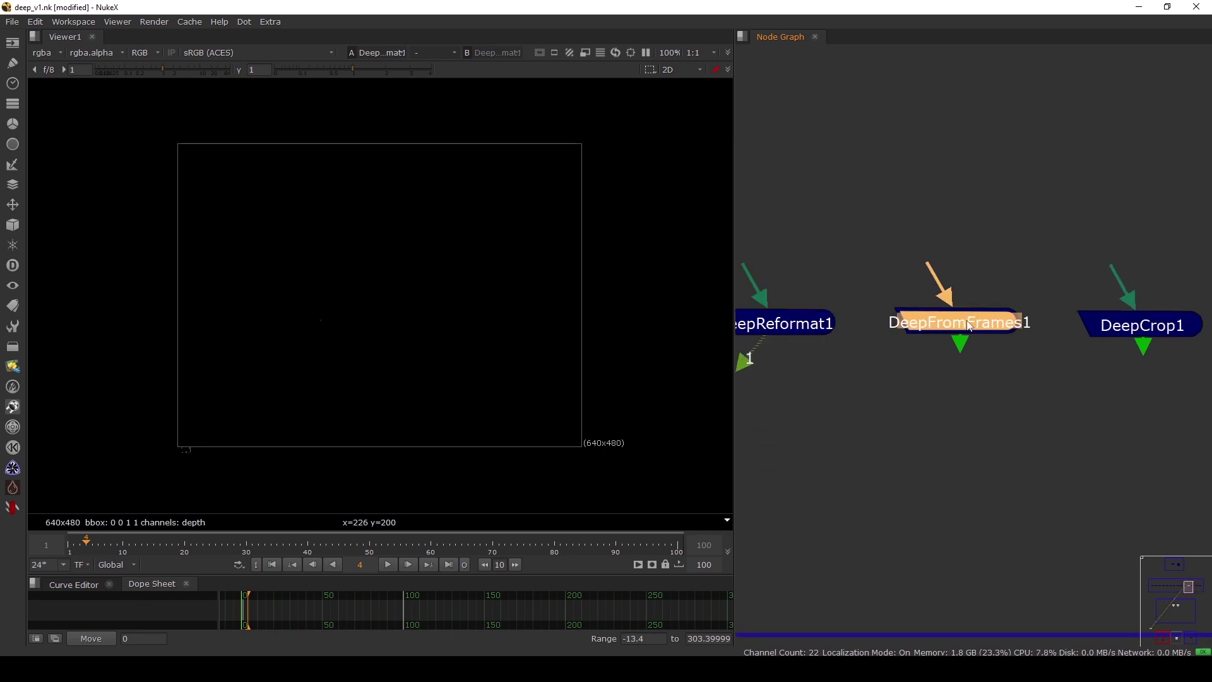
{"action": "scroll", "coordinate": [970, 326], "scroll_direction": "down", "scroll_amount": 2}
{"action": "left_click", "coordinate": [969, 387]}
{"action": "left_click_drag", "start_coordinate": [936, 344], "coordinate": [947, 344]}
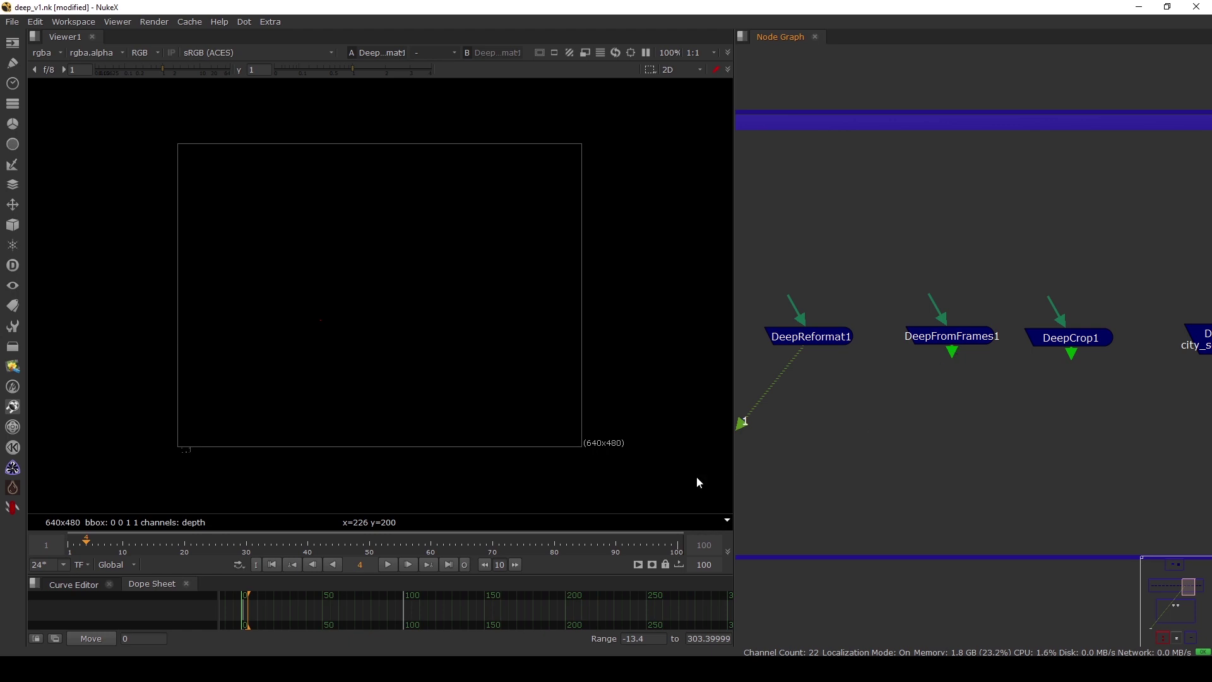
{"action": "left_click_drag", "start_coordinate": [931, 338], "coordinate": [930, 341]}
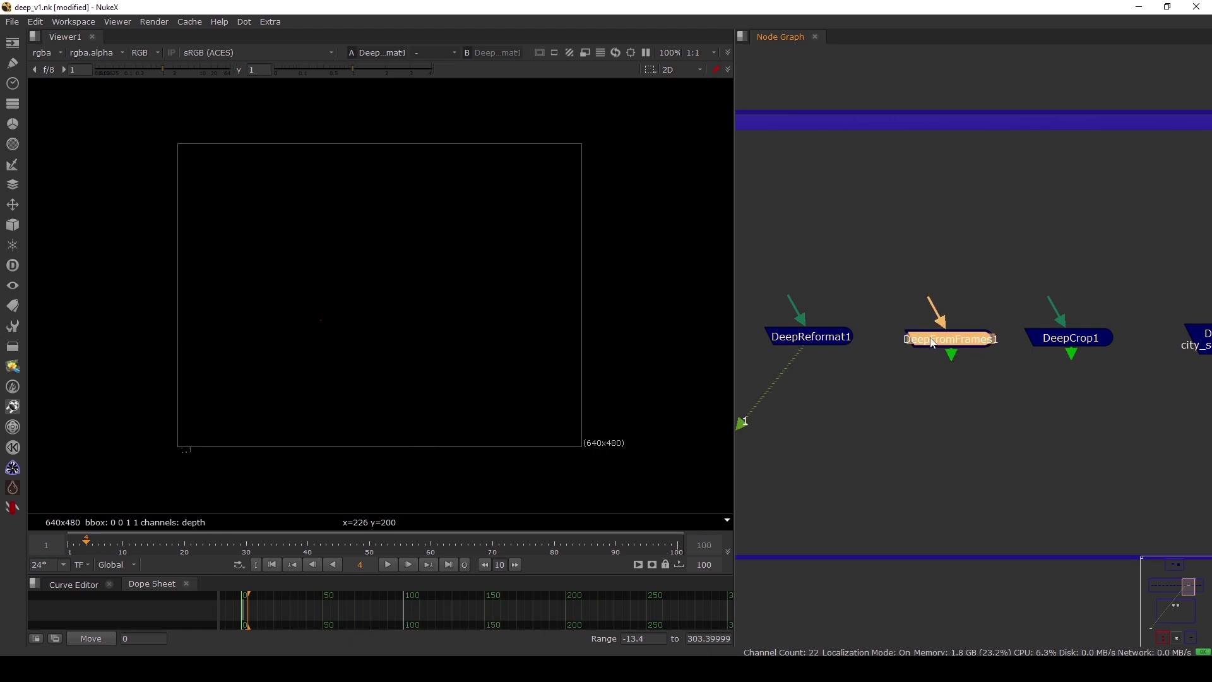
{"action": "left_click", "coordinate": [869, 450]}
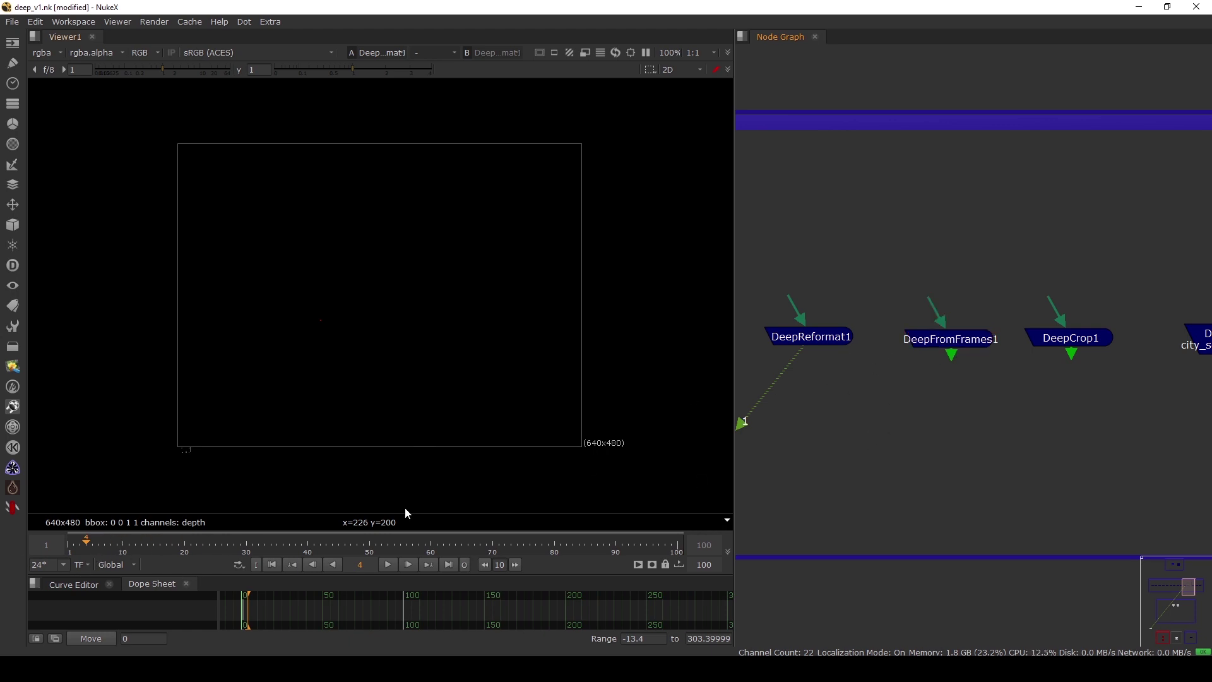
Examine the DeepFromFrames1 samples, frame range, split alpha mode and z range properties, close them and nudge the node toward DeepReformat1
{"action": "double_click", "coordinate": [953, 344]}
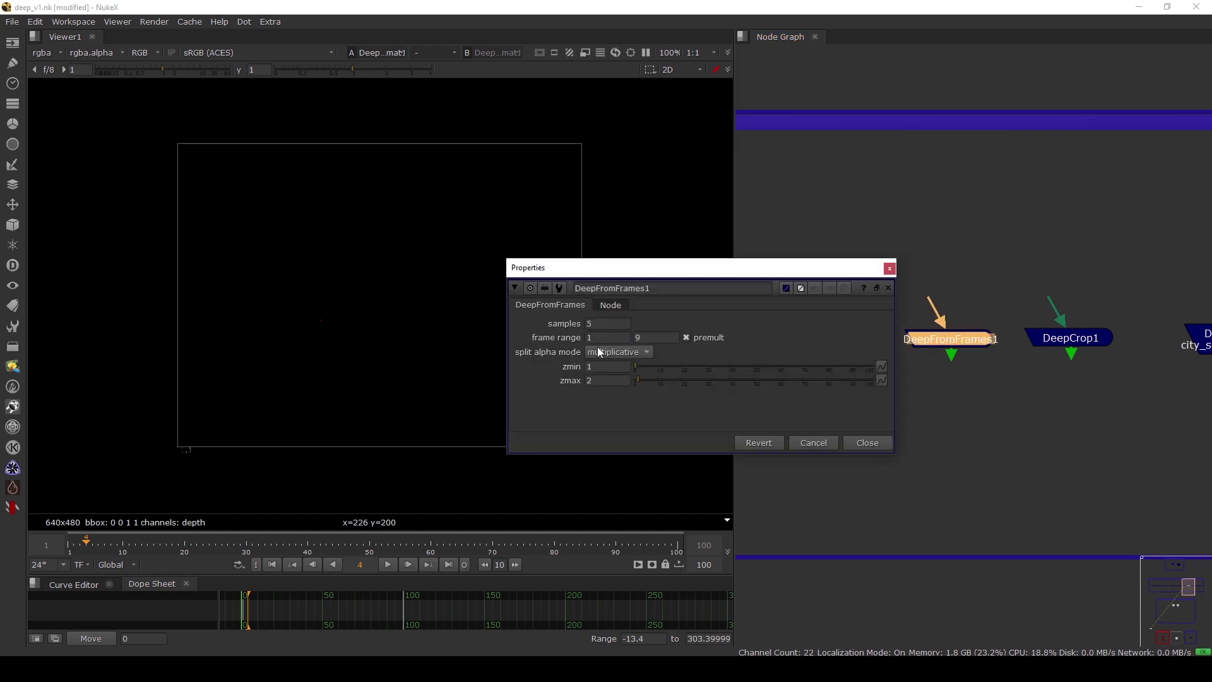
{"action": "left_click", "coordinate": [294, 274]}
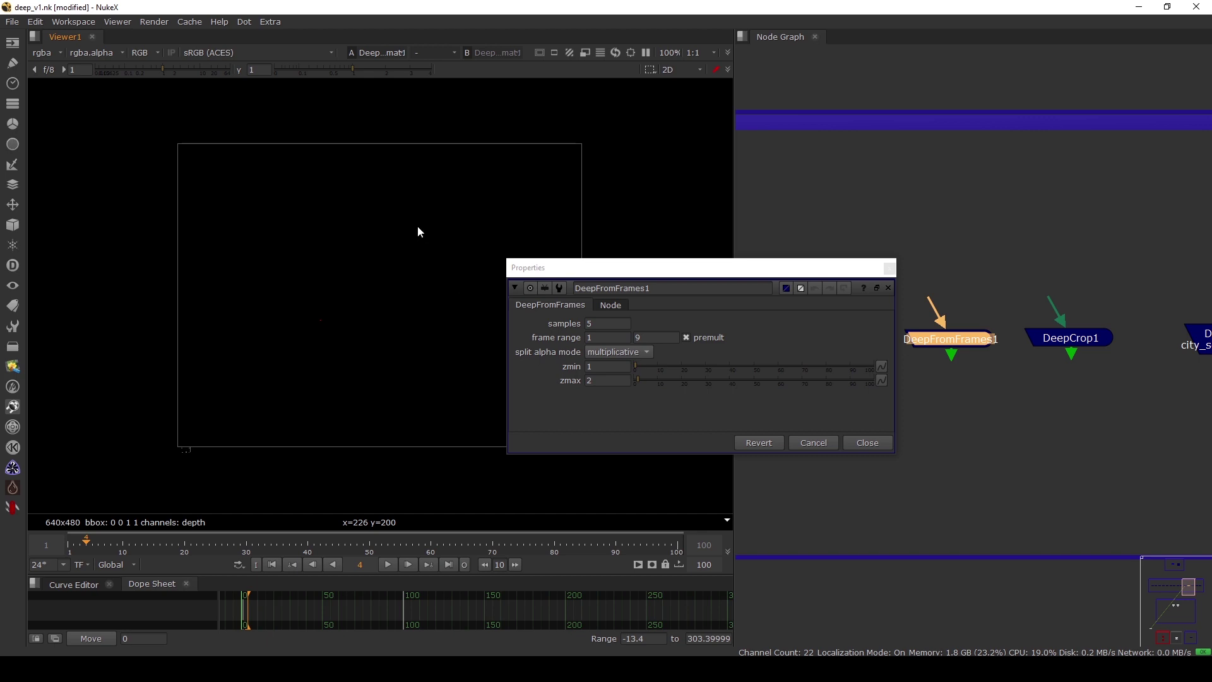
{"action": "left_click", "coordinate": [867, 442]}
{"action": "left_click_drag", "start_coordinate": [952, 344], "coordinate": [945, 346]}
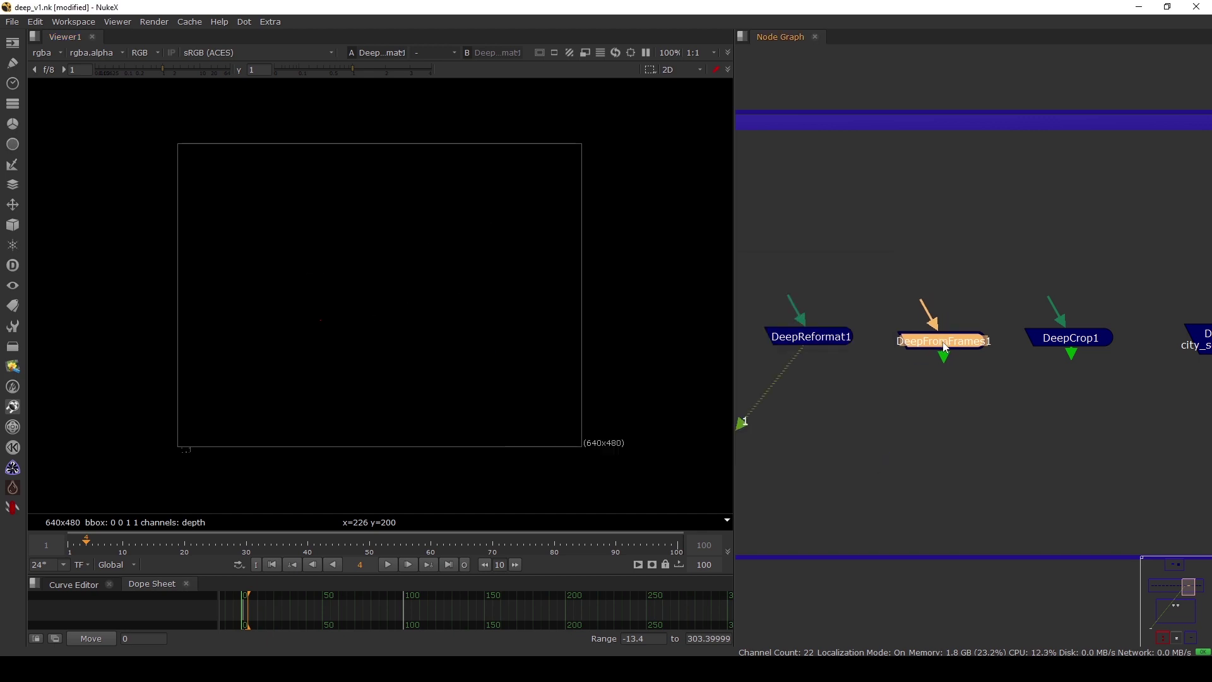
Nudge DeepCrop1 slightly toward DeepRead2 and deselect it, leaving the node search without adding anything
{"action": "scroll", "coordinate": [943, 358], "scroll_direction": "up", "scroll_amount": 3}
{"action": "scroll", "coordinate": [1011, 442], "scroll_direction": "down", "scroll_amount": 4}
{"action": "scroll", "coordinate": [1011, 445], "scroll_direction": "up", "scroll_amount": 1}
{"action": "middle_click_drag", "start_coordinate": [1102, 401], "coordinate": [876, 395]}
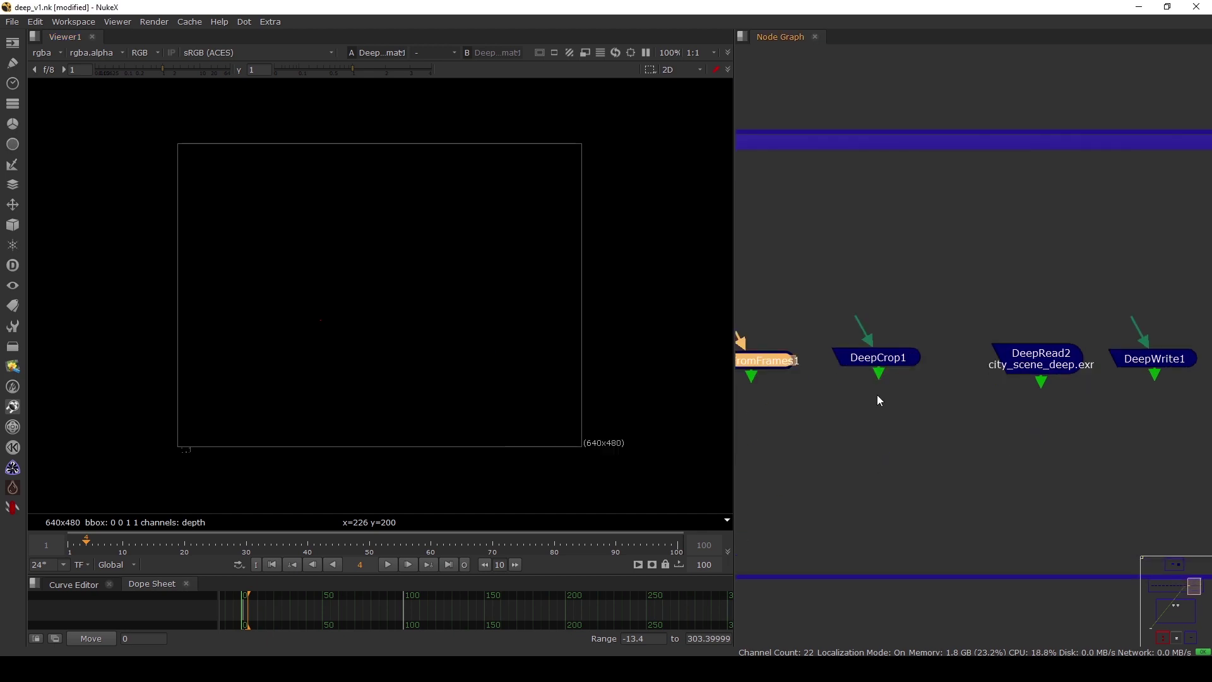
{"action": "left_click_drag", "start_coordinate": [879, 361], "coordinate": [889, 361]}
{"action": "left_click", "coordinate": [907, 456]}
{"action": "key", "text": "Tab"}
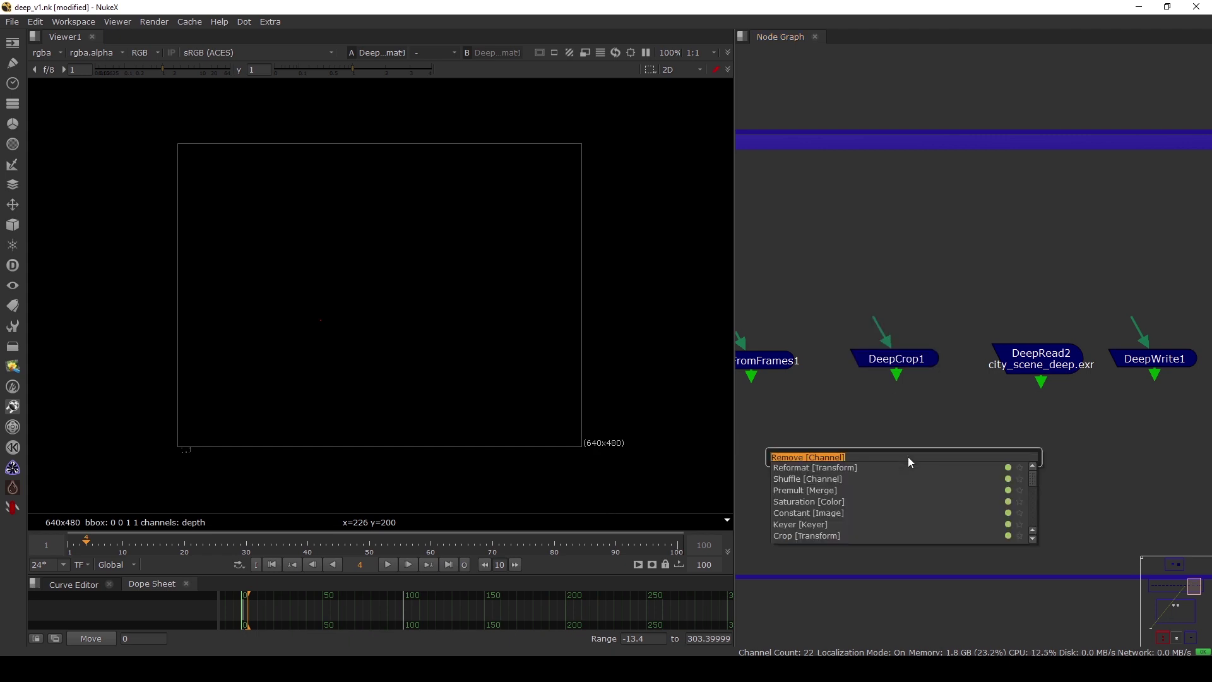
{"action": "key", "text": "Escape"}
Examine the DeepCrop1 znear, zfar and bbox properties and its crop box in the viewer, and close the properties
{"action": "double_click", "coordinate": [904, 364]}
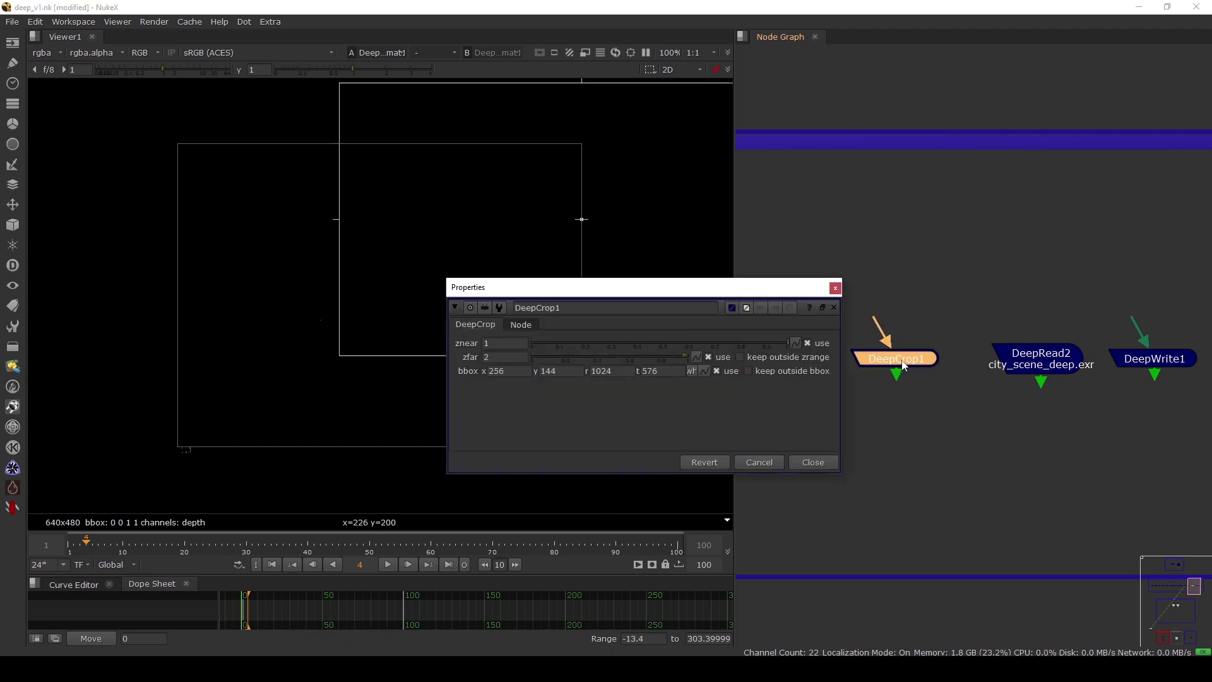
{"action": "left_click_drag", "start_coordinate": [623, 281], "coordinate": [706, 250]}
{"action": "left_click_drag", "start_coordinate": [592, 311], "coordinate": [558, 313]}
{"action": "left_click_drag", "start_coordinate": [599, 252], "coordinate": [784, 178]}
{"action": "scroll", "coordinate": [561, 265], "scroll_direction": "down", "scroll_amount": 3}
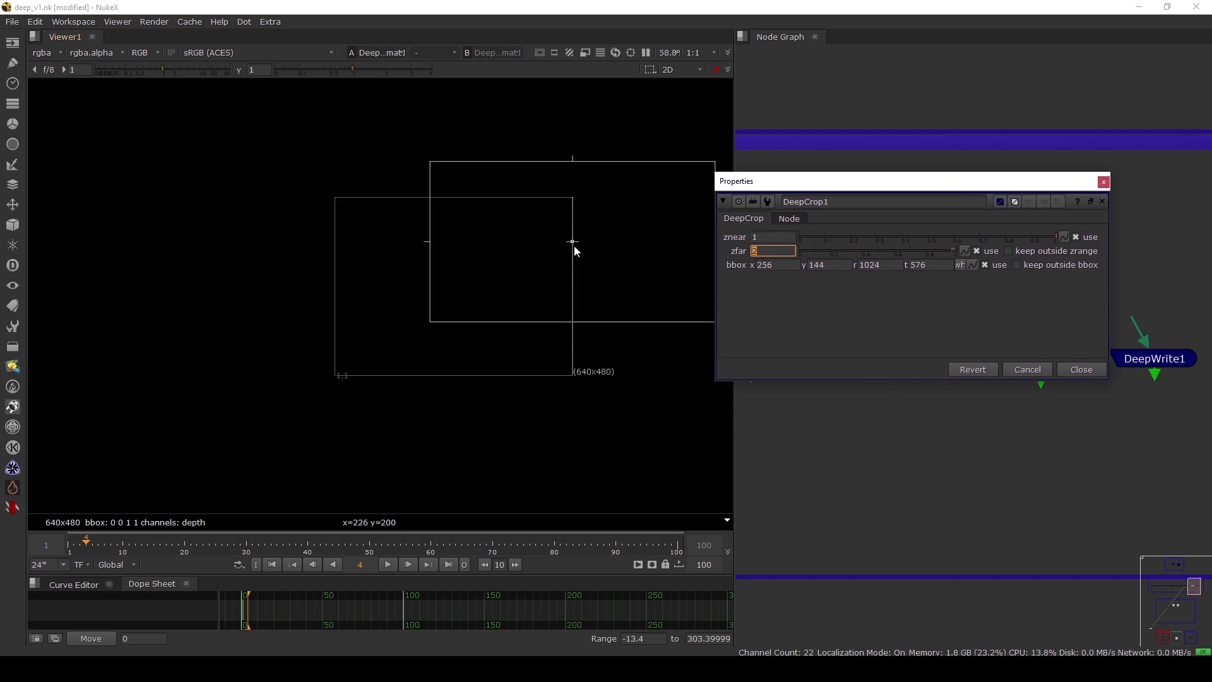
{"action": "left_click_drag", "start_coordinate": [574, 249], "coordinate": [493, 282]}
{"action": "left_click", "coordinate": [1081, 370]}
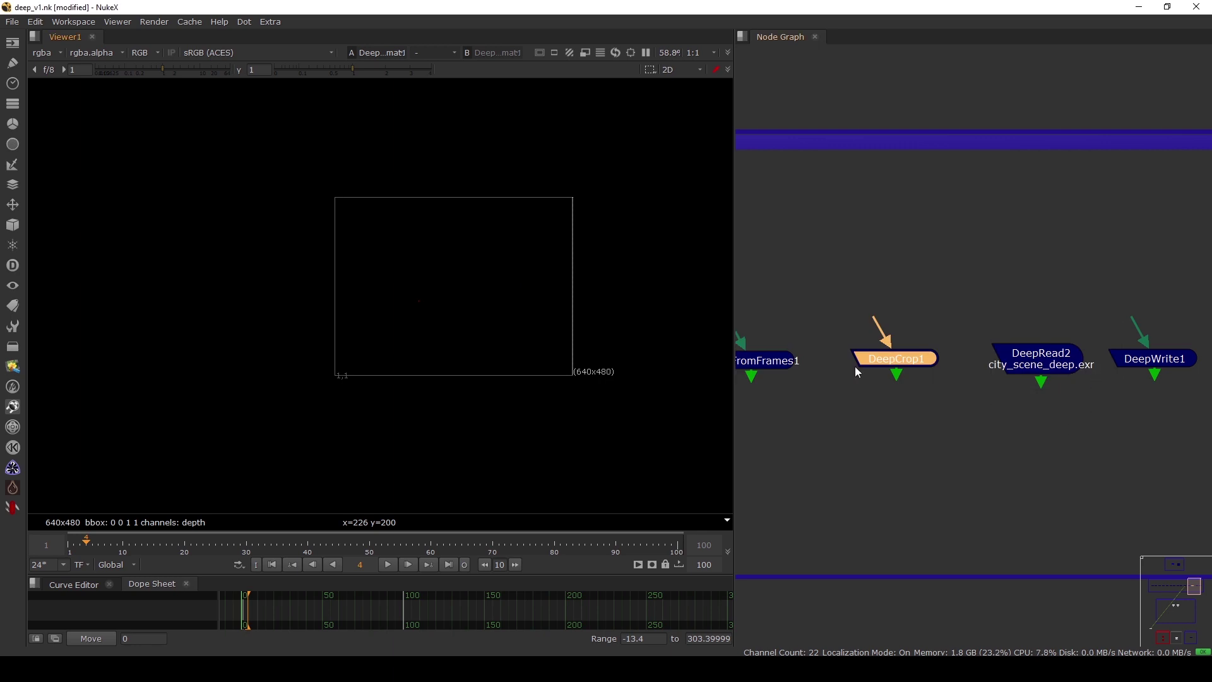
Nudge DeepRead2 and DeepWrite1 slightly within the Deep nodes backdrop and show DeepRead2 in the viewer
{"action": "left_click", "coordinate": [946, 409]}
{"action": "middle_click_drag", "start_coordinate": [1078, 394], "coordinate": [931, 389]}
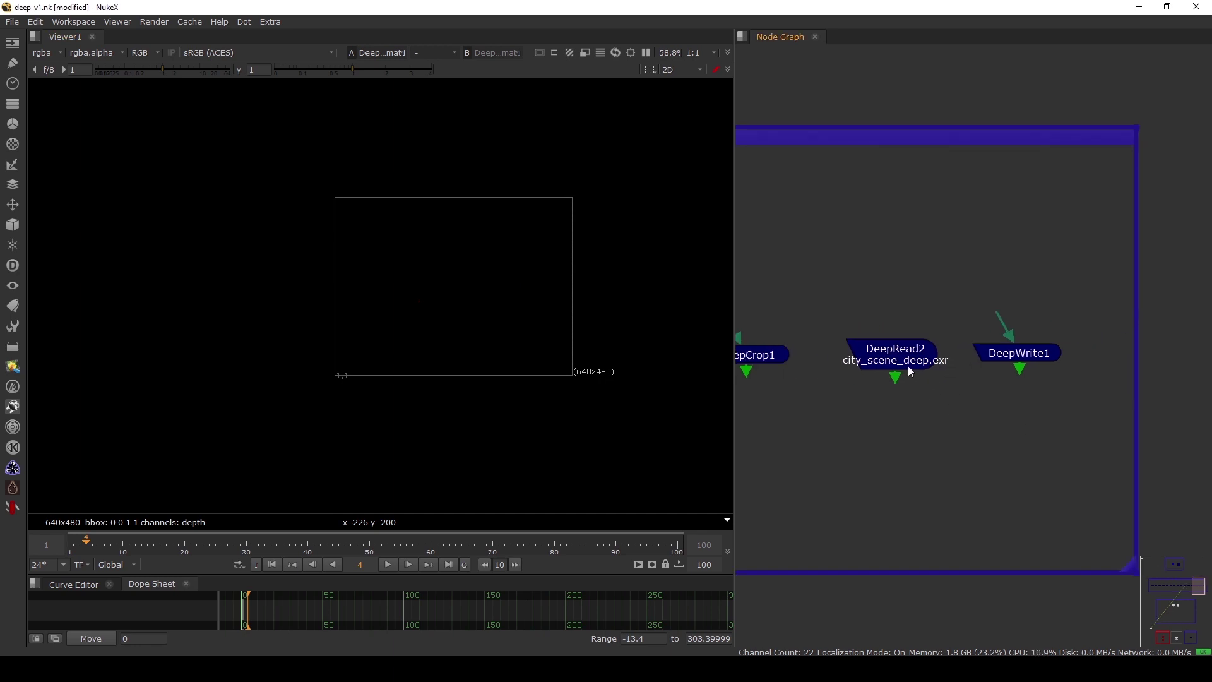
{"action": "left_click", "coordinate": [897, 356]}
{"action": "left_click", "coordinate": [915, 386]}
{"action": "left_click", "coordinate": [897, 352]}
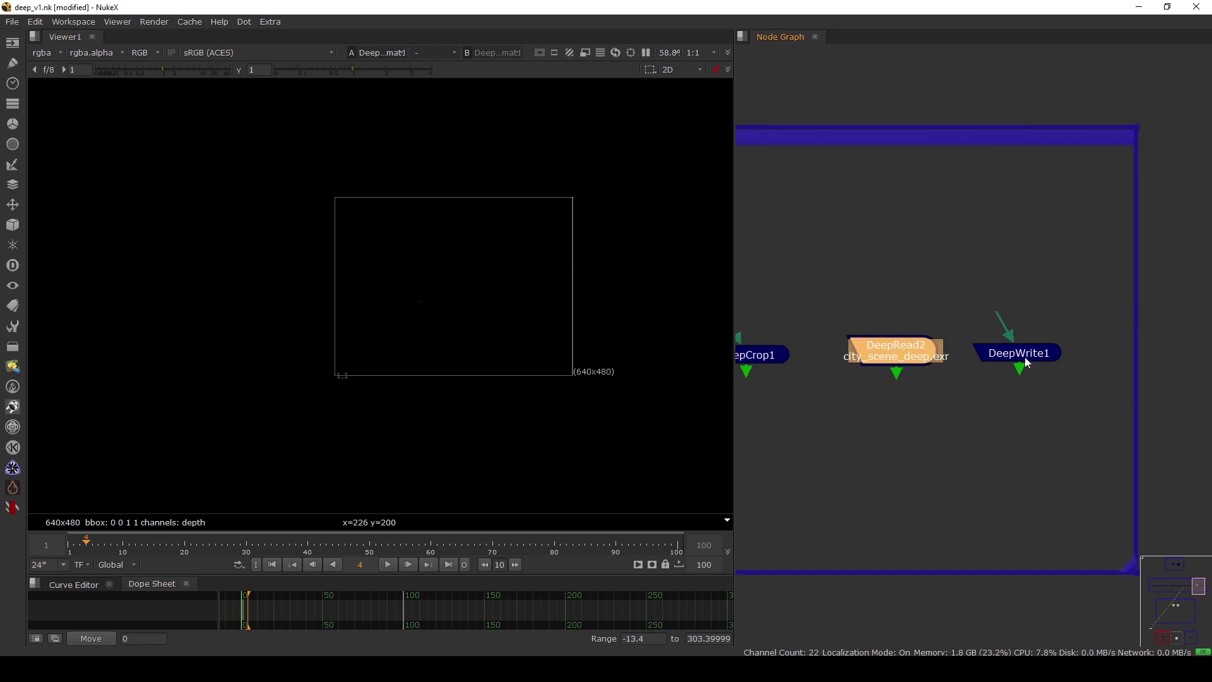
{"action": "left_click_drag", "start_coordinate": [1022, 360], "coordinate": [1041, 357]}
{"action": "left_click", "coordinate": [1006, 415]}
{"action": "left_click", "coordinate": [891, 357]}
{"action": "key", "text": "1"}
{"action": "left_click", "coordinate": [945, 408]}
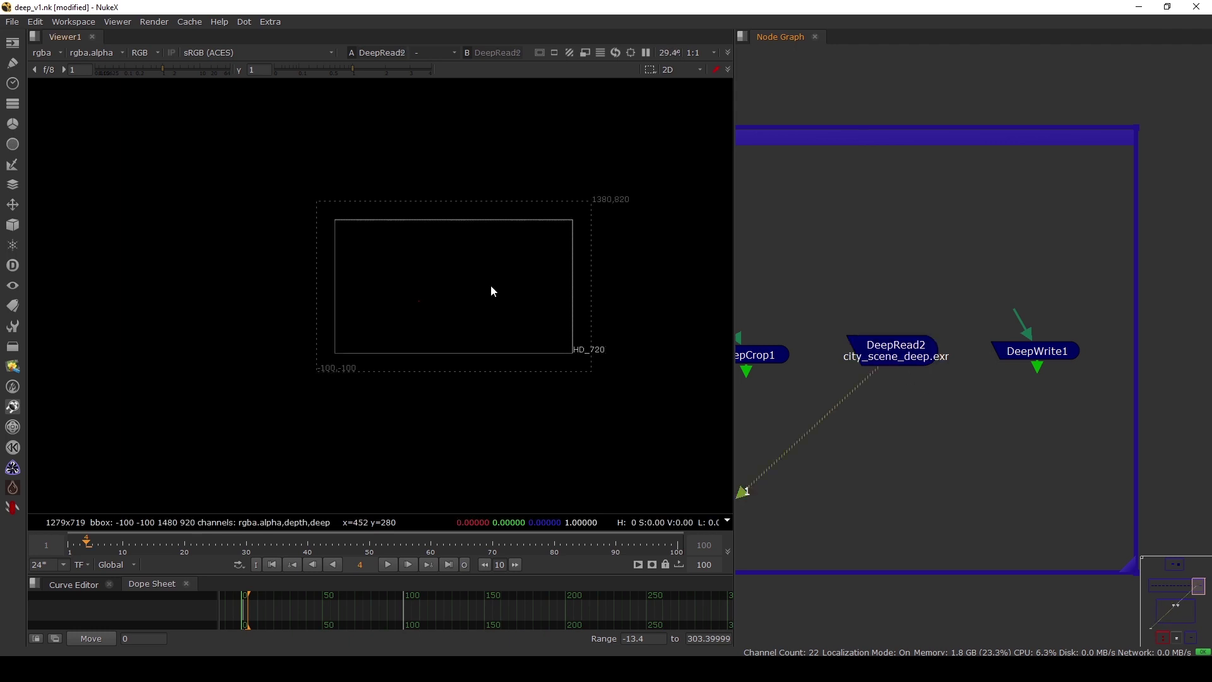
Examine the file browser that a new DeepRead opens, cancel it, and briefly open and close the DeepRead2 properties
{"action": "left_click", "coordinate": [13, 265]}
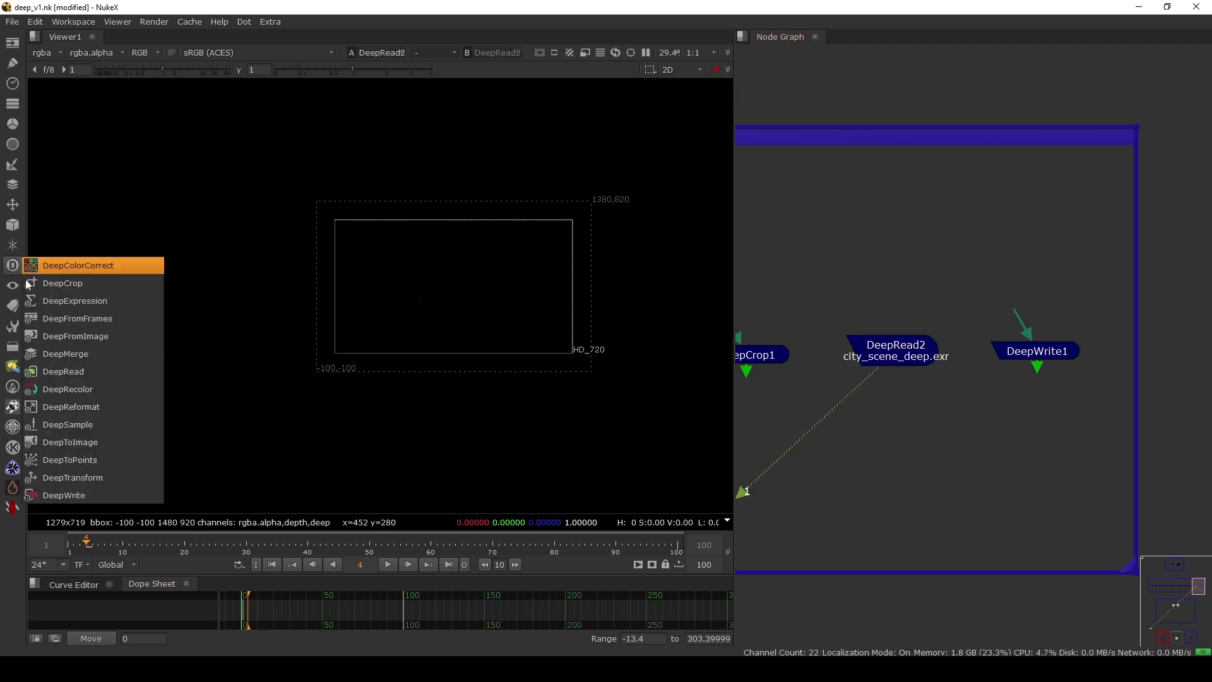
{"action": "left_click", "coordinate": [75, 372]}
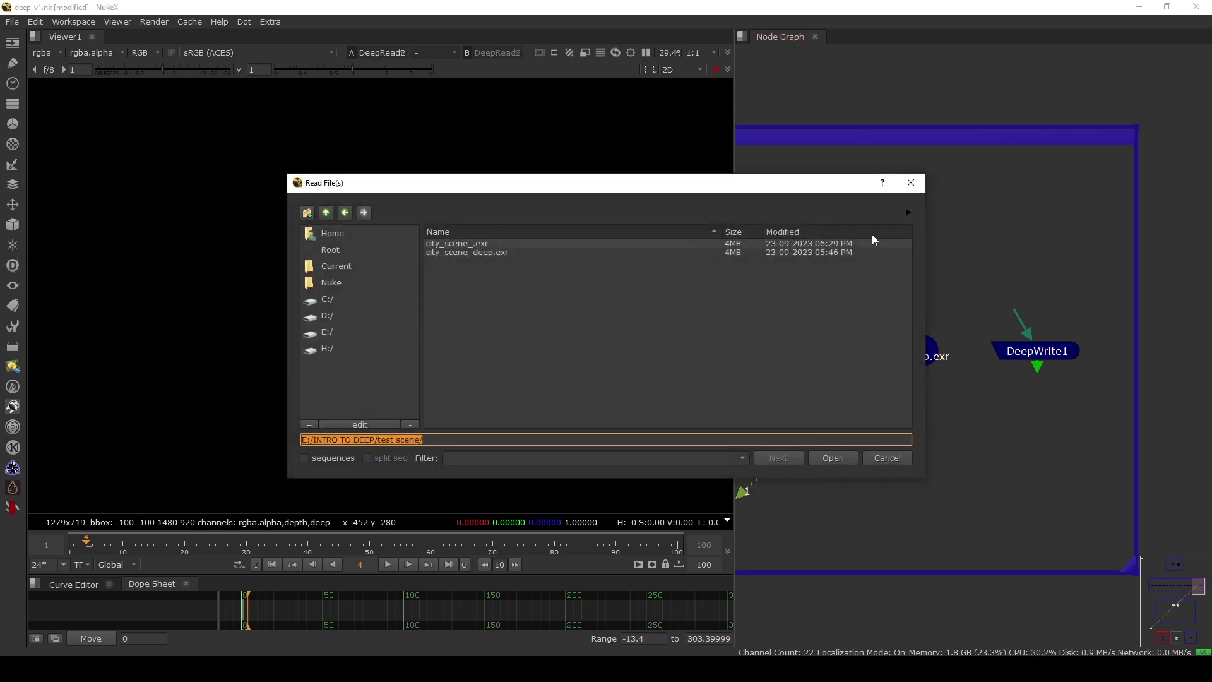
{"action": "left_click", "coordinate": [909, 183]}
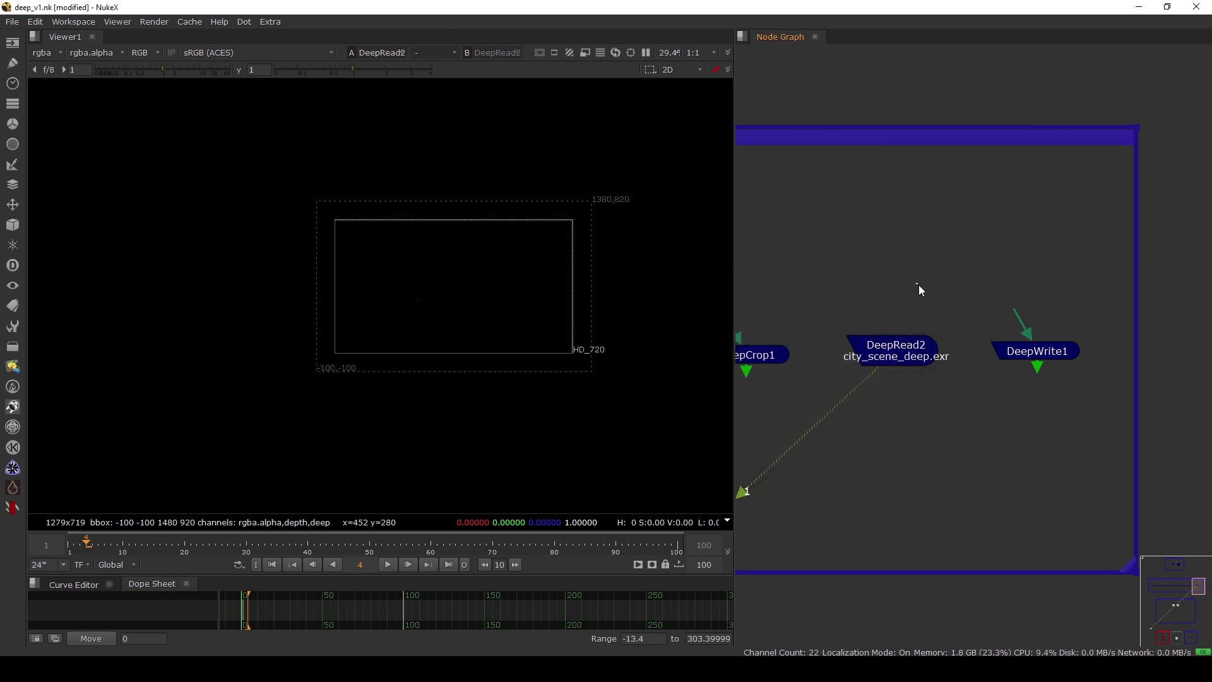
{"action": "left_click", "coordinate": [899, 349]}
{"action": "double_click", "coordinate": [899, 349]}
{"action": "key", "text": "Escape"}
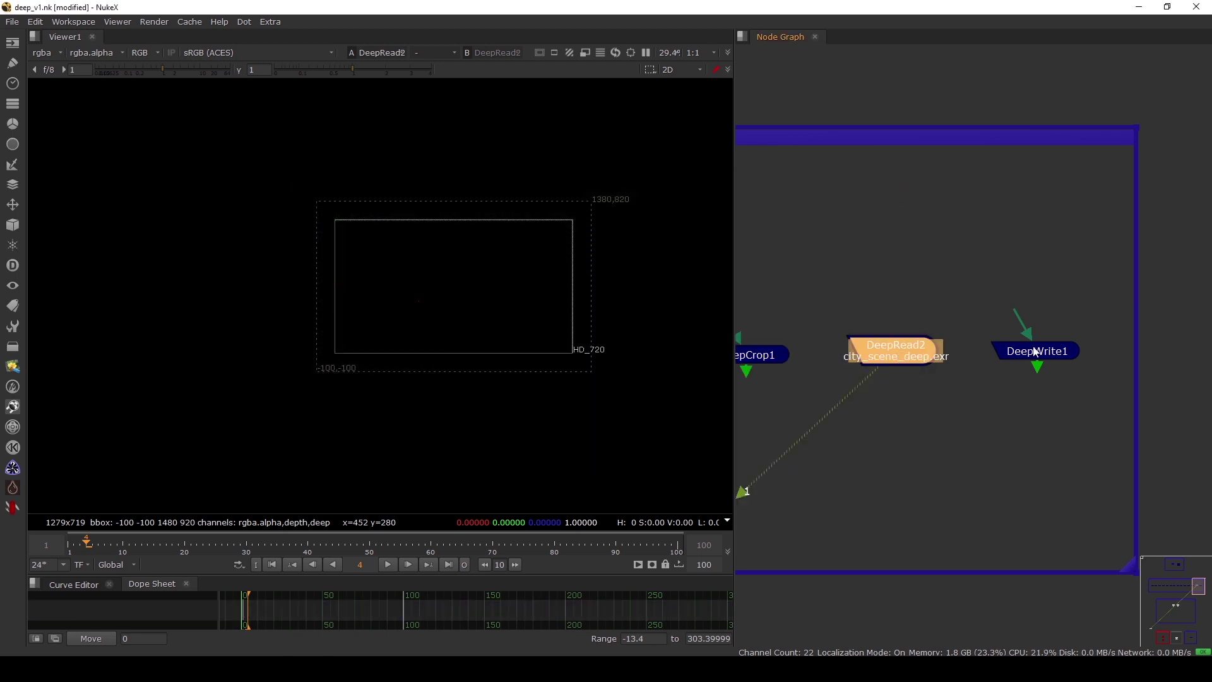
Show DeepWrite1 in the viewer and examine its channels, file, file type and frame range properties
{"action": "double_click", "coordinate": [1036, 352]}
{"action": "key", "text": "1"}
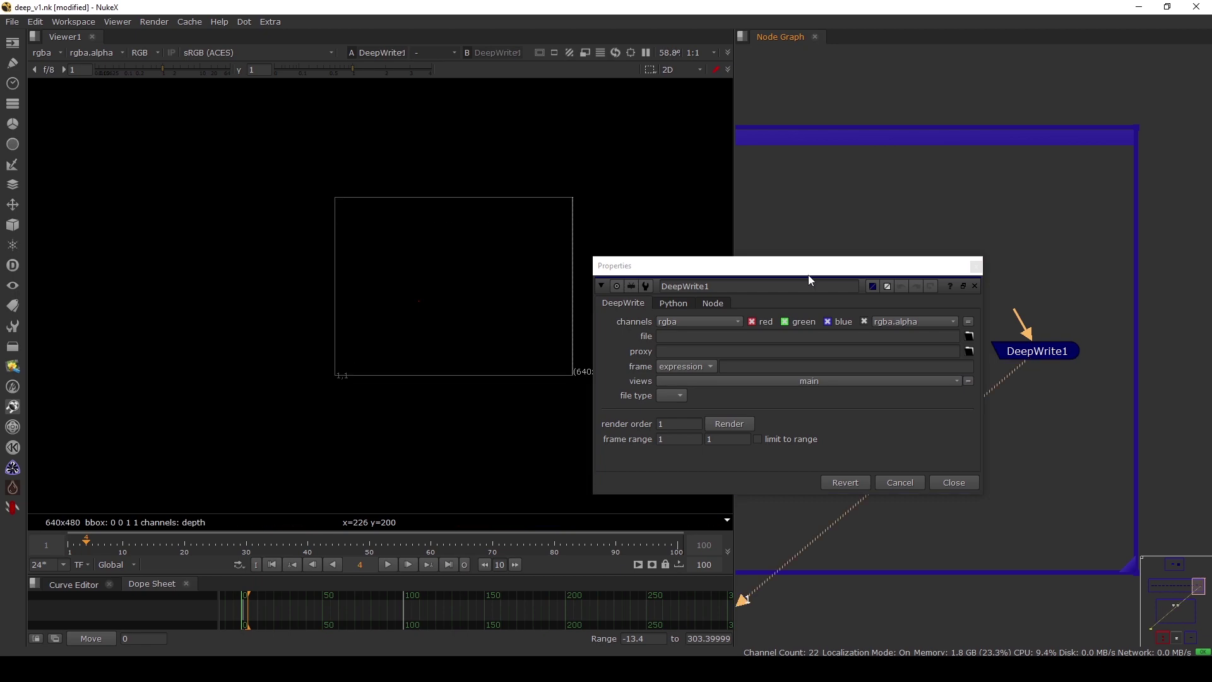
{"action": "left_click_drag", "start_coordinate": [807, 273], "coordinate": [839, 233]}
{"action": "left_click", "coordinate": [724, 298]}
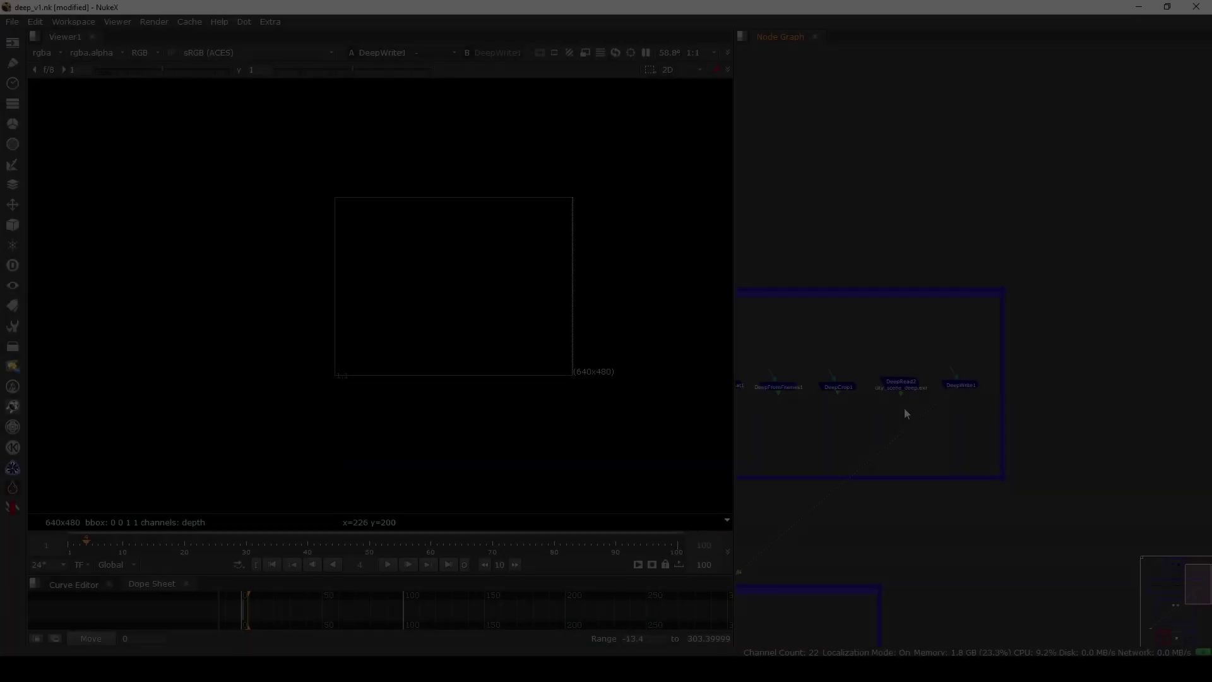
Show Group1 from the Deep test backdrop fitted in the viewer and examine its available channel layers
{"action": "scroll", "coordinate": [977, 315], "scroll_direction": "up", "scroll_amount": 5}
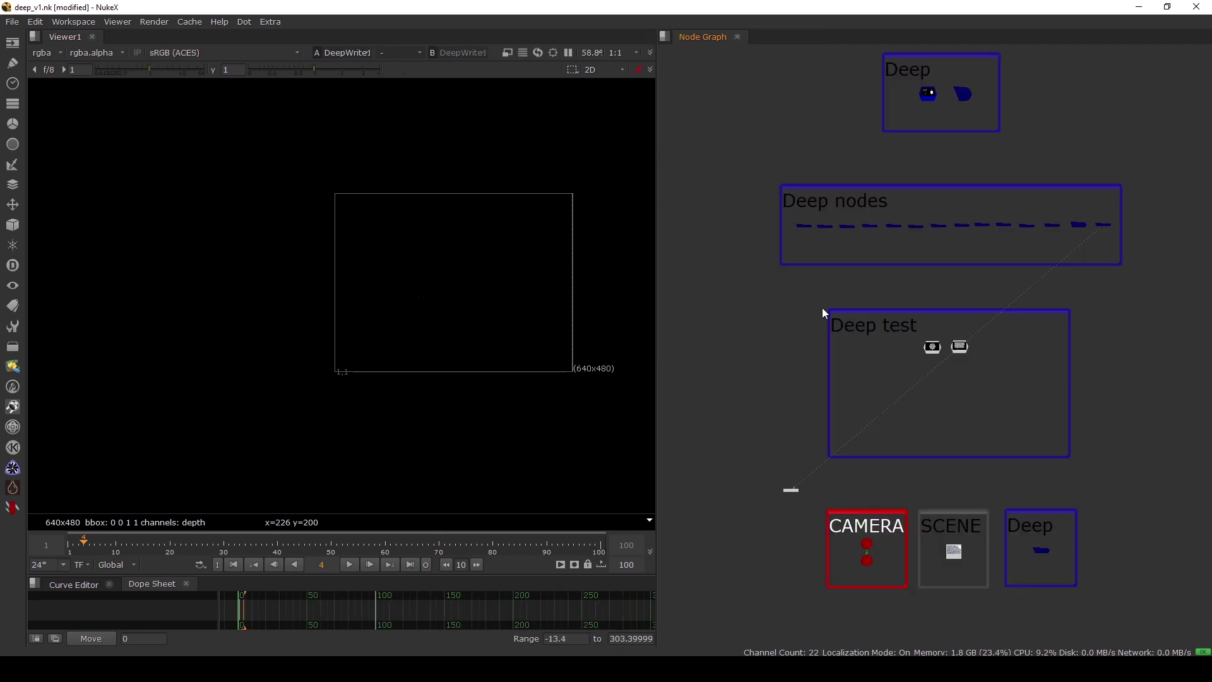
{"action": "scroll", "coordinate": [940, 366], "scroll_direction": "up", "scroll_amount": 6}
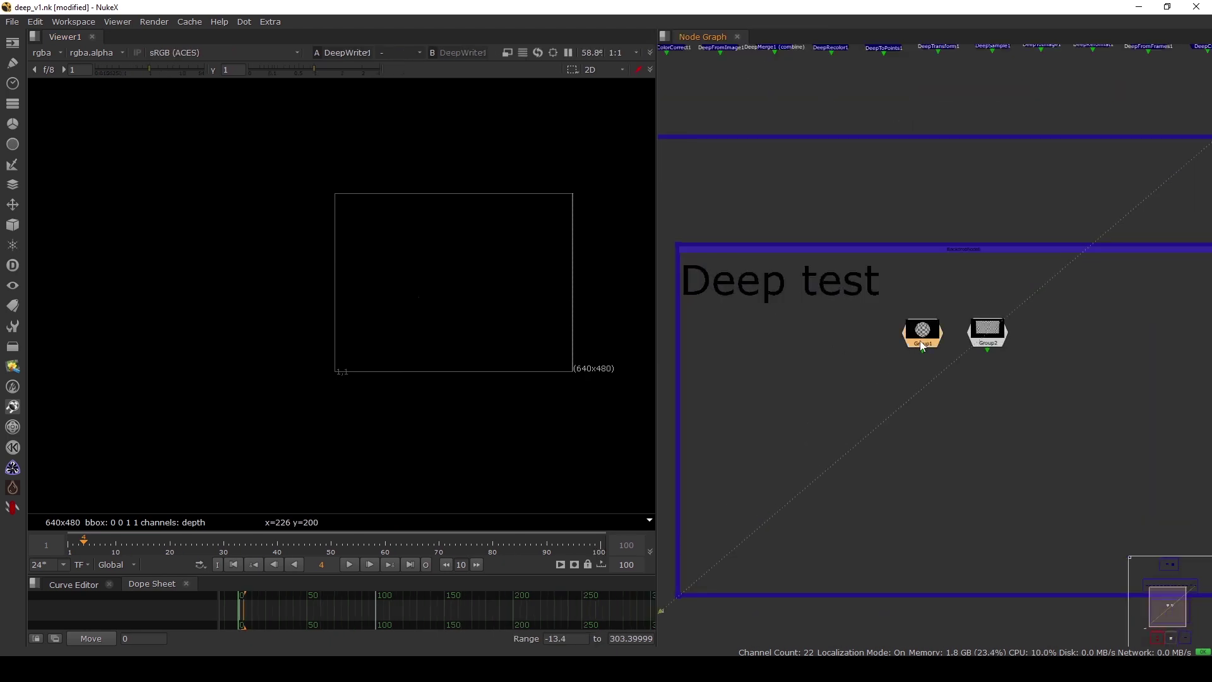
{"action": "key", "text": "1"}
{"action": "key", "text": "f"}
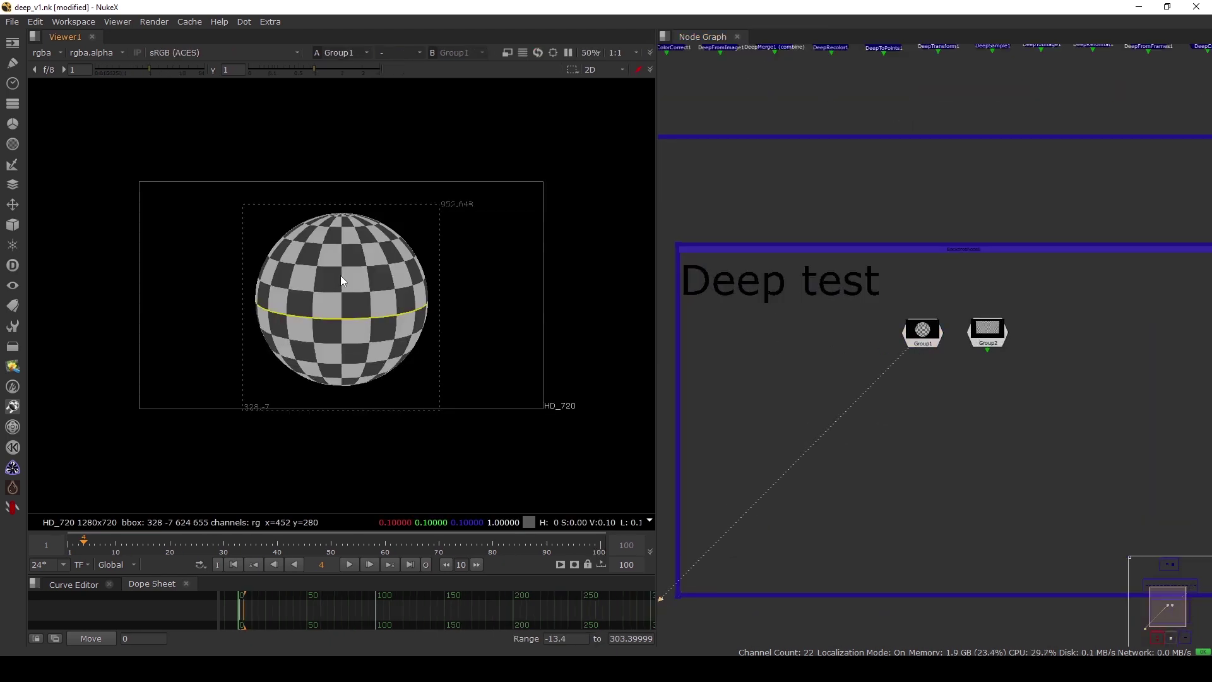
{"action": "scroll", "coordinate": [336, 275], "scroll_direction": "up", "scroll_amount": 1}
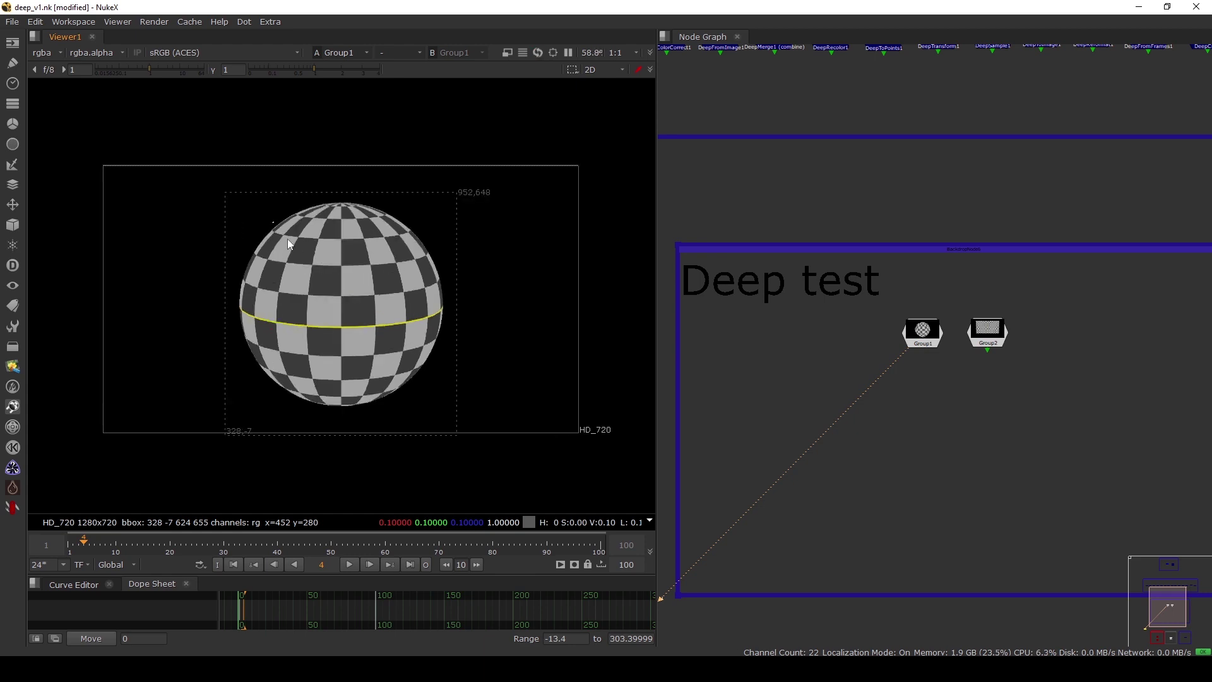
{"action": "left_click", "coordinate": [40, 53]}
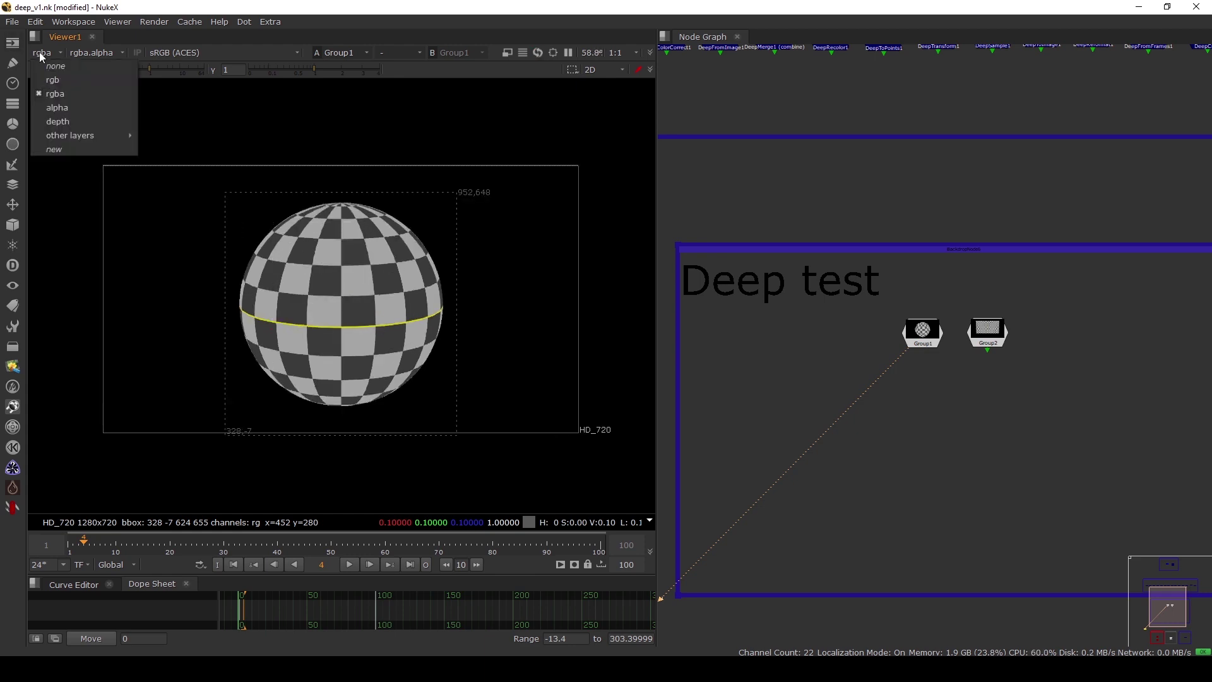
{"action": "left_click", "coordinate": [84, 202]}
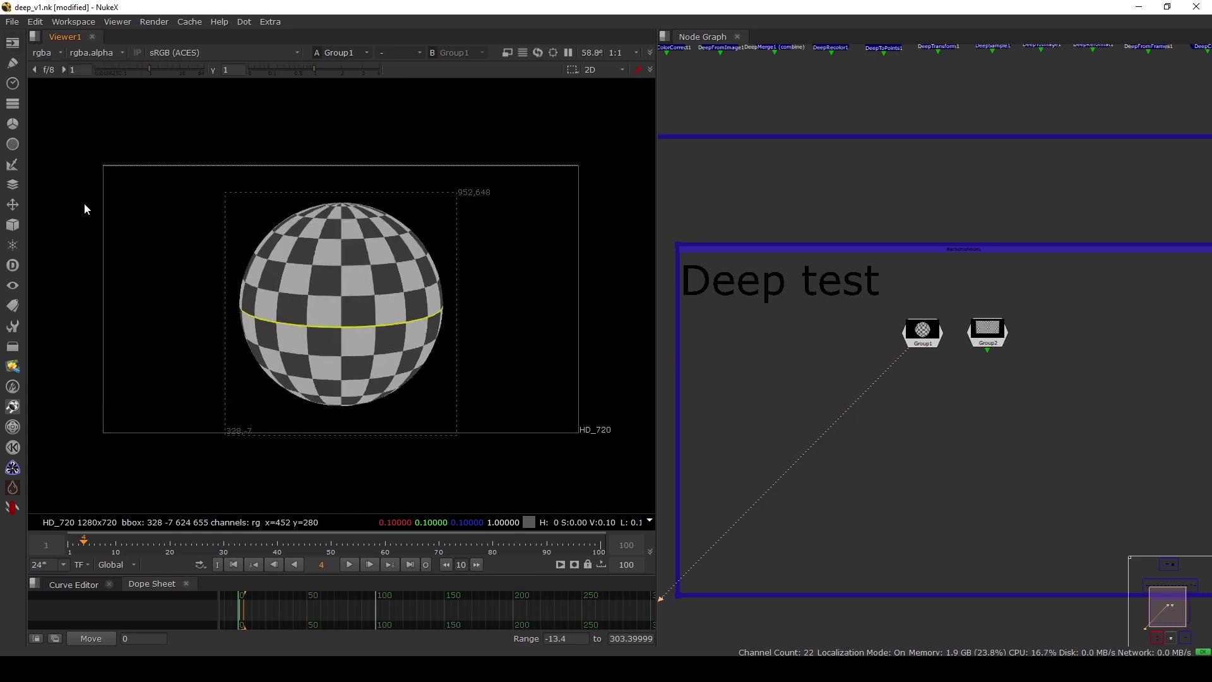
Compare the Group2 checkerboard card with the Group1 checkerboard sphere in the viewer, finishing on Group2
{"action": "left_click", "coordinate": [999, 345]}
{"action": "key", "text": "1"}
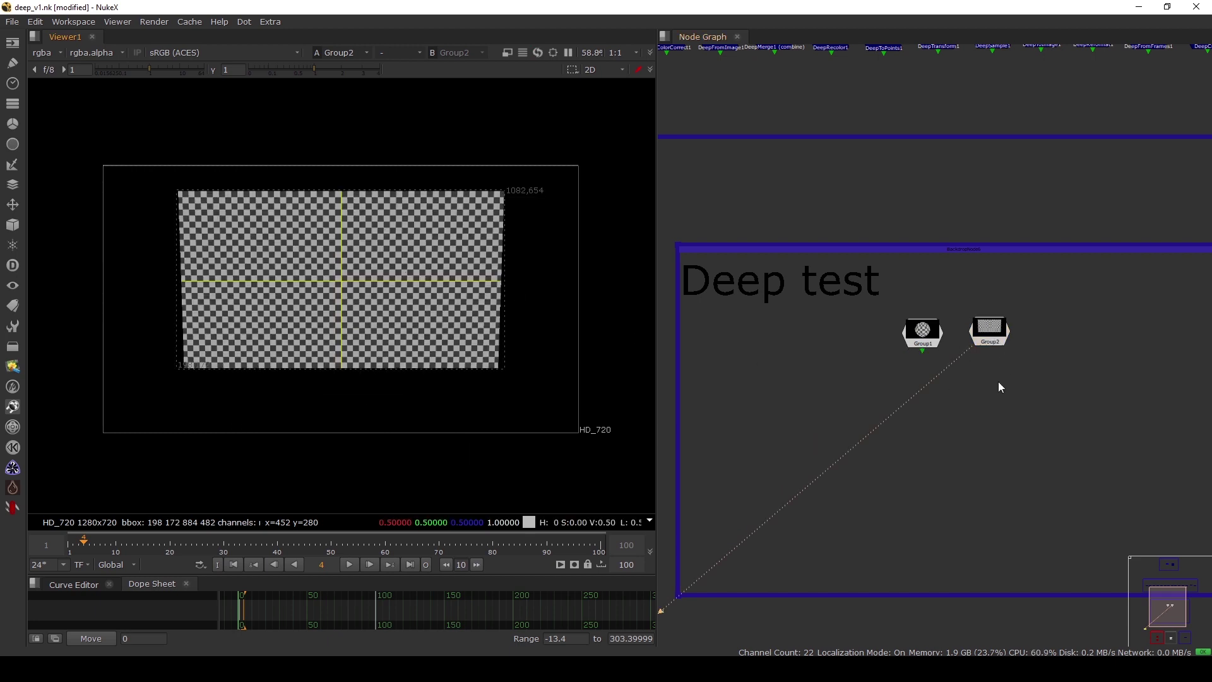
{"action": "scroll", "coordinate": [982, 245], "scroll_direction": "down", "scroll_amount": 4}
{"action": "scroll", "coordinate": [961, 320], "scroll_direction": "up", "scroll_amount": 4}
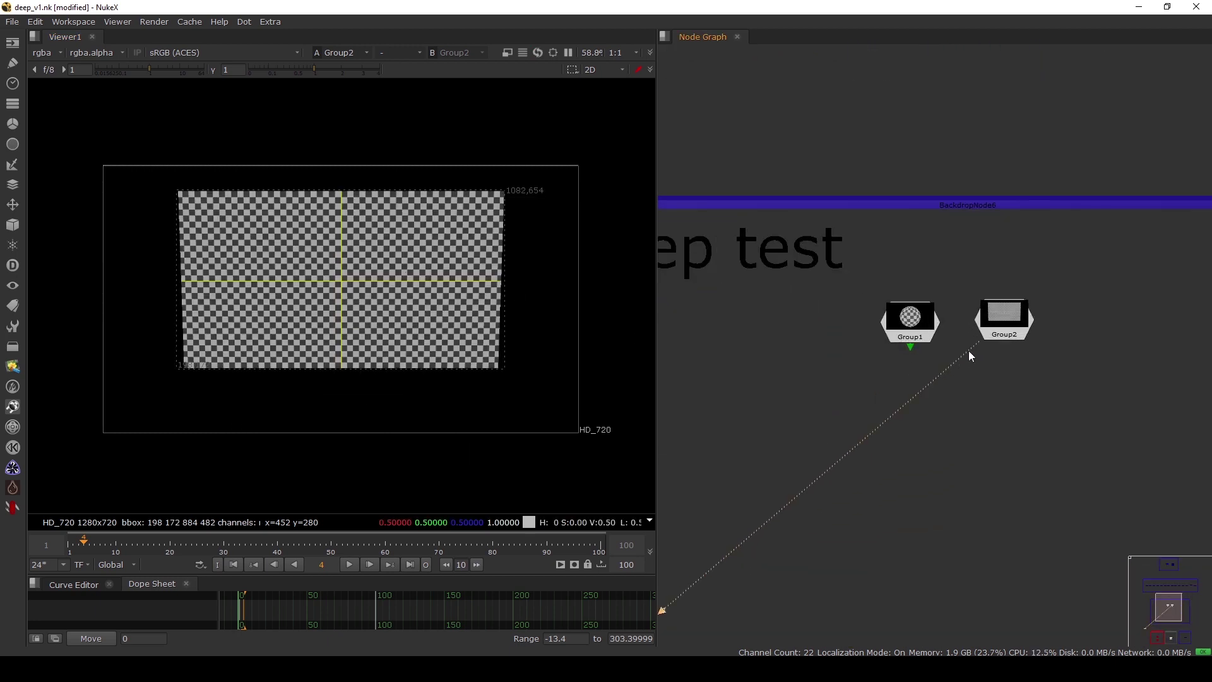
{"action": "left_click_drag", "start_coordinate": [1073, 276], "coordinate": [859, 355]}
{"action": "left_click", "coordinate": [857, 372]}
{"action": "left_click", "coordinate": [907, 327]}
{"action": "key", "text": "1"}
{"action": "left_click", "coordinate": [972, 334]}
{"action": "left_click", "coordinate": [1016, 322]}
{"action": "key", "text": "1"}
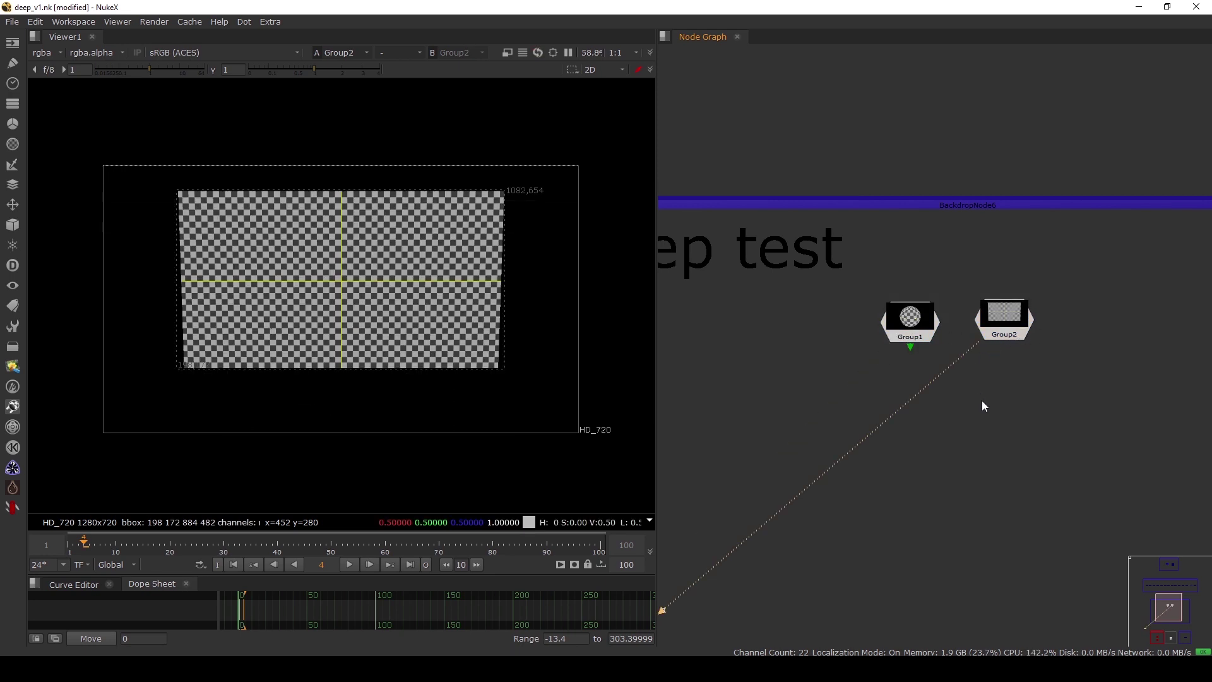
Add a DeepMerge node below Group2 with Group1 as input A and Group2 as input B, and view its result
{"action": "left_click", "coordinate": [13, 265]}
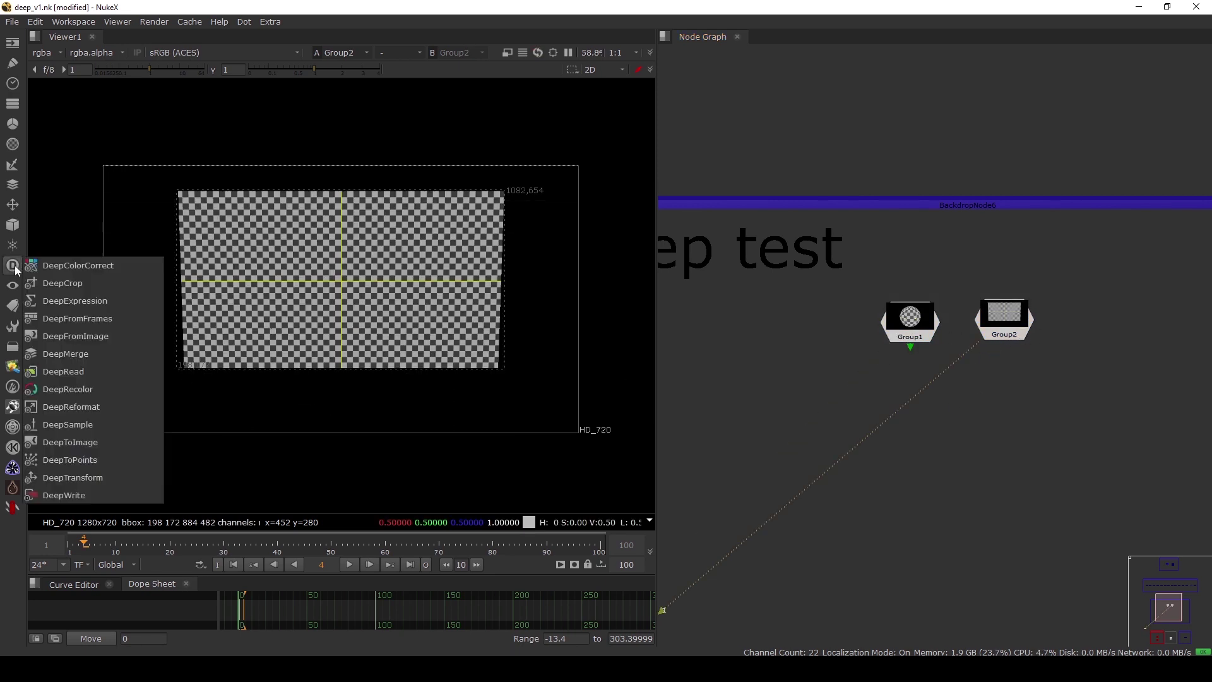
{"action": "left_click", "coordinate": [63, 353]}
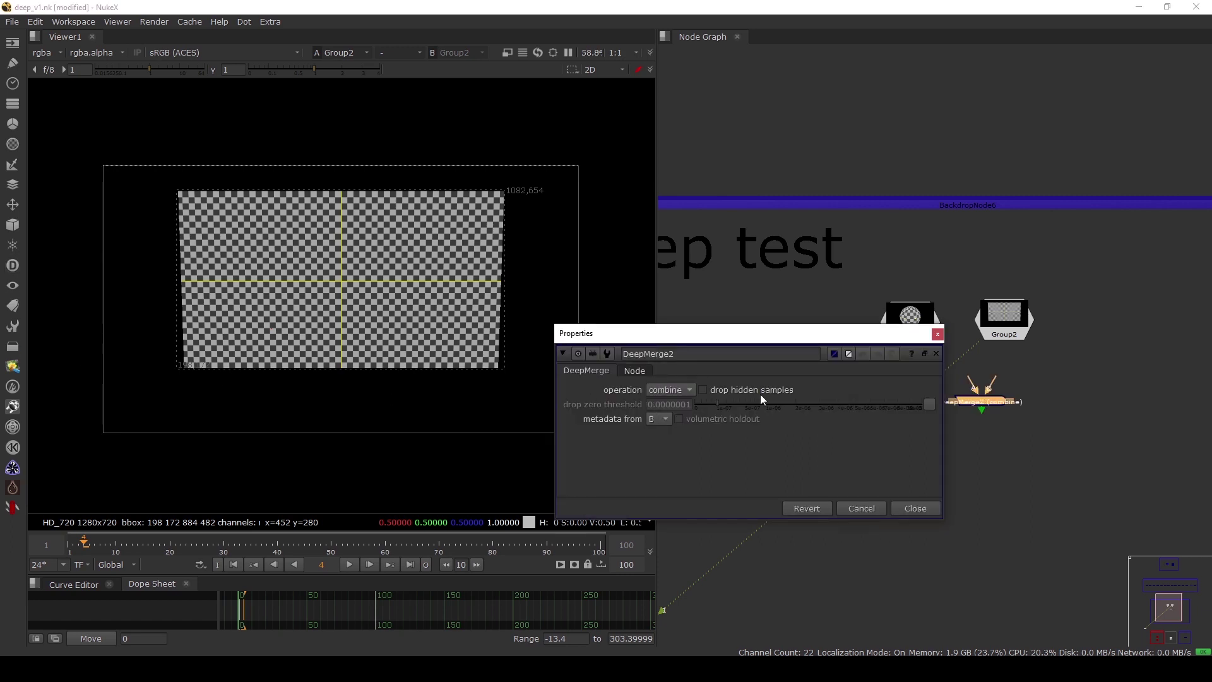
{"action": "left_click", "coordinate": [936, 334]}
{"action": "scroll", "coordinate": [953, 379], "scroll_direction": "up", "scroll_amount": 2}
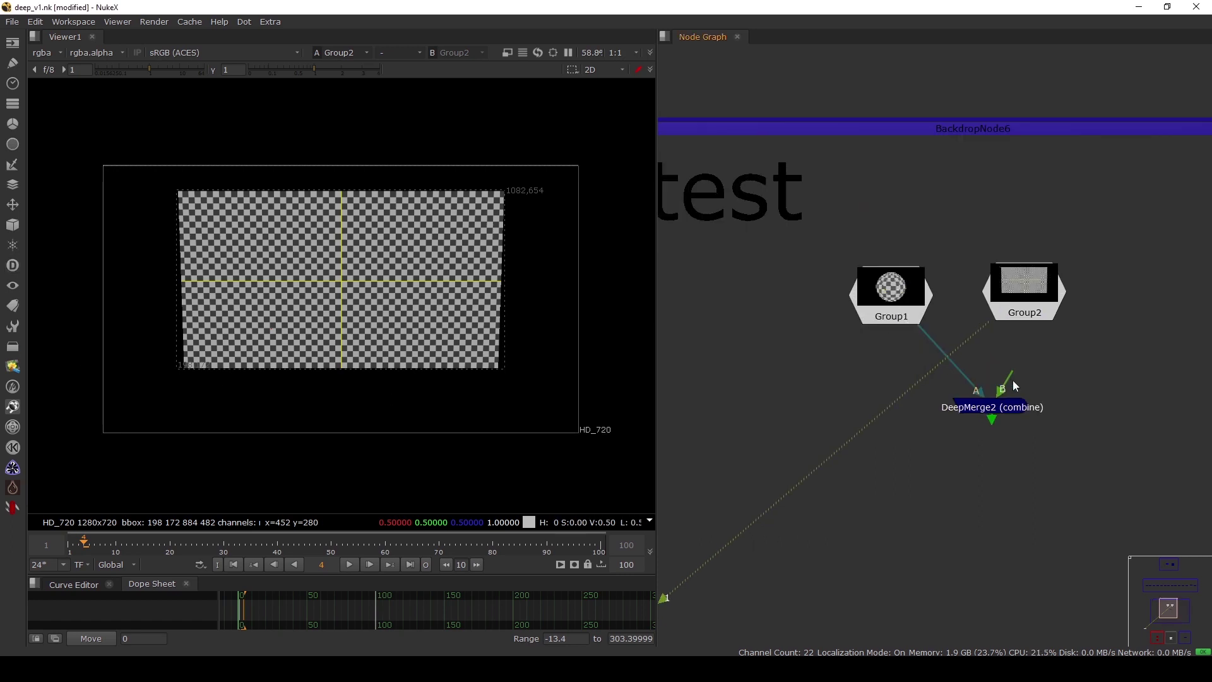
{"action": "left_click_drag", "start_coordinate": [952, 404], "coordinate": [983, 443]}
{"action": "key", "text": "1"}
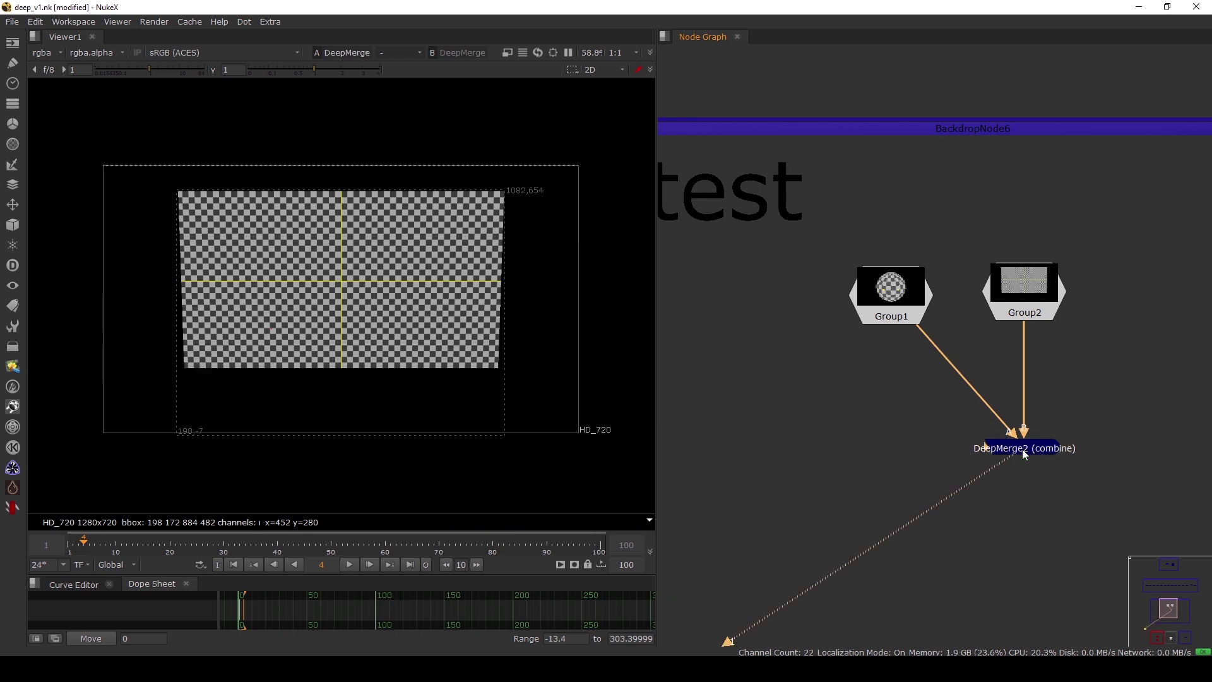
{"action": "middle_click_drag", "start_coordinate": [951, 434], "coordinate": [934, 382]}
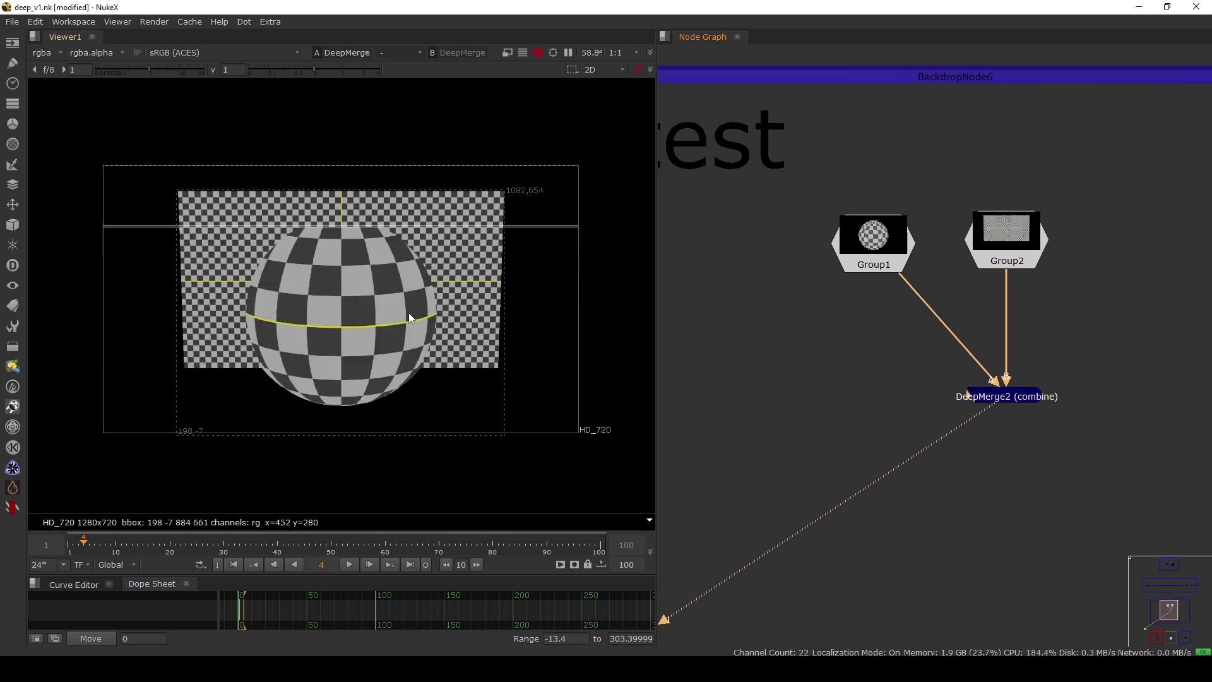
{"action": "scroll", "coordinate": [400, 248], "scroll_direction": "up", "scroll_amount": 5}
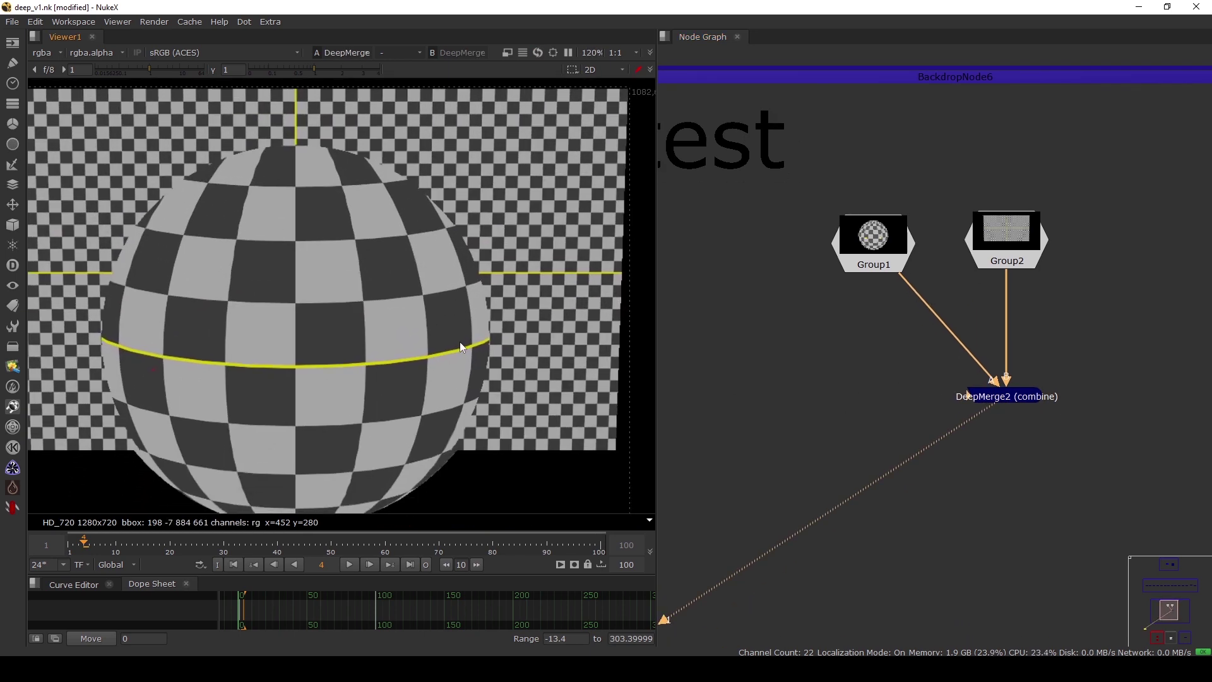
Compare Group1, Group2 and DeepMerge2 in the viewer, and move DeepMerge2 midway below the two groups
{"action": "left_click", "coordinate": [892, 255]}
{"action": "key", "text": "1"}
{"action": "left_click", "coordinate": [1011, 243]}
{"action": "key", "text": "1"}
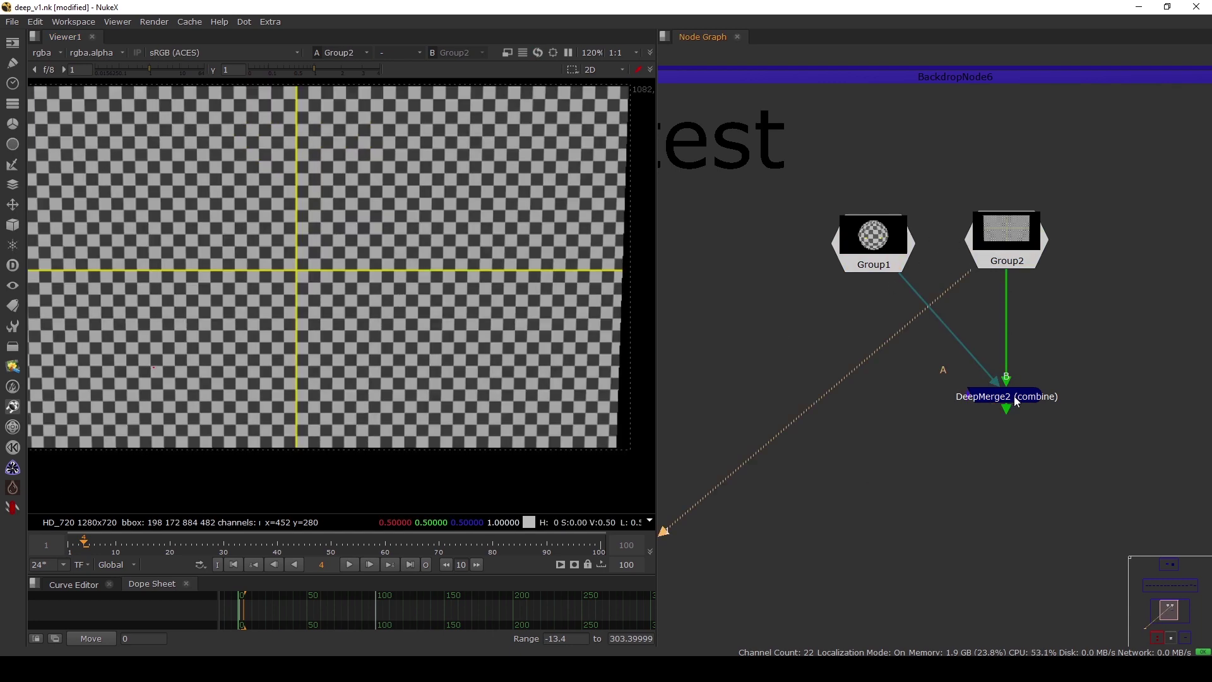
{"action": "left_click", "coordinate": [886, 246]}
{"action": "key", "text": "1"}
{"action": "left_click", "coordinate": [986, 395]}
{"action": "key", "text": "1"}
{"action": "left_click_drag", "start_coordinate": [995, 396], "coordinate": [927, 363]}
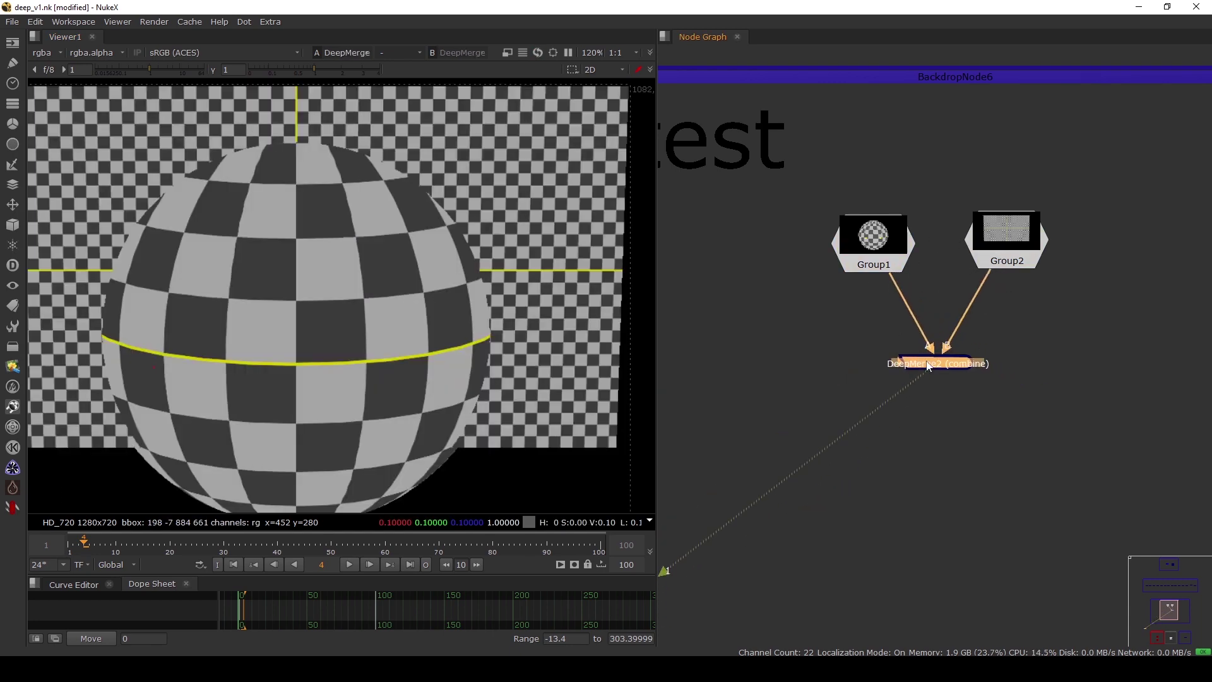
Swap the DeepMerge2 inputs so that Group2 feeds A and Group1 feeds B
{"action": "scroll", "coordinate": [927, 366], "scroll_direction": "up", "scroll_amount": 3}
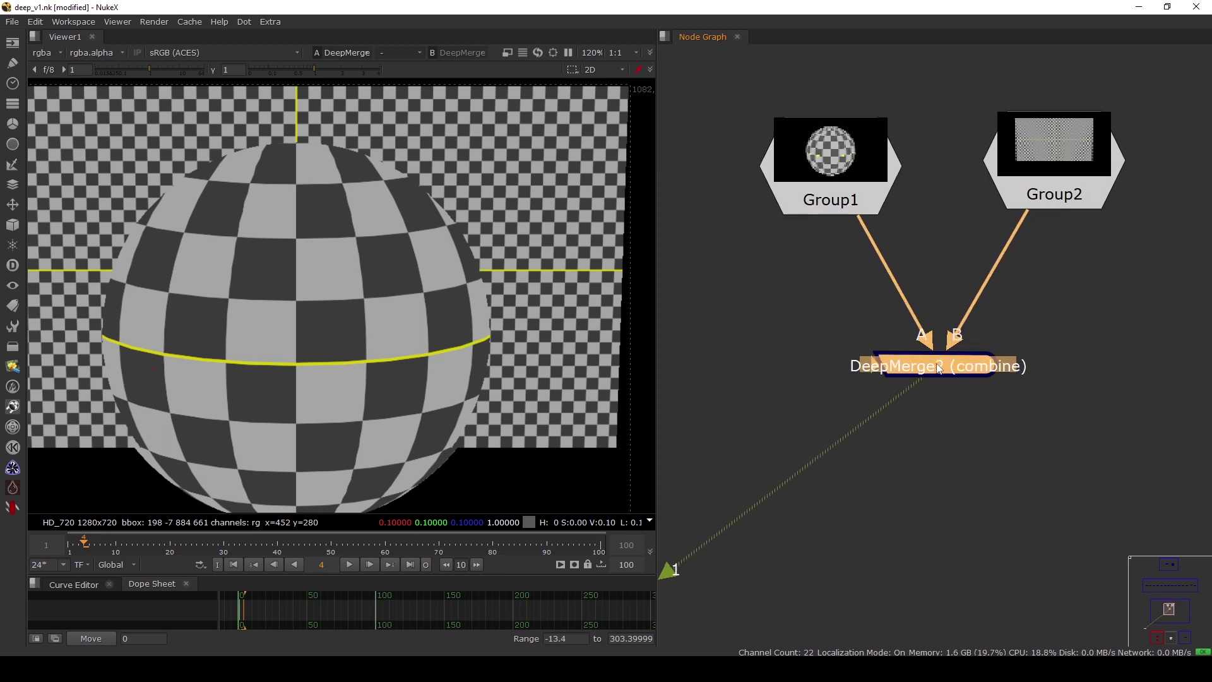
{"action": "left_click", "coordinate": [1033, 247]}
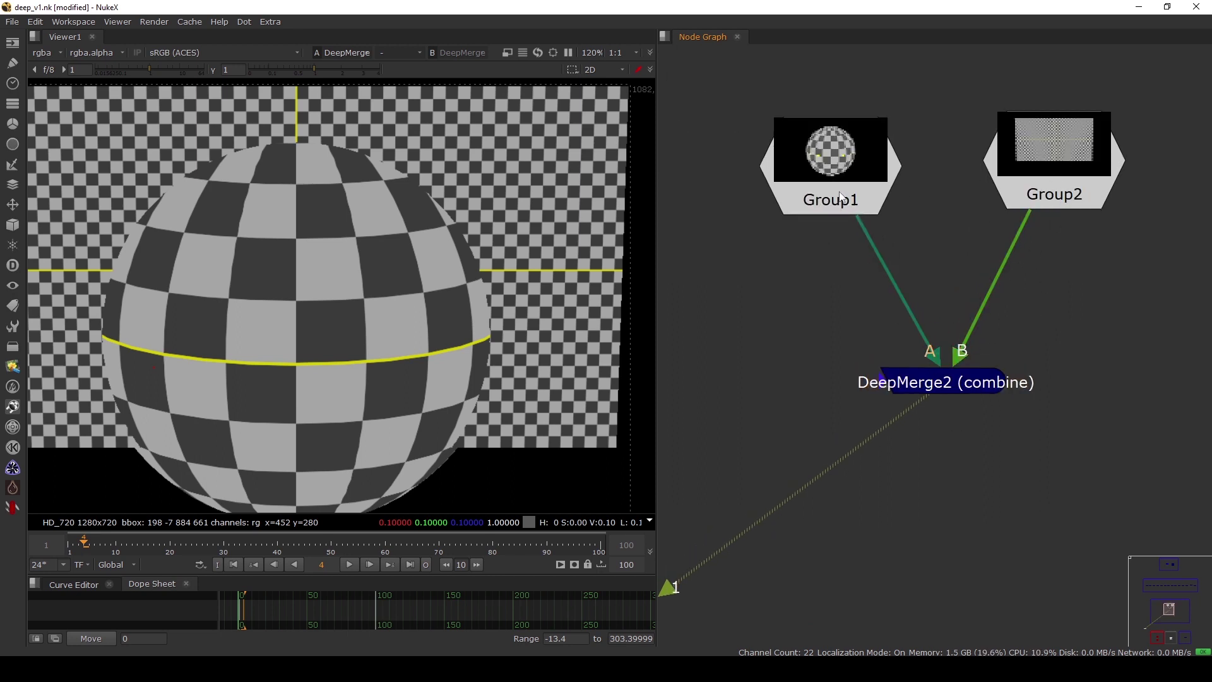
{"action": "left_click", "coordinate": [950, 387]}
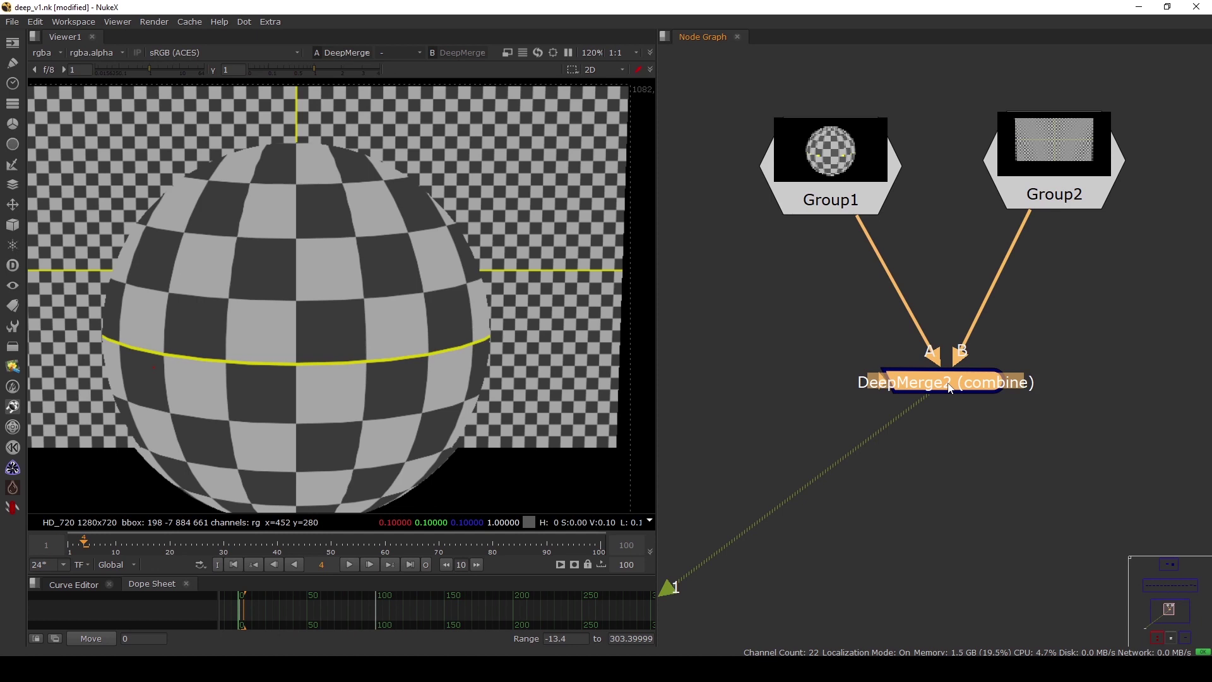
{"action": "key", "text": "shift+x"}
{"action": "key", "text": "shift+x"}
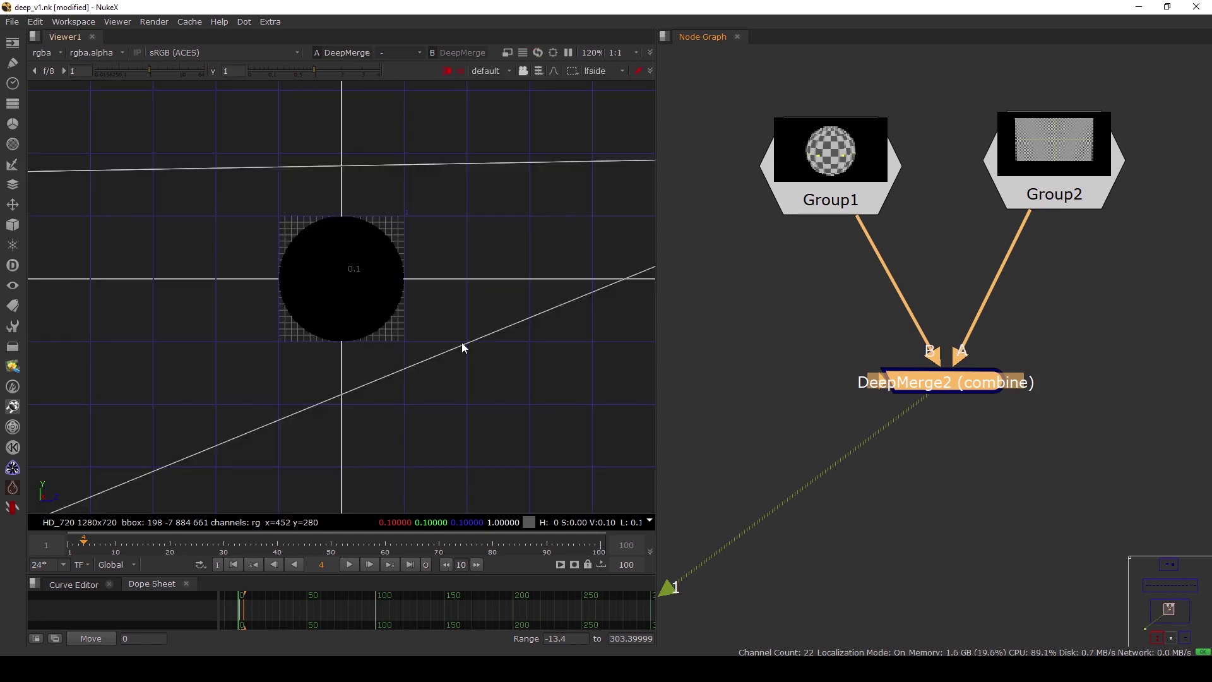
{"action": "key", "text": "Tab"}
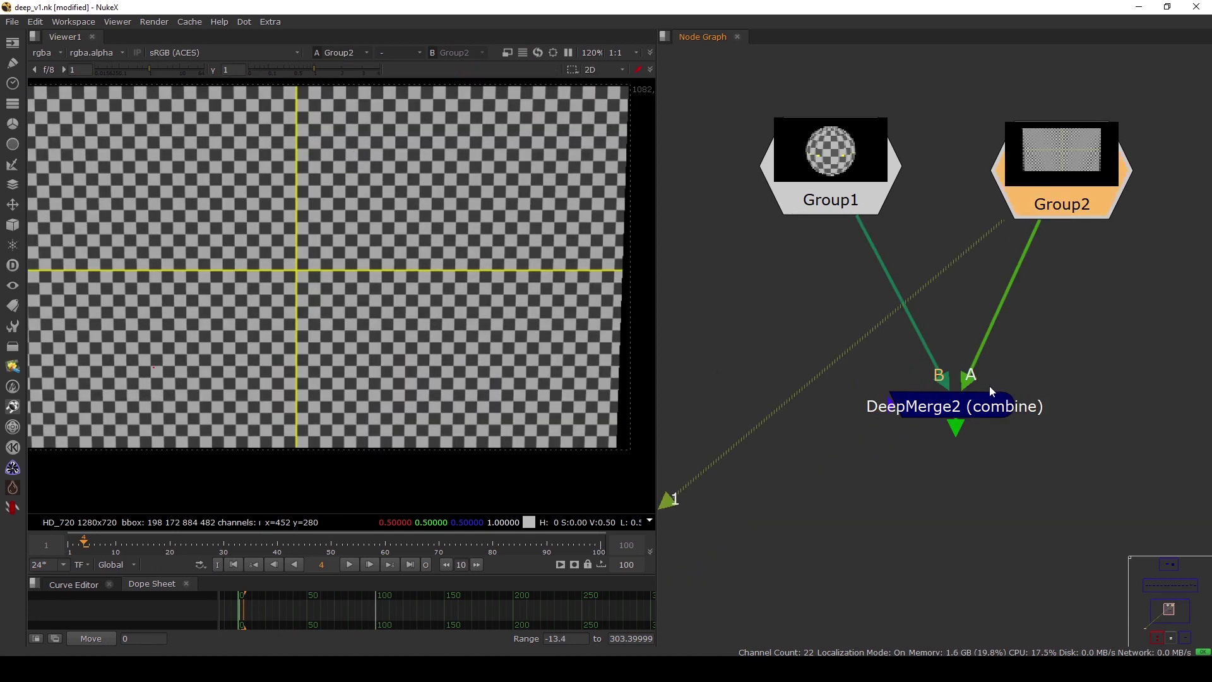
View the DeepMerge2 result with the swapped inputs, nudge Group2 slightly and deselect it
{"action": "left_click", "coordinate": [945, 403]}
{"action": "key", "text": "1"}
{"action": "left_click", "coordinate": [1060, 347]}
{"action": "left_click_drag", "start_coordinate": [1057, 205], "coordinate": [1059, 210]}
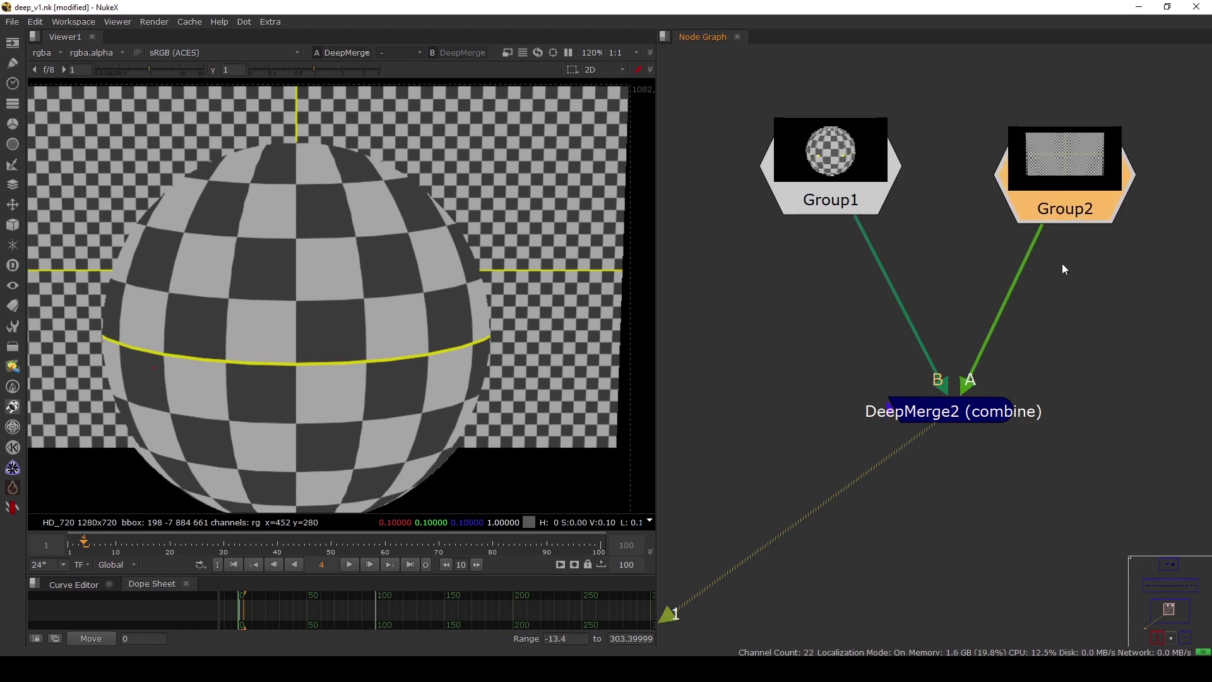
{"action": "left_click", "coordinate": [1005, 282]}
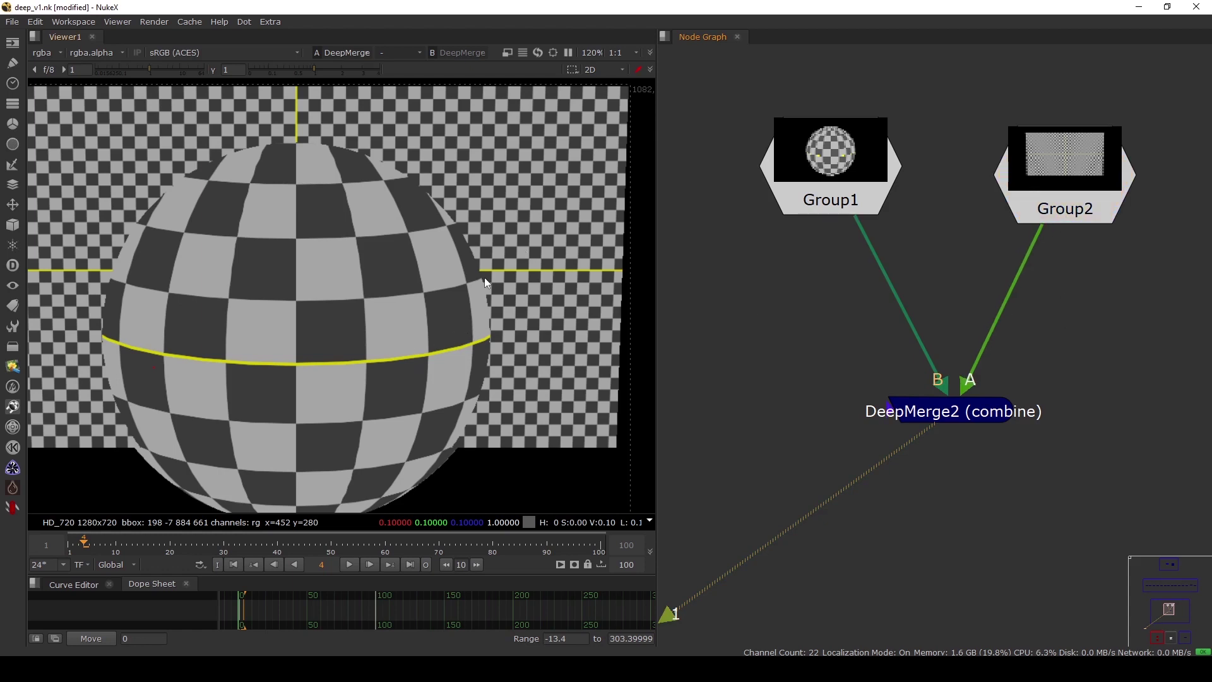
Nudge DeepMerge2 toward the two groups and display its deep layer in the viewer
{"action": "left_click_drag", "start_coordinate": [968, 419], "coordinate": [968, 396]}
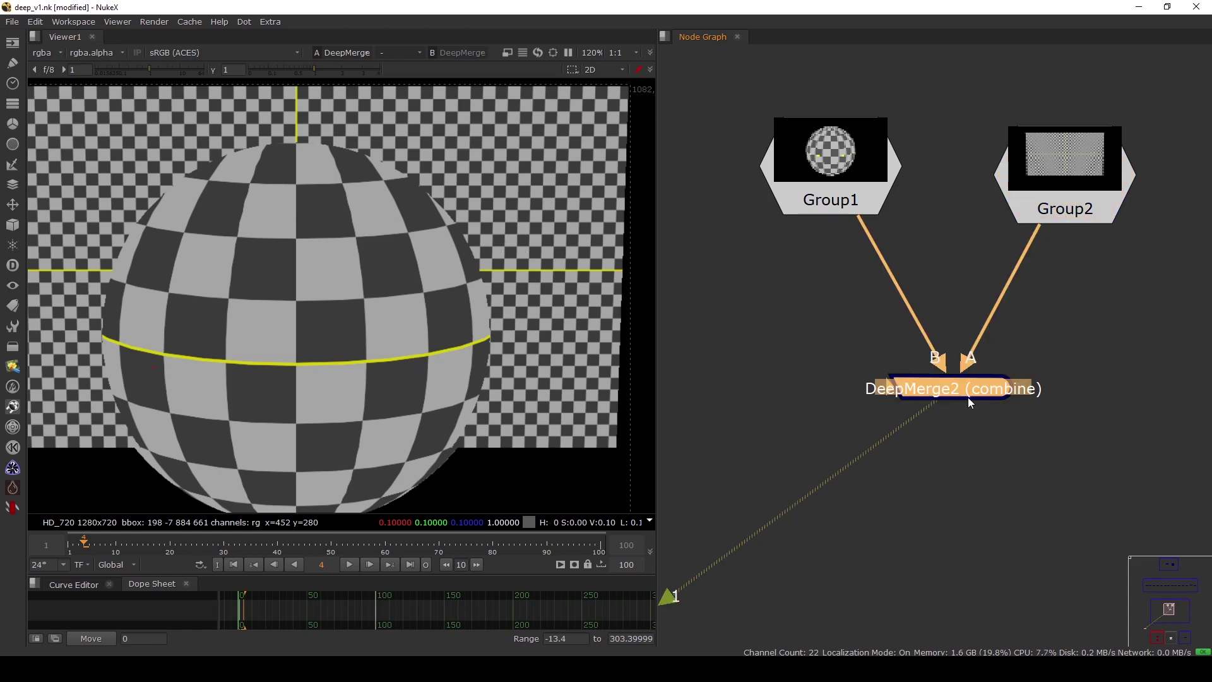
{"action": "left_click", "coordinate": [42, 53]}
{"action": "left_click", "coordinate": [57, 136]}
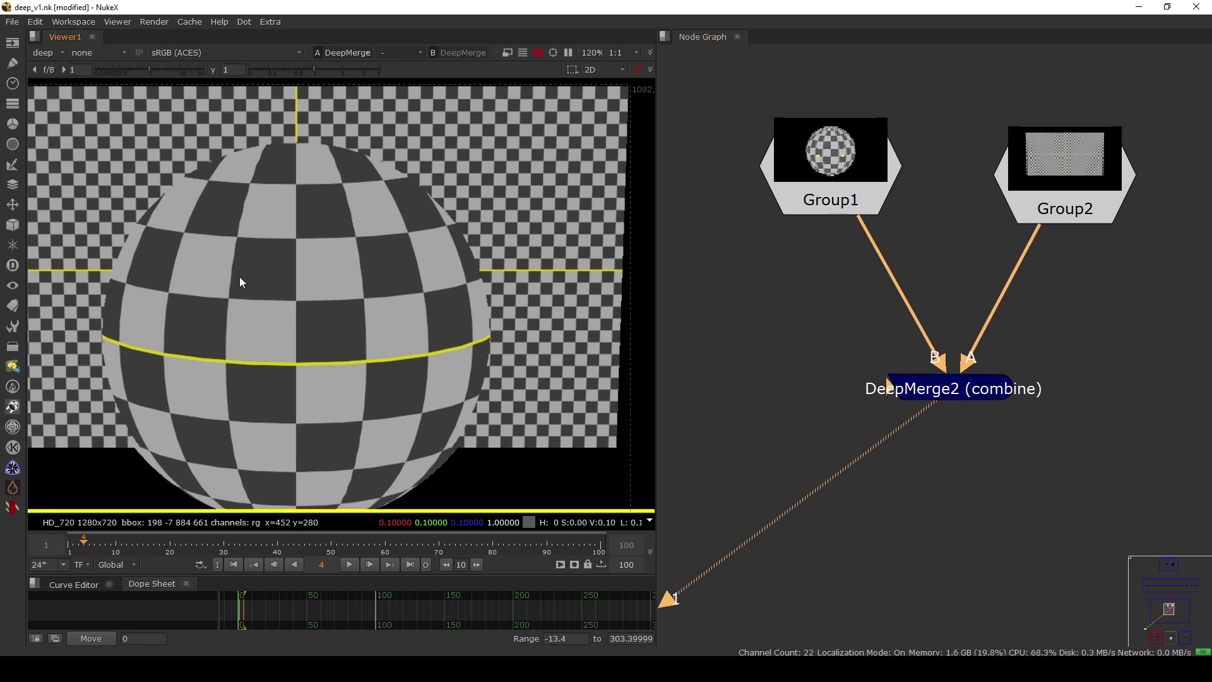
Examine the DeepMerge2 deep layer with the viewer gain lowered to 0.011, and restore the gain to 1 and the layer to rgba
{"action": "left_click_drag", "start_coordinate": [145, 75], "coordinate": [92, 76]}
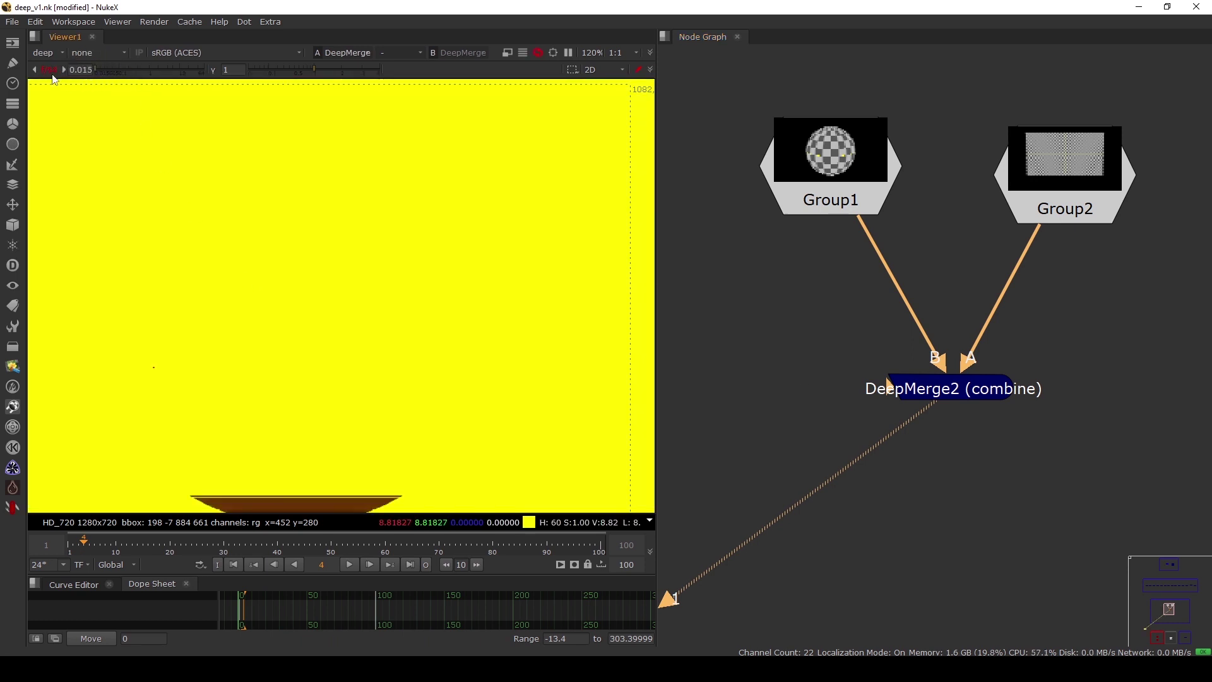
{"action": "left_click", "coordinate": [35, 69]}
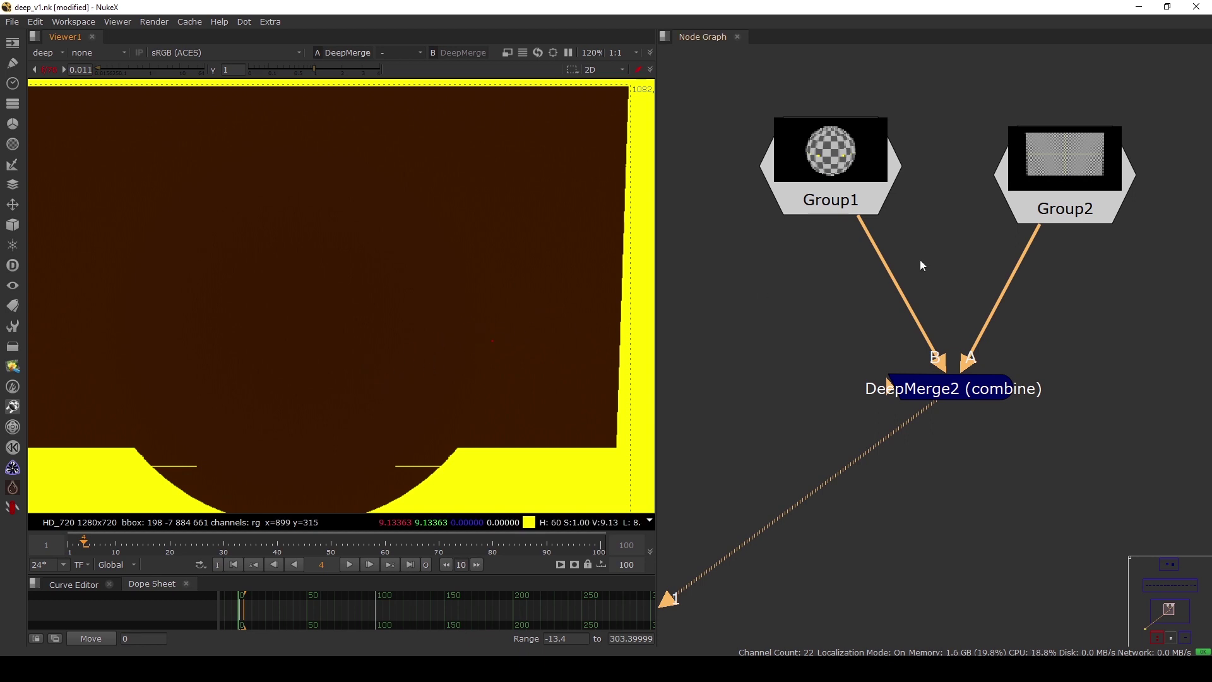
{"action": "left_click", "coordinate": [47, 70]}
{"action": "left_click", "coordinate": [44, 53]}
{"action": "left_click", "coordinate": [47, 86]}
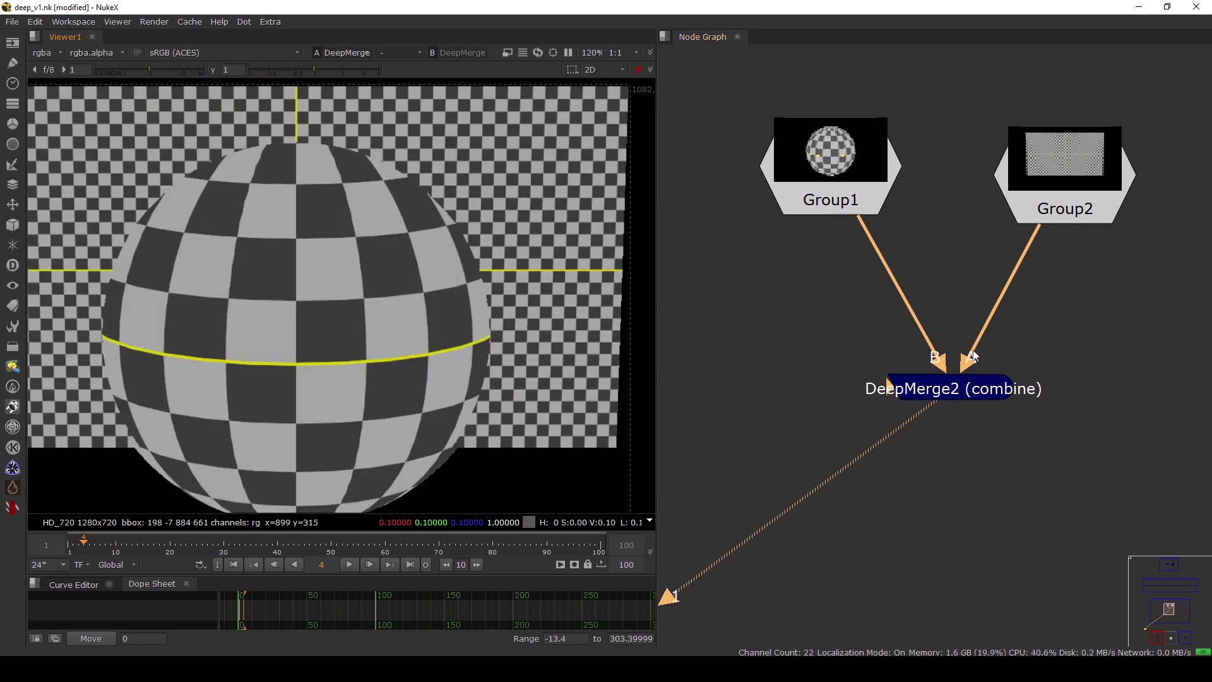
Swap the DeepMerge2 inputs so that Group1 feeds A and Group2 feeds B, and check its spare A input
{"action": "left_click_drag", "start_coordinate": [964, 392], "coordinate": [976, 395]}
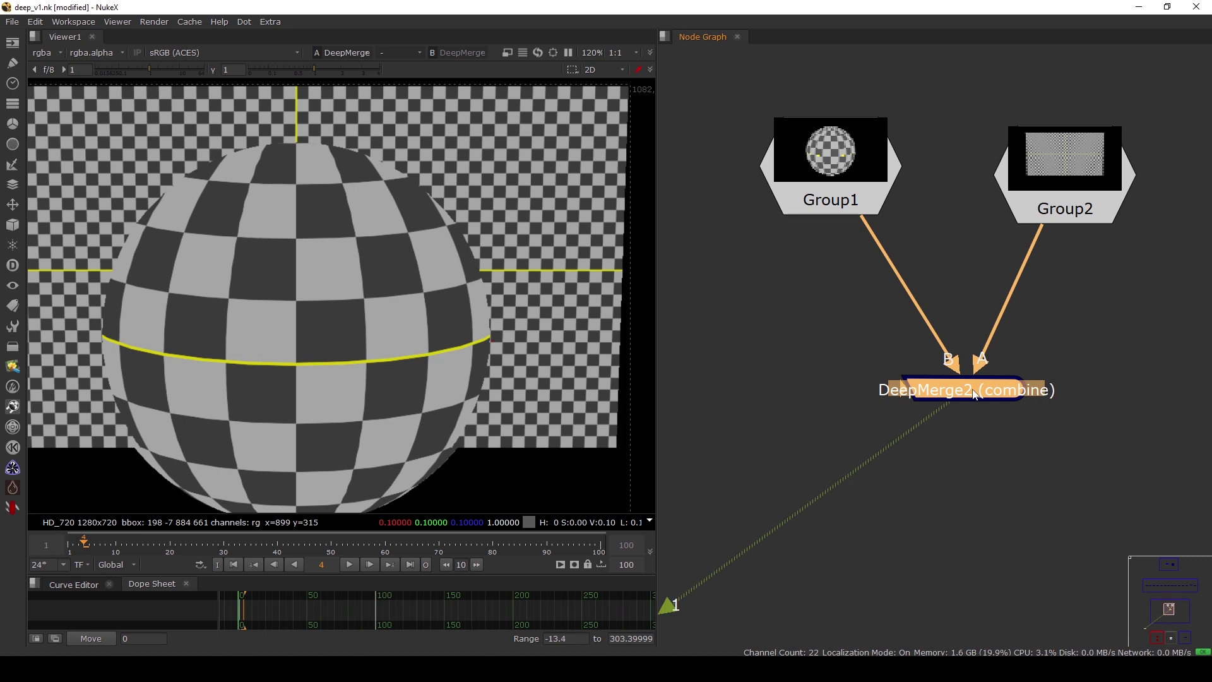
{"action": "key", "text": "shift+x"}
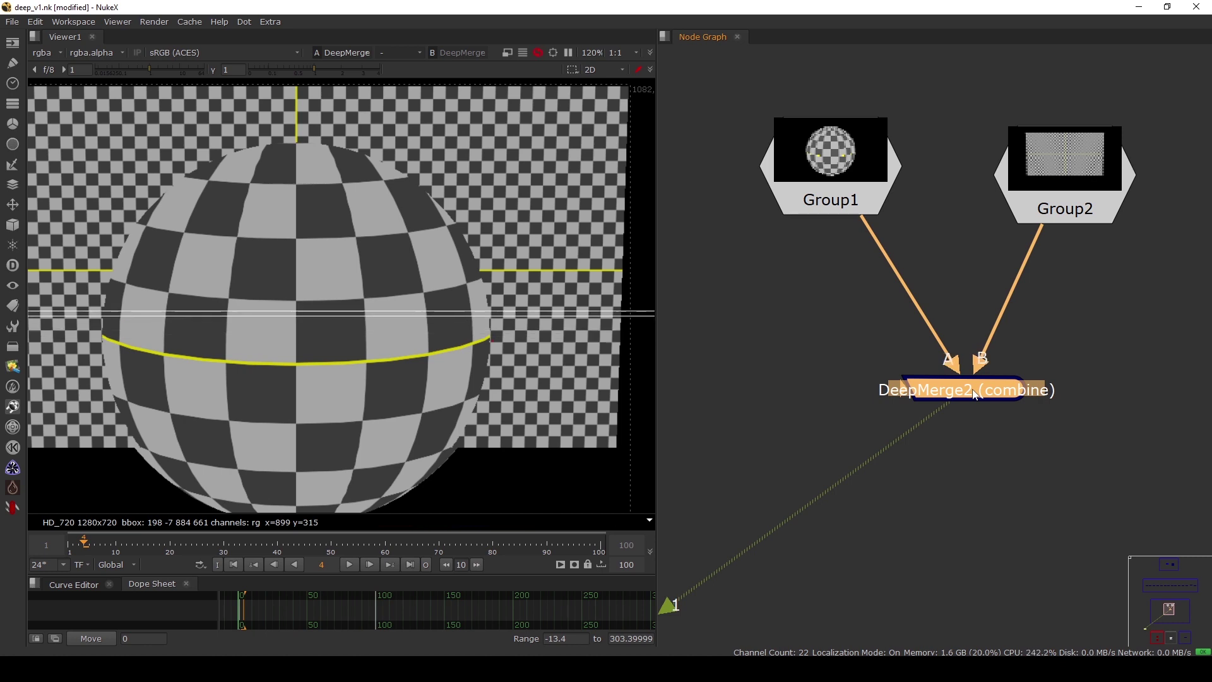
{"action": "left_click", "coordinate": [971, 443]}
{"action": "left_click_drag", "start_coordinate": [908, 381], "coordinate": [823, 323]}
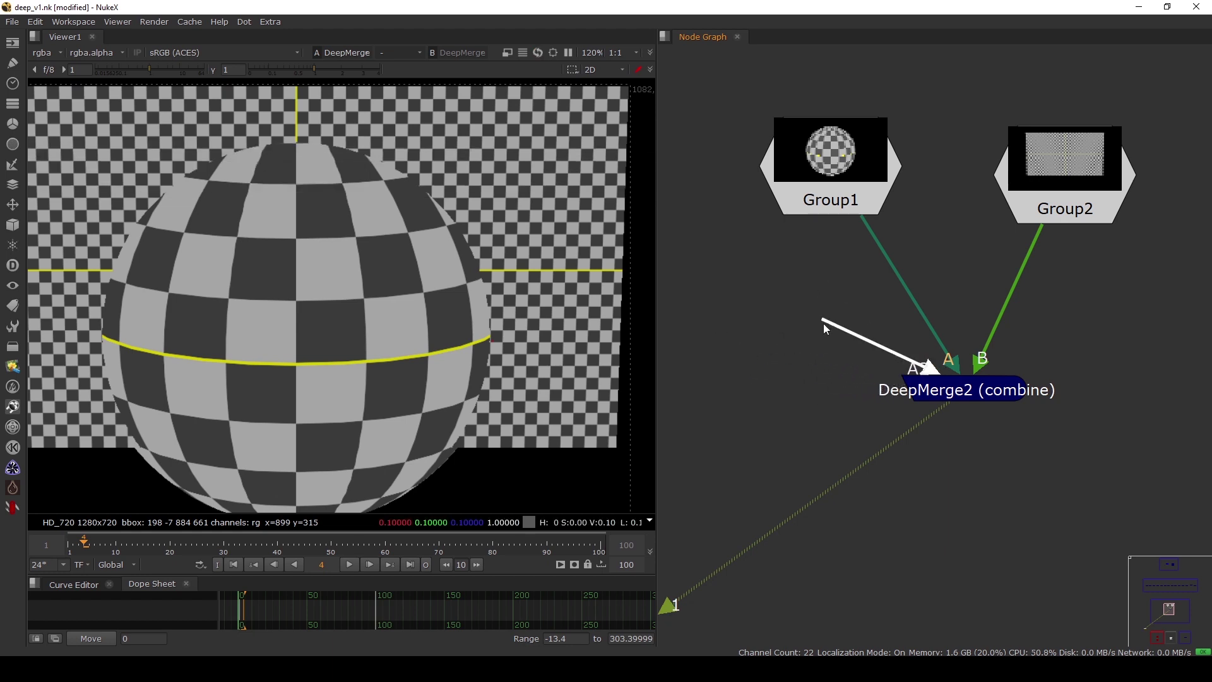
Move DeepMerge2 directly below Group2 and nudge Group2 slightly upward
{"action": "left_click_drag", "start_coordinate": [973, 397], "coordinate": [1024, 360]}
{"action": "scroll", "coordinate": [982, 365], "scroll_direction": "down", "scroll_amount": 4}
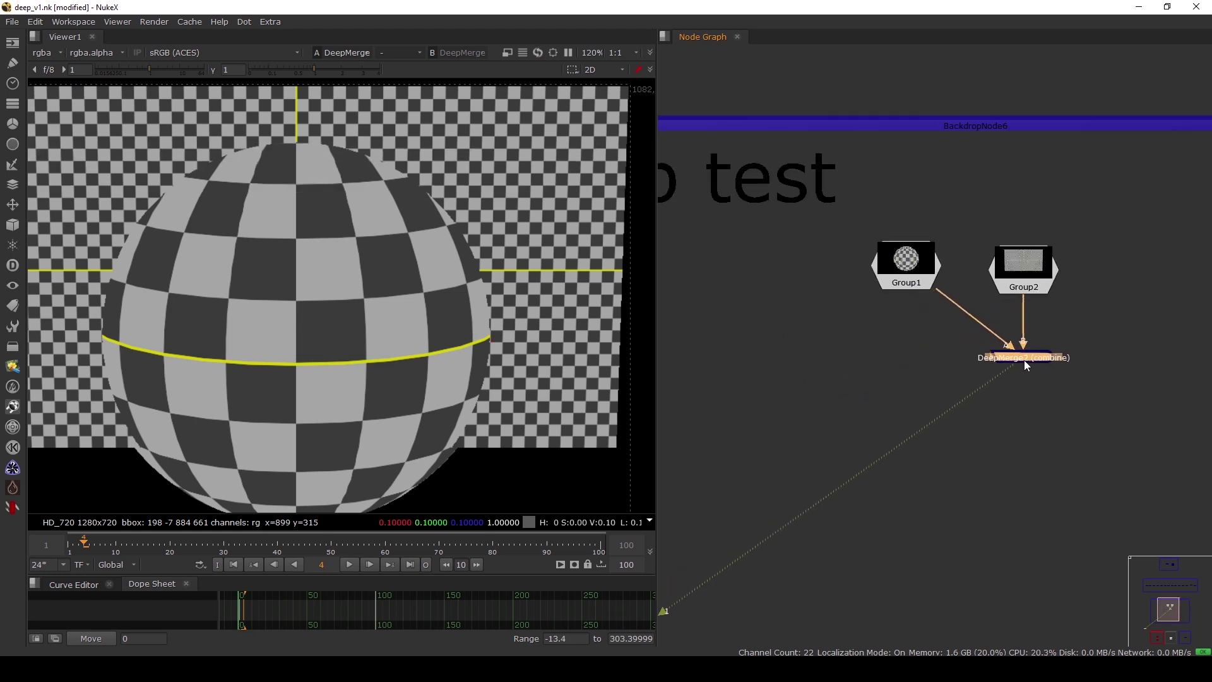
{"action": "scroll", "coordinate": [1023, 360], "scroll_direction": "up", "scroll_amount": 2}
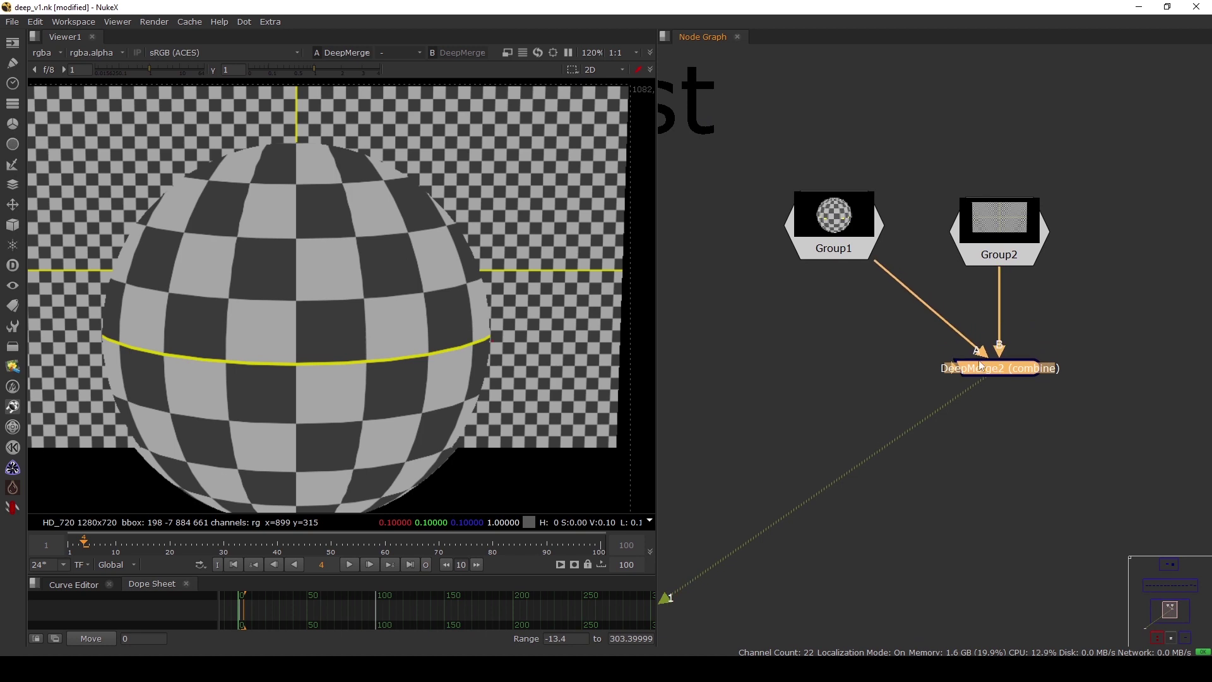
{"action": "left_click_drag", "start_coordinate": [1005, 238], "coordinate": [1004, 229]}
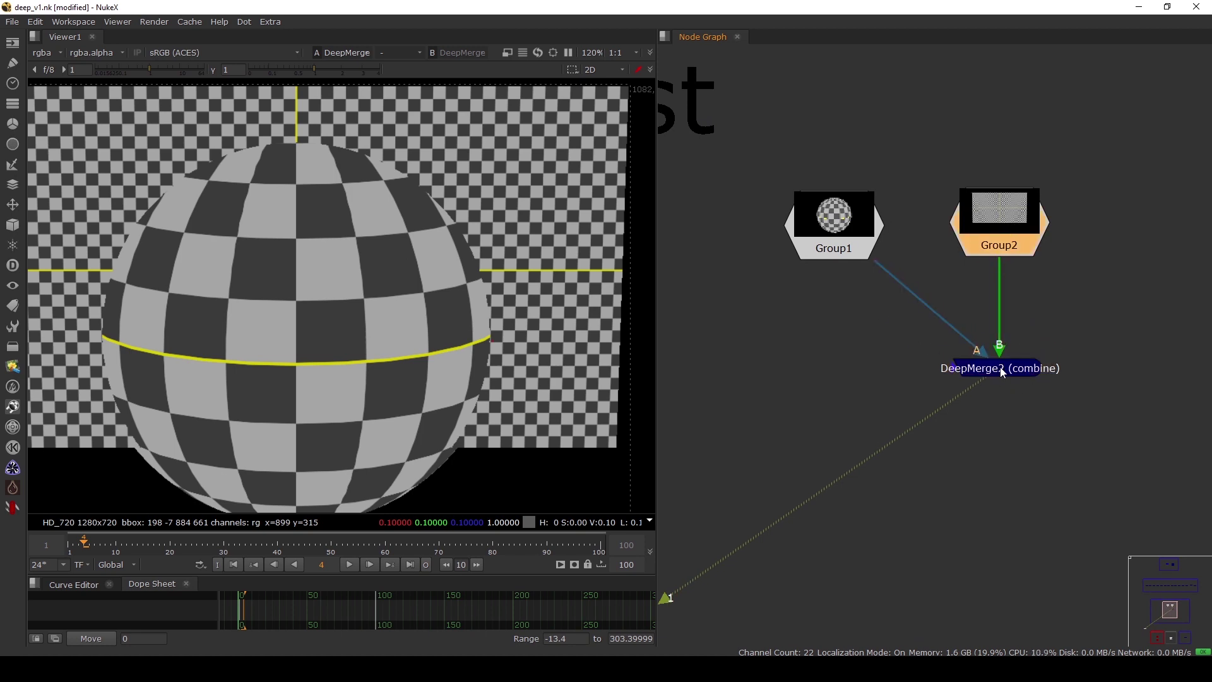
{"action": "left_click_drag", "start_coordinate": [1000, 373], "coordinate": [963, 394]}
Set the DeepMerge2 operation to holdout and close its properties
{"action": "double_click", "coordinate": [1003, 386]}
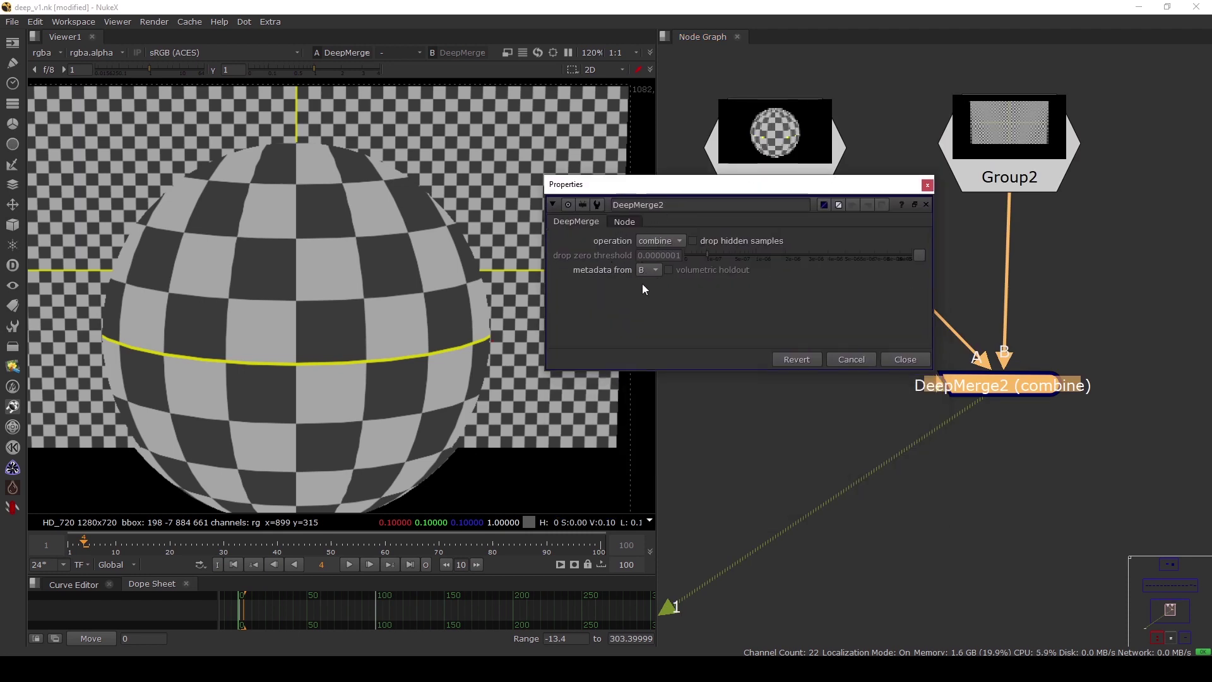
{"action": "left_click_drag", "start_coordinate": [741, 197], "coordinate": [699, 192]}
{"action": "left_click", "coordinate": [1009, 441]}
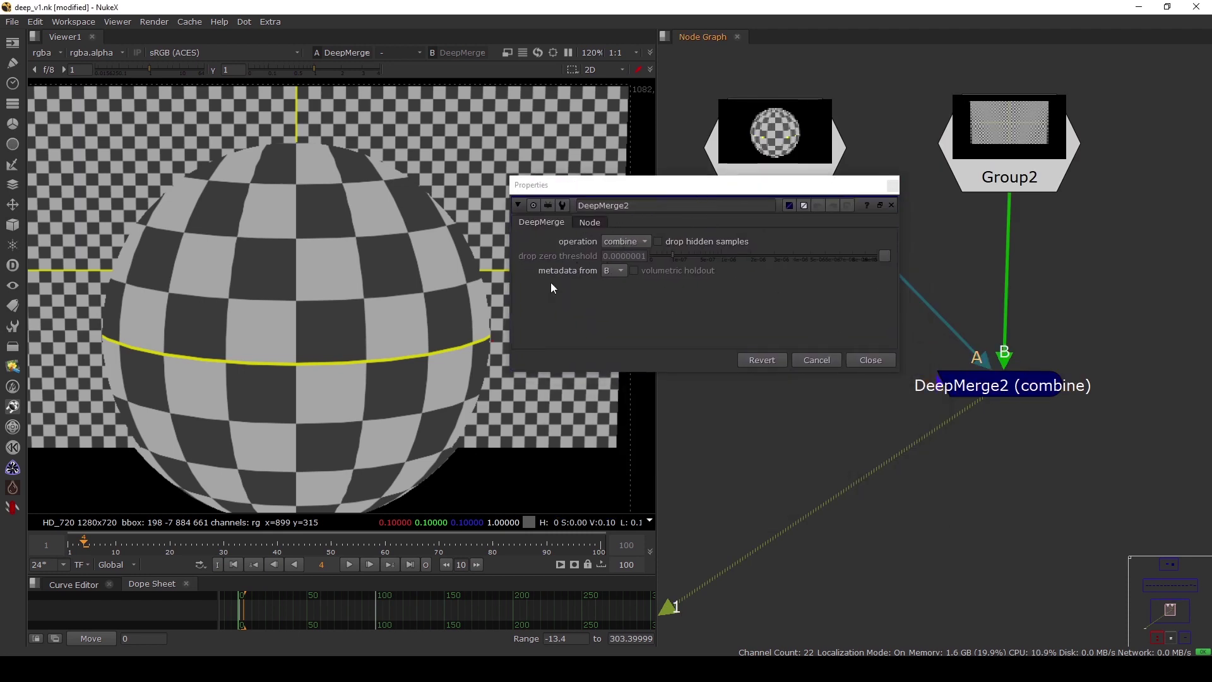
{"action": "left_click", "coordinate": [621, 242]}
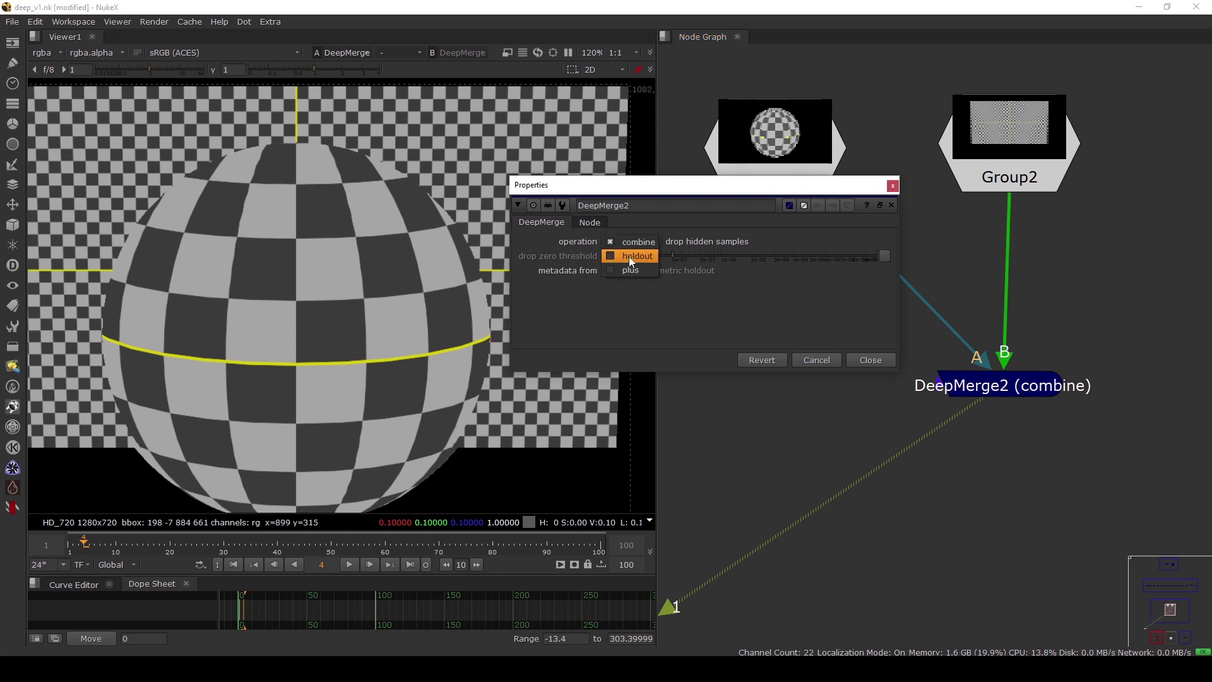
{"action": "left_click", "coordinate": [629, 257]}
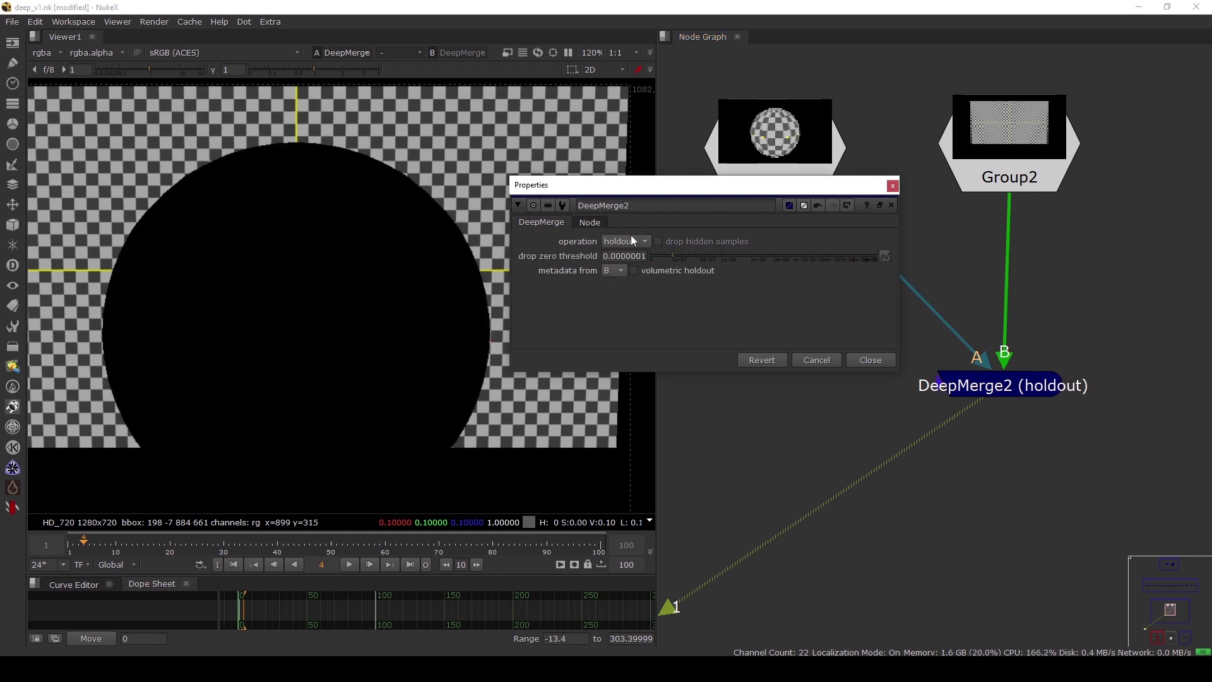
{"action": "left_click", "coordinate": [892, 186]}
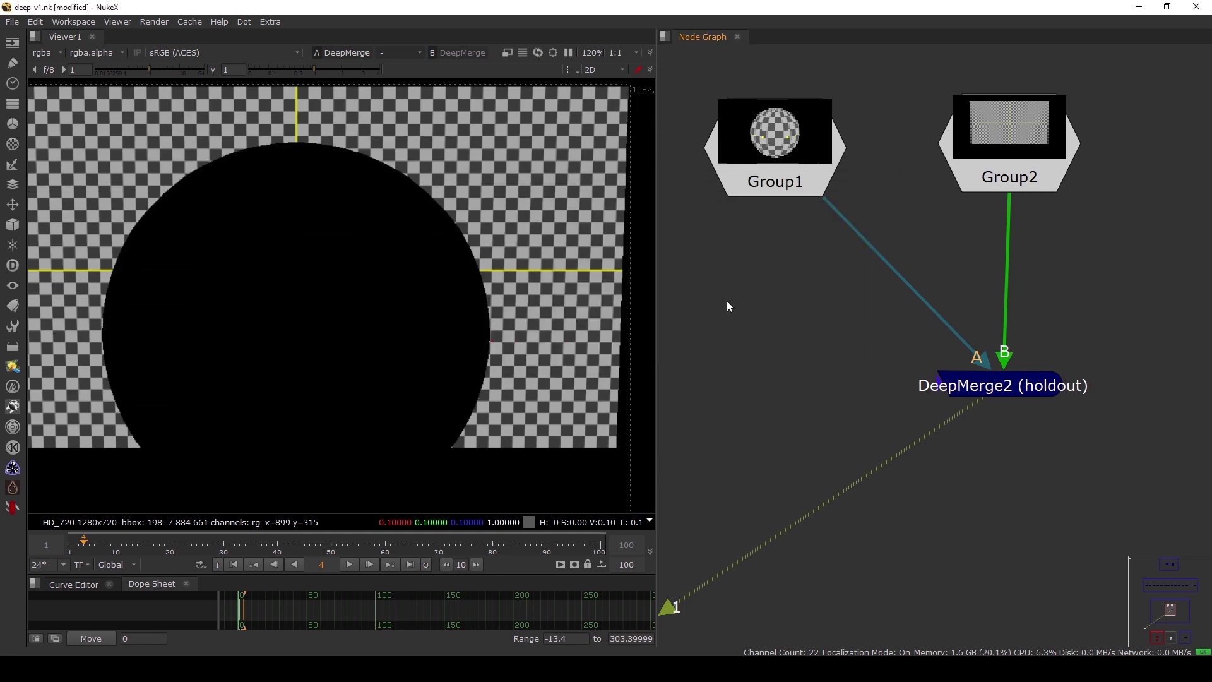
Swap the DeepMerge2 inputs so that Group2 feeds A, and compare the holdout with the node disabled and enabled
{"action": "left_click", "coordinate": [1024, 392]}
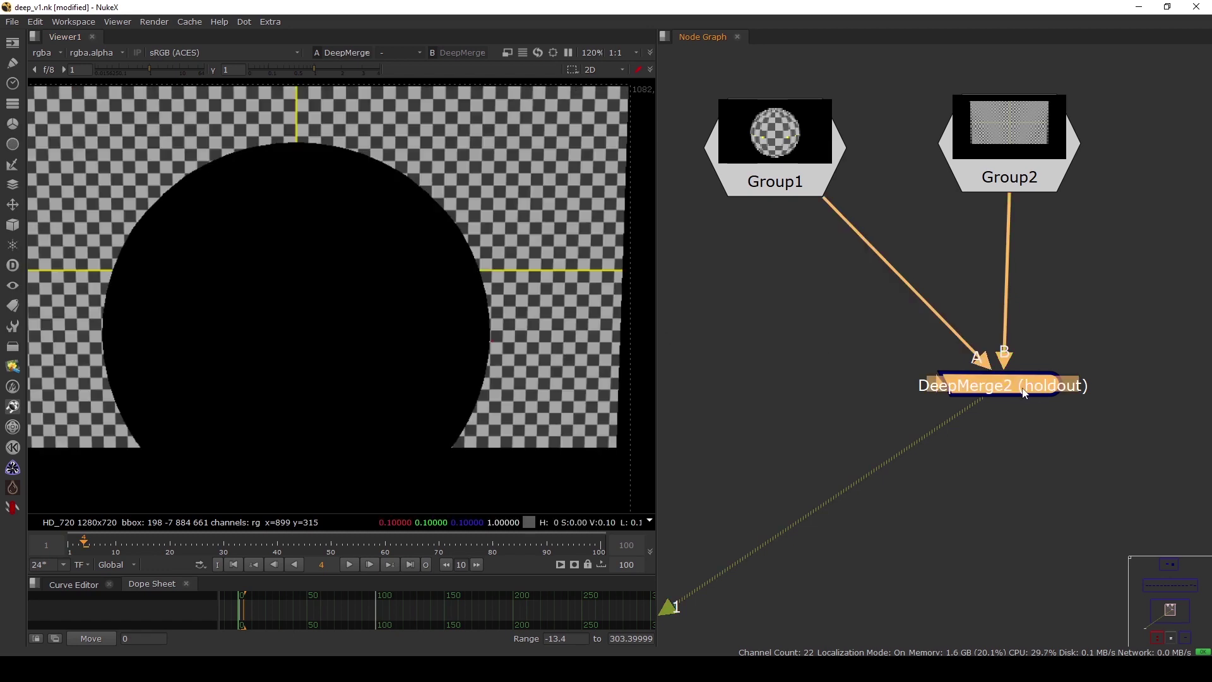
{"action": "key", "text": "shift+x"}
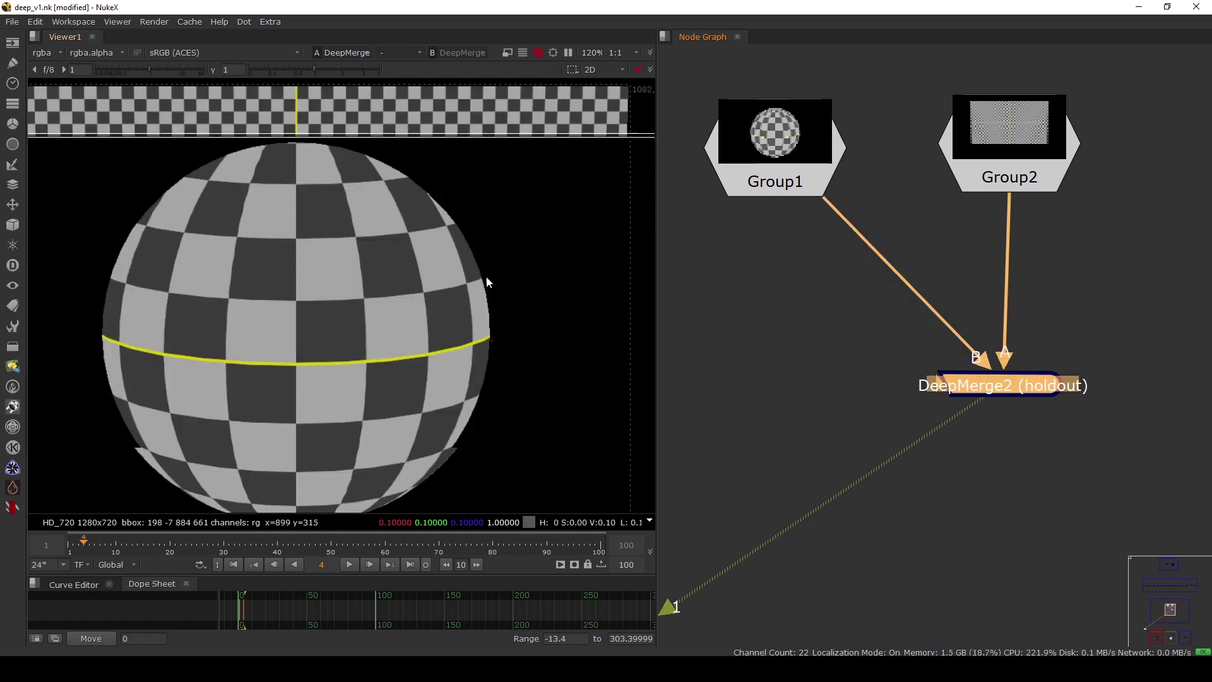
{"action": "key", "text": "d"}
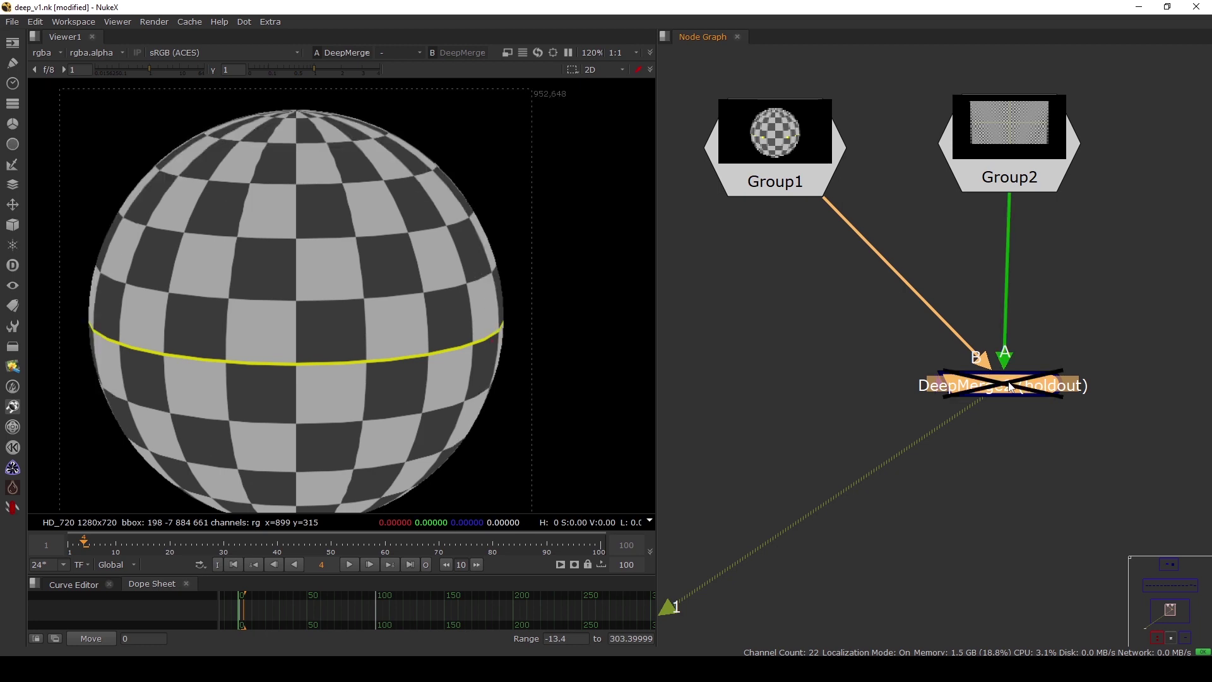
{"action": "key", "text": "d"}
{"action": "key", "text": "d"}
{"action": "key", "text": "d"}
{"action": "key", "text": "d"}
{"action": "key", "text": "d"}
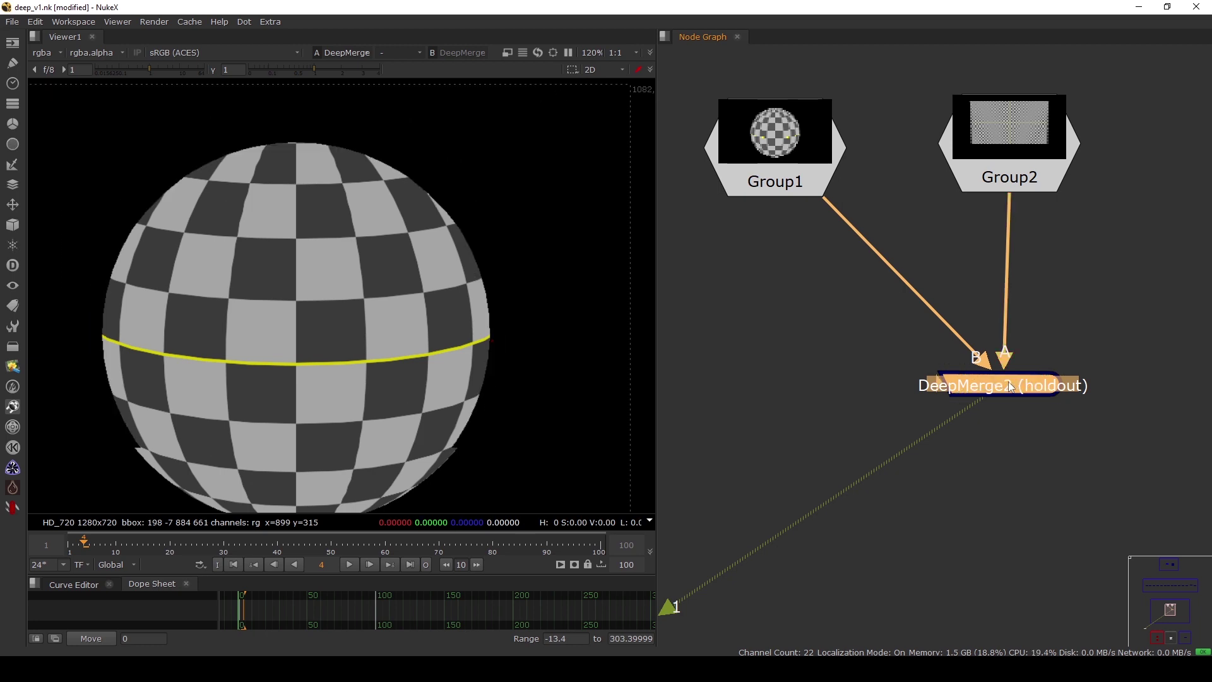
Swap the DeepMerge2 inputs back so that Group1 feeds A, inspect the sphere's held-out edge, and return the operation to combine
{"action": "key", "text": "shift+x"}
{"action": "scroll", "coordinate": [488, 301], "scroll_direction": "up", "scroll_amount": 4}
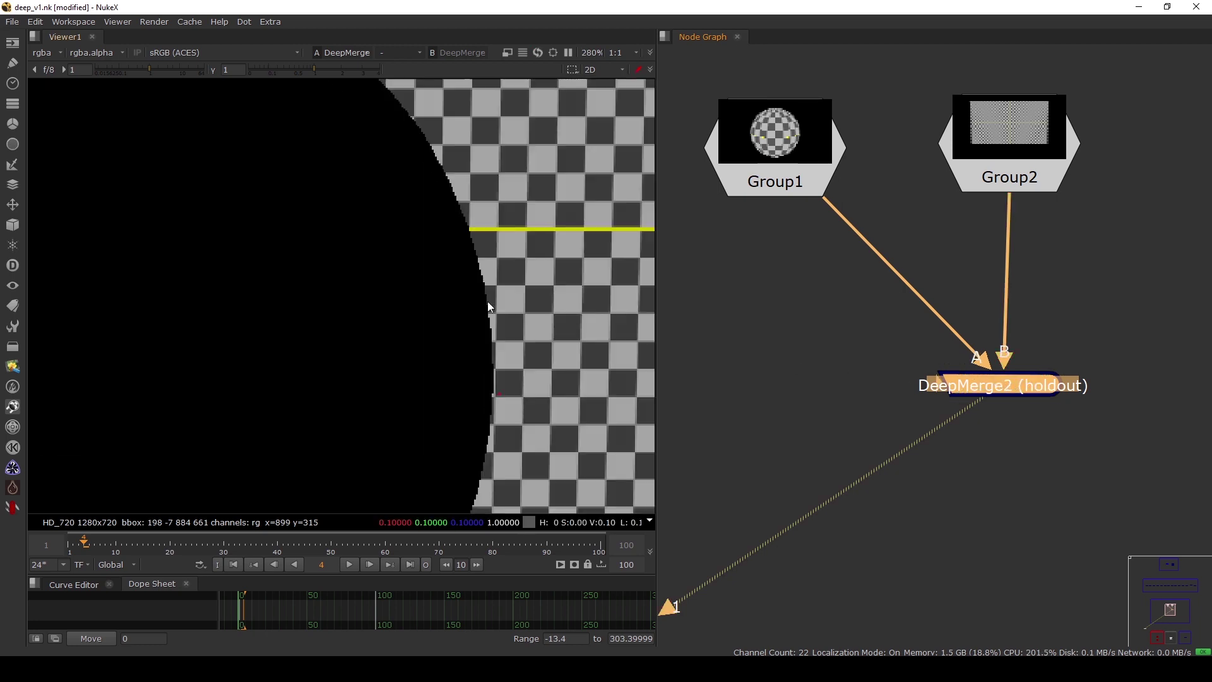
{"action": "key", "text": "f"}
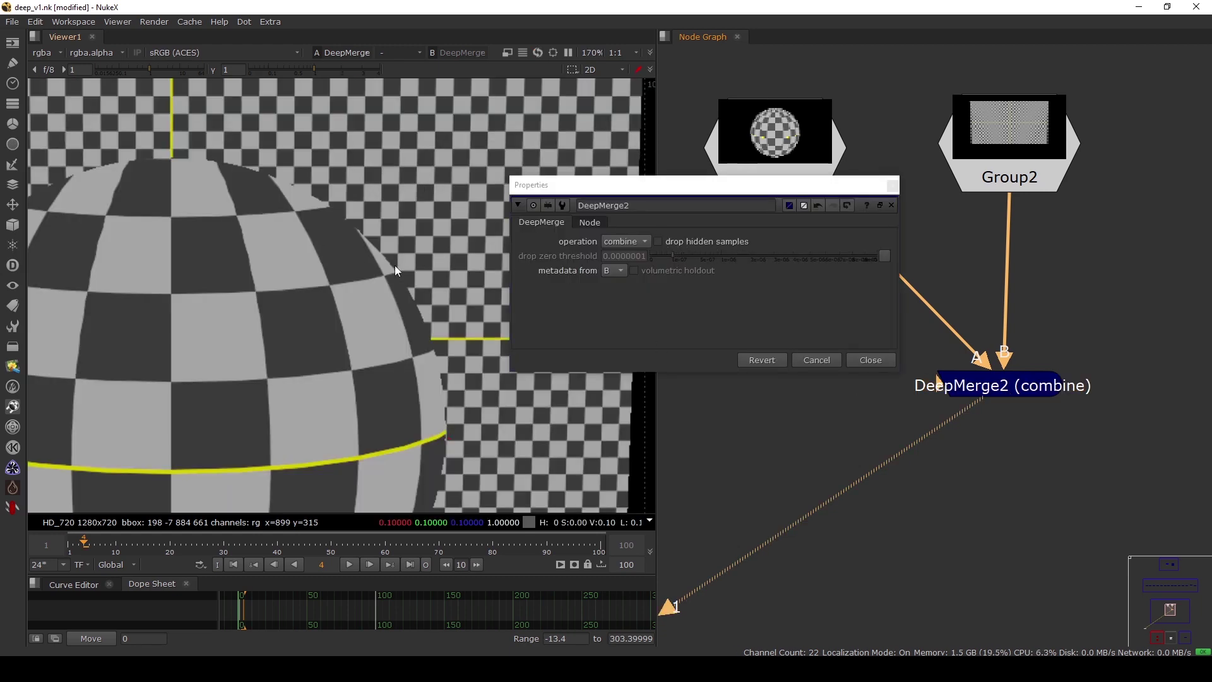
Compare Group1 with the DeepMerge2 result in the viewer, and enable drop hidden samples on DeepMerge2
{"action": "left_click_drag", "start_coordinate": [661, 185], "coordinate": [675, 176]}
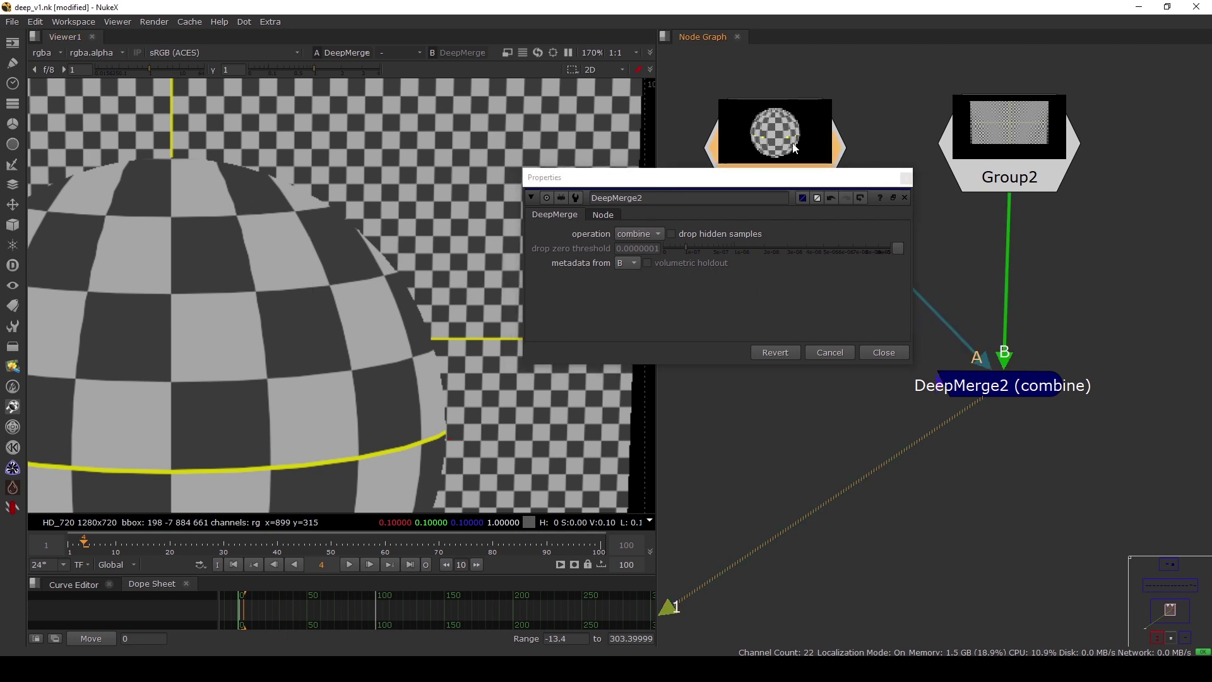
{"action": "key", "text": "1"}
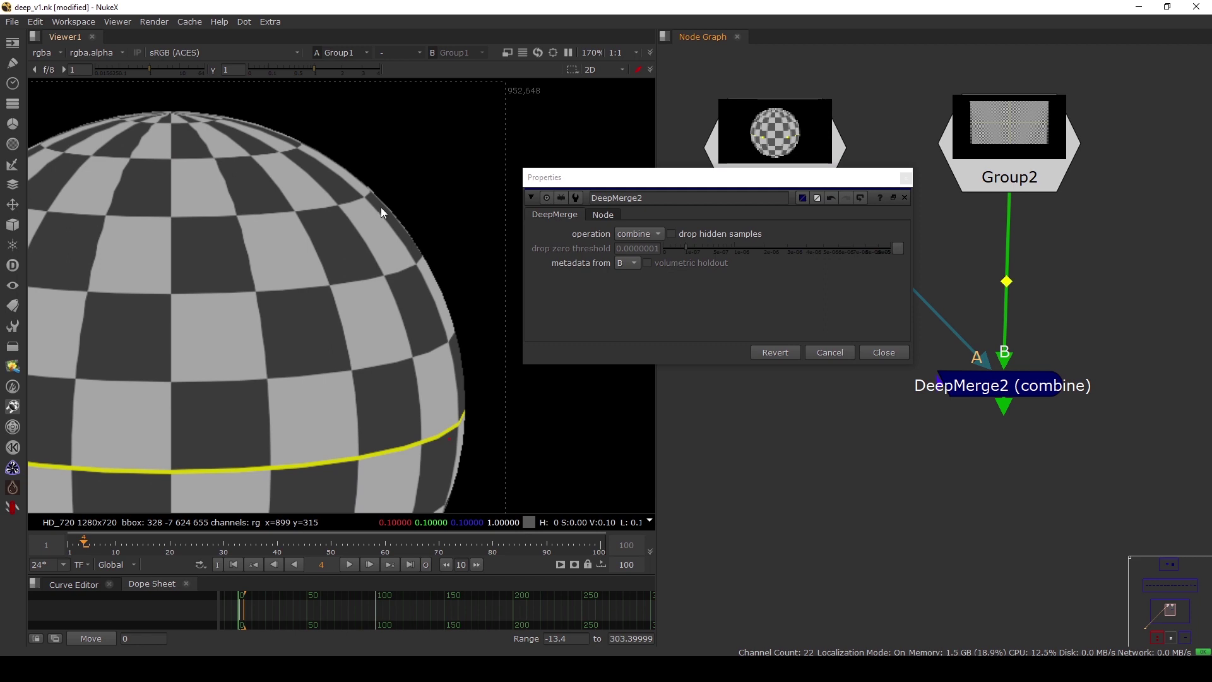
{"action": "key", "text": "1"}
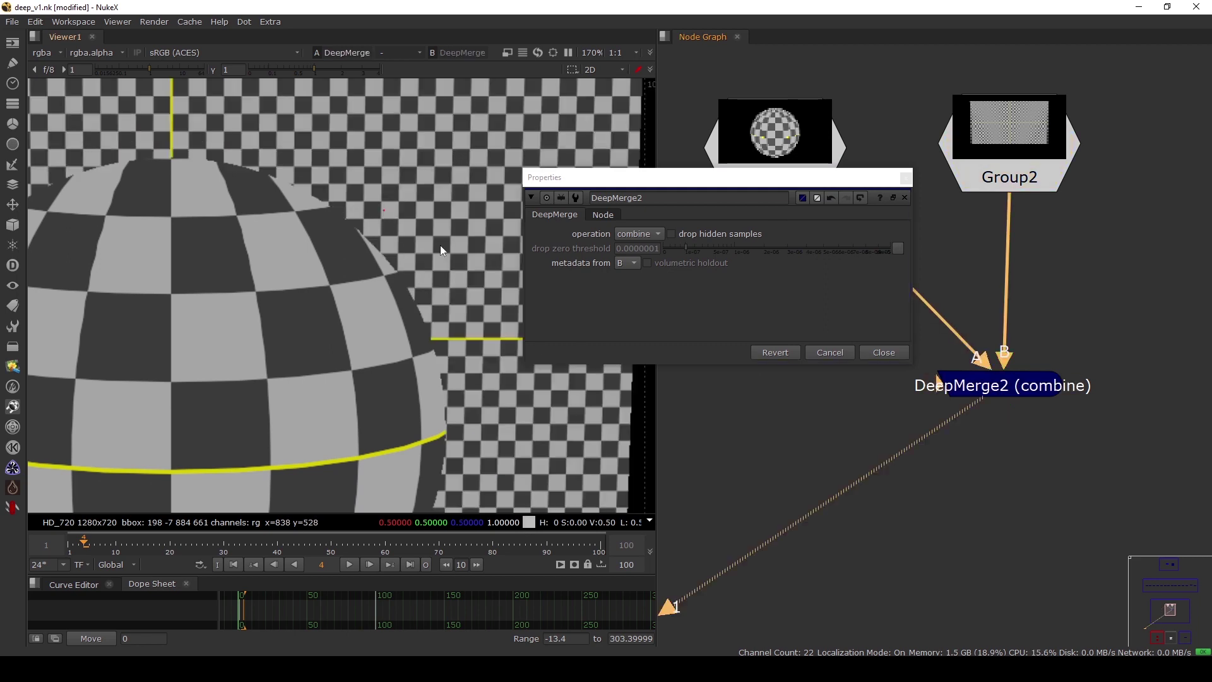
{"action": "left_click", "coordinate": [706, 236]}
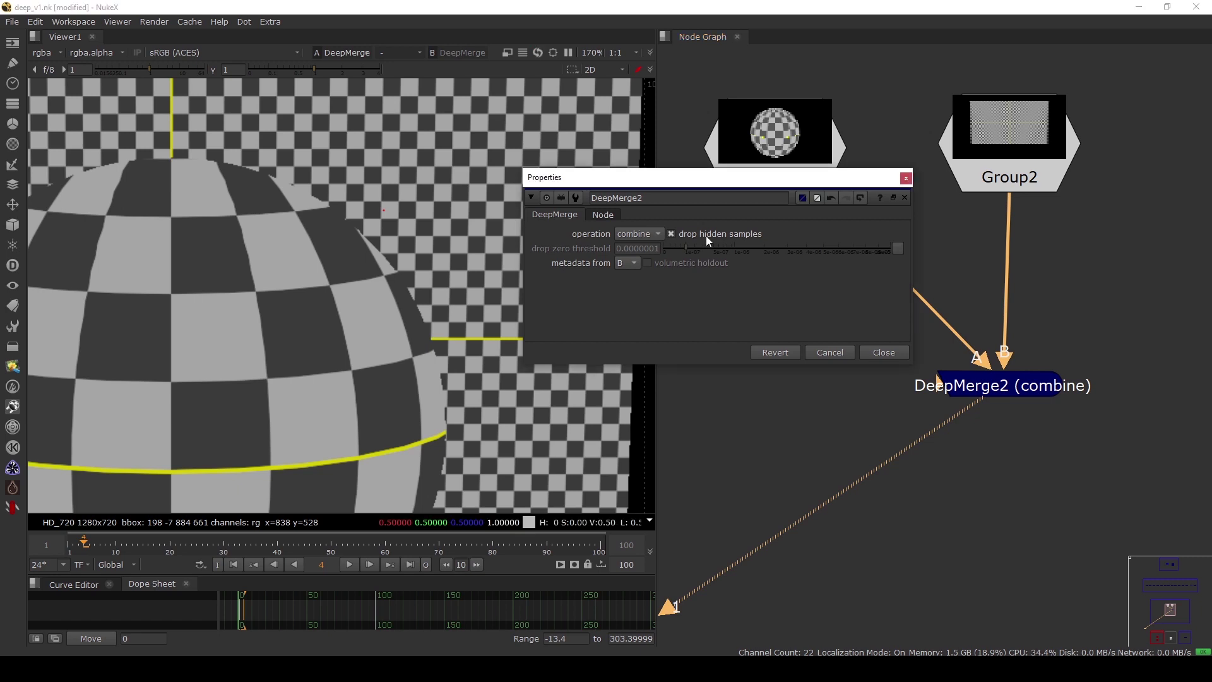
{"action": "left_click", "coordinate": [882, 353]}
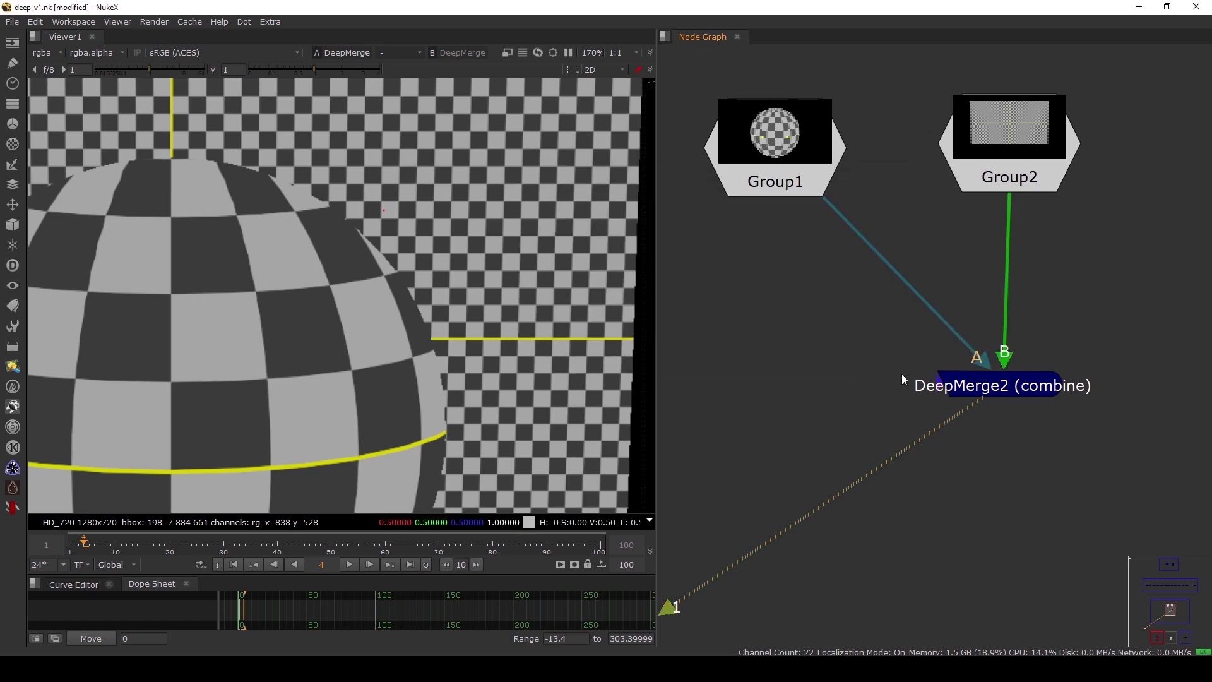
Review the row of deep nodes up to DeepCrop1 and return to the DeepMerge2 test setup
{"action": "scroll", "coordinate": [902, 375], "scroll_direction": "down", "scroll_amount": 10}
{"action": "scroll", "coordinate": [927, 272], "scroll_direction": "up", "scroll_amount": 6}
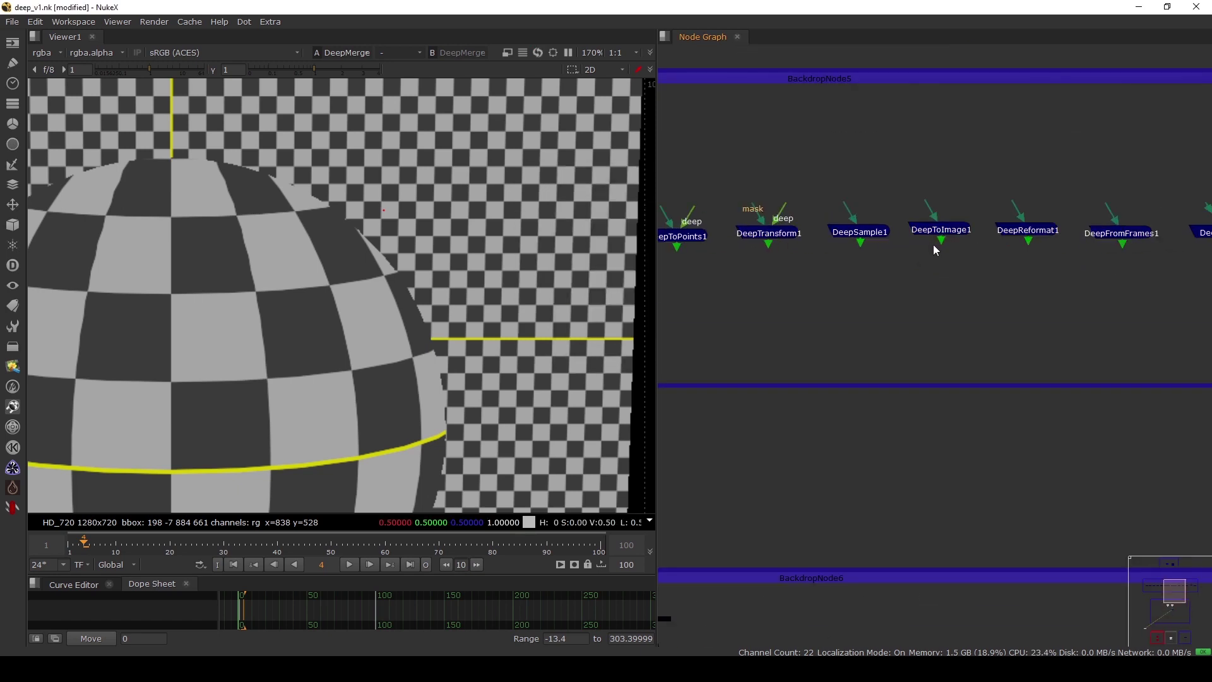
{"action": "middle_click_drag", "start_coordinate": [969, 254], "coordinate": [785, 256]}
{"action": "left_click", "coordinate": [1034, 241]}
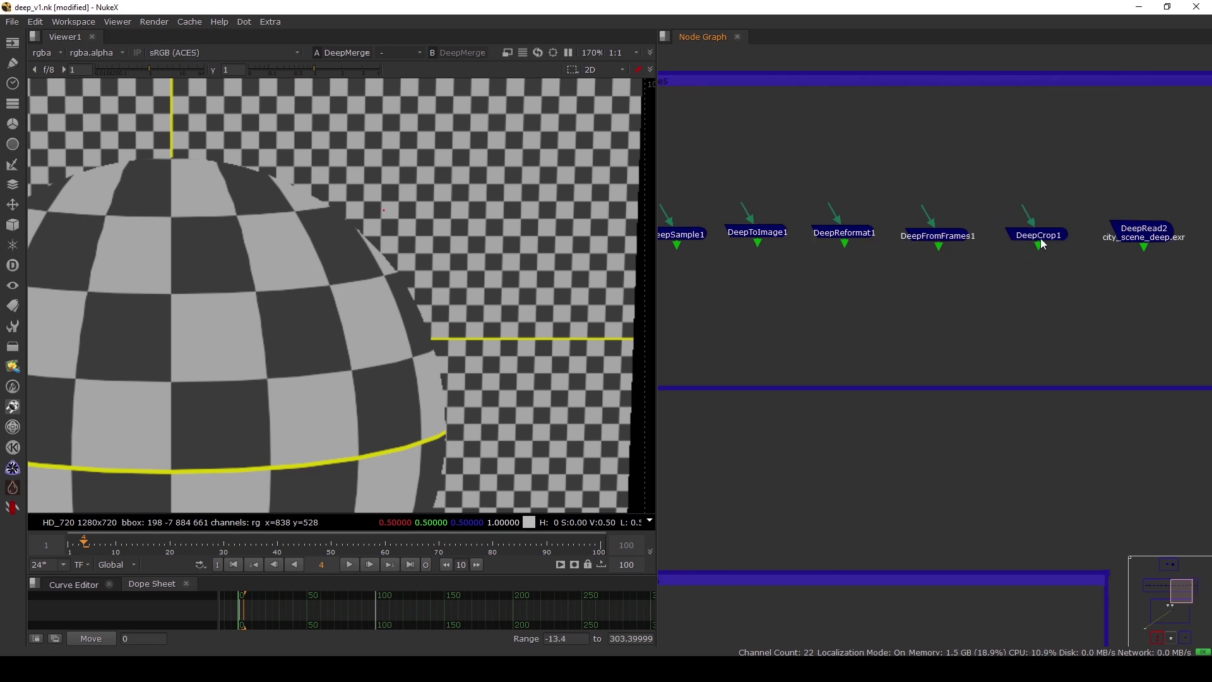
{"action": "left_click", "coordinate": [1041, 239]}
{"action": "scroll", "coordinate": [998, 278], "scroll_direction": "down", "scroll_amount": 5}
{"action": "scroll", "coordinate": [942, 330], "scroll_direction": "up", "scroll_amount": 6}
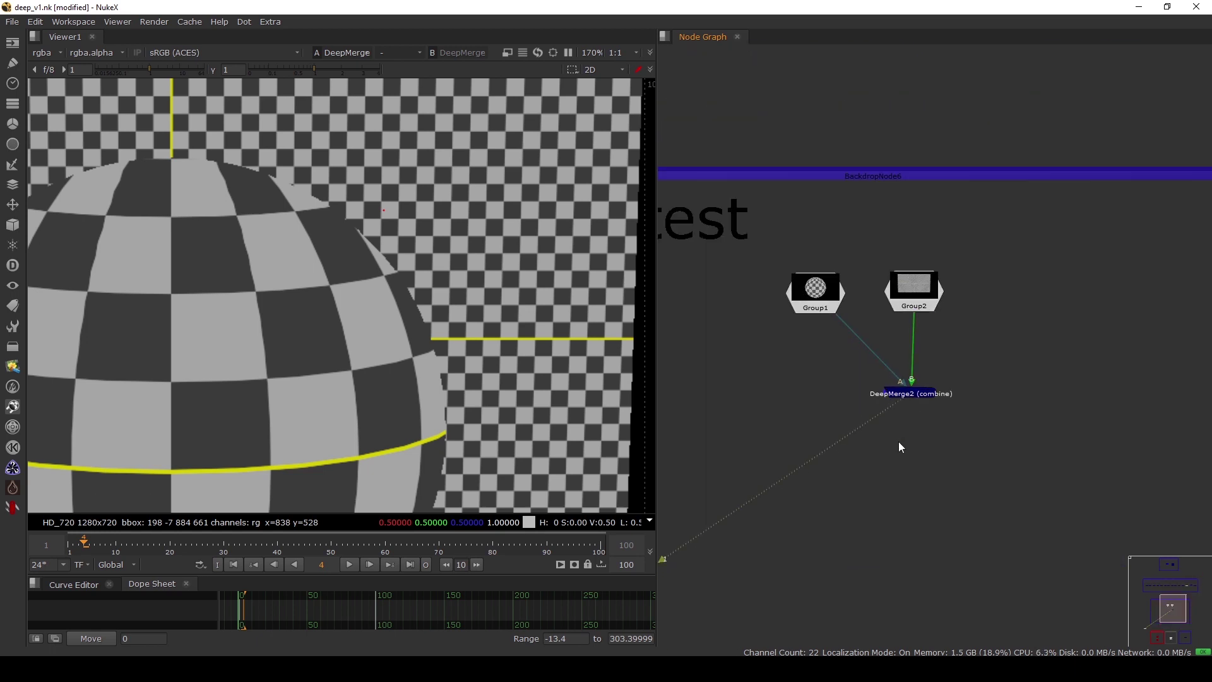
Paste a DeepCrop node connected to DeepMerge2 and align it directly below the merge
{"action": "key", "text": "ctrl+v"}
{"action": "scroll", "coordinate": [899, 441], "scroll_direction": "up", "scroll_amount": 3}
{"action": "left_click_drag", "start_coordinate": [876, 398], "coordinate": [922, 347]}
{"action": "left_click_drag", "start_coordinate": [912, 440], "coordinate": [932, 436]}
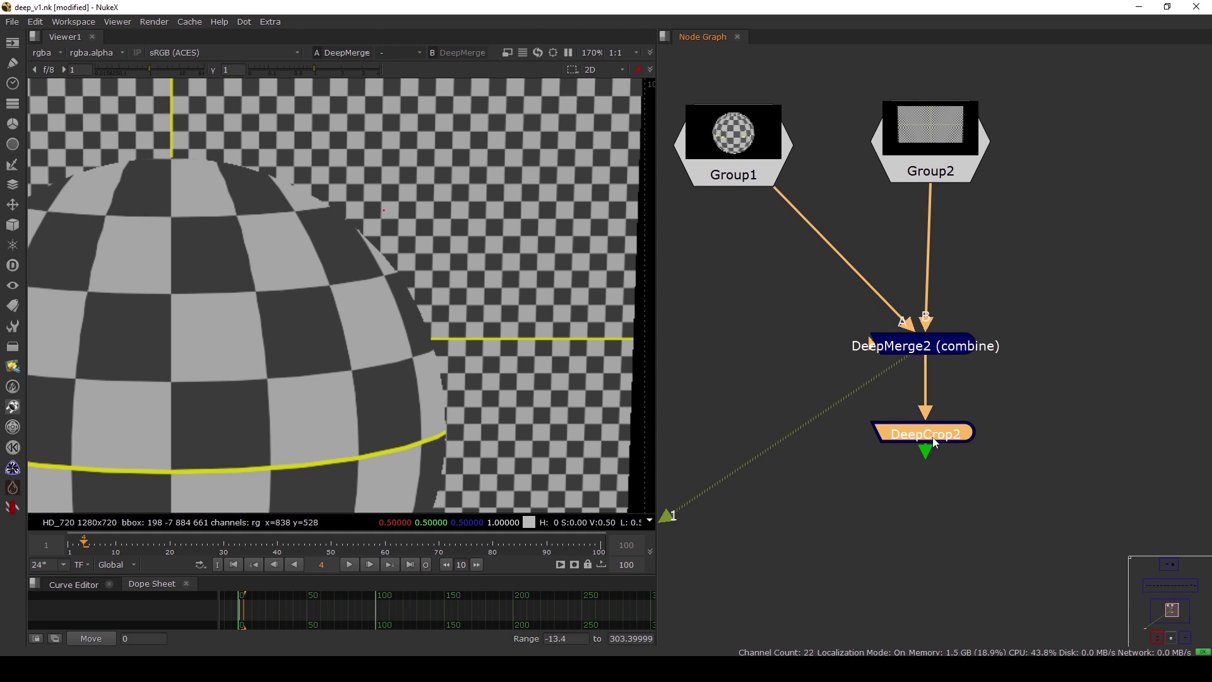
Compare the z depth and deep illustrations, and review the cropped output and range settings of DeepCrop2
{"action": "scroll", "coordinate": [933, 437], "scroll_direction": "down", "scroll_amount": 8}
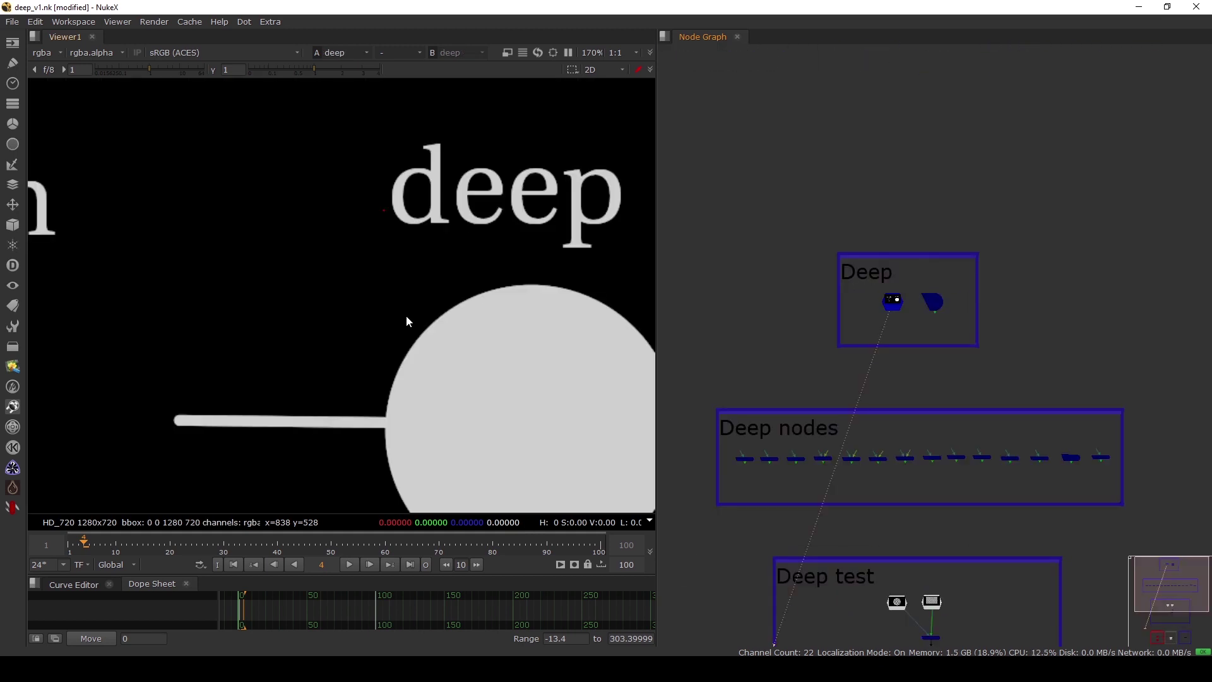
{"action": "key", "text": "f"}
{"action": "scroll", "coordinate": [450, 264], "scroll_direction": "up", "scroll_amount": 3}
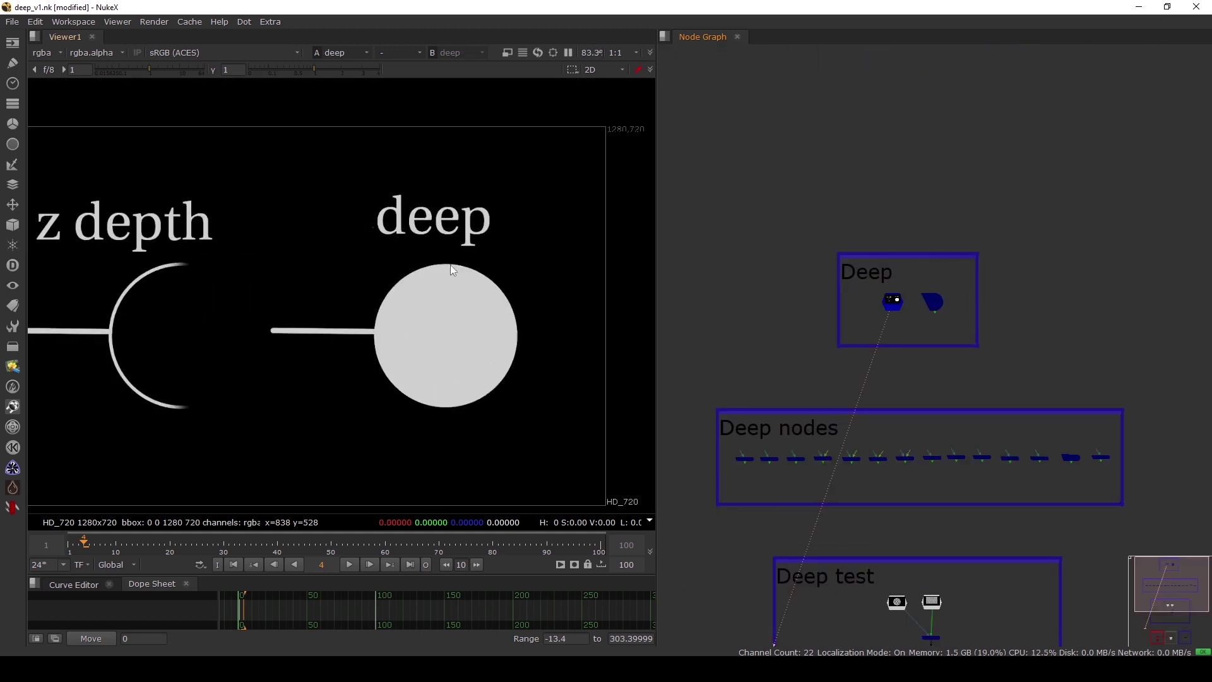
{"action": "left_click_drag", "start_coordinate": [444, 261], "coordinate": [541, 427]}
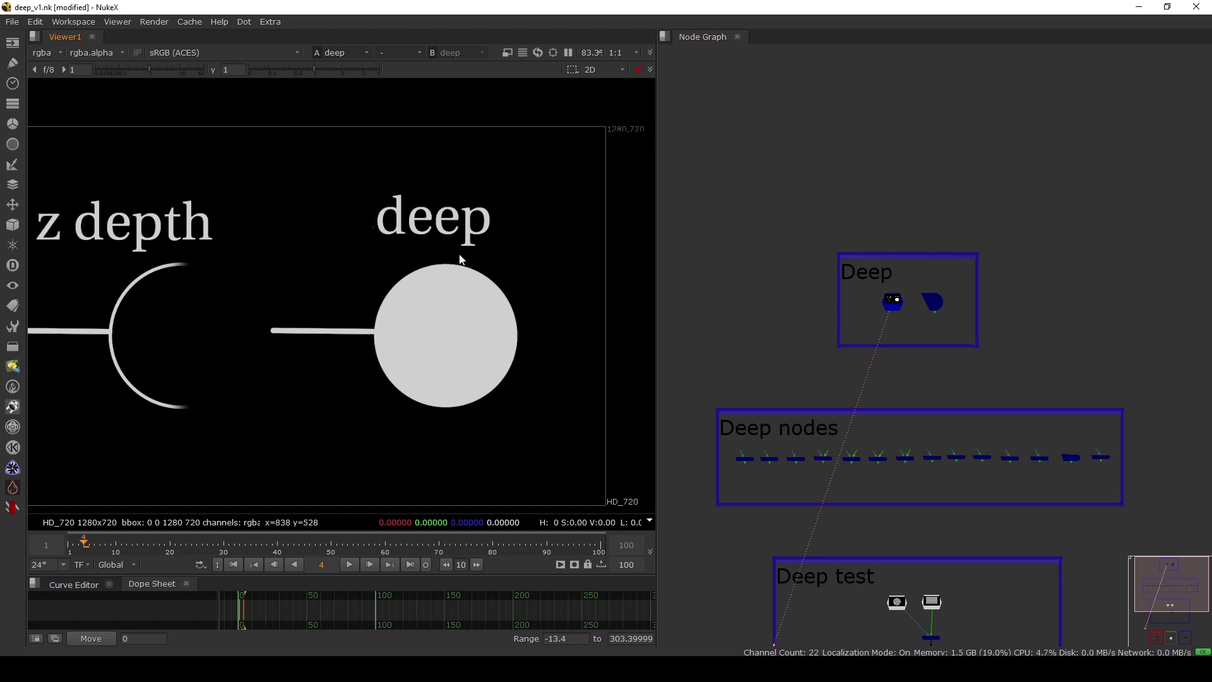
{"action": "left_click_drag", "start_coordinate": [457, 250], "coordinate": [545, 403]}
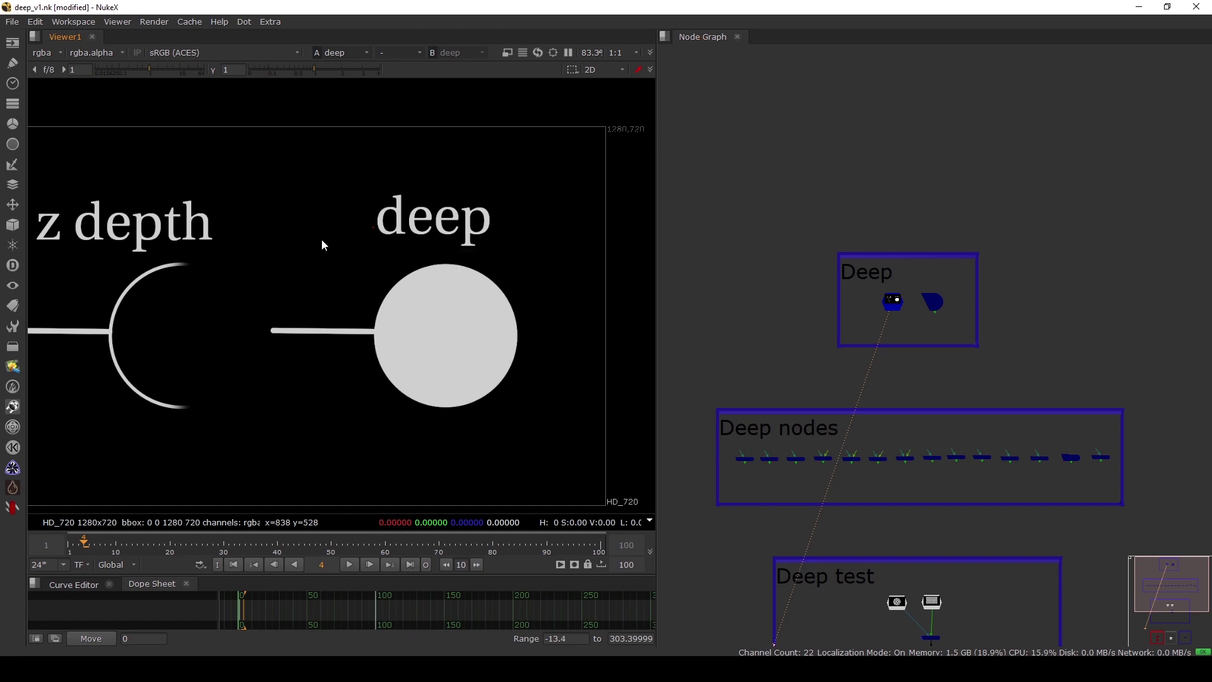
{"action": "left_click_drag", "start_coordinate": [322, 245], "coordinate": [559, 436]}
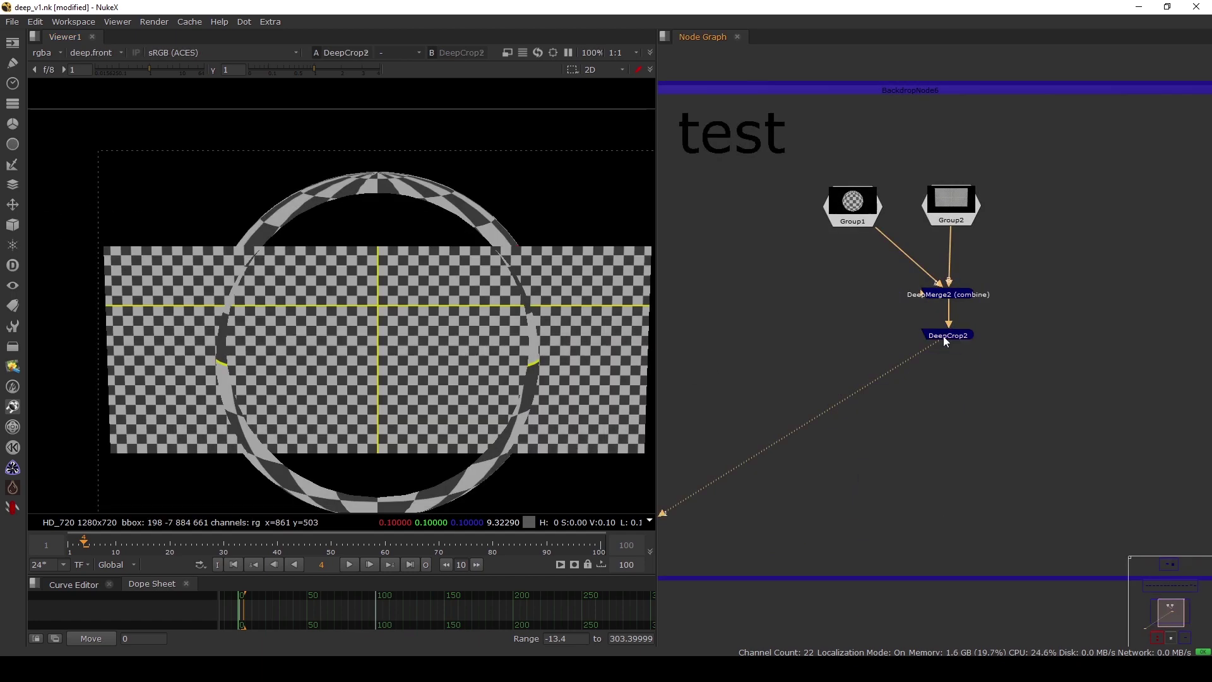
{"action": "double_click", "coordinate": [943, 336]}
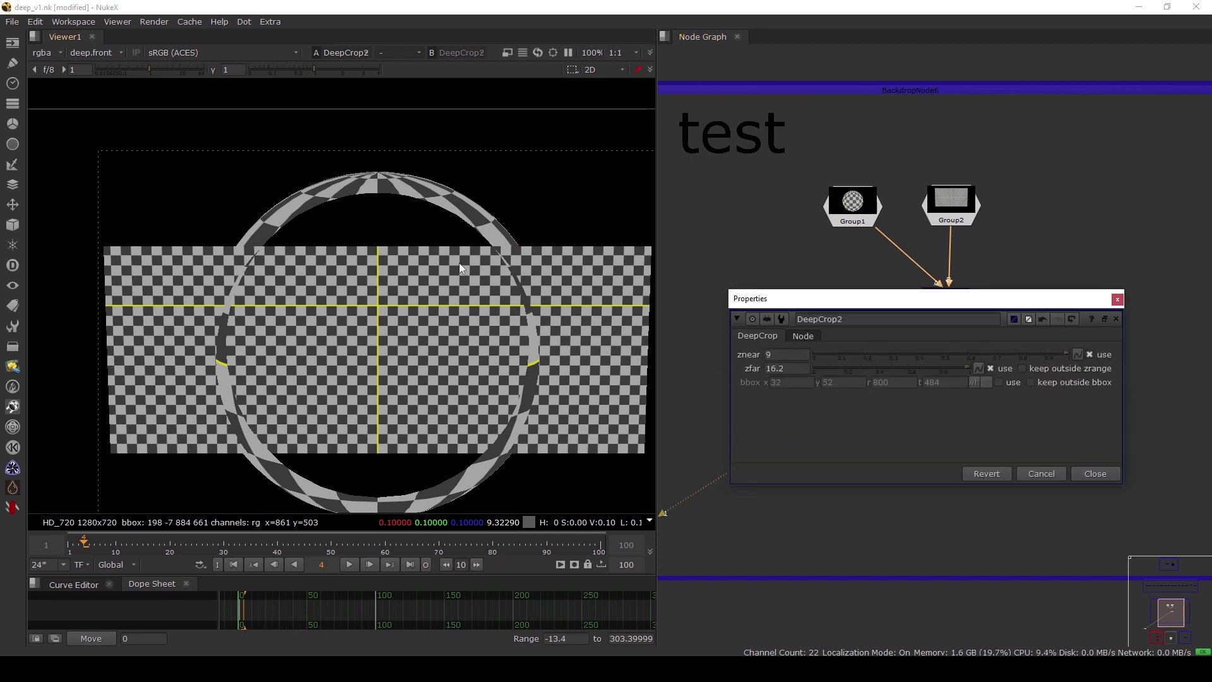
{"action": "left_click", "coordinate": [1117, 299]}
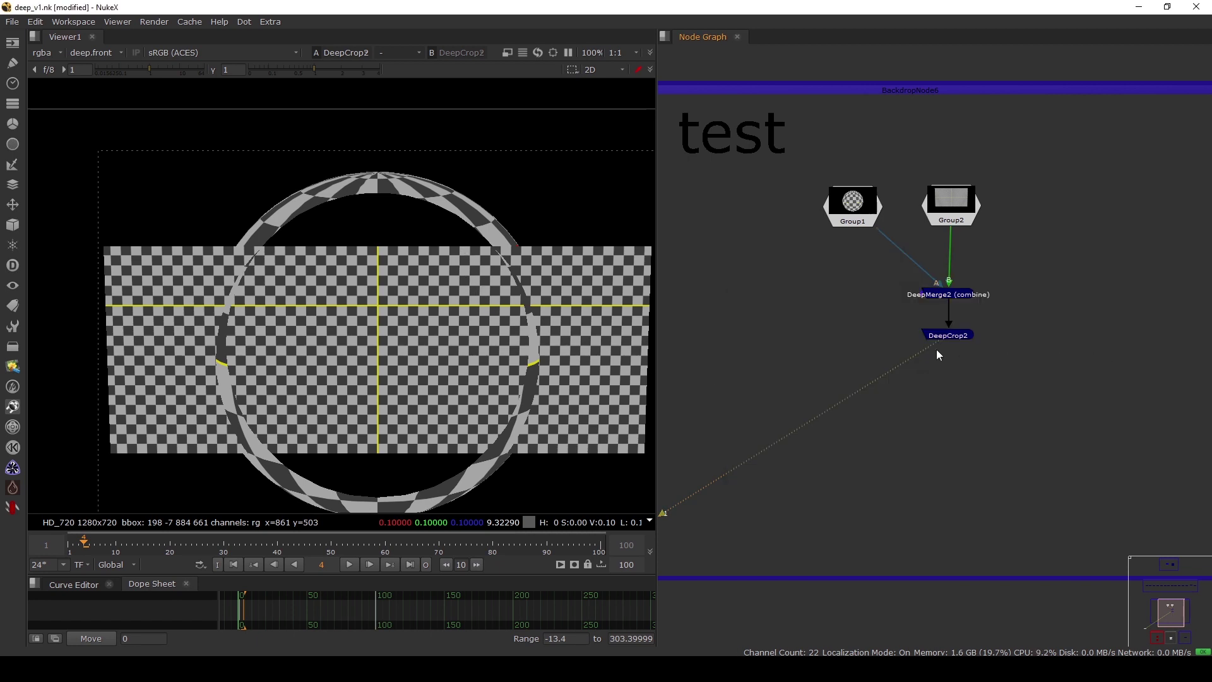
Add a DeepToPoints node and connect its deep input to DeepCrop2
{"action": "key", "text": "Tab"}
{"action": "type", "text": "d"}
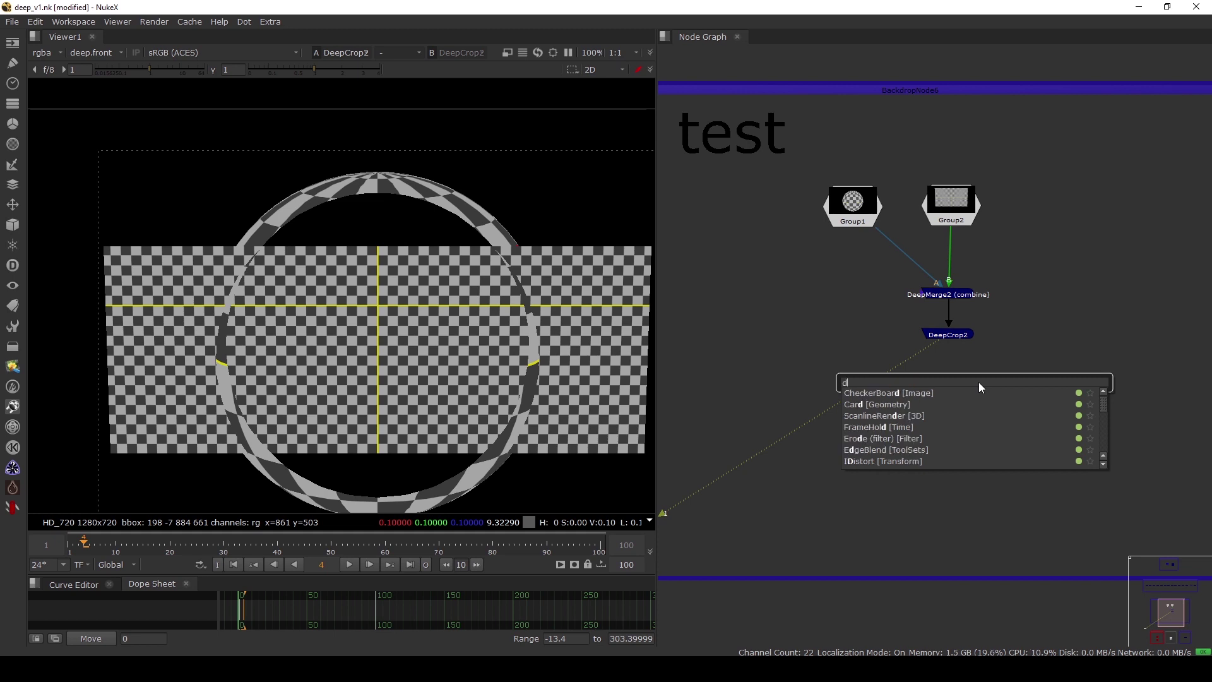
{"action": "type", "text": "depto"}
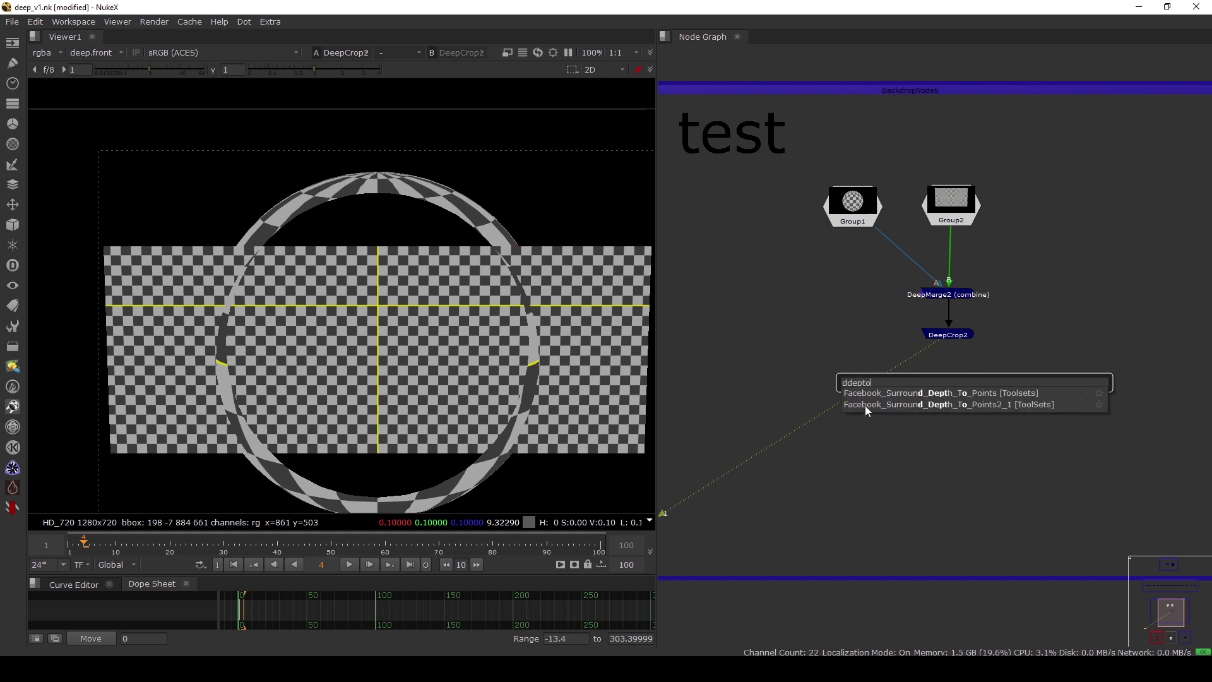
{"action": "key", "text": "BackSpace"}
{"action": "key", "text": "BackSpace"}
{"action": "key", "text": "BackSpace"}
{"action": "key", "text": "BackSpace"}
{"action": "key", "text": "BackSpace"}
{"action": "left_click", "coordinate": [868, 403]}
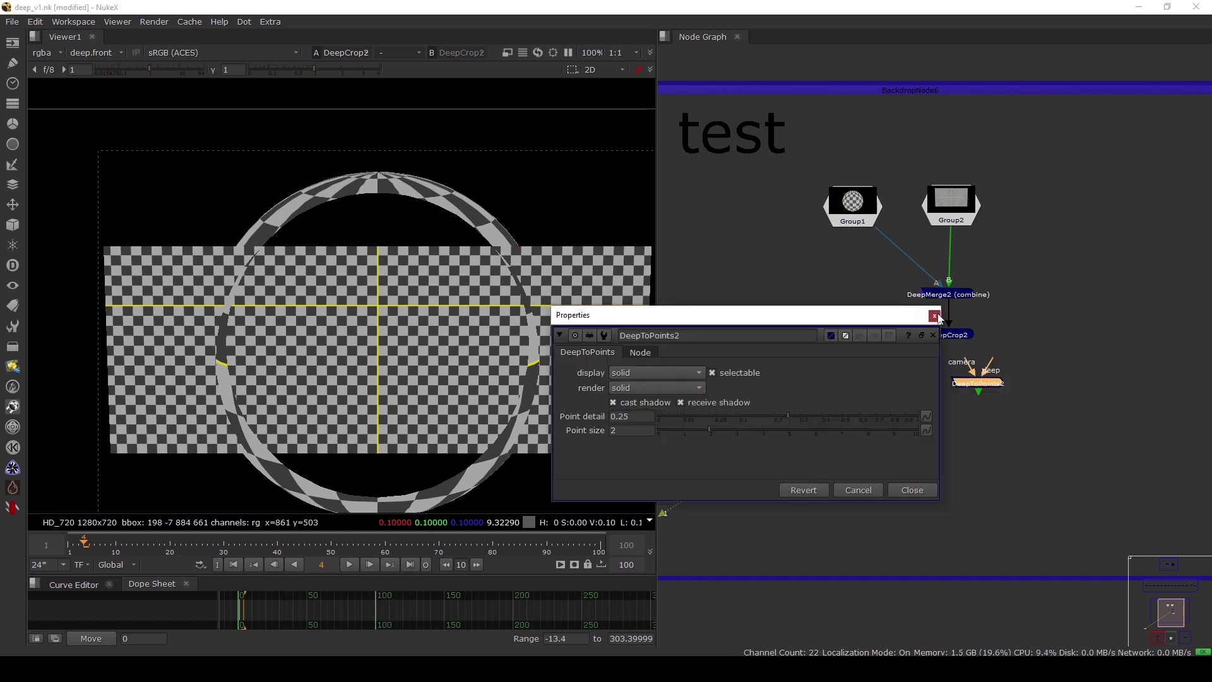
{"action": "left_click", "coordinate": [934, 316]}
{"action": "left_click_drag", "start_coordinate": [964, 383], "coordinate": [949, 419]}
Paste a camera node beside the deep chain and connect it to the camera input of DeepToPoints2
{"action": "left_click", "coordinate": [814, 281]}
{"action": "key", "text": "ctrl+v"}
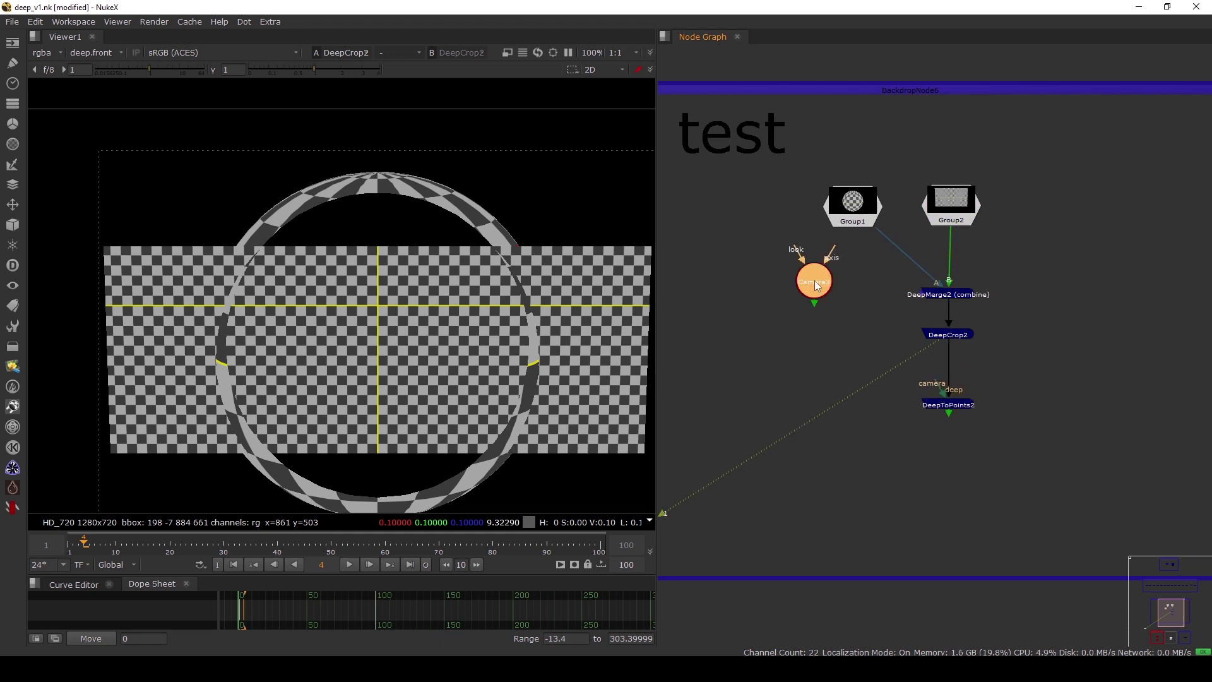
{"action": "left_click_drag", "start_coordinate": [814, 281], "coordinate": [794, 341]}
{"action": "left_click_drag", "start_coordinate": [935, 382], "coordinate": [793, 355]}
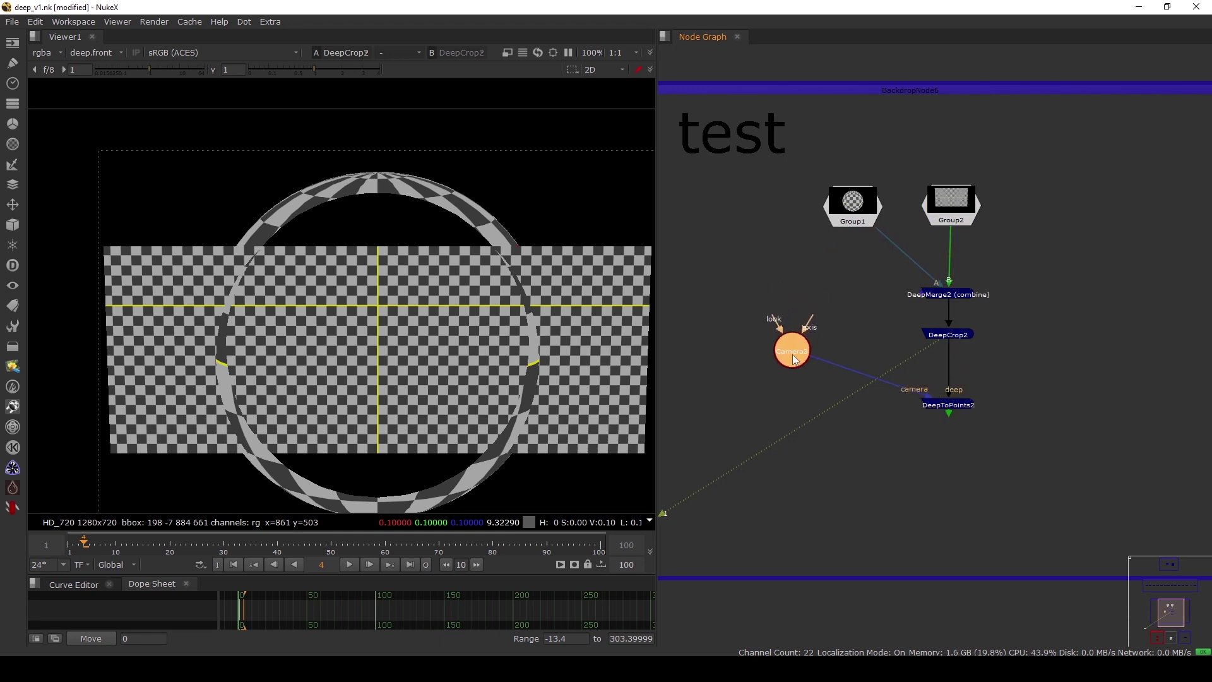
Display DeepToPoints2 in the 3D viewer and examine the cropped point cloud of the sphere and plane
{"action": "double_click", "coordinate": [945, 404]}
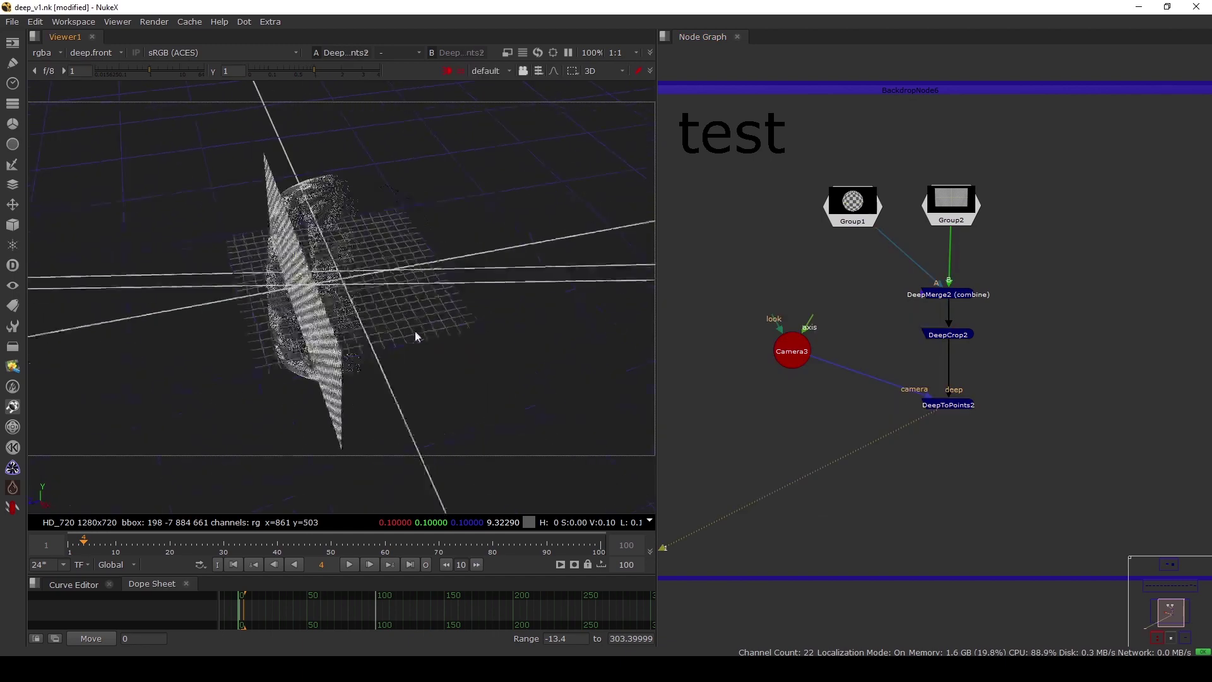
{"action": "left_click_drag", "start_coordinate": [414, 335], "coordinate": [353, 281], "text": "ctrl"}
{"action": "middle_click_drag", "start_coordinate": [353, 281], "coordinate": [464, 256], "text": "alt"}
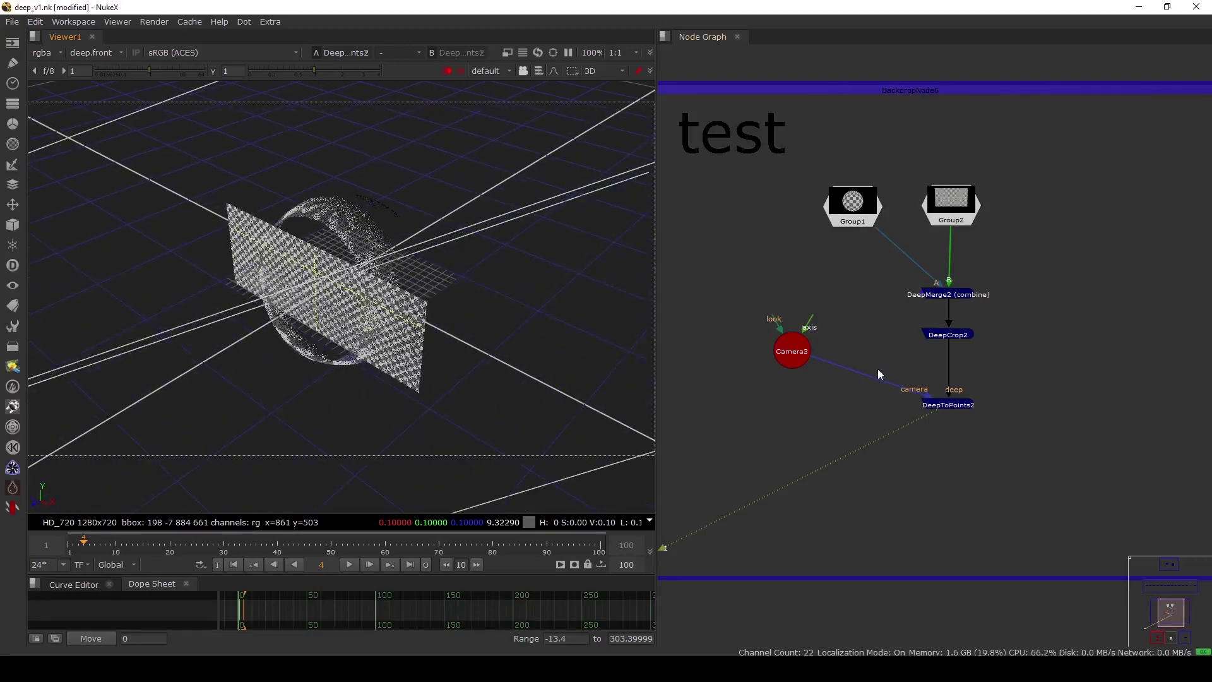
{"action": "left_click_drag", "start_coordinate": [798, 359], "coordinate": [795, 392]}
{"action": "left_click", "coordinate": [945, 406]}
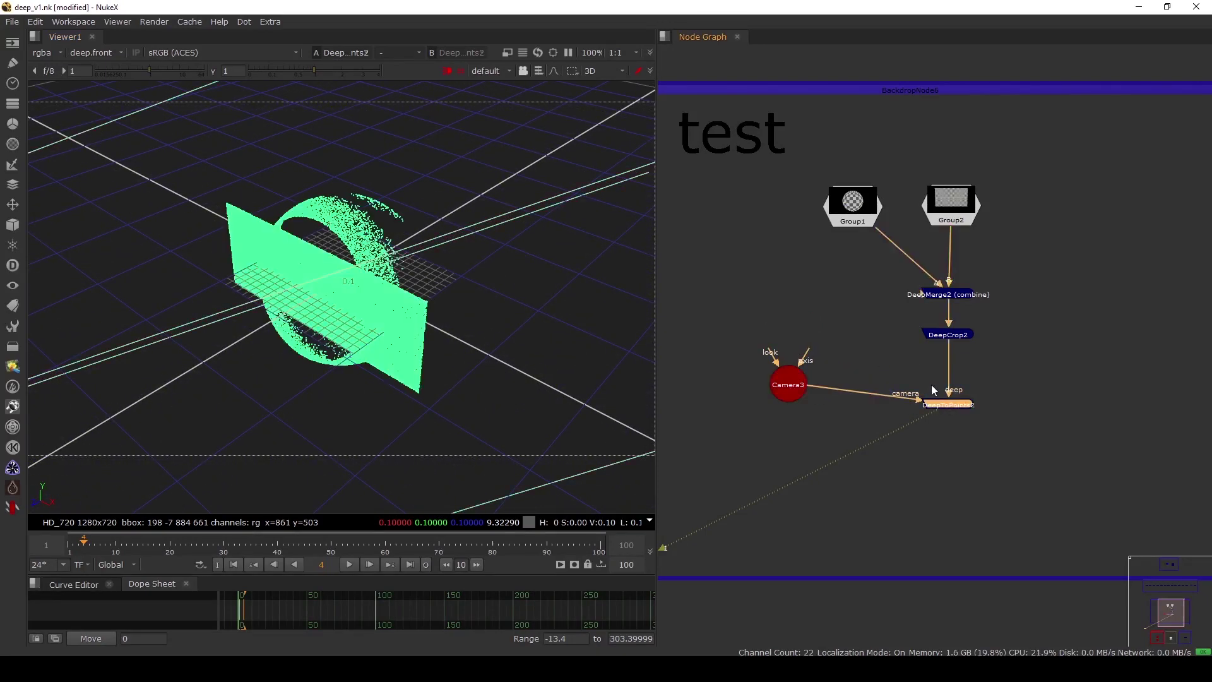
{"action": "scroll", "coordinate": [955, 435], "scroll_direction": "up", "scroll_amount": 4}
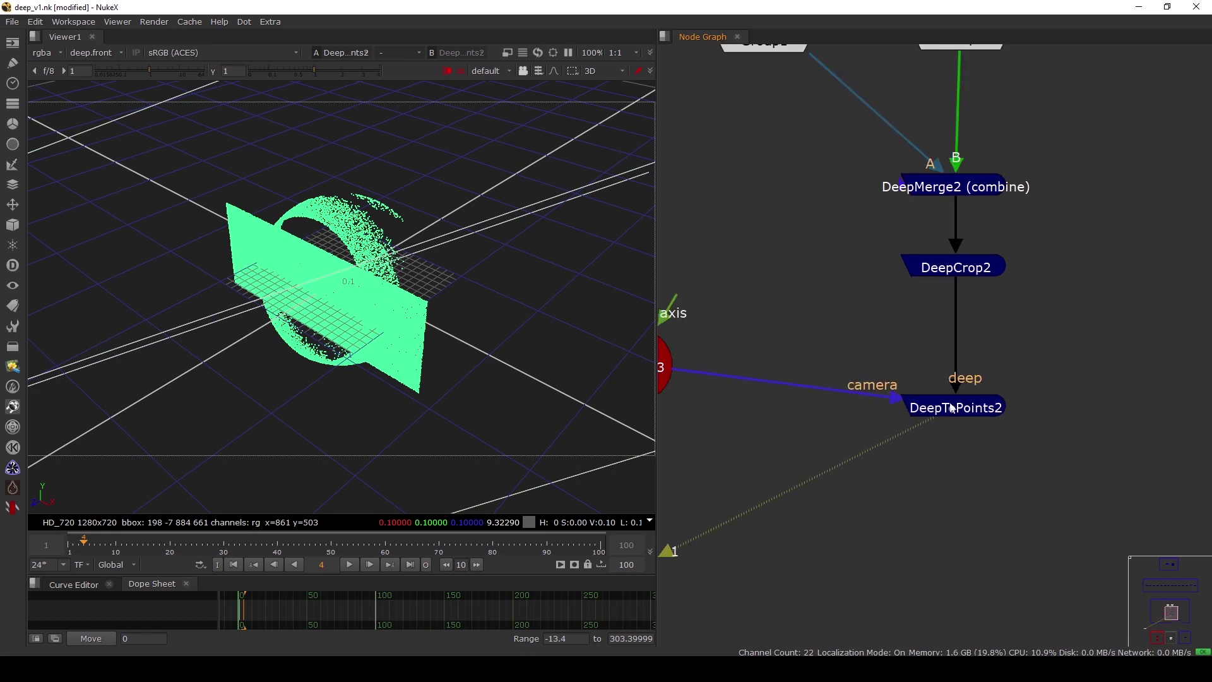
{"action": "left_click", "coordinate": [579, 320]}
{"action": "left_click_drag", "start_coordinate": [500, 319], "coordinate": [480, 297], "text": "ctrl"}
{"action": "scroll", "coordinate": [481, 297], "scroll_direction": "up", "scroll_amount": 2}
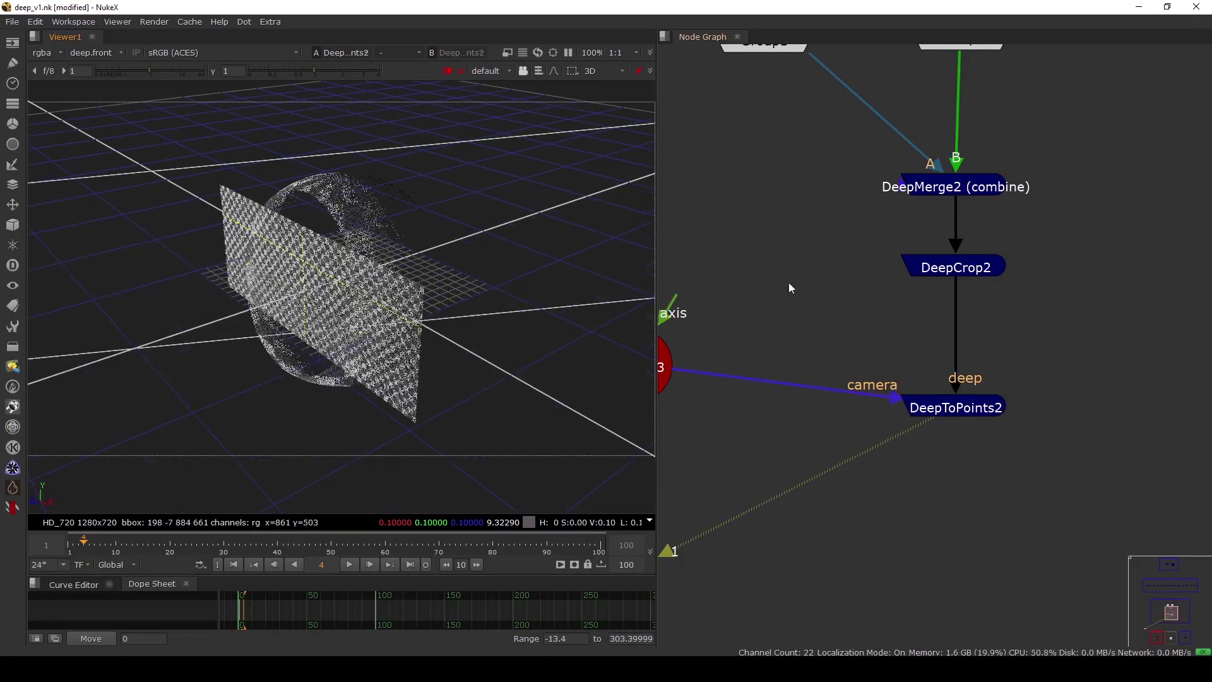
Compare the point cloud with DeepCrop2 disabled and re-enabled, and check the DeepCrop2 settings
{"action": "left_click", "coordinate": [958, 273]}
{"action": "key", "text": "d"}
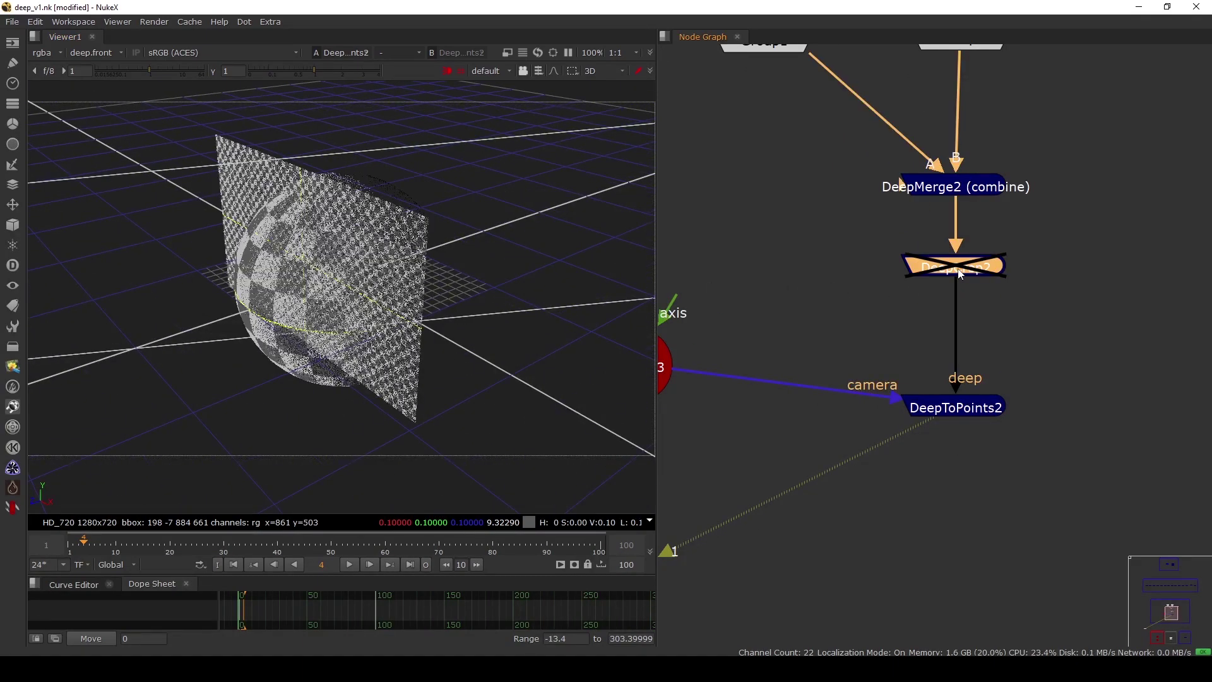
{"action": "key", "text": "d"}
{"action": "double_click", "coordinate": [959, 273]}
{"action": "left_click", "coordinate": [1117, 300]}
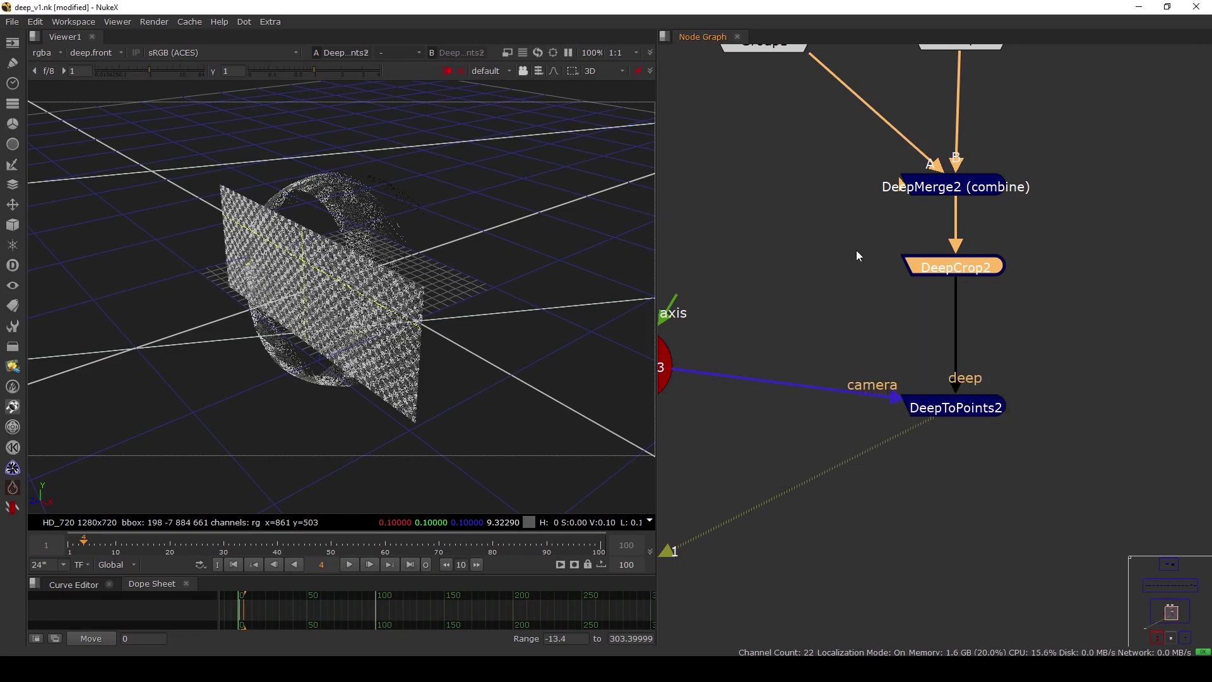
{"action": "left_click_drag", "start_coordinate": [410, 288], "coordinate": [476, 340], "text": "ctrl"}
{"action": "left_click", "coordinate": [333, 251]}
{"action": "left_click_drag", "start_coordinate": [325, 289], "coordinate": [286, 300], "text": "ctrl"}
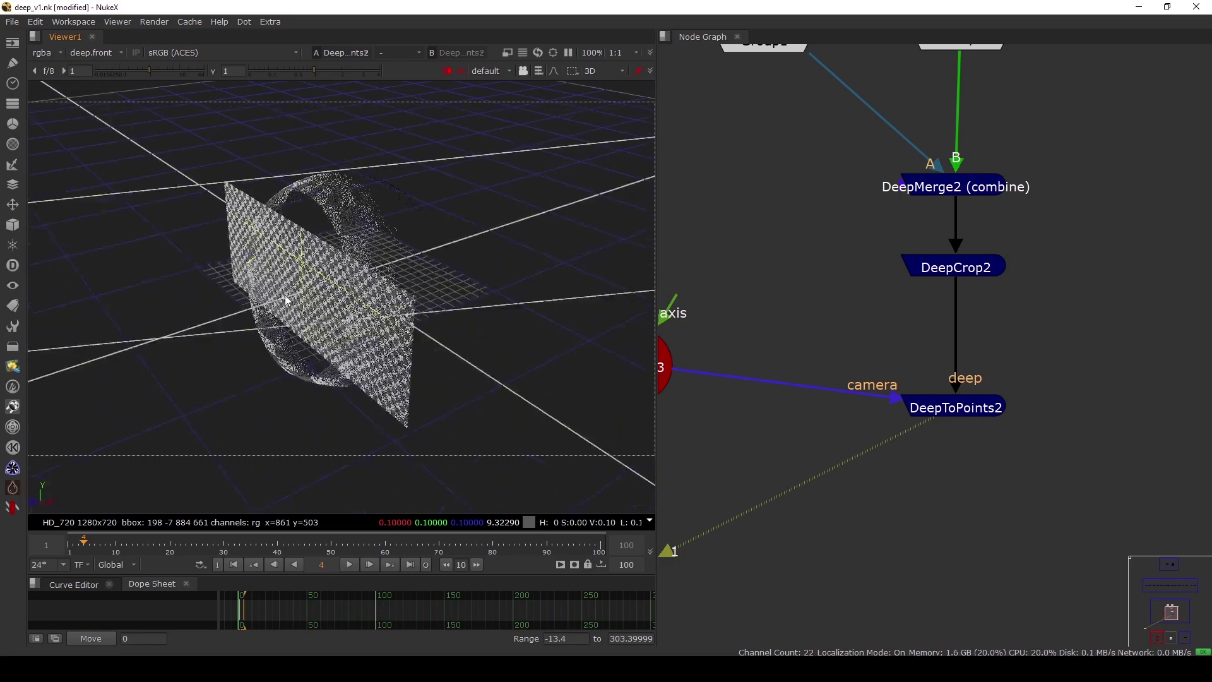
Disable DeepCrop2 and view the uncropped point cloud from the side
{"action": "left_click", "coordinate": [947, 268]}
{"action": "key", "text": "d"}
{"action": "left_click_drag", "start_coordinate": [564, 297], "coordinate": [319, 183], "text": "ctrl"}
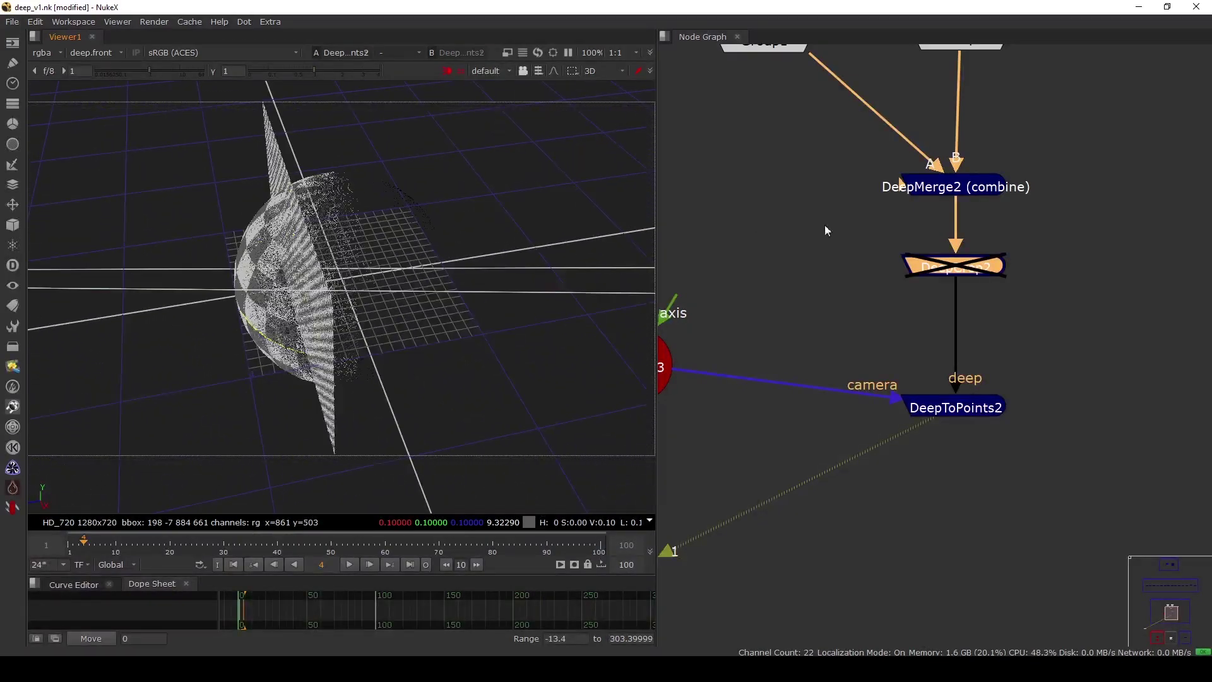
Turn on drop hidden samples in DeepMerge2 and check the point cloud behind the plane
{"action": "left_click", "coordinate": [940, 188]}
{"action": "double_click", "coordinate": [929, 189]}
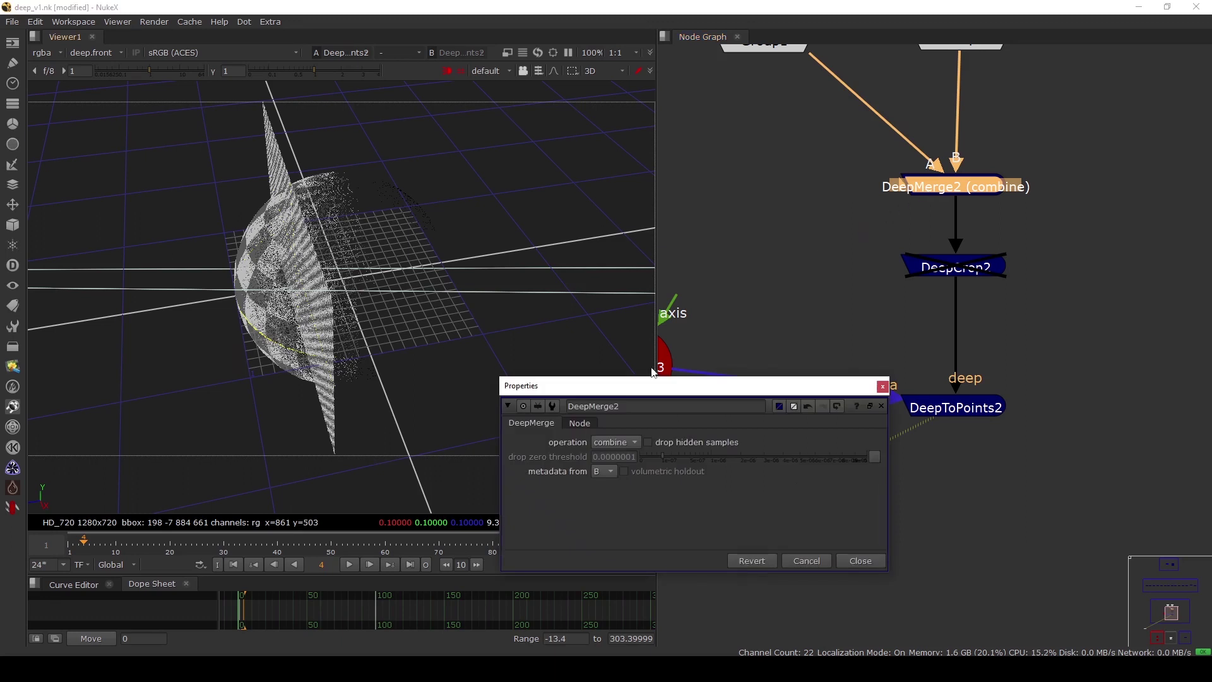
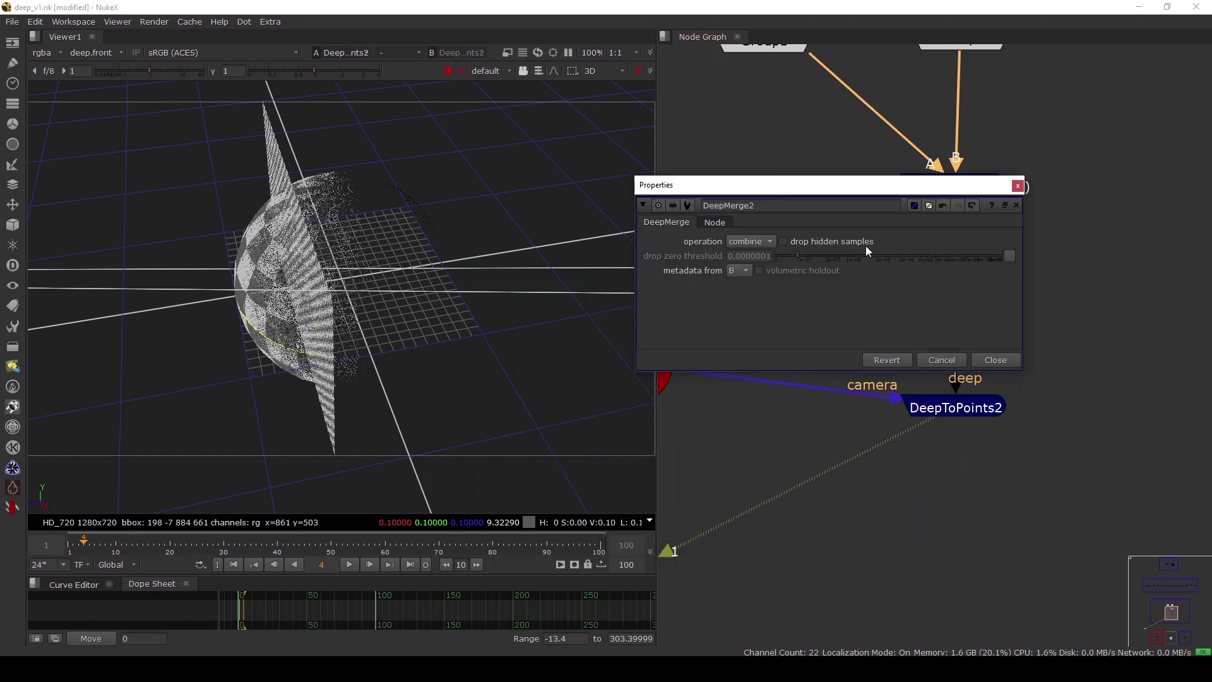
{"action": "left_click", "coordinate": [847, 241]}
{"action": "left_click_drag", "start_coordinate": [950, 197], "coordinate": [995, 191]}
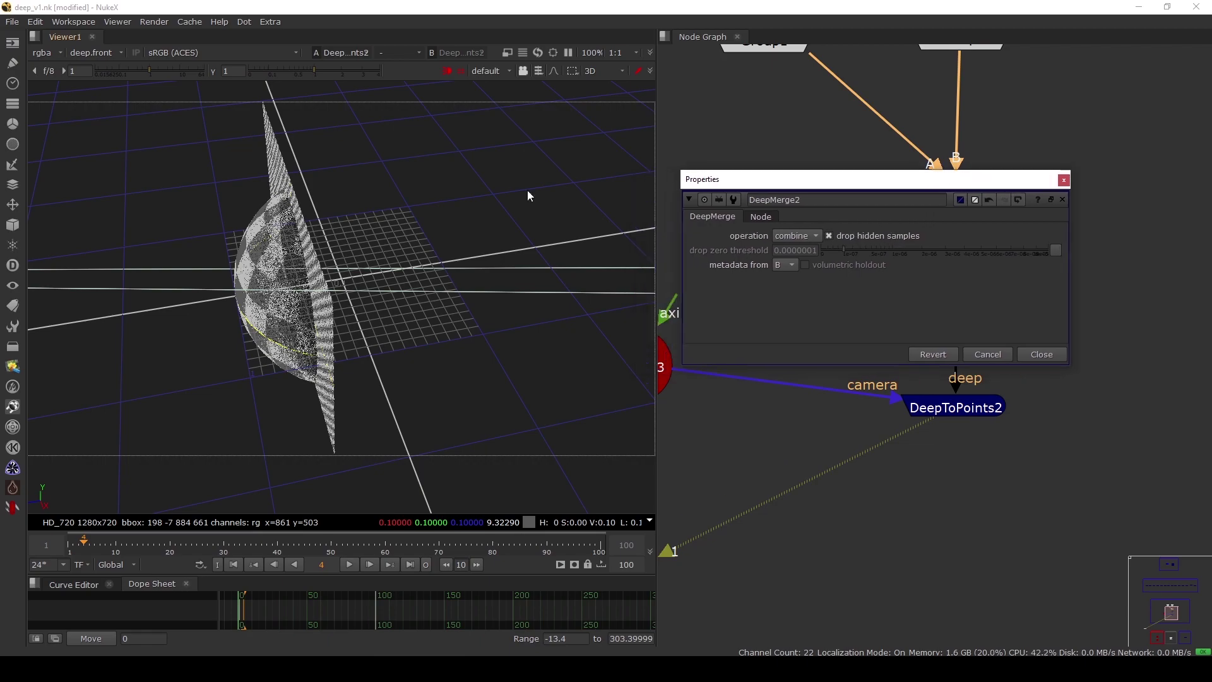
{"action": "left_click_drag", "start_coordinate": [527, 193], "coordinate": [442, 208], "text": "ctrl"}
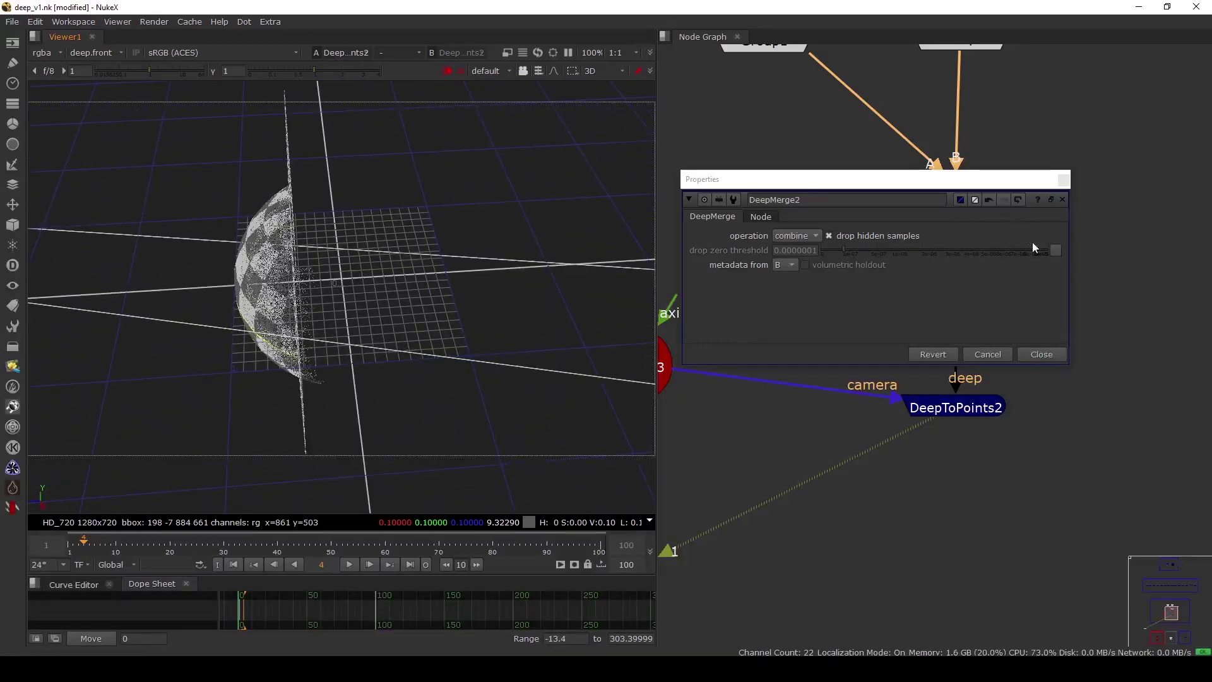
Close the DeepMerge2 settings, view the 2D output of DeepCrop2, and return the viewer to the DeepToPoints2 point cloud
{"action": "left_click", "coordinate": [1040, 354]}
{"action": "left_click", "coordinate": [955, 266]}
{"action": "key", "text": "d"}
{"action": "key", "text": "1"}
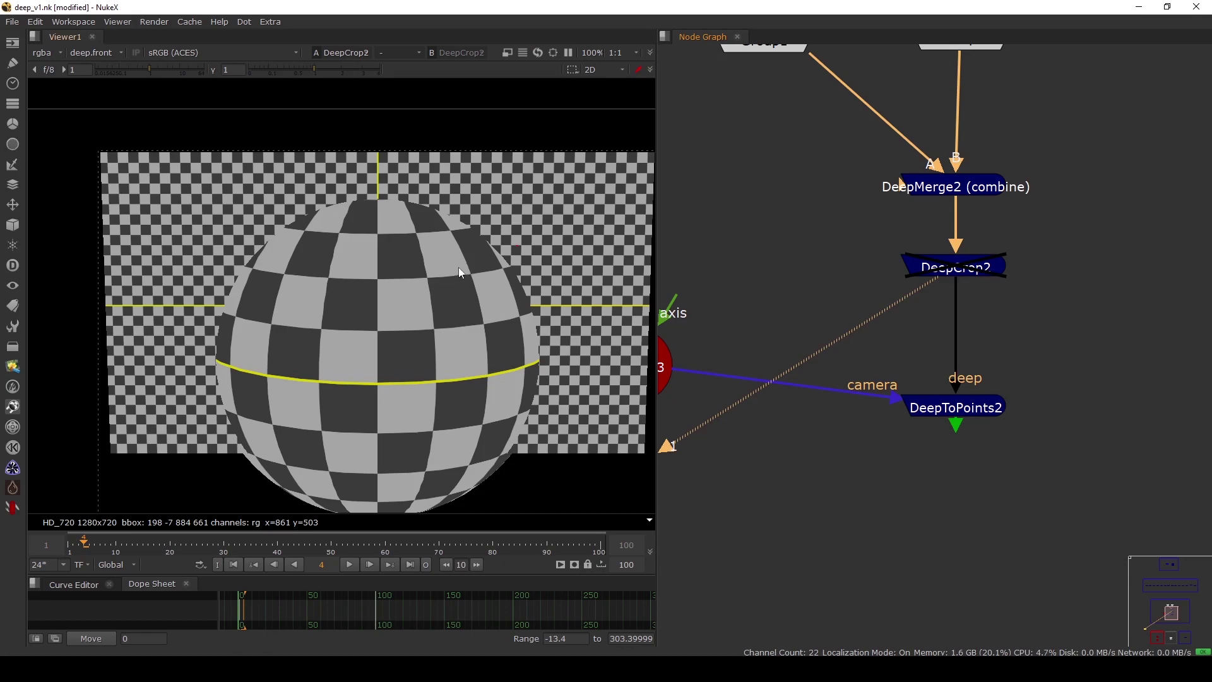
{"action": "key", "text": "Tab"}
{"action": "left_click", "coordinate": [960, 416]}
{"action": "key", "text": "1"}
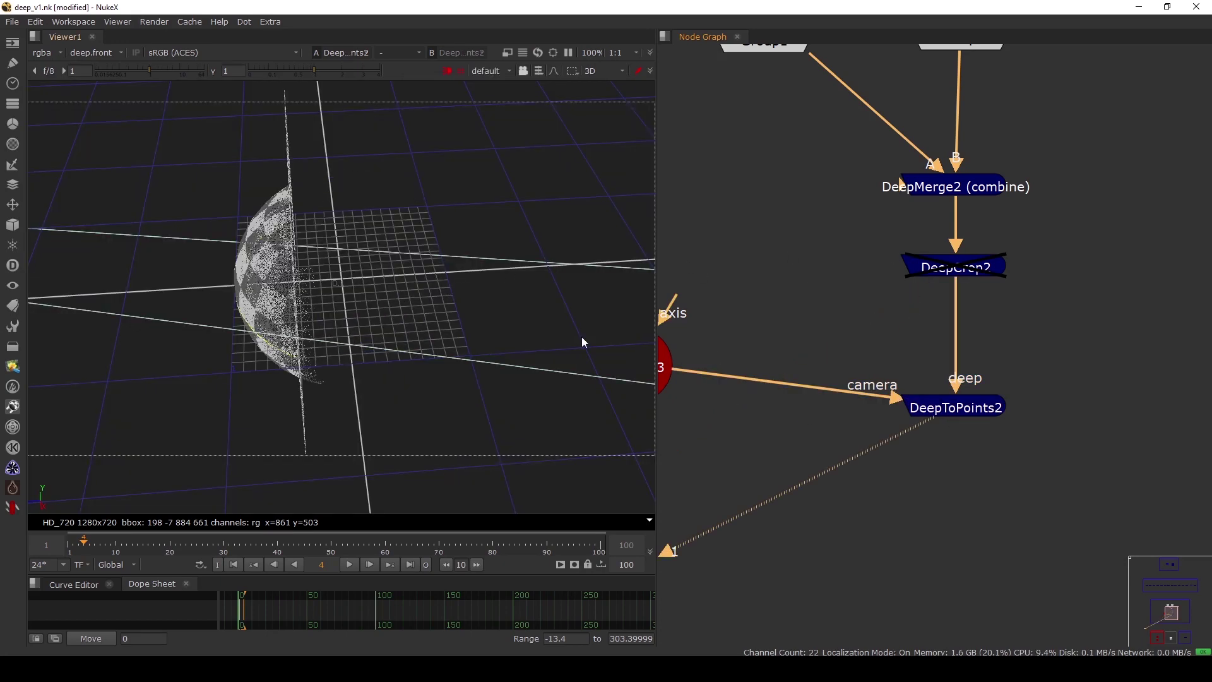
{"action": "left_click_drag", "start_coordinate": [581, 336], "coordinate": [419, 238], "text": "ctrl"}
Re-enable DeepCrop2 and examine the cropped point cloud with hidden samples dropped
{"action": "left_click", "coordinate": [960, 275]}
{"action": "key", "text": "d"}
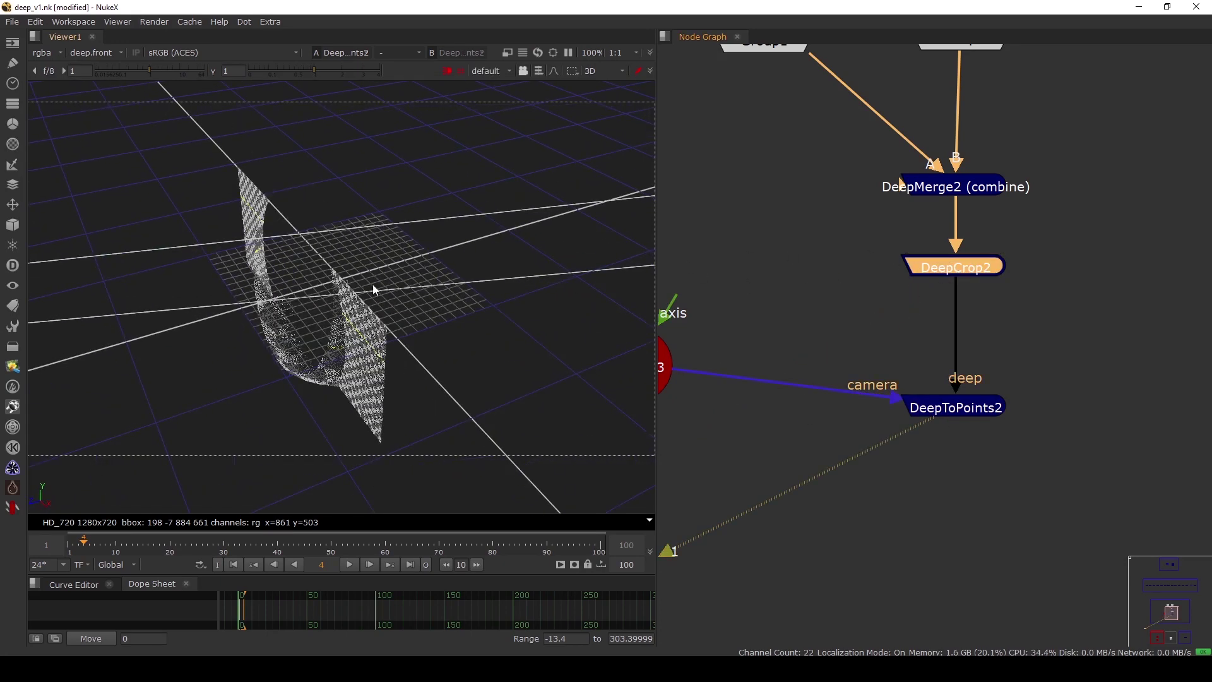
{"action": "left_click_drag", "start_coordinate": [372, 284], "coordinate": [279, 202], "text": "ctrl"}
Turn off drop hidden samples in DeepMerge2 and check the point cloud
{"action": "double_click", "coordinate": [941, 192]}
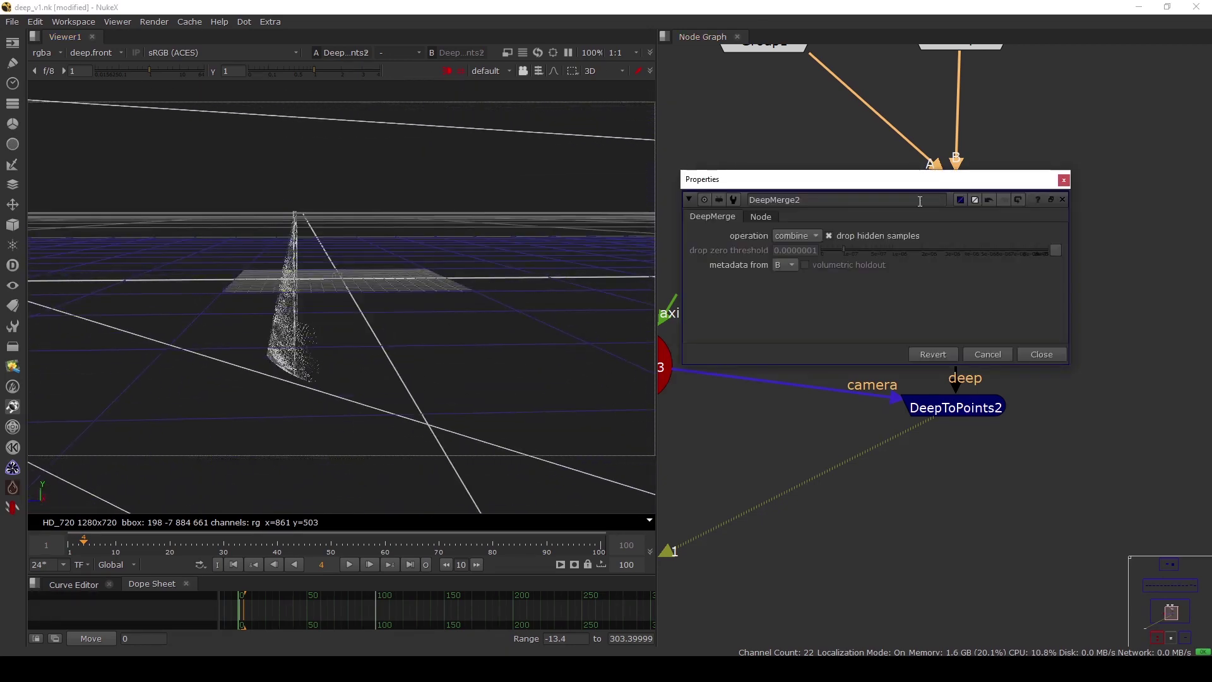
{"action": "left_click", "coordinate": [858, 237]}
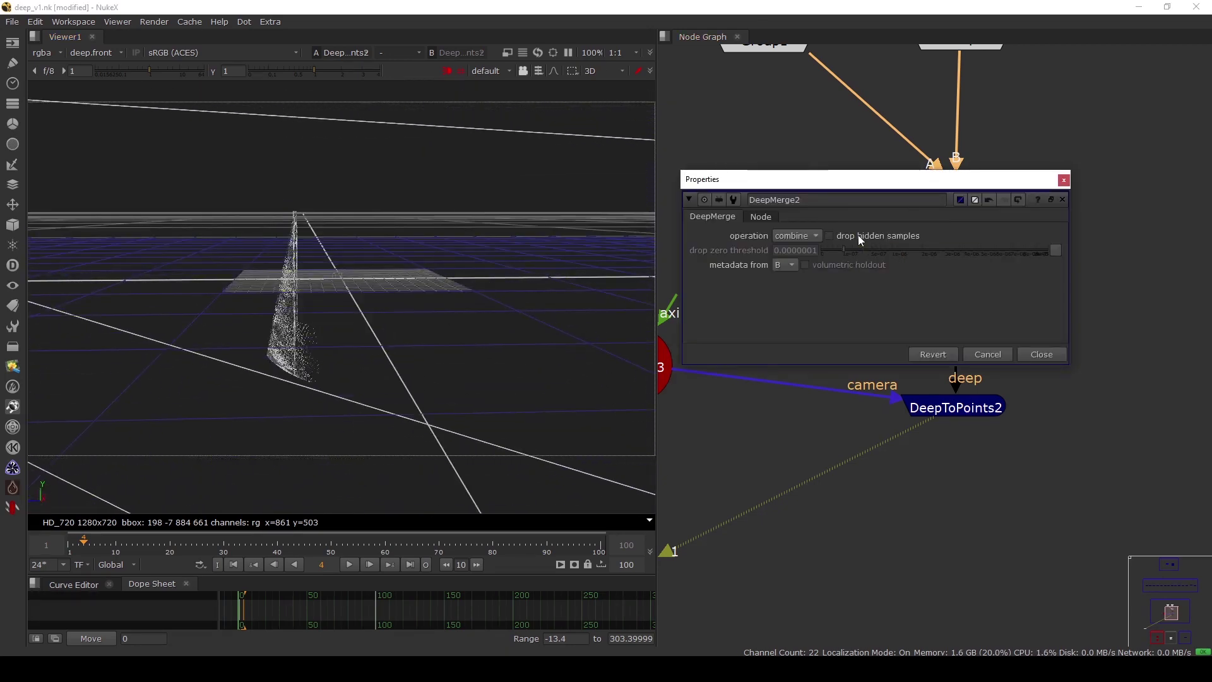
{"action": "left_click_drag", "start_coordinate": [363, 240], "coordinate": [408, 260], "text": "ctrl"}
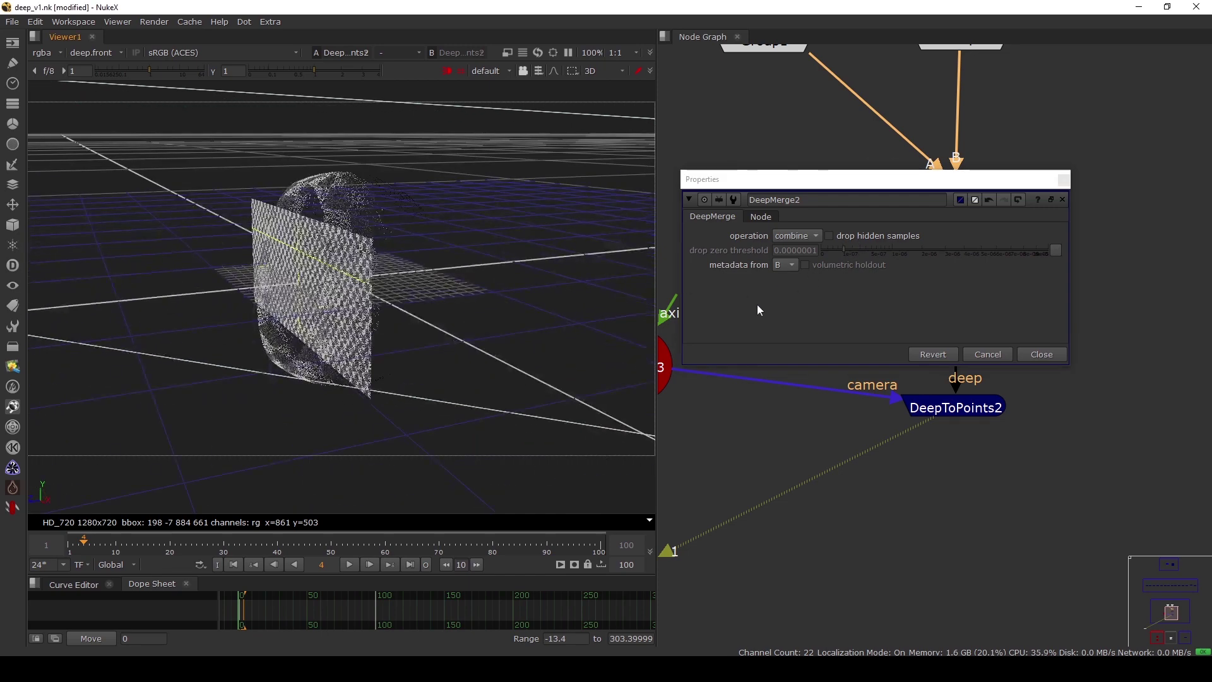
View the 2D output of DeepCrop2 and turn drop hidden samples back on in DeepMerge2
{"action": "left_click", "coordinate": [1041, 355]}
{"action": "left_click", "coordinate": [961, 272]}
{"action": "key", "text": "1"}
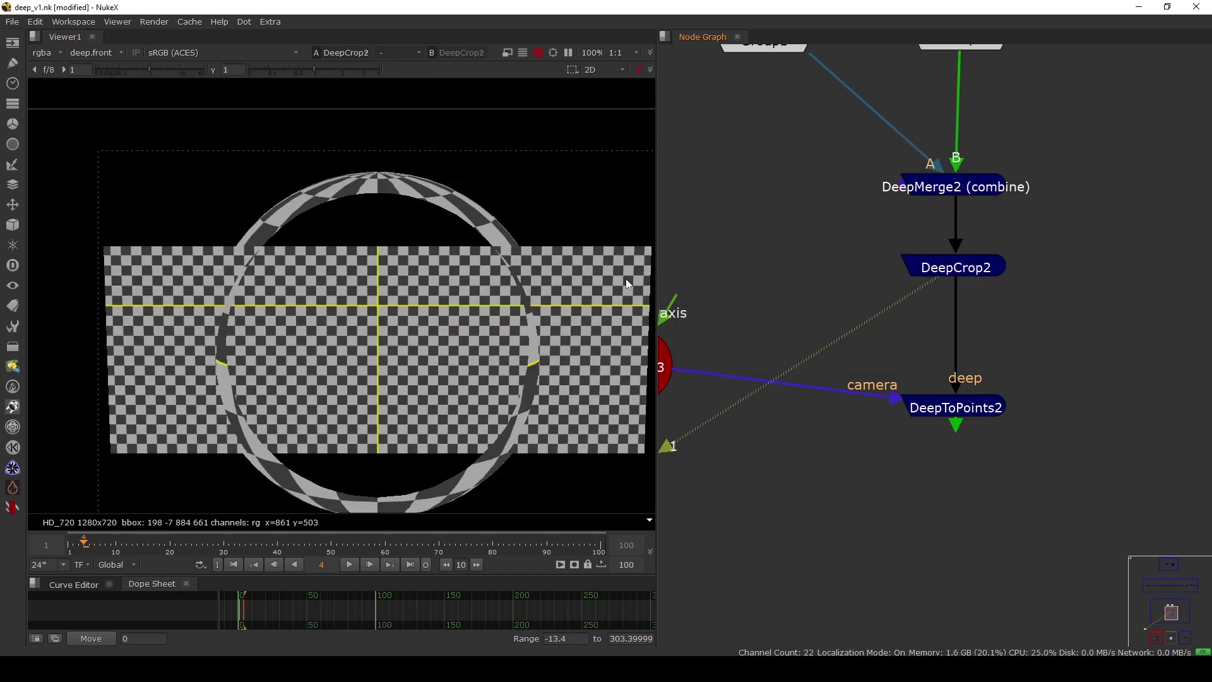
{"action": "double_click", "coordinate": [950, 189]}
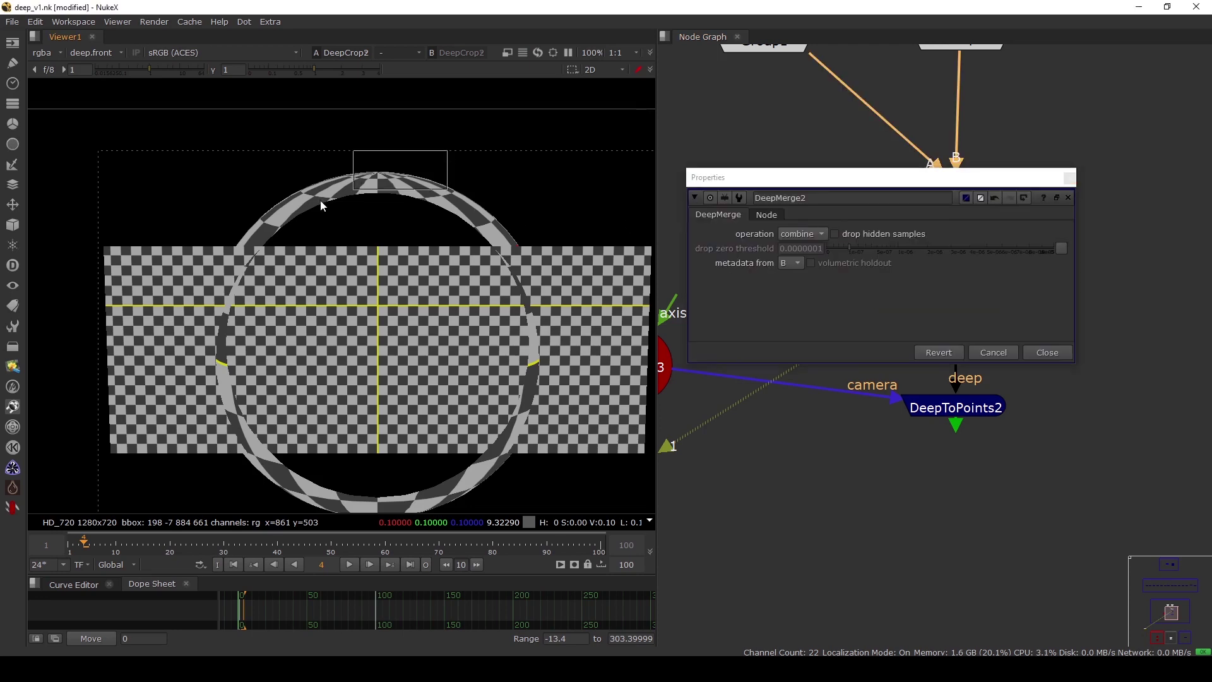
{"action": "left_click", "coordinate": [834, 234]}
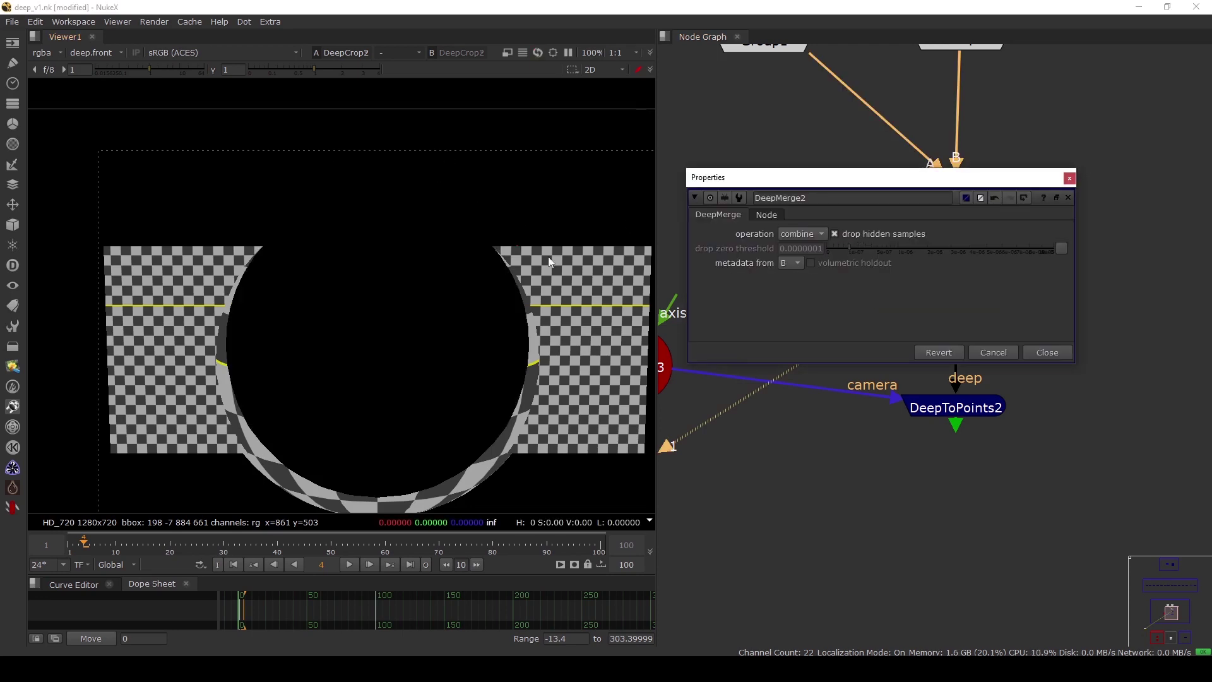
Turn off drop hidden samples in DeepMerge2 and examine the DeepToPoints2 point cloud
{"action": "left_click", "coordinate": [846, 232]}
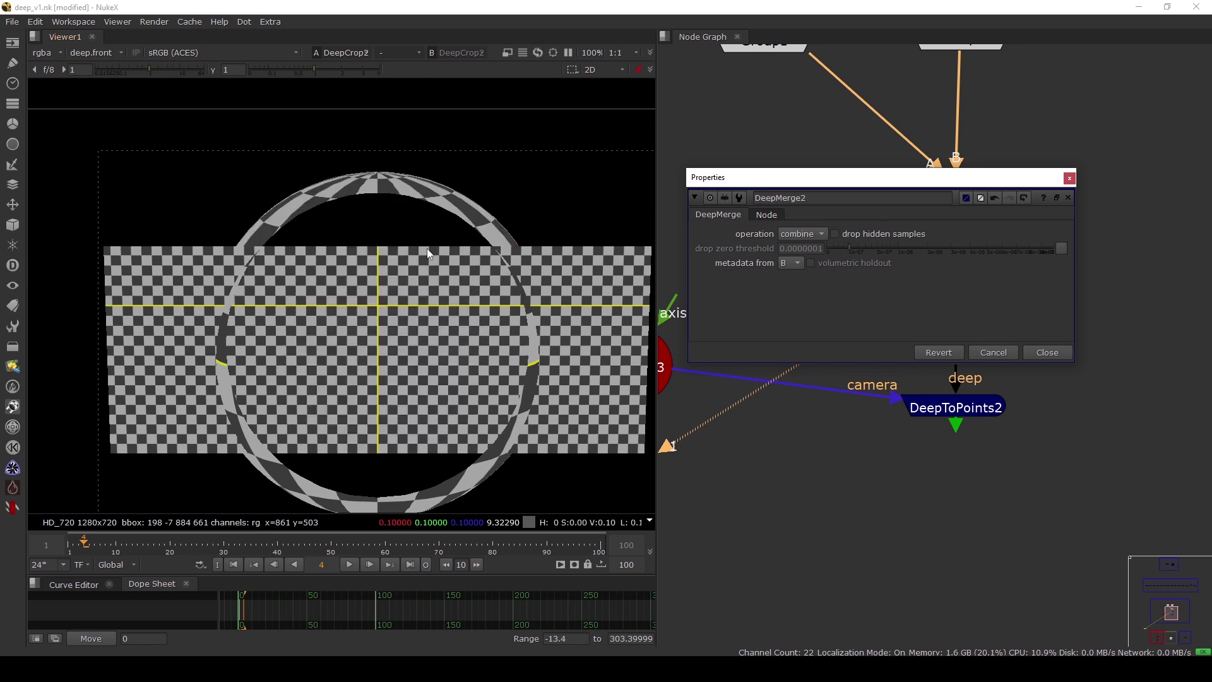
{"action": "left_click", "coordinate": [1044, 354]}
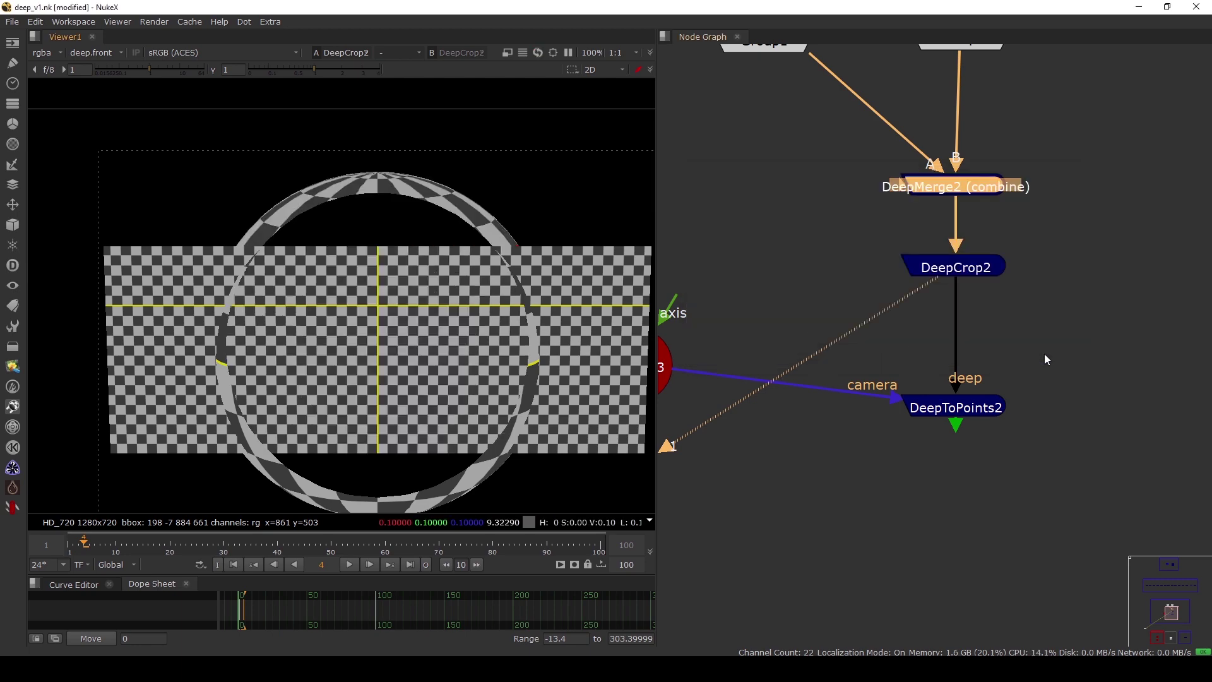
{"action": "left_click", "coordinate": [958, 412]}
{"action": "key", "text": "1"}
{"action": "left_click", "coordinate": [443, 277]}
{"action": "mouse_move", "coordinate": [443, 277]}
{"action": "left_mouse_down", "text": "ctrl"}
{"action": "mouse_move", "coordinate": [428, 278]}
{"action": "mouse_move", "coordinate": [419, 177]}
{"action": "mouse_move", "coordinate": [490, 260]}
{"action": "mouse_move", "coordinate": [446, 275]}
{"action": "left_mouse_up", "text": "ctrl"}
Disable DeepCrop2 to examine the uncropped point cloud, and re-enable it for comparison
{"action": "left_click", "coordinate": [942, 271]}
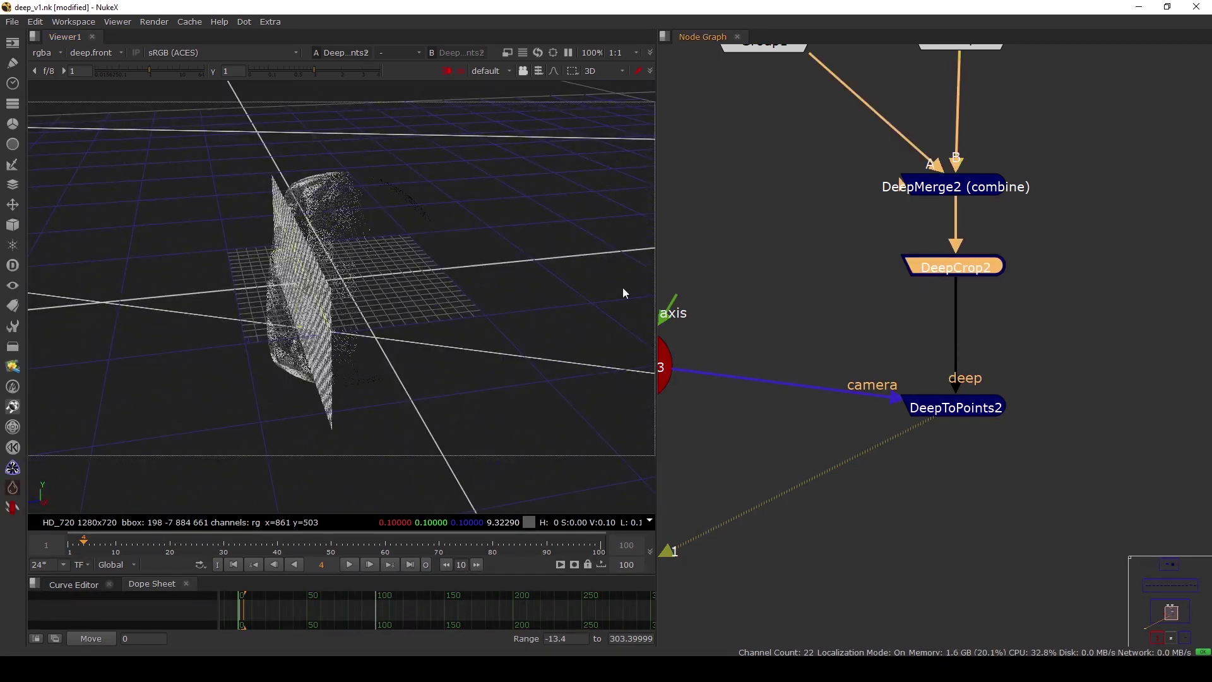
{"action": "key", "text": "d"}
{"action": "left_click", "coordinate": [772, 303]}
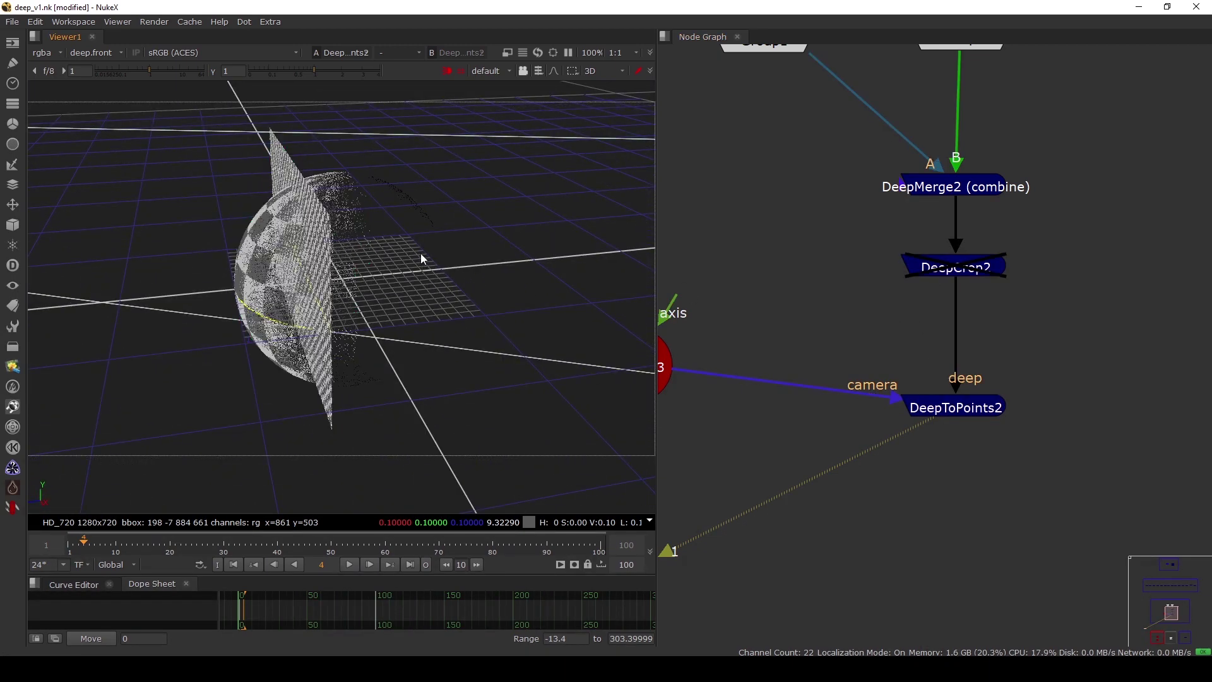
{"action": "left_click_drag", "start_coordinate": [422, 259], "coordinate": [385, 253], "text": "ctrl"}
{"action": "left_click", "coordinate": [965, 262]}
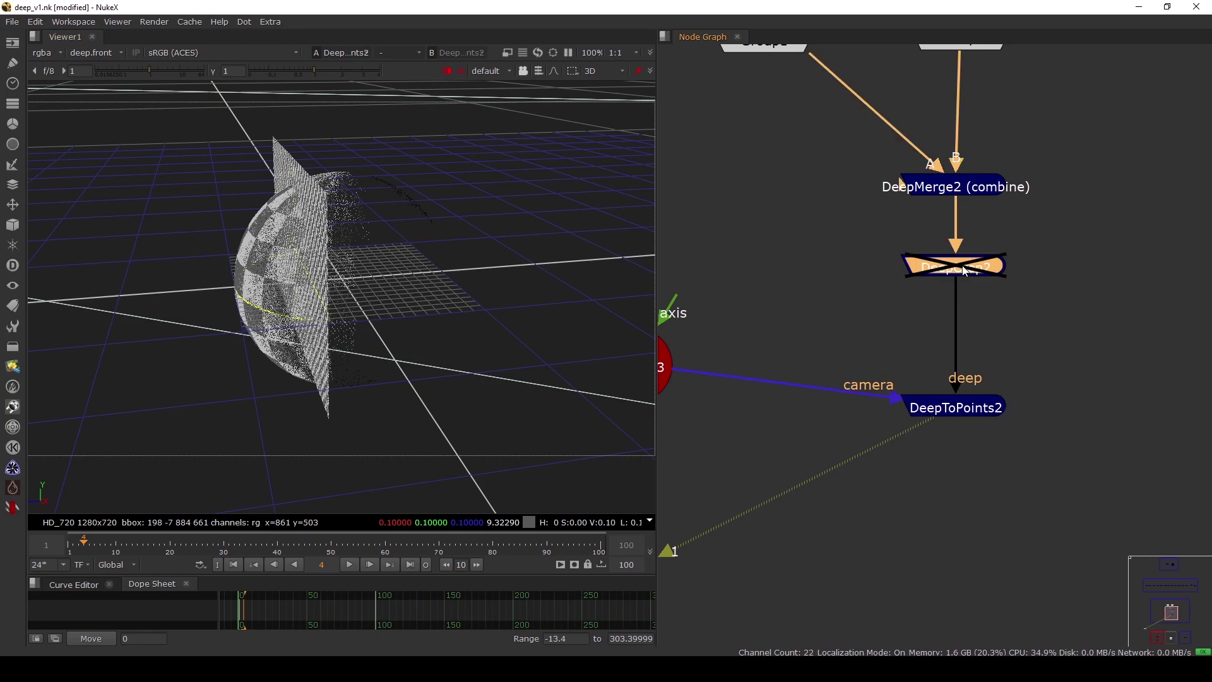
{"action": "key", "text": "d"}
{"action": "left_click", "coordinate": [799, 298]}
{"action": "mouse_move", "coordinate": [631, 253]}
{"action": "left_mouse_down", "text": "ctrl"}
{"action": "mouse_move", "coordinate": [459, 256]}
{"action": "mouse_move", "coordinate": [550, 267]}
{"action": "mouse_move", "coordinate": [619, 252]}
{"action": "left_mouse_up", "text": "ctrl"}
Turn on drop hidden samples in DeepMerge2 to inspect the cropped points, and turn it off again
{"action": "double_click", "coordinate": [956, 186]}
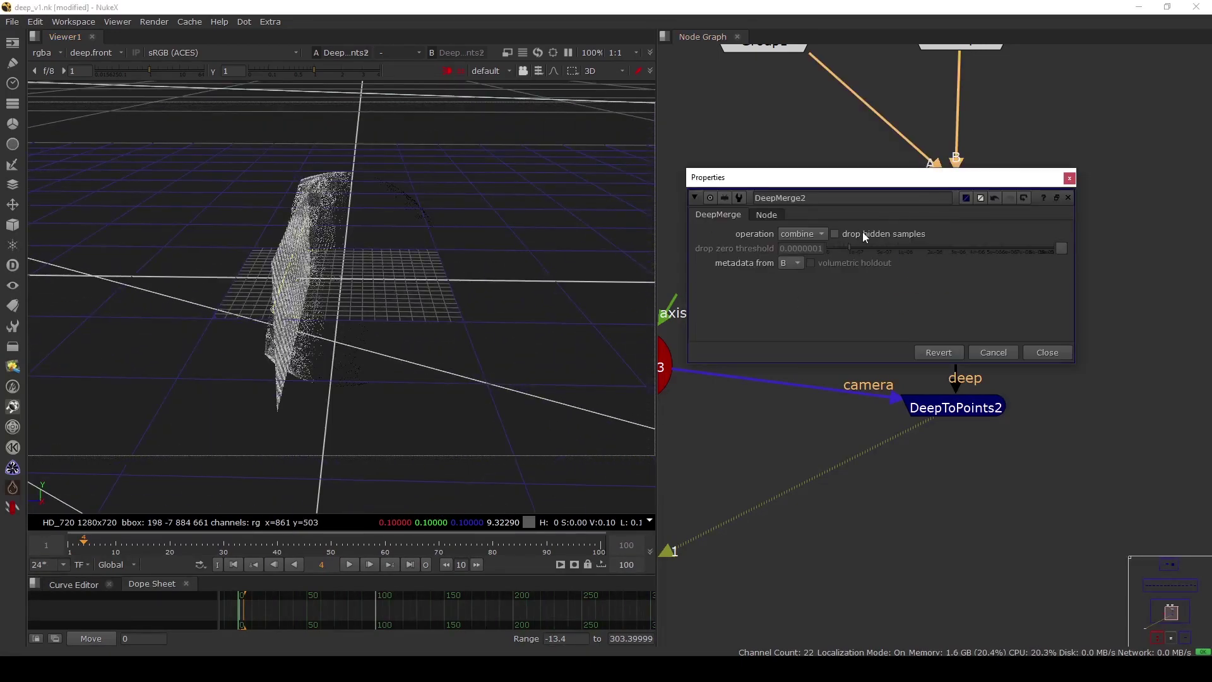
{"action": "left_click", "coordinate": [862, 232]}
{"action": "left_click_drag", "start_coordinate": [378, 254], "coordinate": [414, 249], "text": "ctrl"}
{"action": "left_click", "coordinate": [873, 234]}
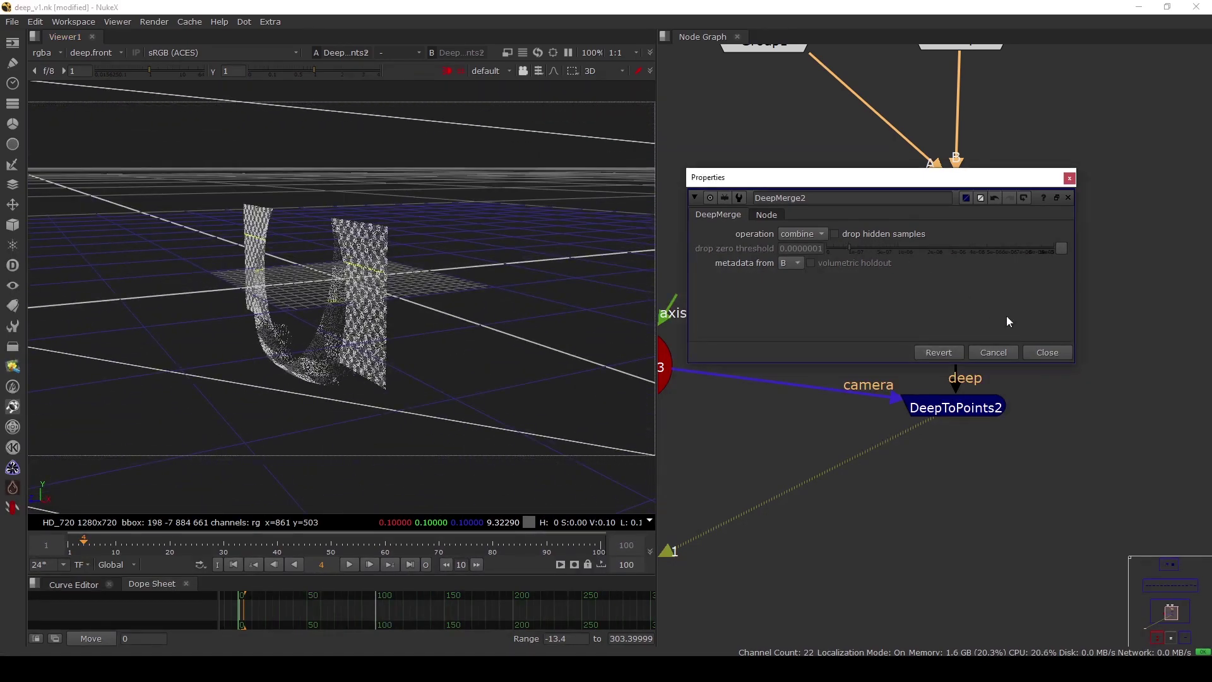
{"action": "left_click", "coordinate": [1047, 352]}
View the 2D output of DeepMerge2 with the sphere and card combined
{"action": "double_click", "coordinate": [963, 189]}
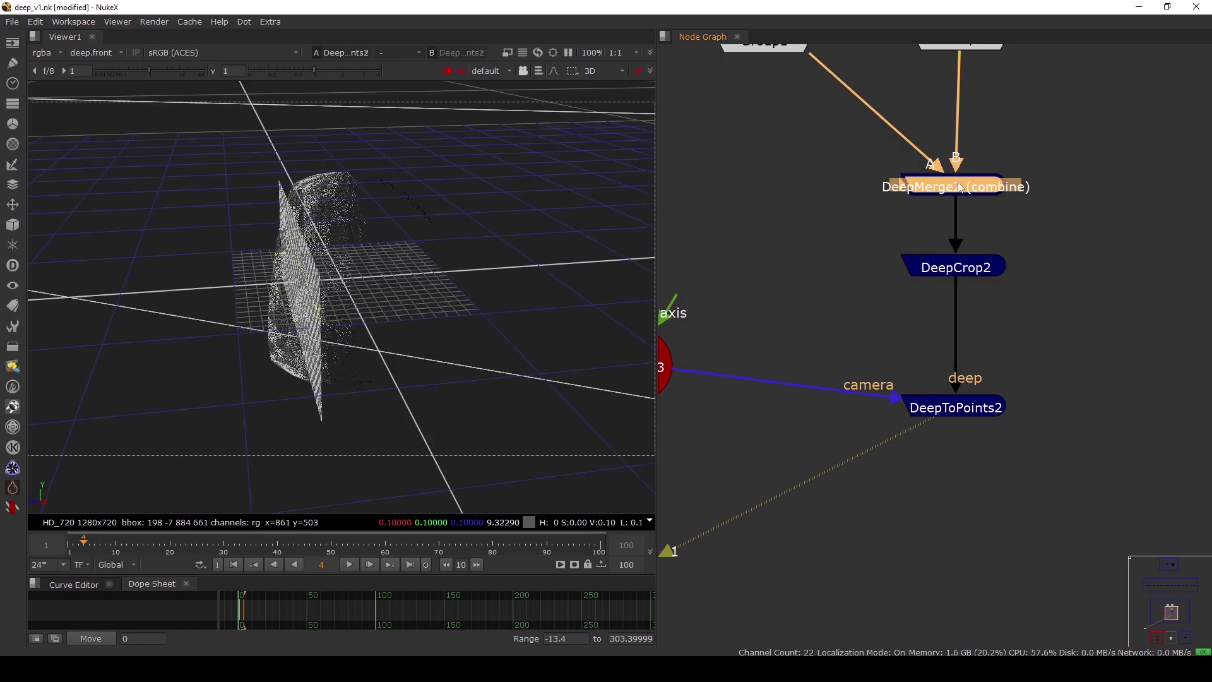
{"action": "key", "text": "1"}
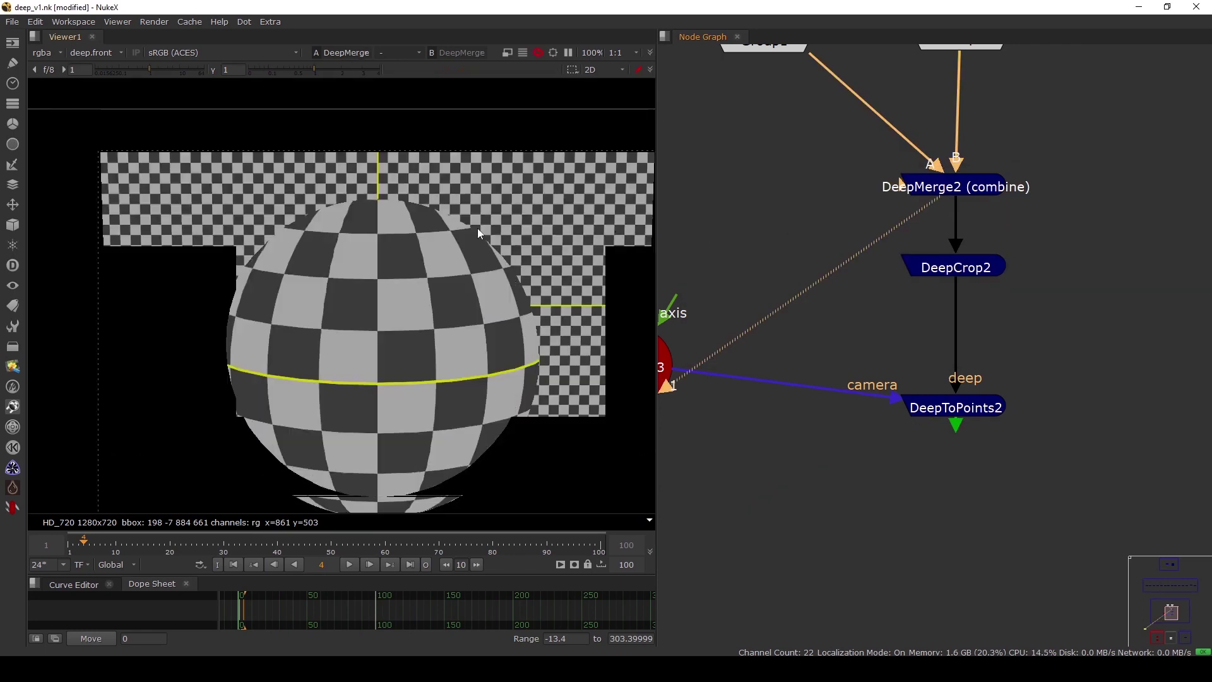
{"action": "left_click", "coordinate": [959, 297]}
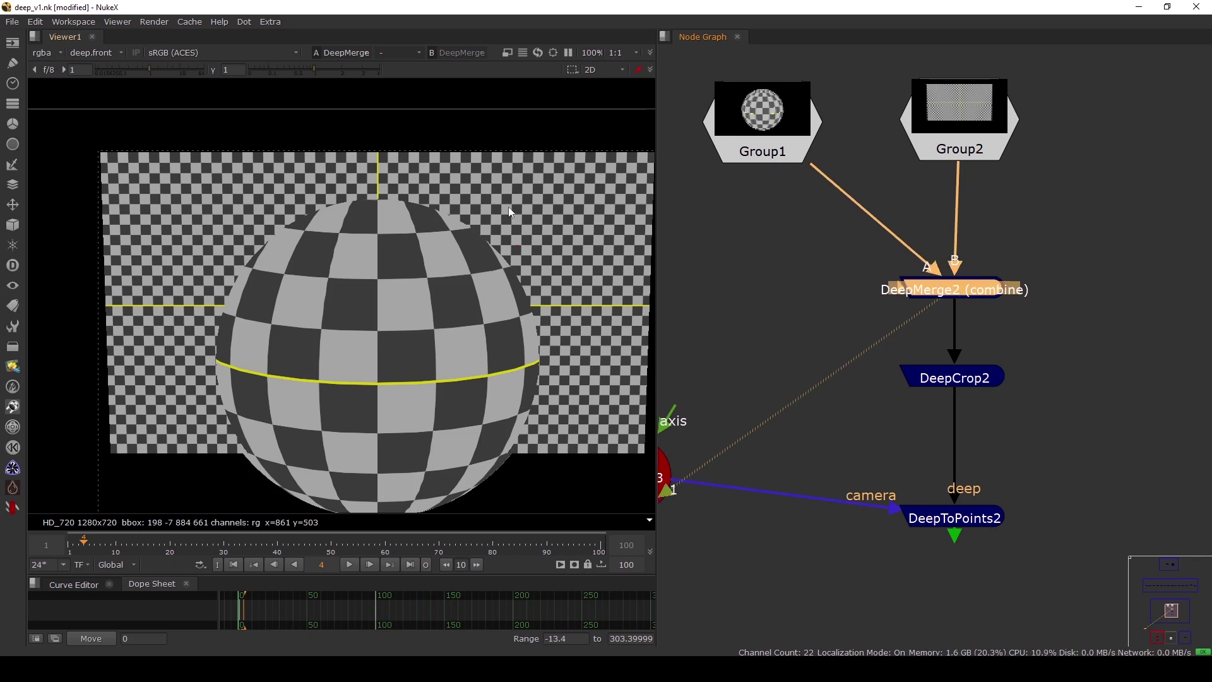
{"action": "double_click", "coordinate": [945, 291]}
{"action": "key", "text": "Escape"}
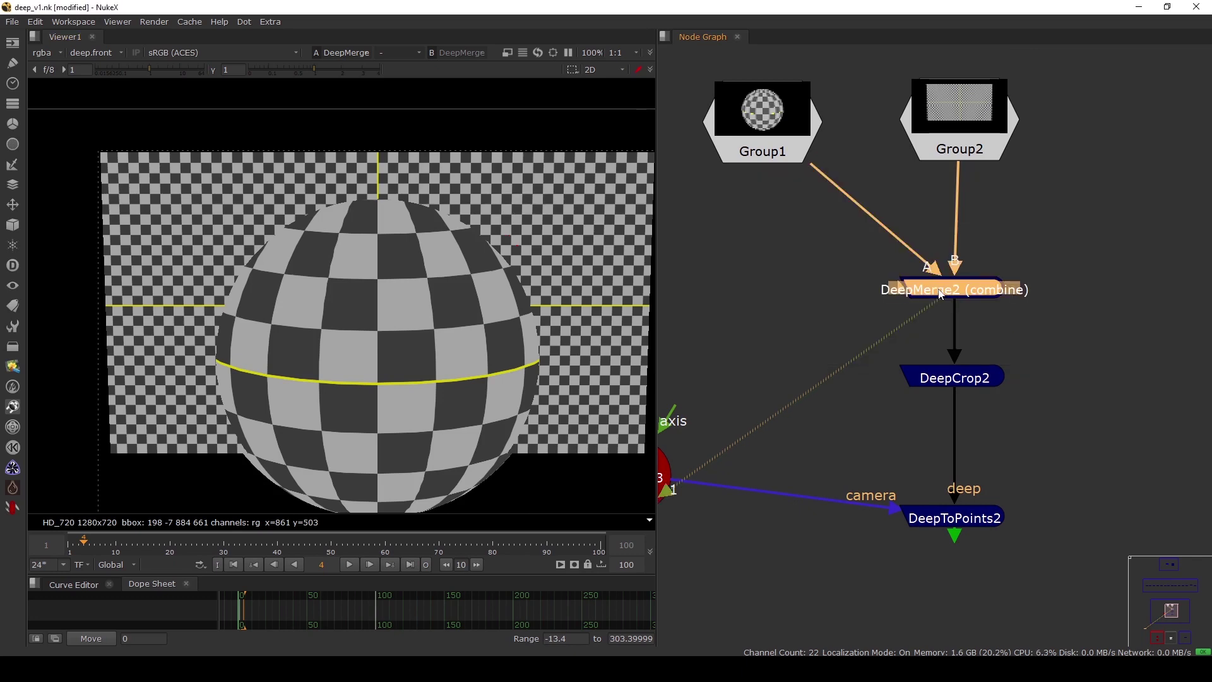
Tidy the node layout by realigning DeepMerge2, DeepCrop2, DeepToPoints2 and Camera3
{"action": "left_click_drag", "start_coordinate": [953, 292], "coordinate": [962, 280]}
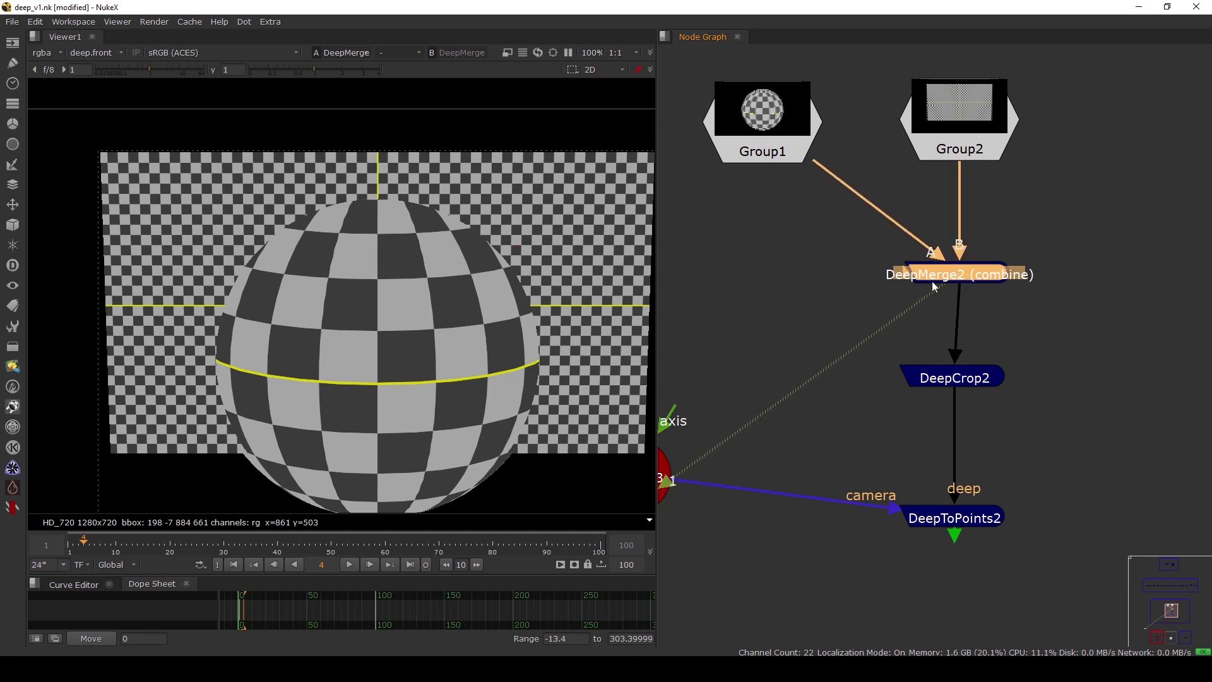
{"action": "scroll", "coordinate": [932, 281], "scroll_direction": "down", "scroll_amount": 3}
{"action": "left_click_drag", "start_coordinate": [949, 341], "coordinate": [949, 334]}
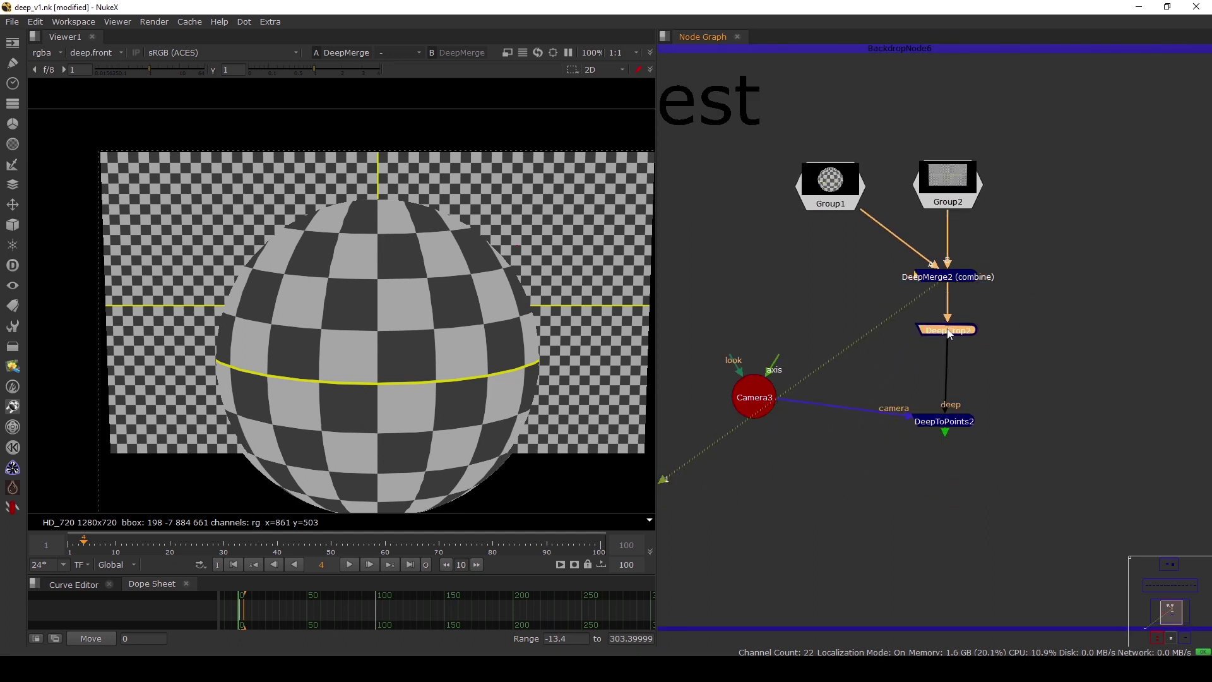
{"action": "left_click_drag", "start_coordinate": [941, 424], "coordinate": [944, 427]}
{"action": "left_click_drag", "start_coordinate": [759, 396], "coordinate": [821, 429]}
{"action": "scroll", "coordinate": [937, 330], "scroll_direction": "up", "scroll_amount": 3}
View DeepCrop2 followed by DeepToPoints2, and examine the cropped point cloud from several angles
{"action": "left_click", "coordinate": [943, 333]}
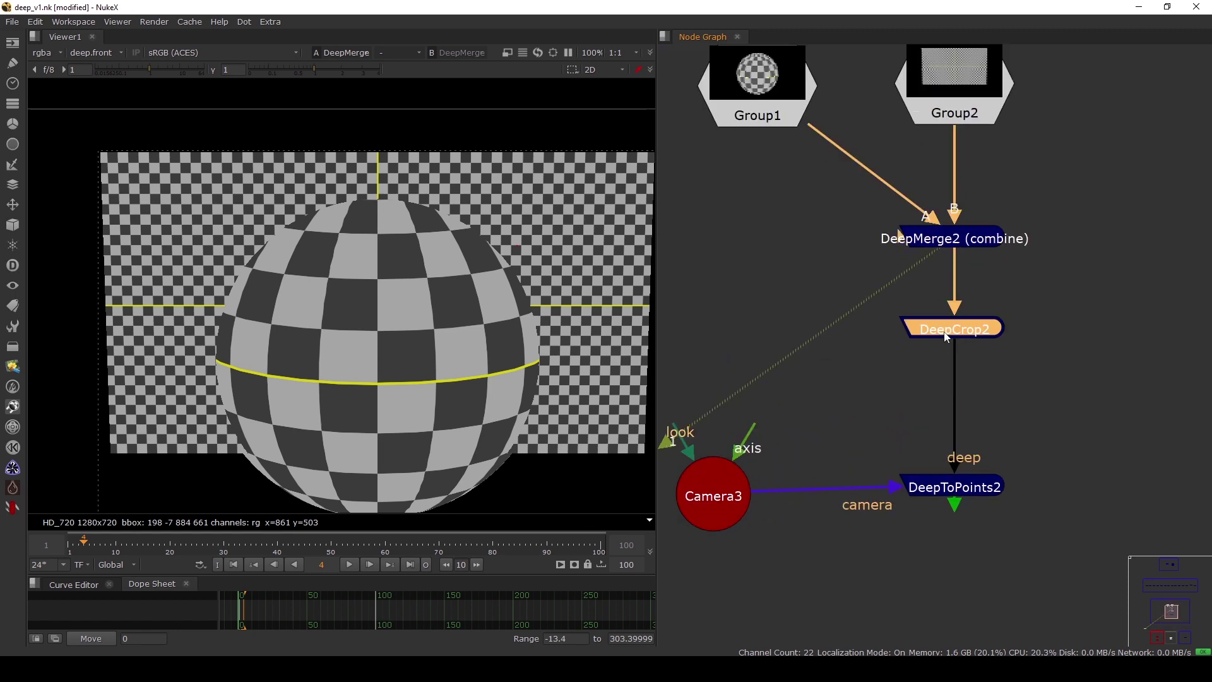
{"action": "key", "text": "1"}
{"action": "left_click", "coordinate": [957, 486]}
{"action": "key", "text": "1"}
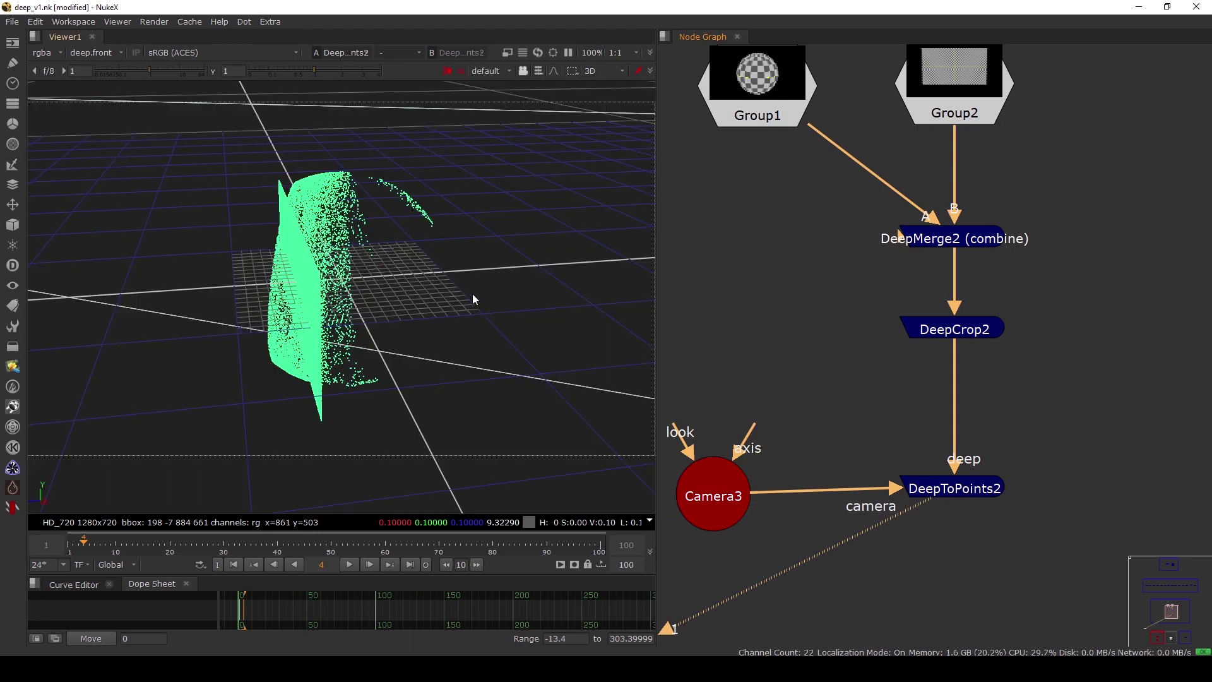
{"action": "left_click_drag", "start_coordinate": [401, 258], "coordinate": [435, 230], "text": "ctrl"}
{"action": "middle_click_drag", "start_coordinate": [925, 454], "coordinate": [933, 396]}
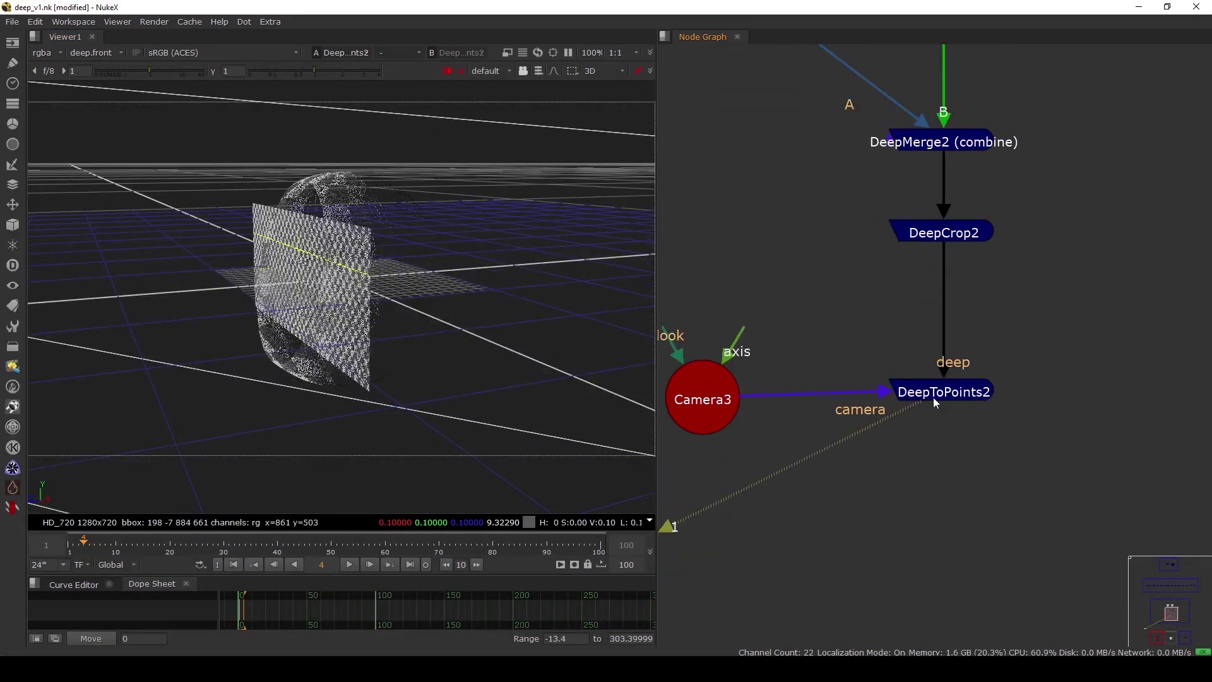
{"action": "left_click", "coordinate": [939, 401]}
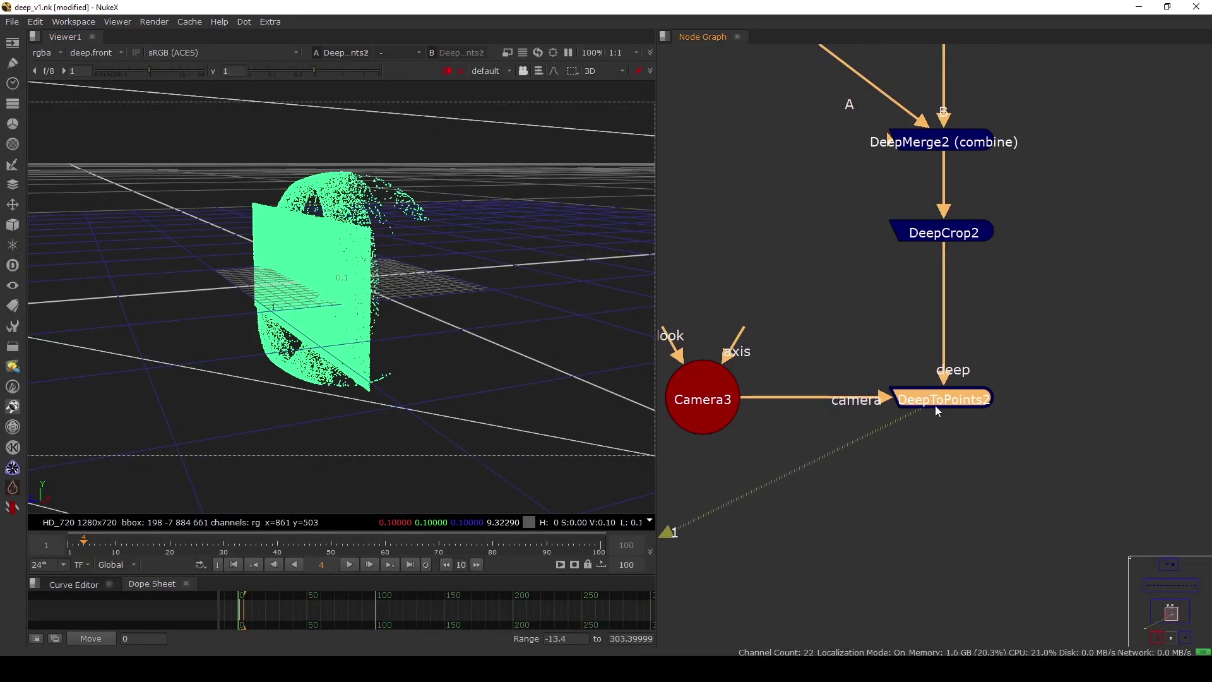
{"action": "left_click", "coordinate": [912, 370]}
{"action": "left_click_drag", "start_coordinate": [584, 300], "coordinate": [487, 298], "text": "ctrl"}
Toggle DeepCrop2 off and on to compare the point cloud with and without the crop
{"action": "left_click", "coordinate": [944, 233]}
{"action": "key", "text": "d"}
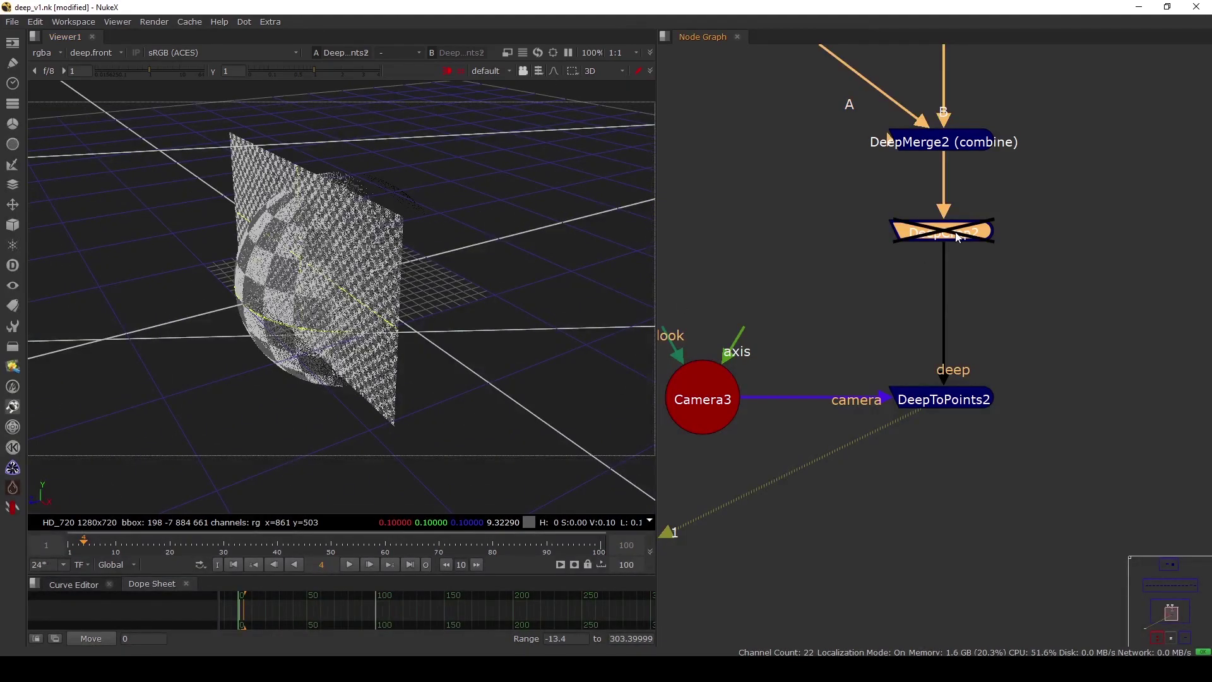
{"action": "key", "text": "d"}
{"action": "left_click", "coordinate": [838, 214]}
Switch the viewer to 2D and view the outputs of DeepCrop2 and DeepMerge2
{"action": "key", "text": "Tab"}
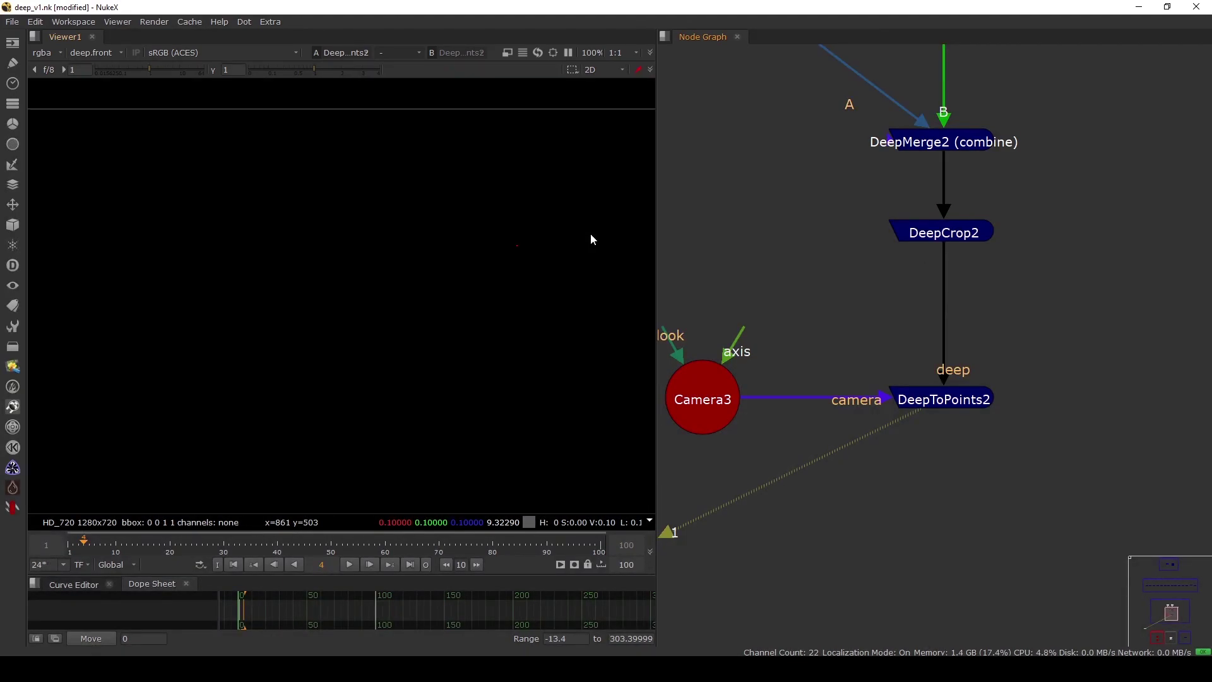
{"action": "left_click", "coordinate": [895, 233]}
{"action": "key", "text": "1"}
{"action": "middle_click", "coordinate": [488, 237]}
{"action": "left_click", "coordinate": [921, 143]}
{"action": "key", "text": "1"}
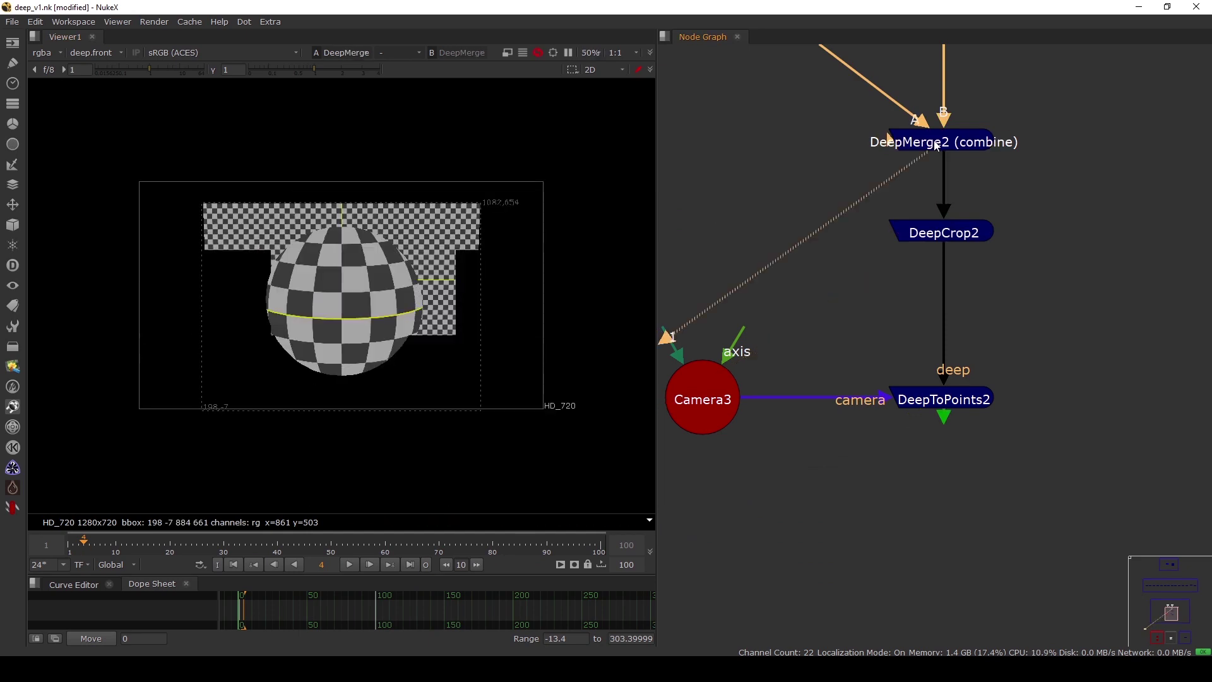
Move the CAMERA, SCENE and Deep backdrops together farther down below the Deep test backdrop
{"action": "scroll", "coordinate": [934, 143], "scroll_direction": "down", "scroll_amount": 2}
{"action": "scroll", "coordinate": [936, 195], "scroll_direction": "up", "scroll_amount": 1}
{"action": "middle_click_drag", "start_coordinate": [935, 144], "coordinate": [983, 240]}
{"action": "left_click", "coordinate": [939, 199]}
{"action": "scroll", "coordinate": [940, 183], "scroll_direction": "down", "scroll_amount": 6}
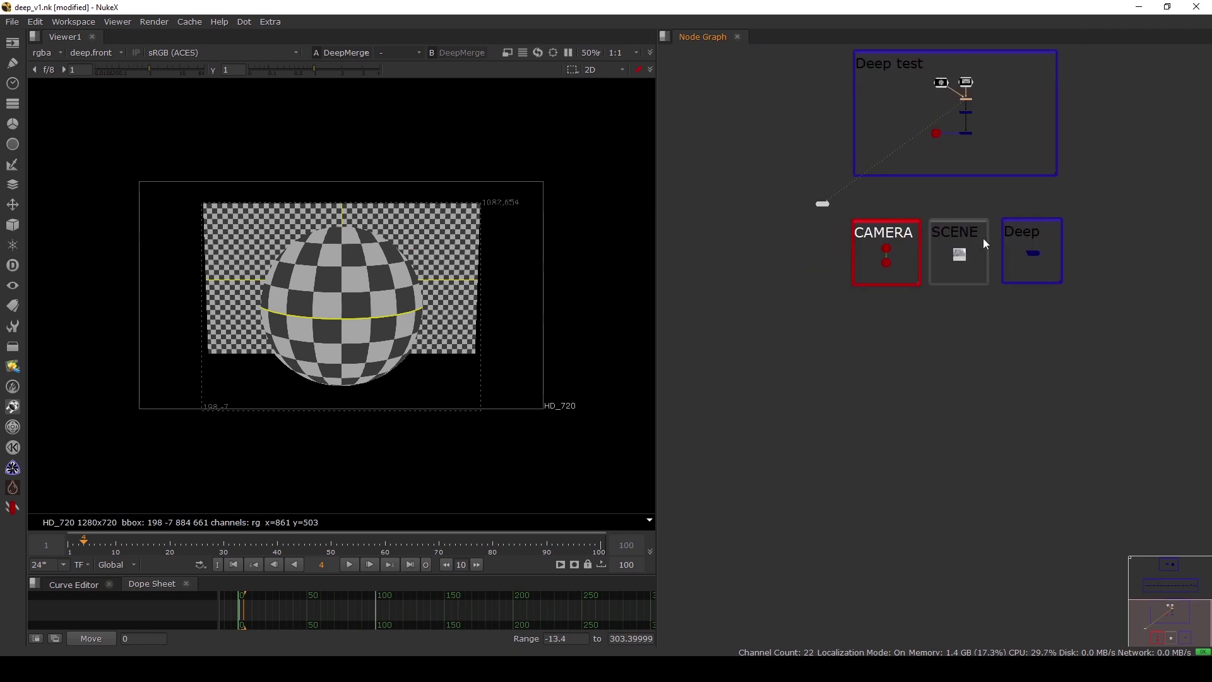
{"action": "left_click_drag", "start_coordinate": [1124, 317], "coordinate": [827, 207]}
{"action": "left_click_drag", "start_coordinate": [886, 249], "coordinate": [887, 286]}
{"action": "left_click", "coordinate": [927, 327]}
View the Read1 city render from the SCENE backdrop and fit it to the viewer
{"action": "scroll", "coordinate": [966, 314], "scroll_direction": "up", "scroll_amount": 10}
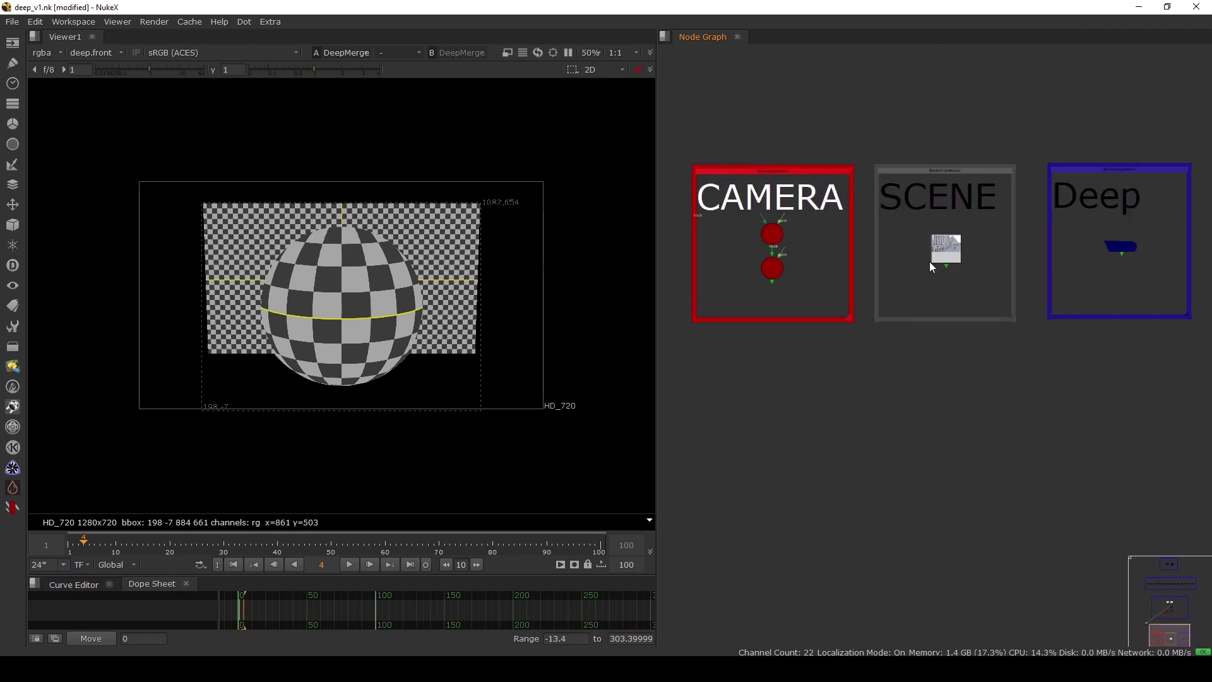
{"action": "key", "text": "1"}
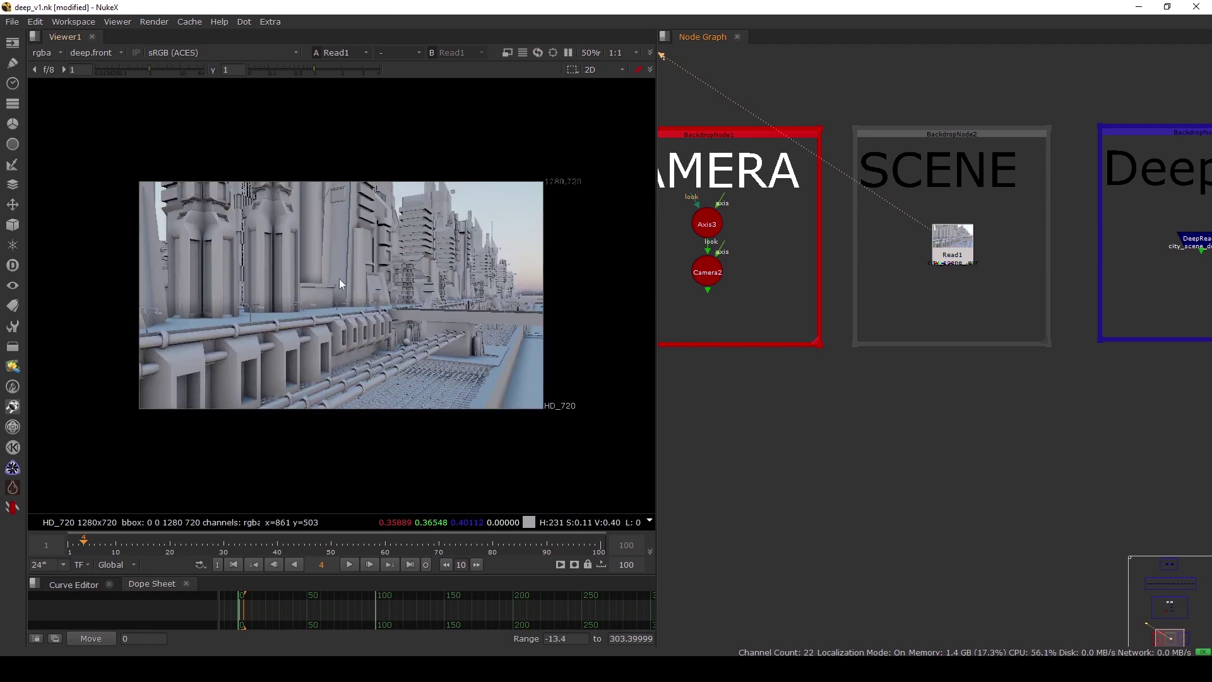
{"action": "key", "text": "f"}
{"action": "middle_click_drag", "start_coordinate": [1170, 244], "coordinate": [954, 256]}
{"action": "scroll", "coordinate": [954, 257], "scroll_direction": "up", "scroll_amount": 2}
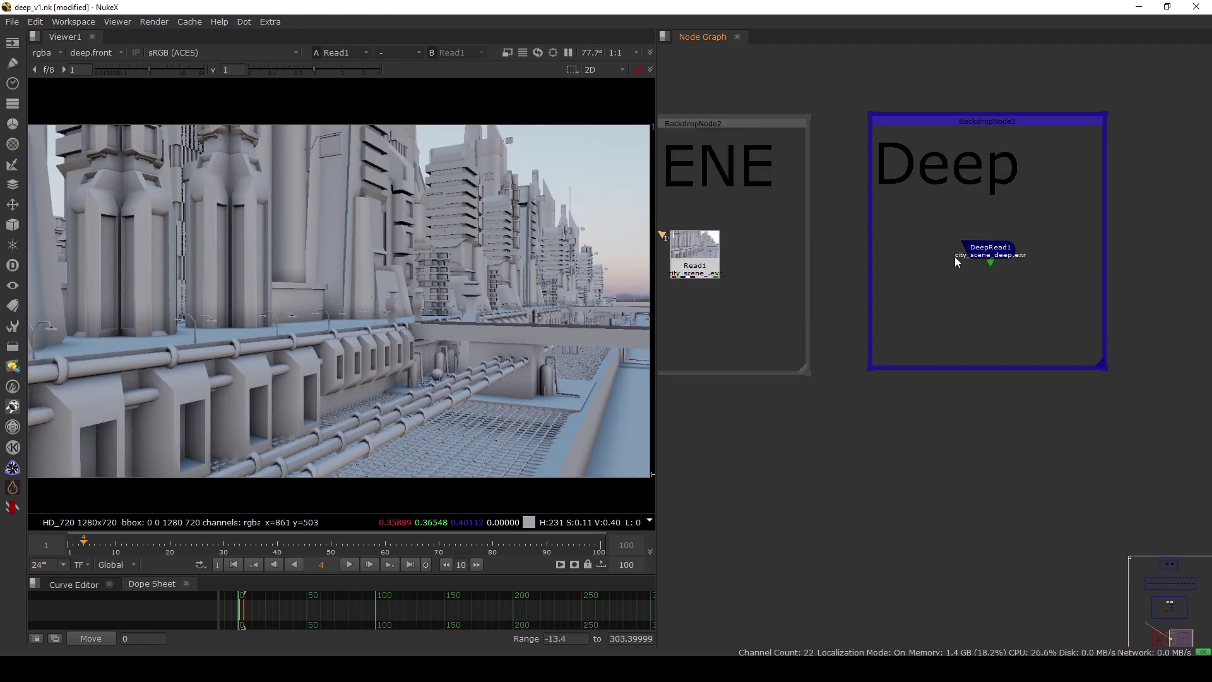
{"action": "middle_click_drag", "start_coordinate": [699, 257], "coordinate": [740, 264]}
{"action": "scroll", "coordinate": [742, 267], "scroll_direction": "up", "scroll_amount": 5}
{"action": "left_click", "coordinate": [744, 269]}
{"action": "scroll", "coordinate": [744, 269], "scroll_direction": "down", "scroll_amount": 3}
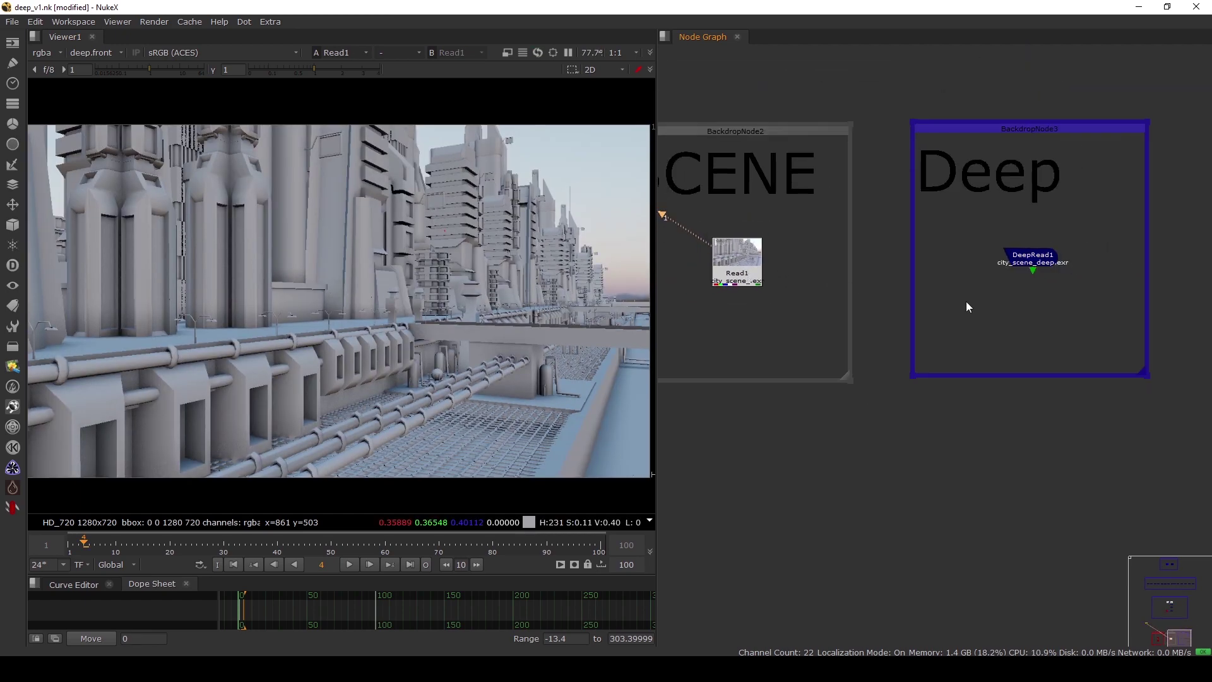
View DeepRead1 (city_scene_deep.exr) and display its deep layer
{"action": "scroll", "coordinate": [978, 287], "scroll_direction": "up", "scroll_amount": 3}
{"action": "left_click", "coordinate": [990, 259]}
{"action": "key", "text": "1"}
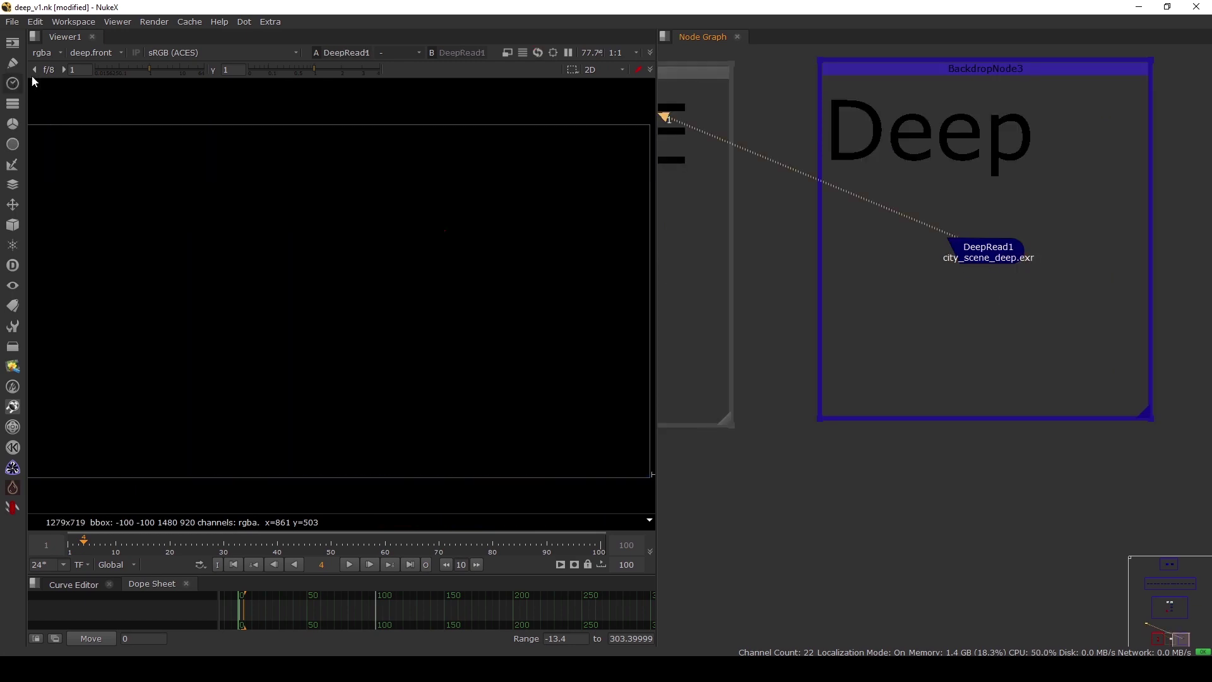
{"action": "left_click", "coordinate": [46, 53]}
{"action": "left_click", "coordinate": [55, 122]}
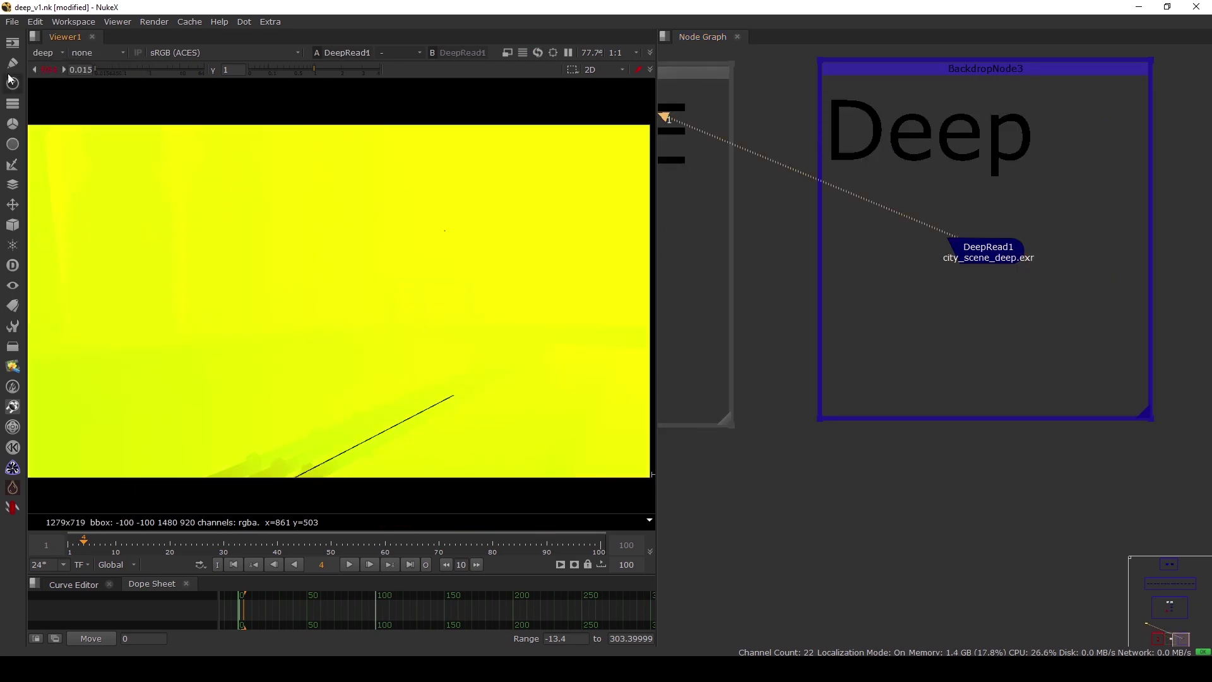
Lower the viewer gain to inspect the deep layer, reset the gain, and return to the rgba layer
{"action": "left_click", "coordinate": [34, 69]}
{"action": "left_click", "coordinate": [35, 69]}
{"action": "left_click", "coordinate": [35, 69]}
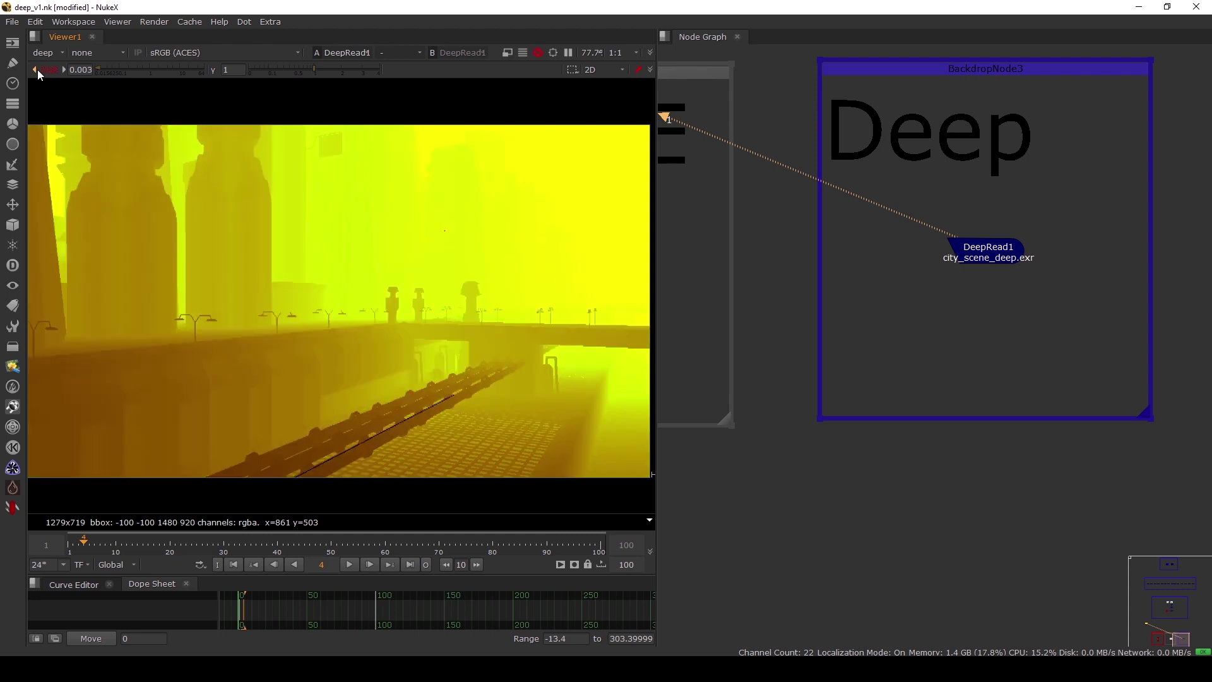
{"action": "left_click", "coordinate": [34, 70]}
{"action": "left_click", "coordinate": [35, 69]}
{"action": "left_click", "coordinate": [48, 71]}
{"action": "left_click", "coordinate": [44, 53]}
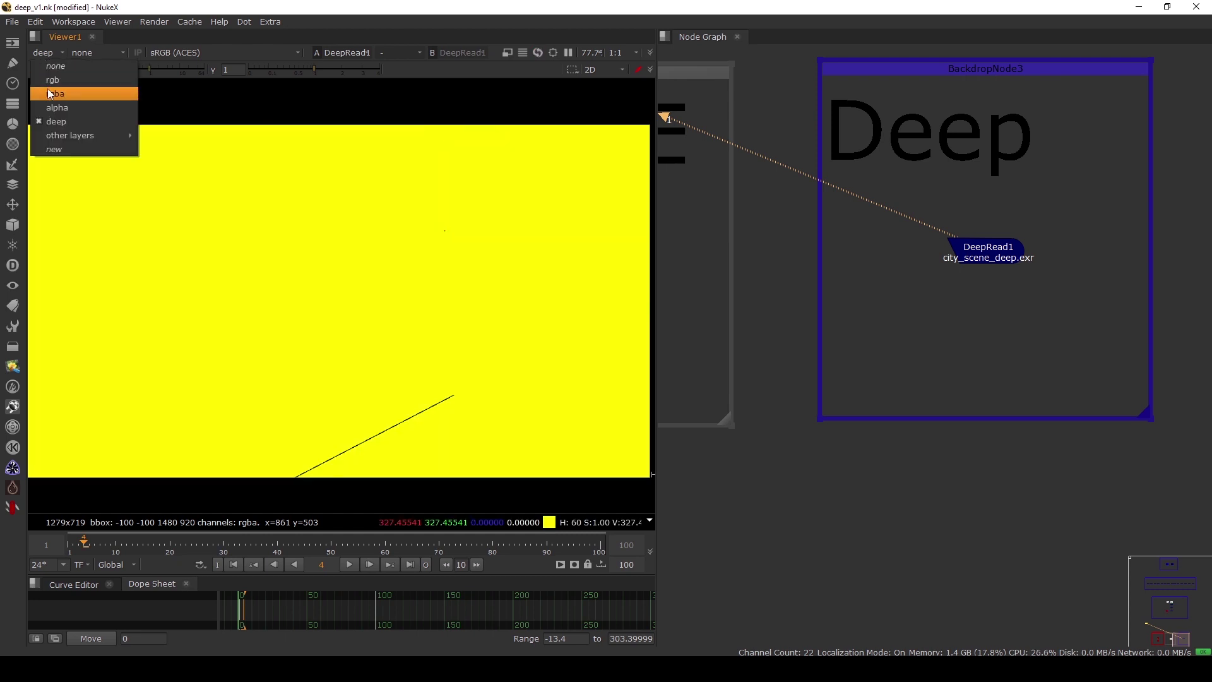
{"action": "left_click", "coordinate": [44, 89]}
Disconnect the viewer from DeepRead1 and view the Read1 city render
{"action": "scroll", "coordinate": [845, 282], "scroll_direction": "down", "scroll_amount": 2}
{"action": "middle_click_drag", "start_coordinate": [843, 278], "coordinate": [937, 282]}
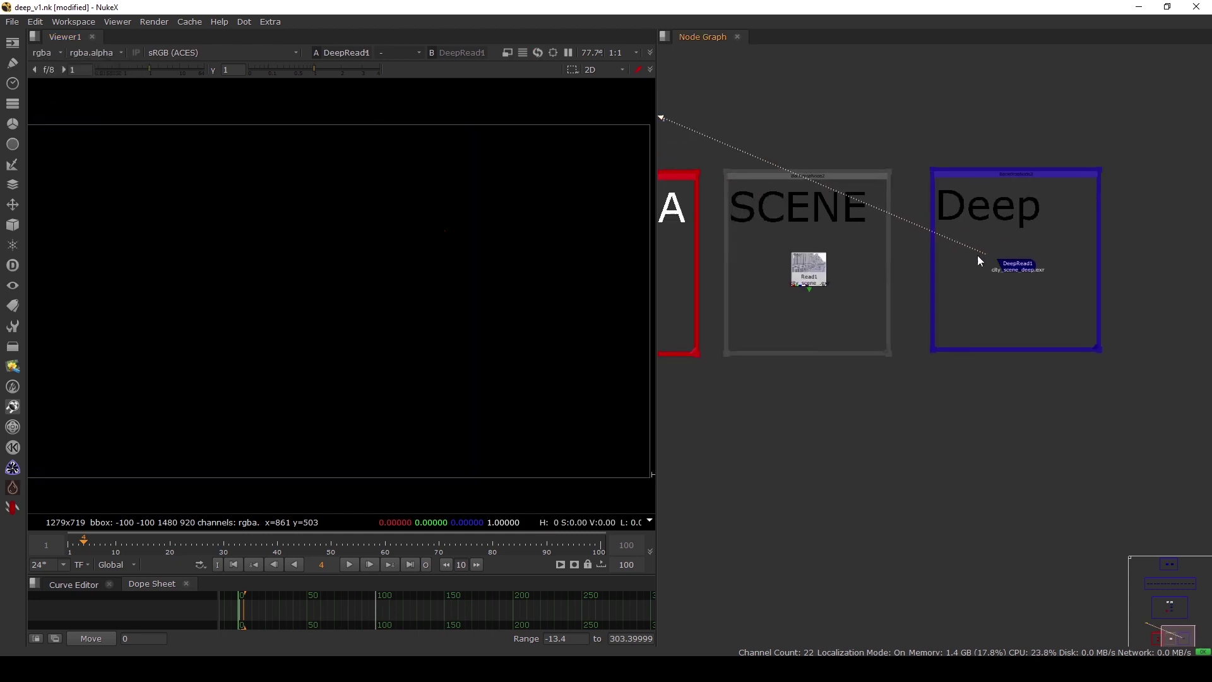
{"action": "left_click_drag", "start_coordinate": [977, 260], "coordinate": [965, 262]}
{"action": "left_click_drag", "start_coordinate": [814, 273], "coordinate": [823, 273]}
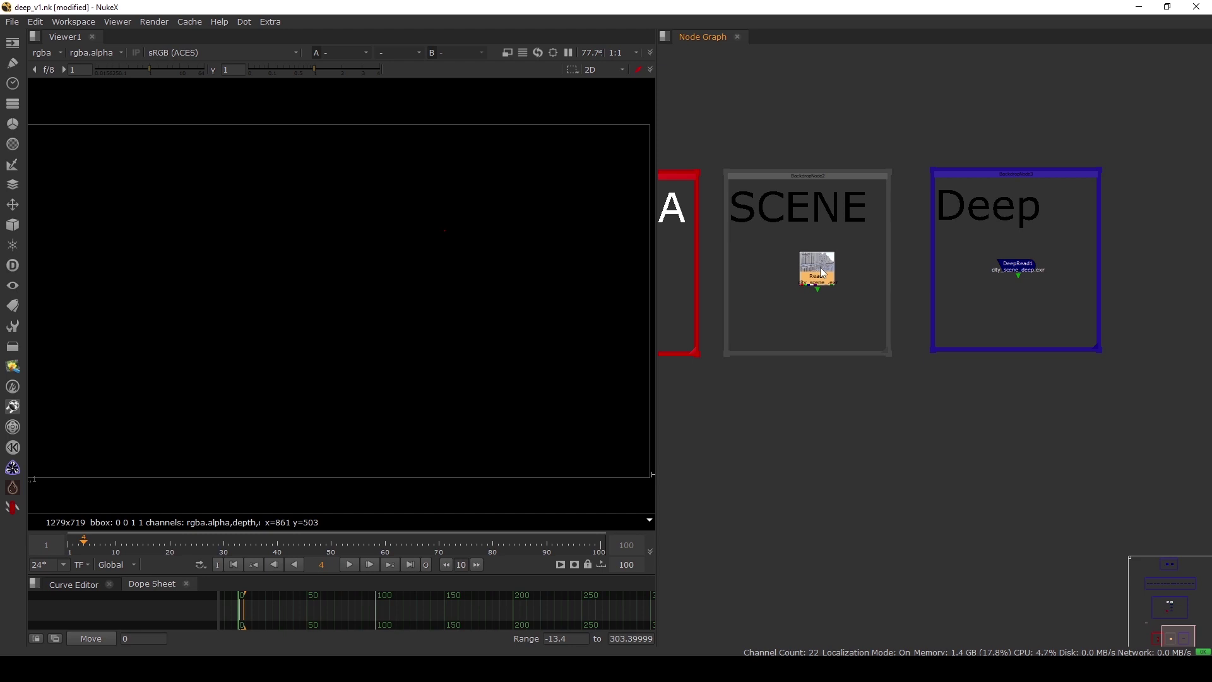
{"action": "key", "text": "1"}
{"action": "scroll", "coordinate": [817, 272], "scroll_direction": "up", "scroll_amount": 2}
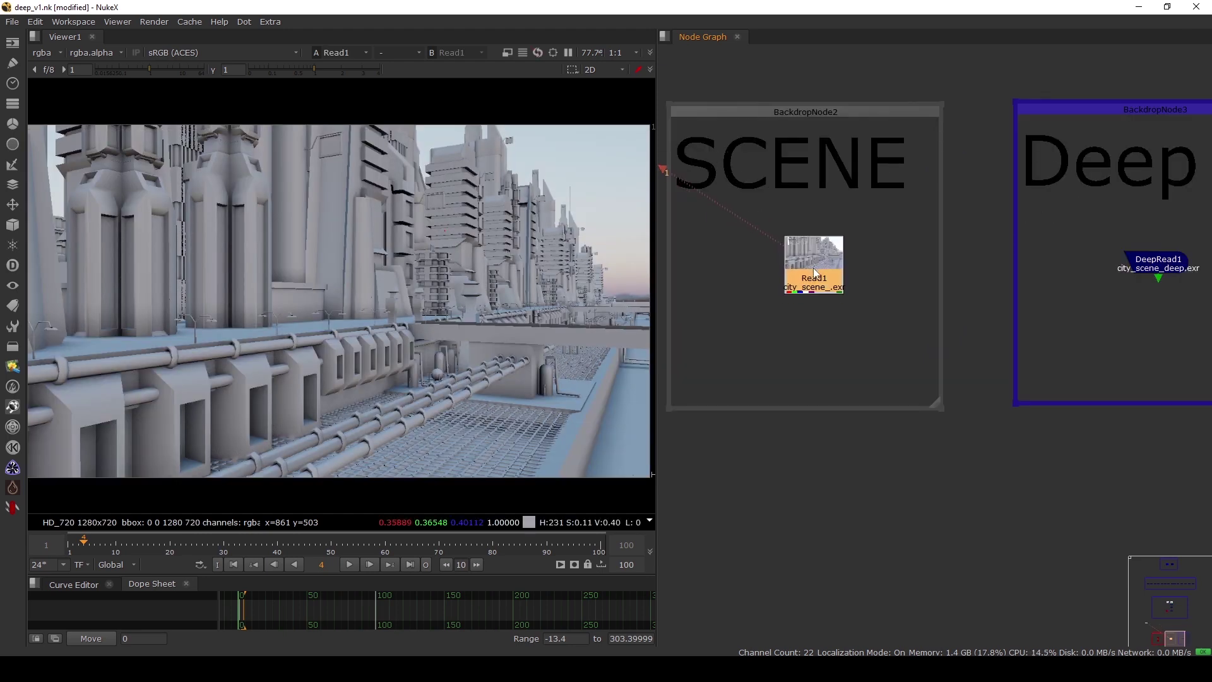
View DeepRead1 in the Deep backdrop and disconnect the viewer from it
{"action": "left_click", "coordinate": [1148, 324]}
{"action": "middle_click_drag", "start_coordinate": [1174, 265], "coordinate": [1058, 264]}
{"action": "scroll", "coordinate": [1058, 263], "scroll_direction": "up", "scroll_amount": 3}
{"action": "left_click_drag", "start_coordinate": [1013, 270], "coordinate": [965, 261]}
{"action": "key", "text": "1"}
{"action": "scroll", "coordinate": [1034, 268], "scroll_direction": "down", "scroll_amount": 3}
{"action": "left_click_drag", "start_coordinate": [1102, 240], "coordinate": [672, 313]}
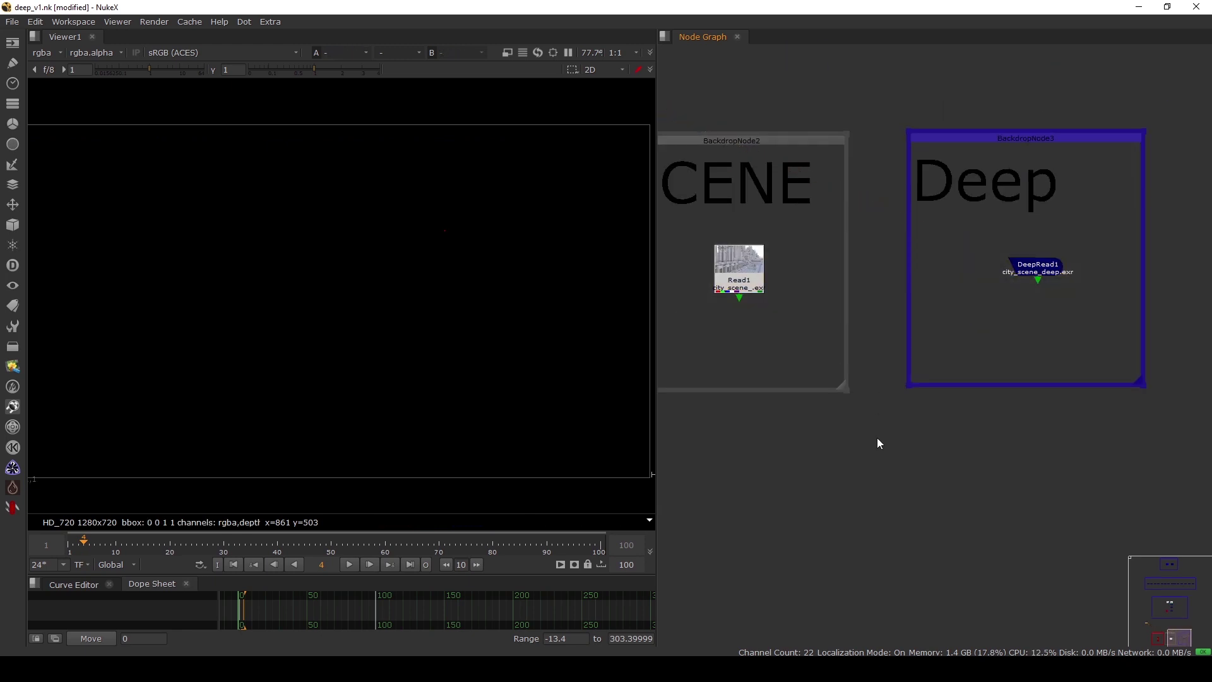
Try to combine Read1 and DeepRead1 with a regular Merge node, and delete the node
{"action": "key", "text": "m"}
{"action": "middle_click_drag", "start_coordinate": [864, 419], "coordinate": [952, 402]}
{"action": "left_click_drag", "start_coordinate": [953, 402], "coordinate": [841, 258]}
{"action": "left_click_drag", "start_coordinate": [979, 398], "coordinate": [1118, 263]}
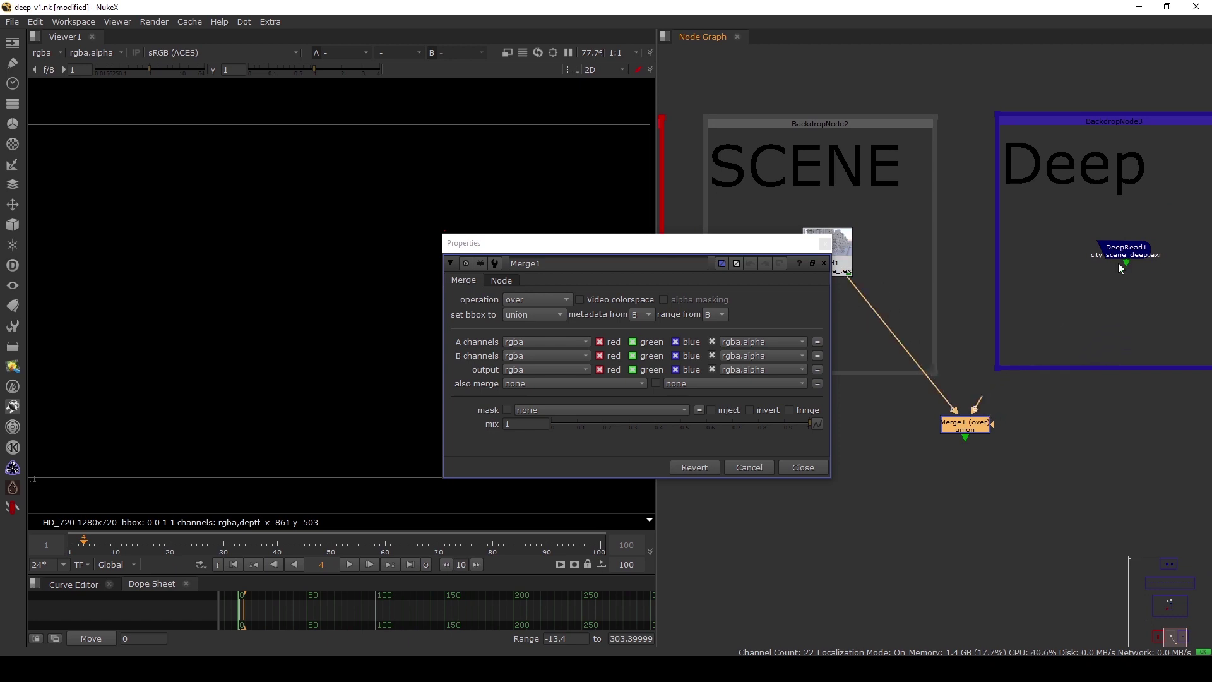
{"action": "key", "text": "Delete"}
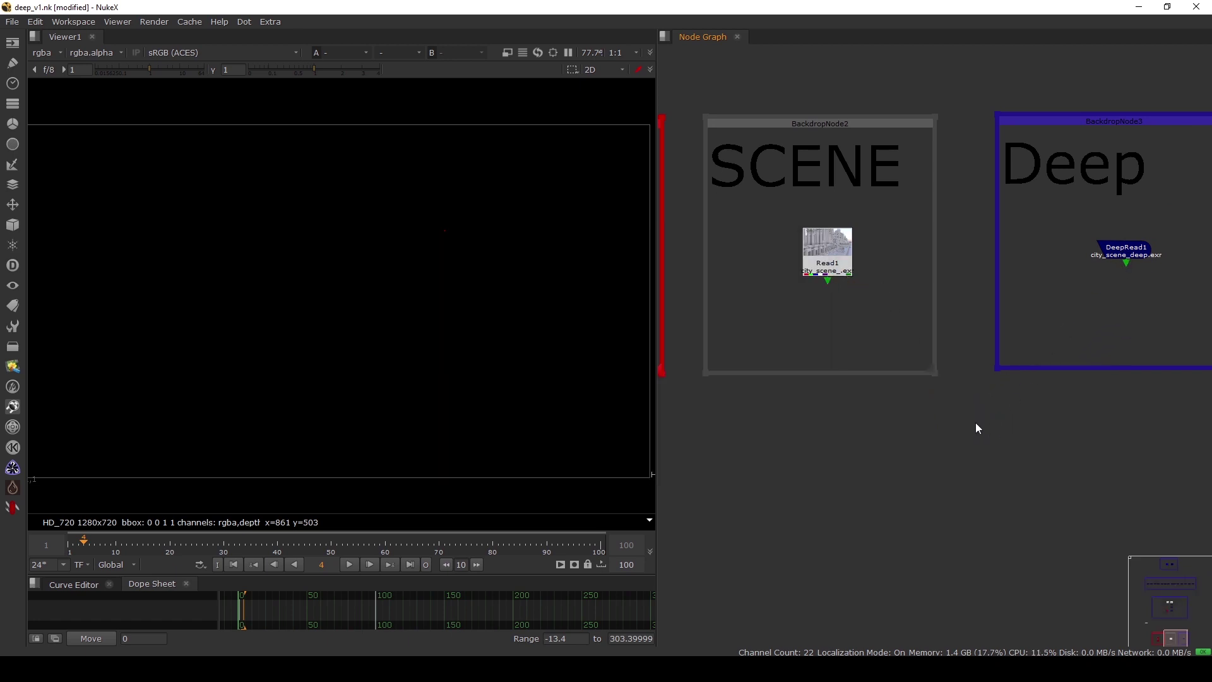
Try to combine DeepRead1 and Read1 with a DeepMerge node, and delete the node
{"action": "left_click", "coordinate": [13, 265]}
{"action": "left_click", "coordinate": [54, 354]}
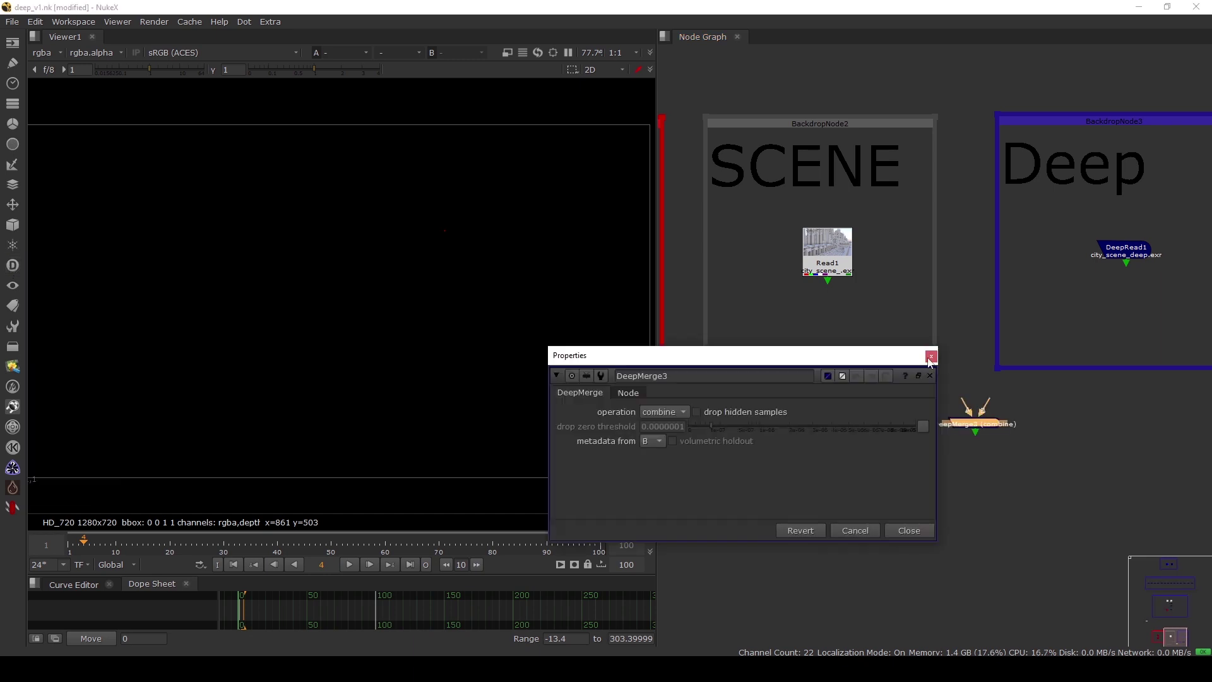
{"action": "left_click_drag", "start_coordinate": [986, 404], "coordinate": [1128, 259]}
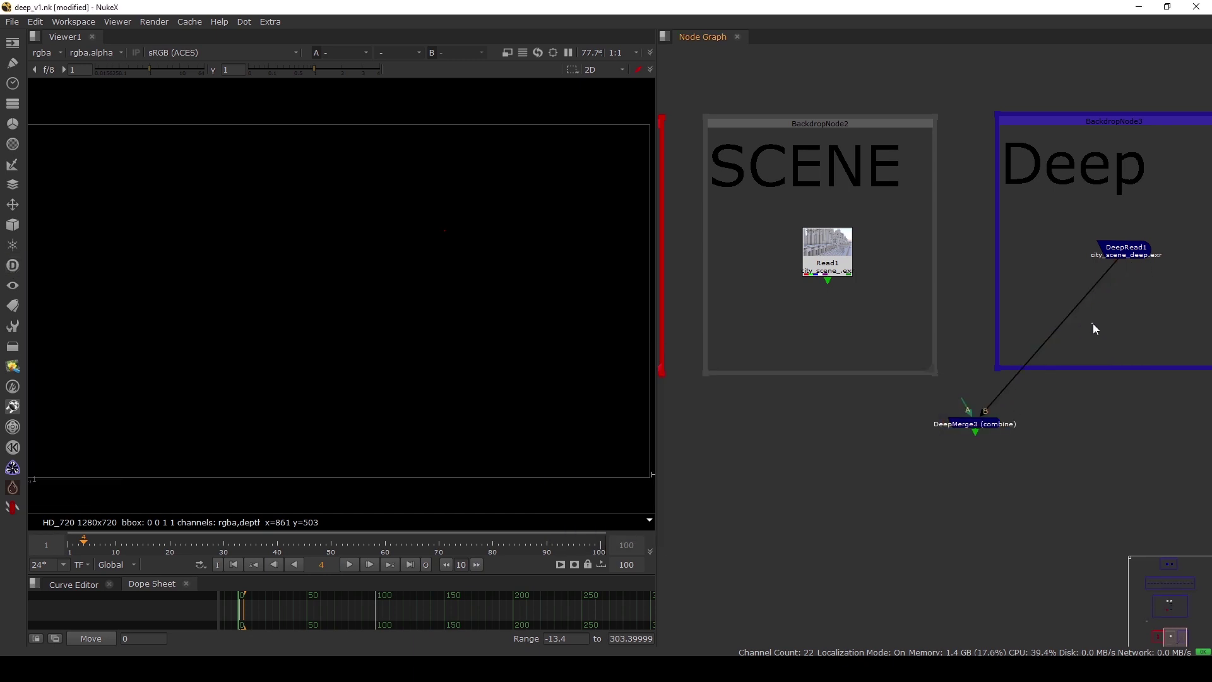
{"action": "left_click_drag", "start_coordinate": [963, 400], "coordinate": [823, 256]}
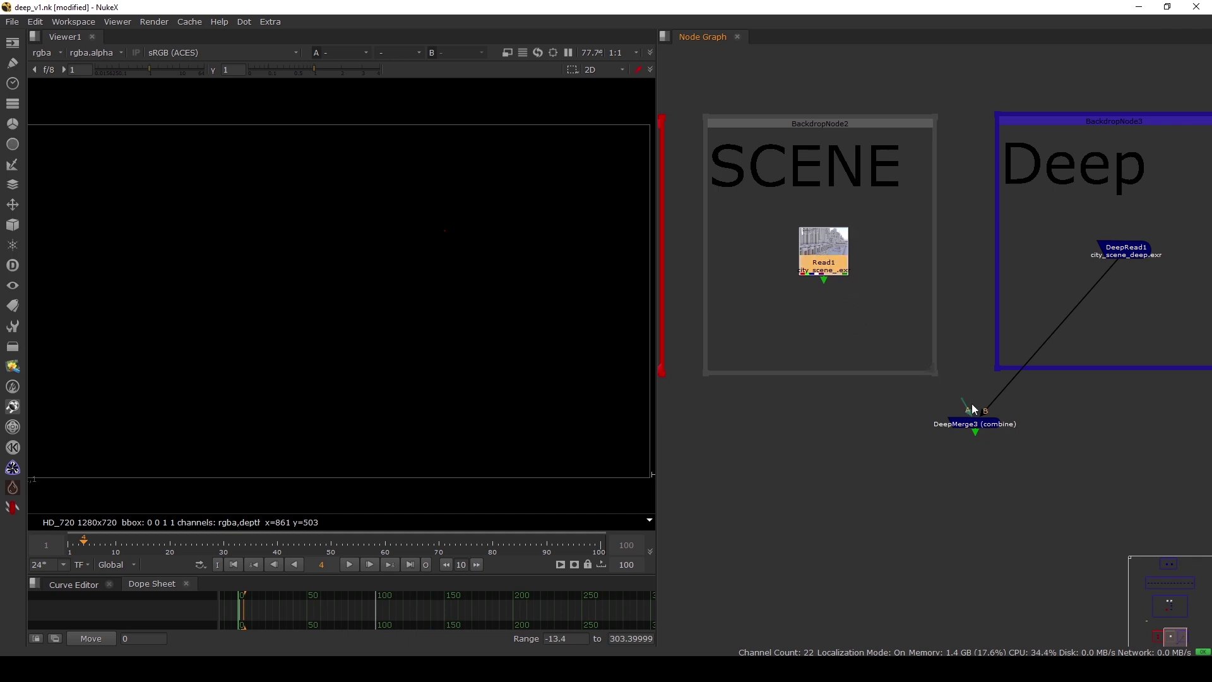
{"action": "left_click_drag", "start_coordinate": [967, 424], "coordinate": [986, 424]}
{"action": "key", "text": "Delete"}
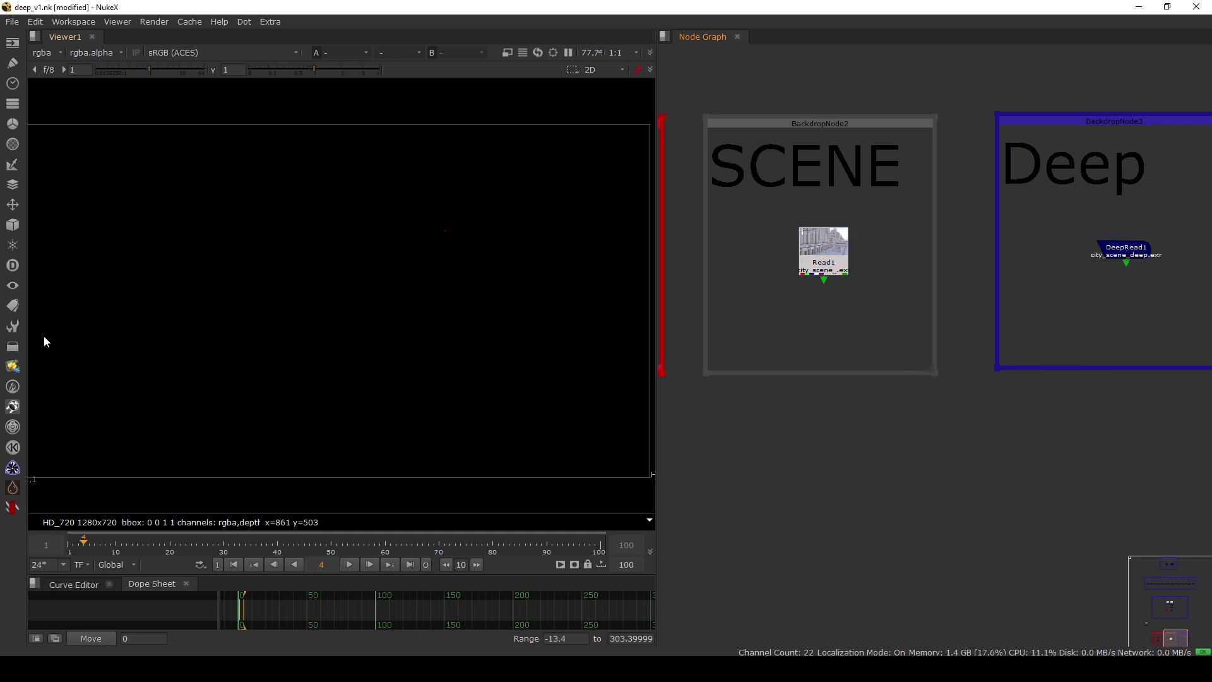
Add a DeepRecolor node and connect its color input to Read1 and its depth input to DeepRead1
{"action": "left_click", "coordinate": [13, 266]}
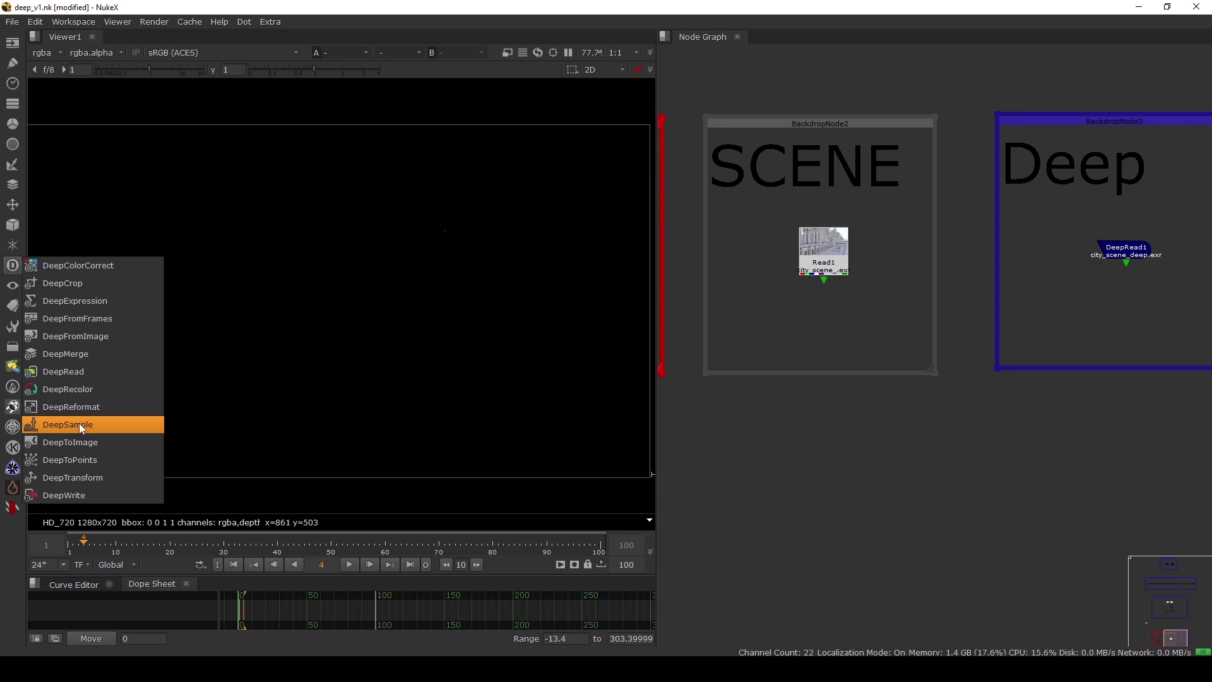
{"action": "left_click", "coordinate": [74, 388]}
{"action": "left_click", "coordinate": [992, 362]}
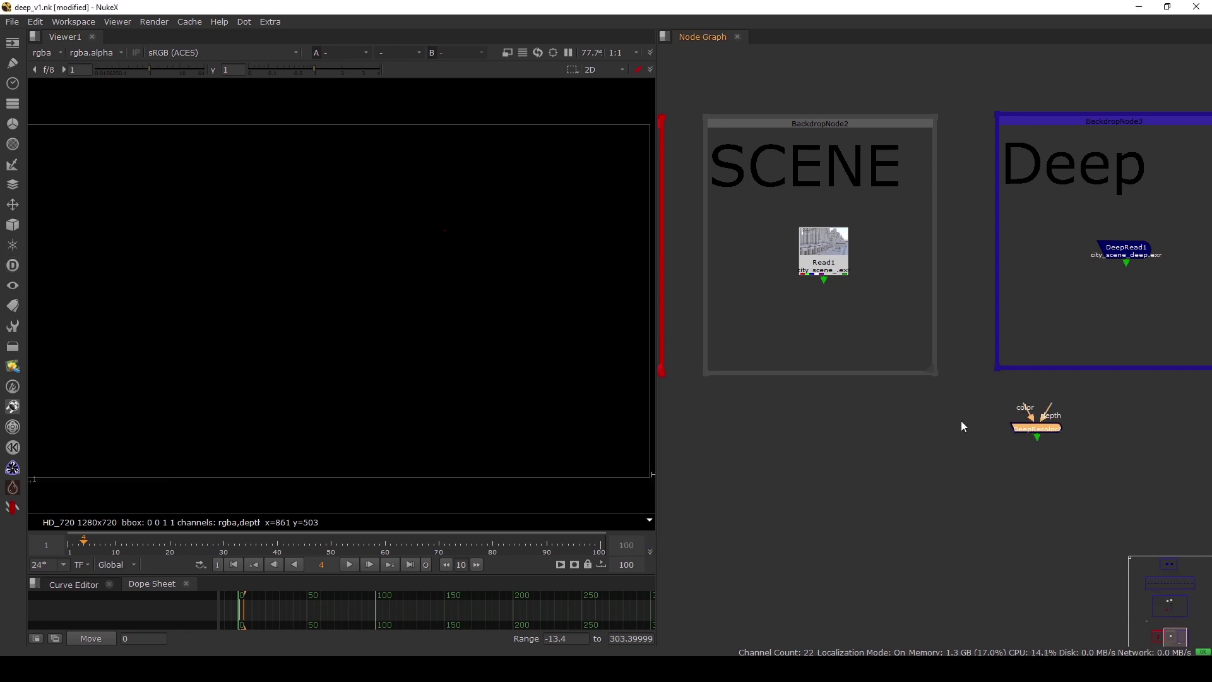
{"action": "middle_click_drag", "start_coordinate": [960, 423], "coordinate": [949, 321]}
{"action": "scroll", "coordinate": [950, 321], "scroll_direction": "up", "scroll_amount": 2}
{"action": "left_click_drag", "start_coordinate": [983, 308], "coordinate": [786, 183]}
{"action": "scroll", "coordinate": [787, 178], "scroll_direction": "down", "scroll_amount": 2}
{"action": "middle_click_drag", "start_coordinate": [844, 233], "coordinate": [795, 253]}
{"action": "scroll", "coordinate": [994, 329], "scroll_direction": "up", "scroll_amount": 1}
{"action": "scroll", "coordinate": [983, 331], "scroll_direction": "up", "scroll_amount": 2}
{"action": "left_click_drag", "start_coordinate": [970, 346], "coordinate": [1087, 88]}
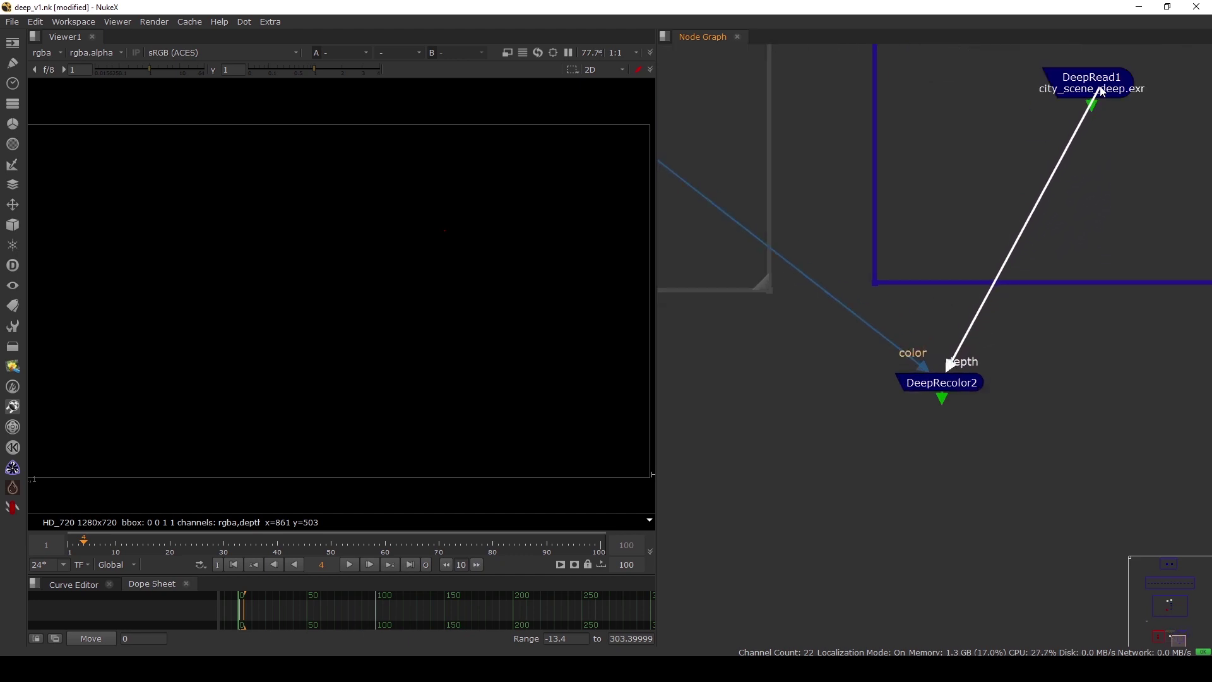
Place the DeepRecolor node directly below Read1 and view its result
{"action": "scroll", "coordinate": [1073, 100], "scroll_direction": "down", "scroll_amount": 2}
{"action": "left_click", "coordinate": [970, 287]}
{"action": "left_click_drag", "start_coordinate": [971, 287], "coordinate": [765, 376]}
{"action": "key", "text": "1"}
{"action": "left_click", "coordinate": [767, 321]}
{"action": "scroll", "coordinate": [768, 318], "scroll_direction": "down", "scroll_amount": 2}
{"action": "middle_click_drag", "start_coordinate": [767, 318], "coordinate": [909, 305]}
{"action": "scroll", "coordinate": [921, 339], "scroll_direction": "up", "scroll_amount": 3}
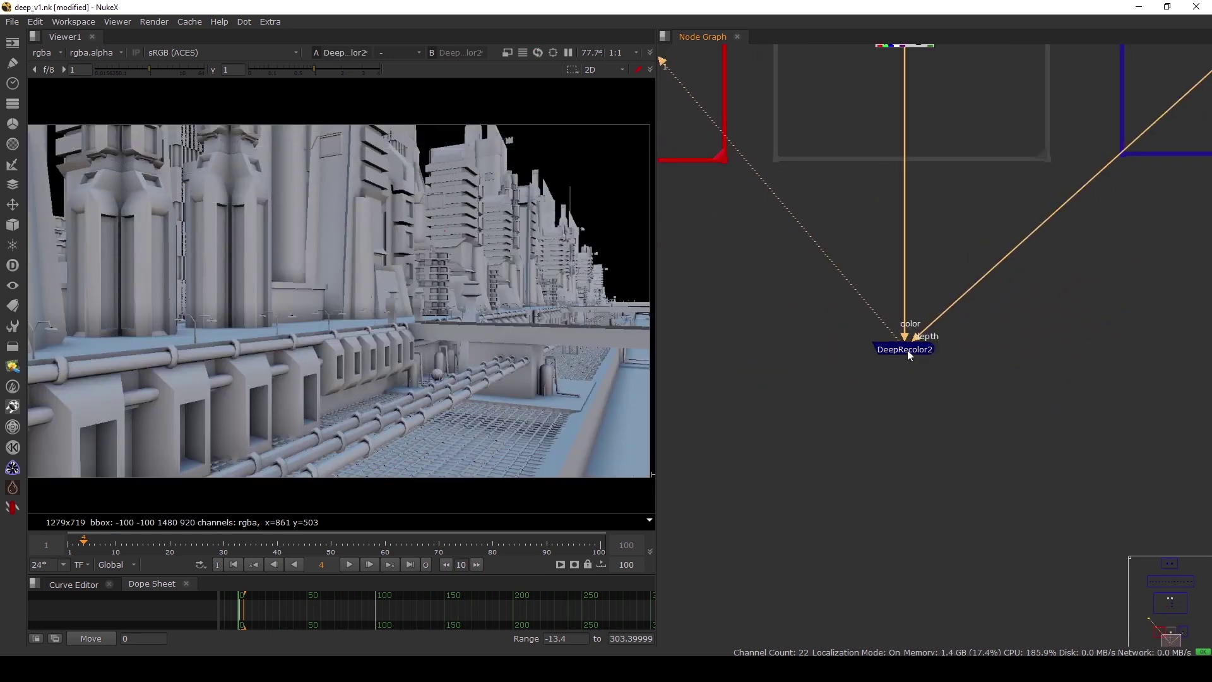
{"action": "left_click", "coordinate": [906, 349]}
{"action": "left_click_drag", "start_coordinate": [1033, 412], "coordinate": [788, 333]}
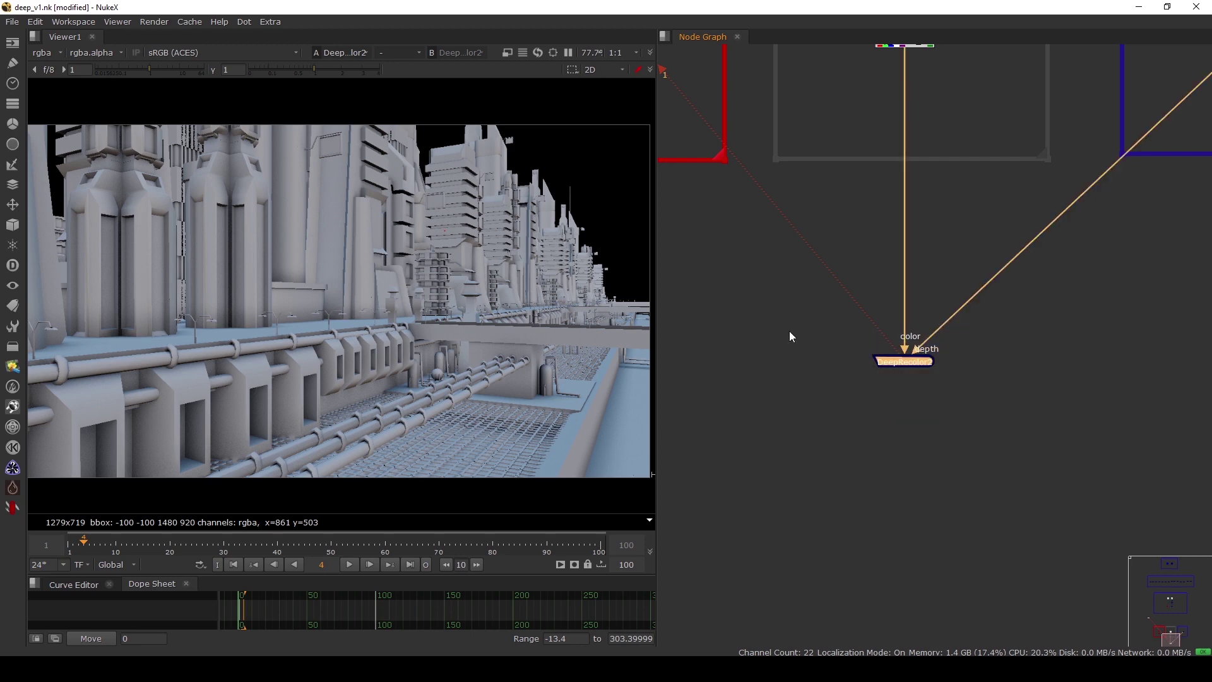
Show the deep layer of the DeepRecolor output and lower the viewer gain to inspect the city's depth
{"action": "middle_click_drag", "start_coordinate": [883, 48], "coordinate": [855, 137]}
{"action": "left_click", "coordinate": [859, 128]}
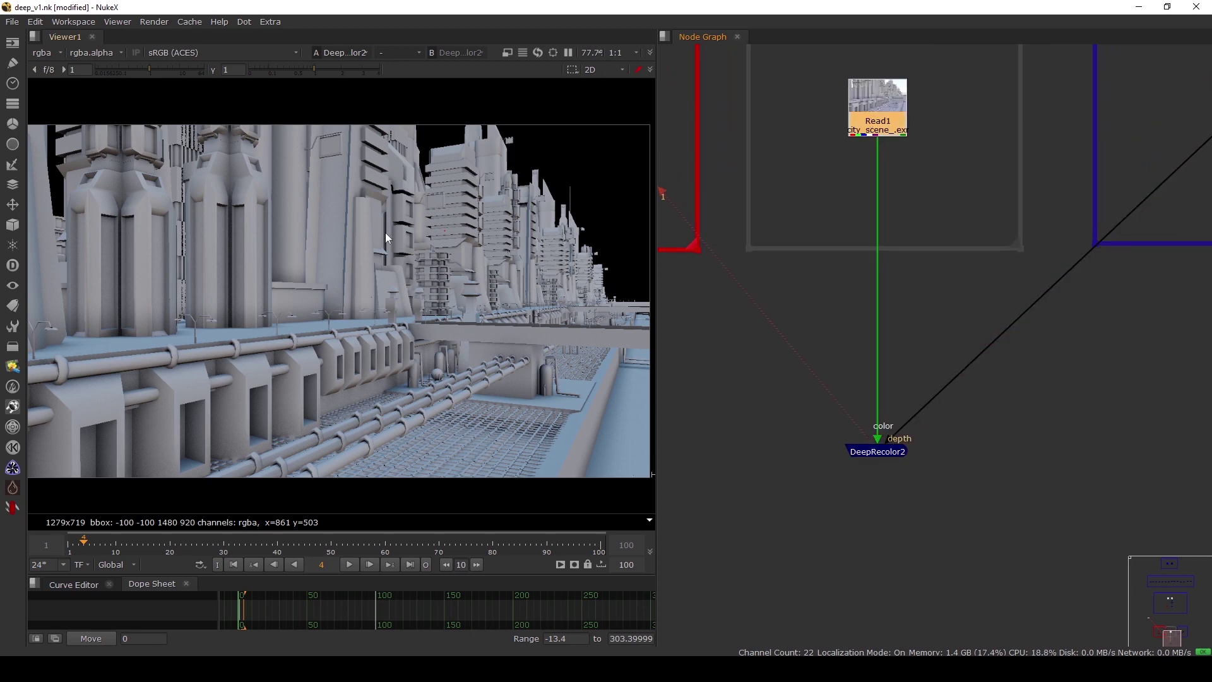
{"action": "left_click", "coordinate": [875, 452]}
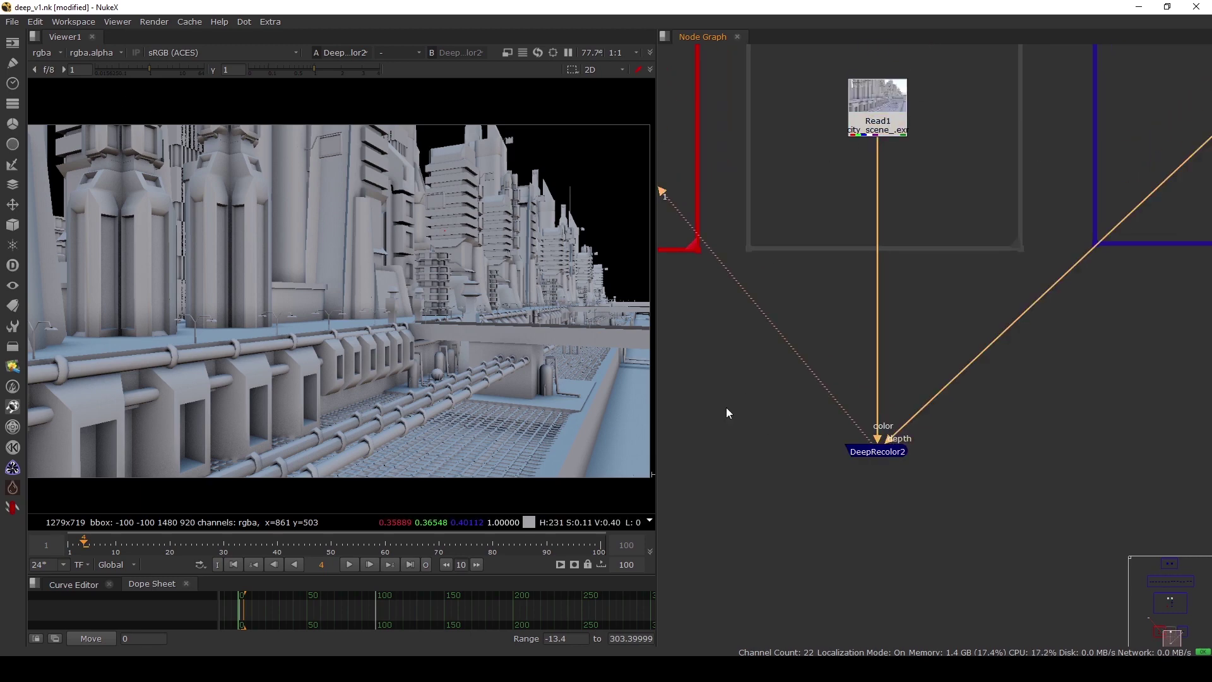
{"action": "left_click", "coordinate": [46, 52]}
{"action": "left_click", "coordinate": [69, 124]}
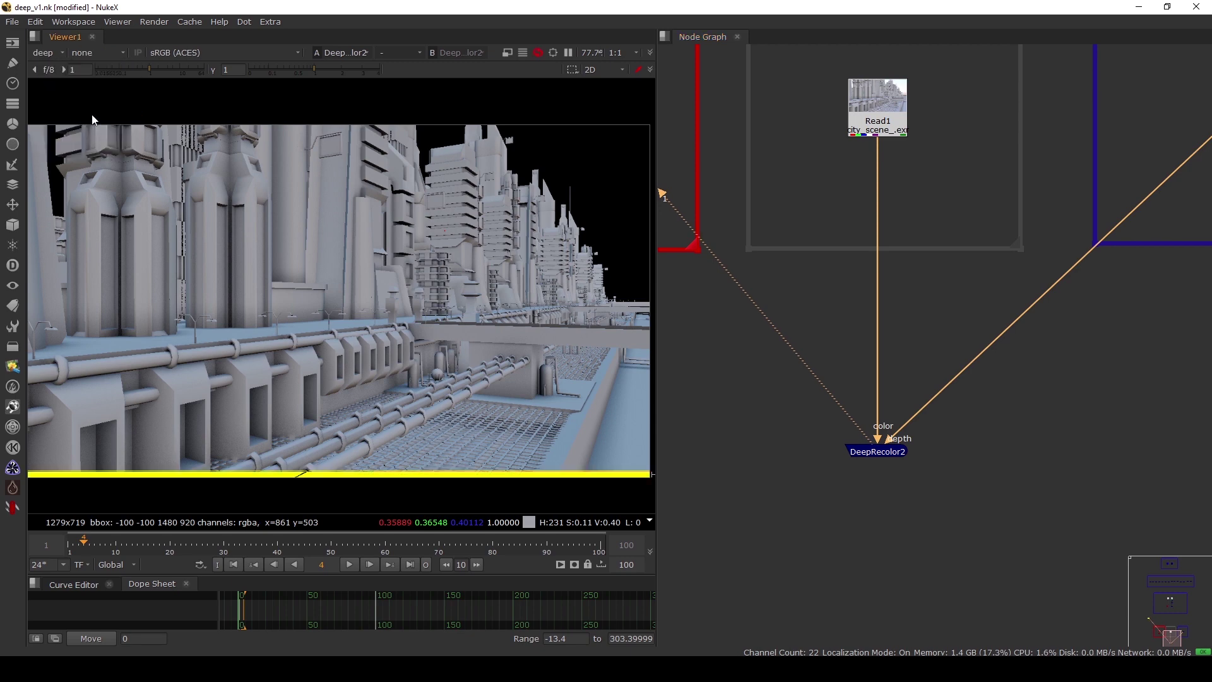
{"action": "left_click_drag", "start_coordinate": [140, 71], "coordinate": [94, 75]}
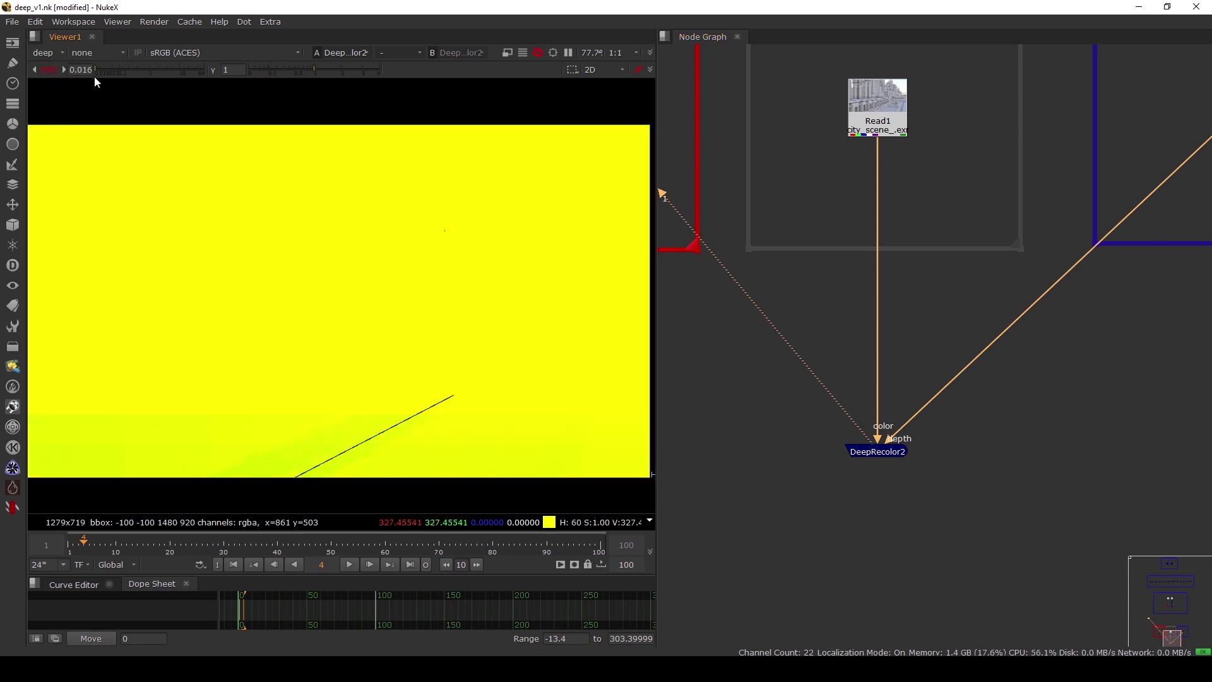
{"action": "left_click", "coordinate": [34, 70]}
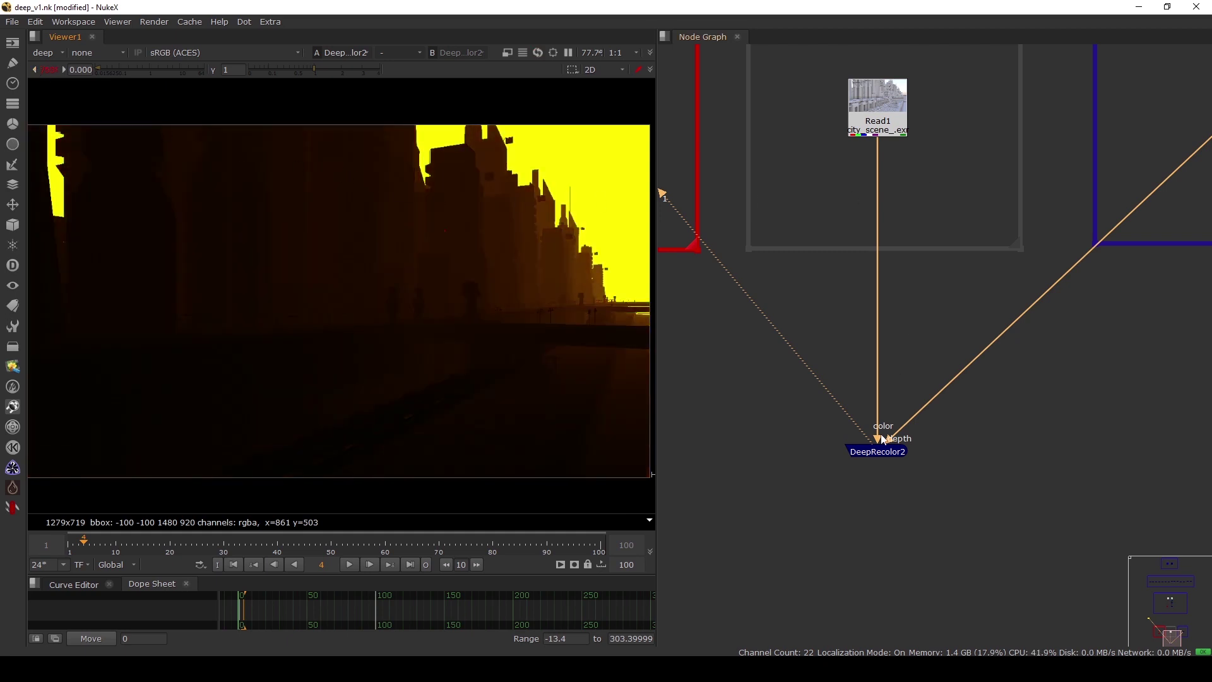
{"action": "left_click", "coordinate": [881, 129]}
{"action": "left_click", "coordinate": [895, 454]}
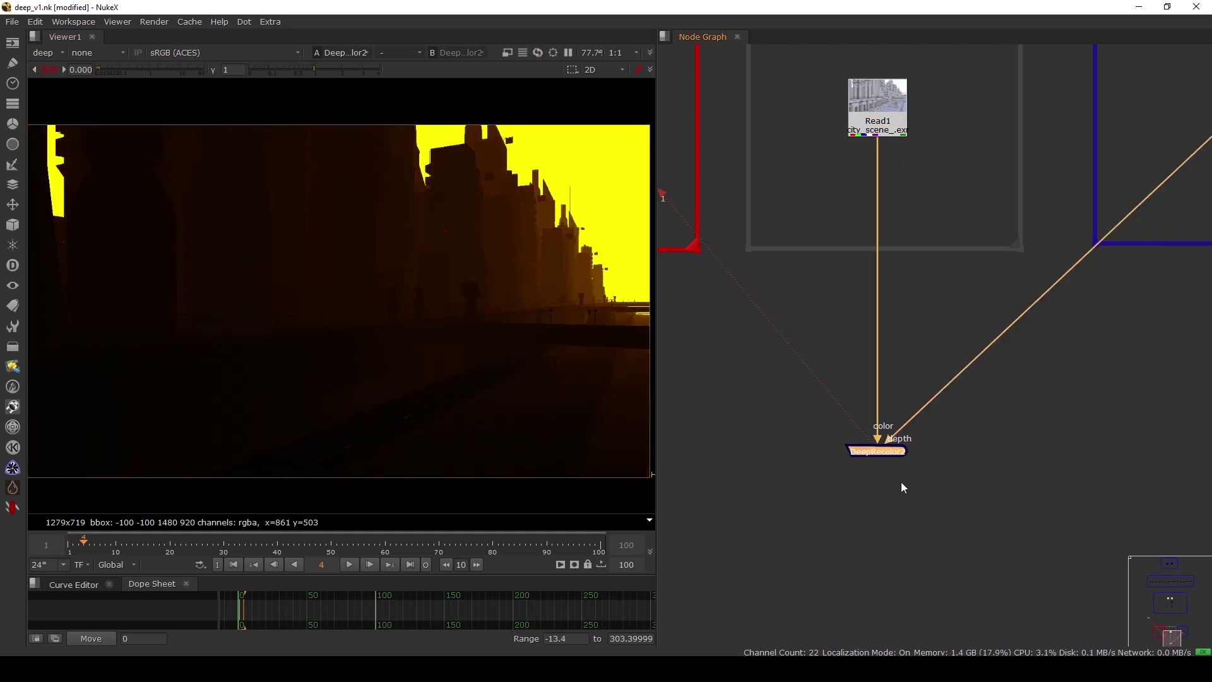
View the Read1 render in the rgba layer, check its alpha channel, and return to the color display
{"action": "left_click", "coordinate": [876, 118]}
{"action": "key", "text": "1"}
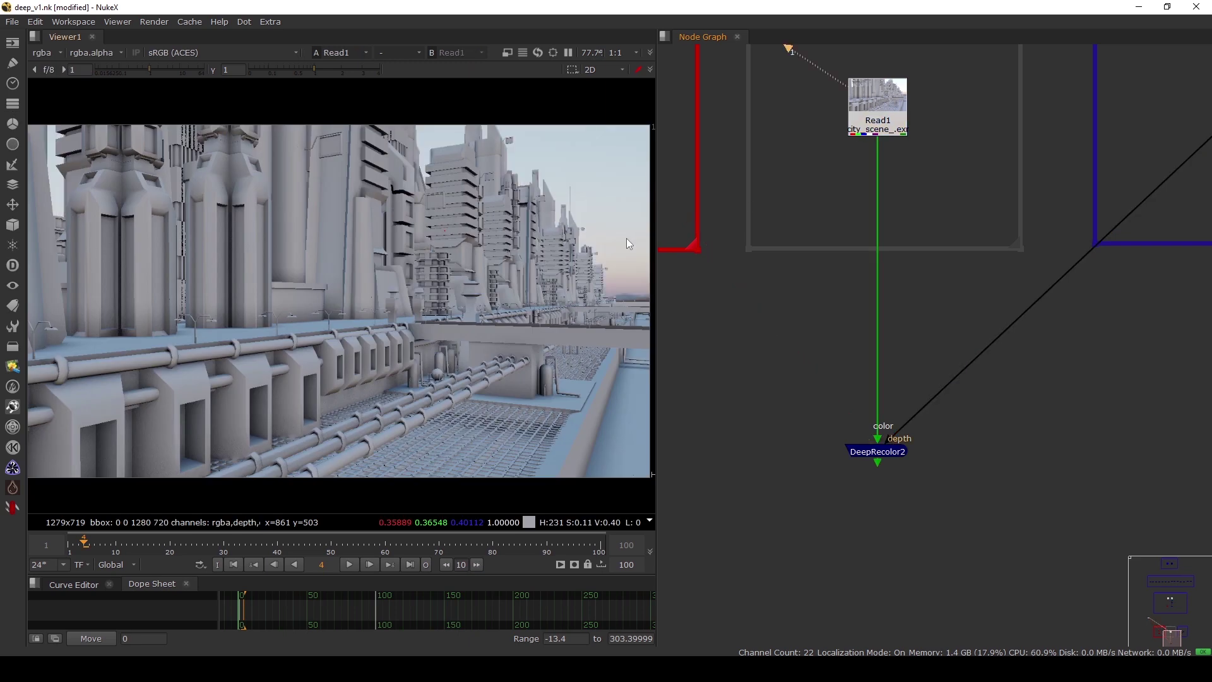
{"action": "key", "text": "a"}
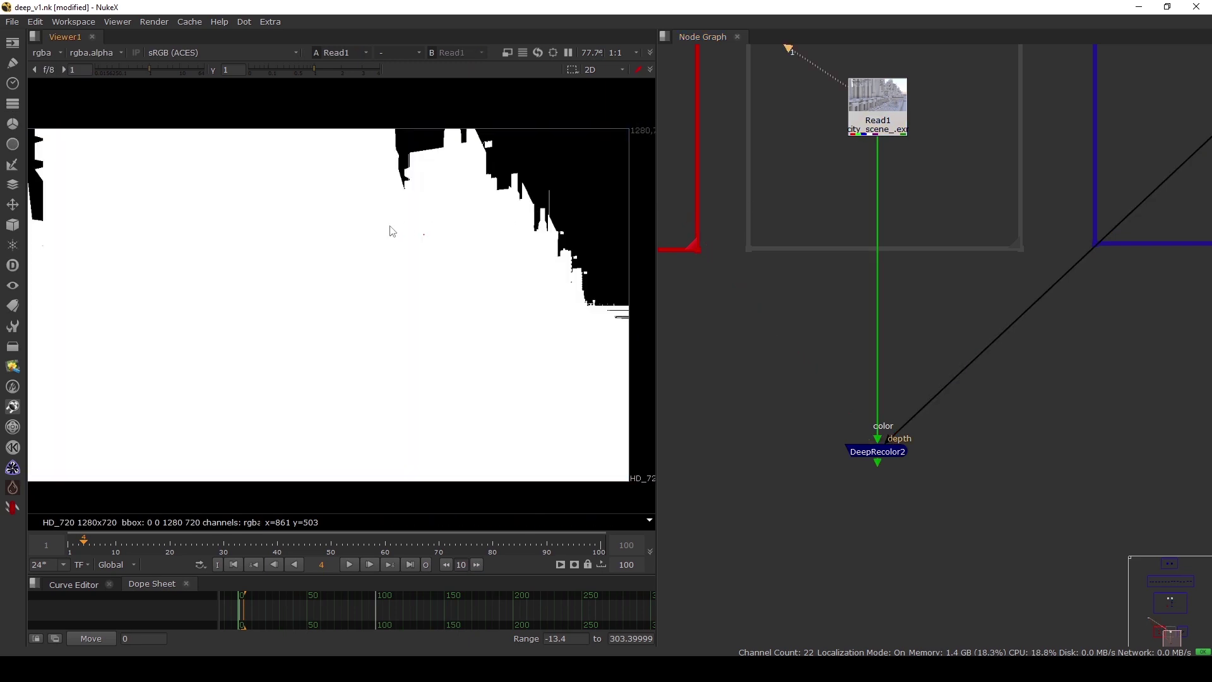
{"action": "key", "text": "a"}
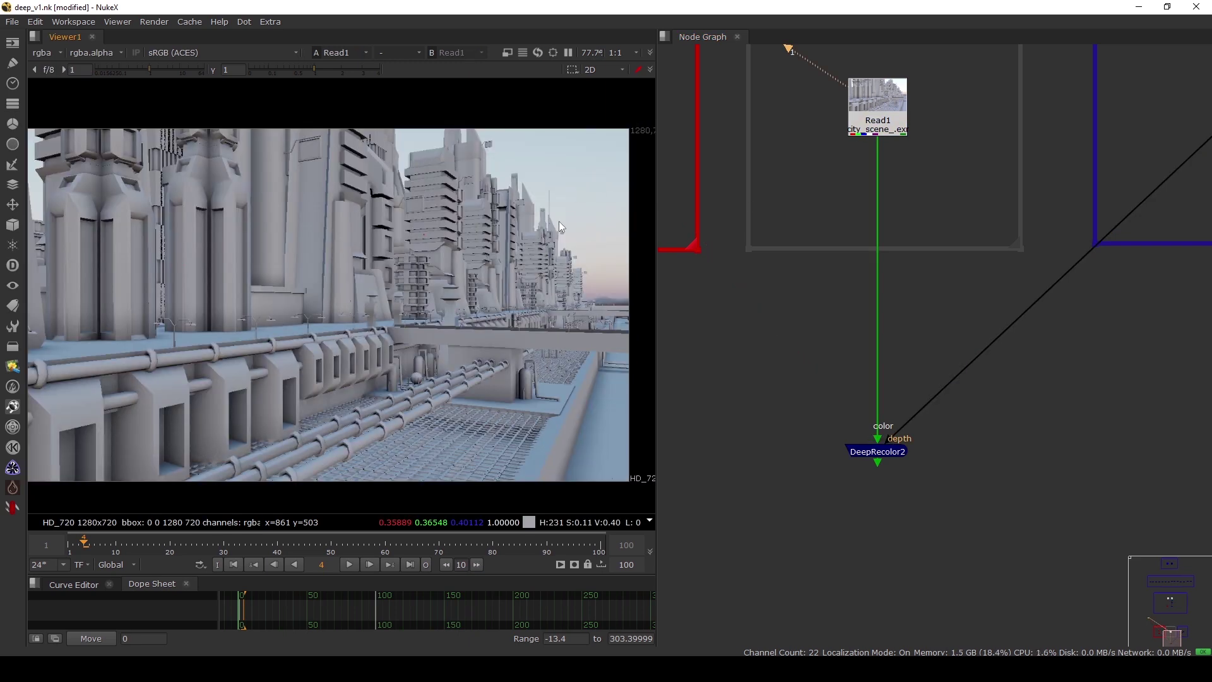
View the DeepRecolor output and examine the building edges against the sky up close
{"action": "mouse_move", "coordinate": [881, 453]}
{"action": "left_mouse_down"}
{"action": "mouse_move", "coordinate": [881, 475]}
{"action": "mouse_move", "coordinate": [882, 461]}
{"action": "left_mouse_up"}
{"action": "left_click_drag", "start_coordinate": [974, 534], "coordinate": [720, 435]}
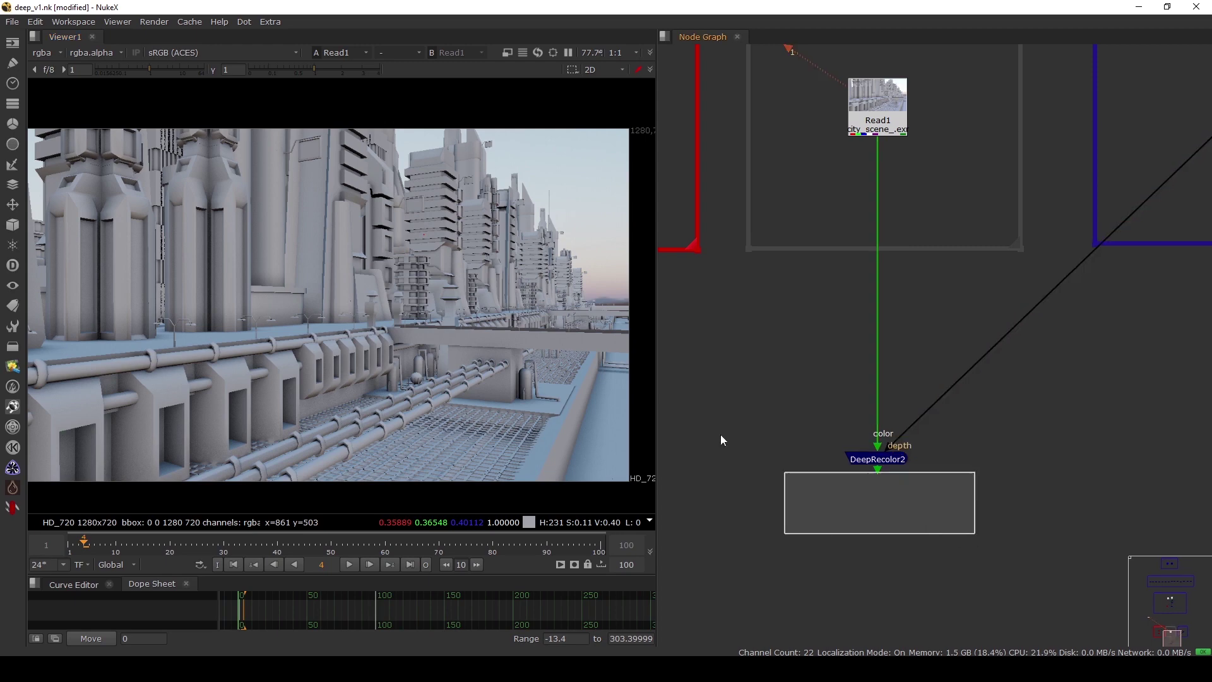
{"action": "key", "text": "1"}
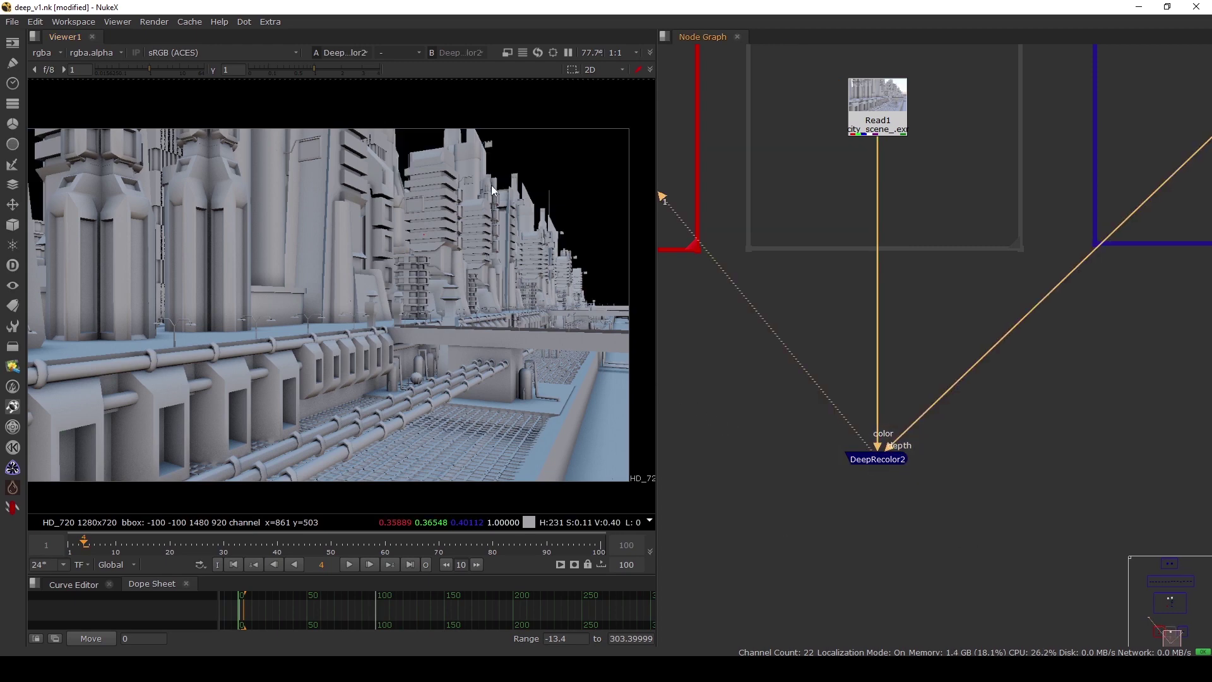
{"action": "scroll", "coordinate": [491, 185], "scroll_direction": "up", "scroll_amount": 10}
{"action": "double_click", "coordinate": [877, 459]}
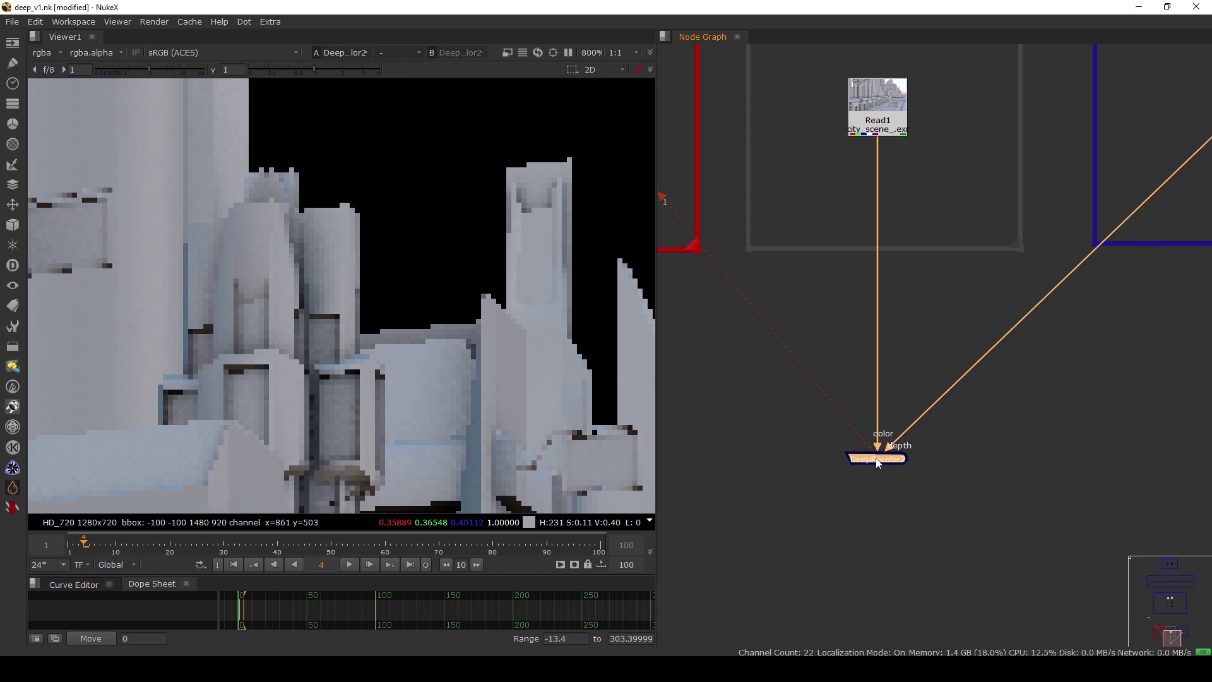
{"action": "key", "text": "Escape"}
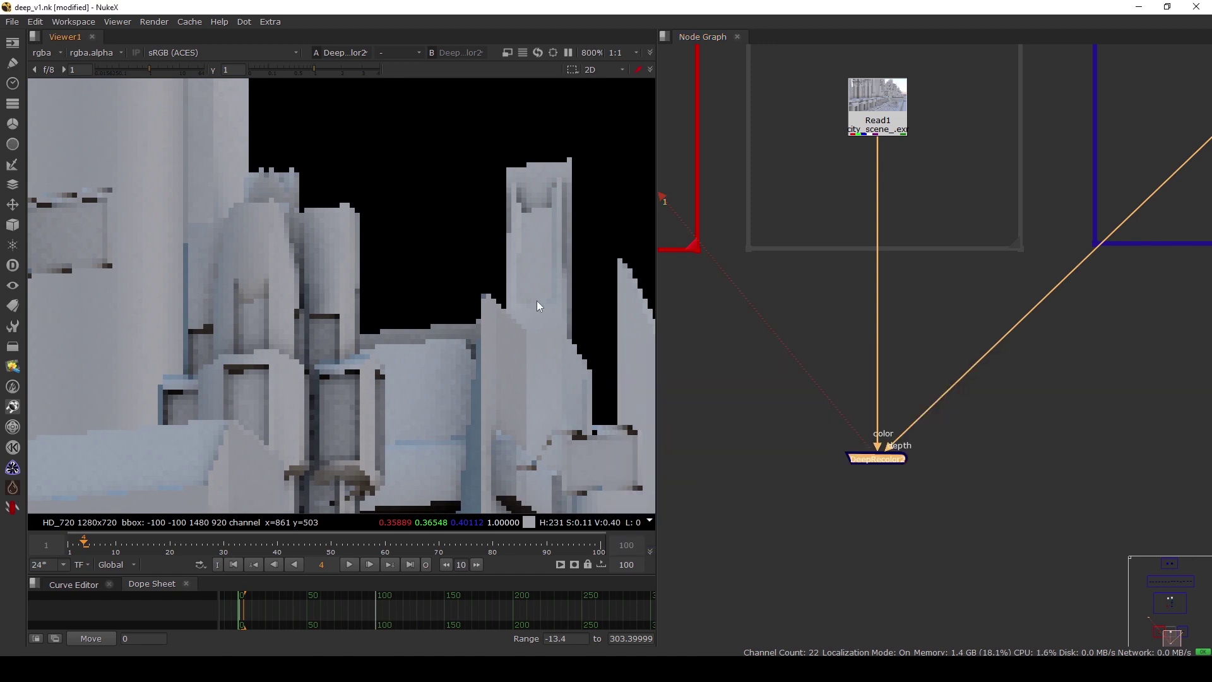
{"action": "middle_click", "coordinate": [536, 304]}
Compare the sky area of the Read1 render with the DeepRecolor output
{"action": "middle_click_drag", "start_coordinate": [896, 169], "coordinate": [896, 255]}
{"action": "left_click", "coordinate": [884, 198]}
{"action": "key", "text": "1"}
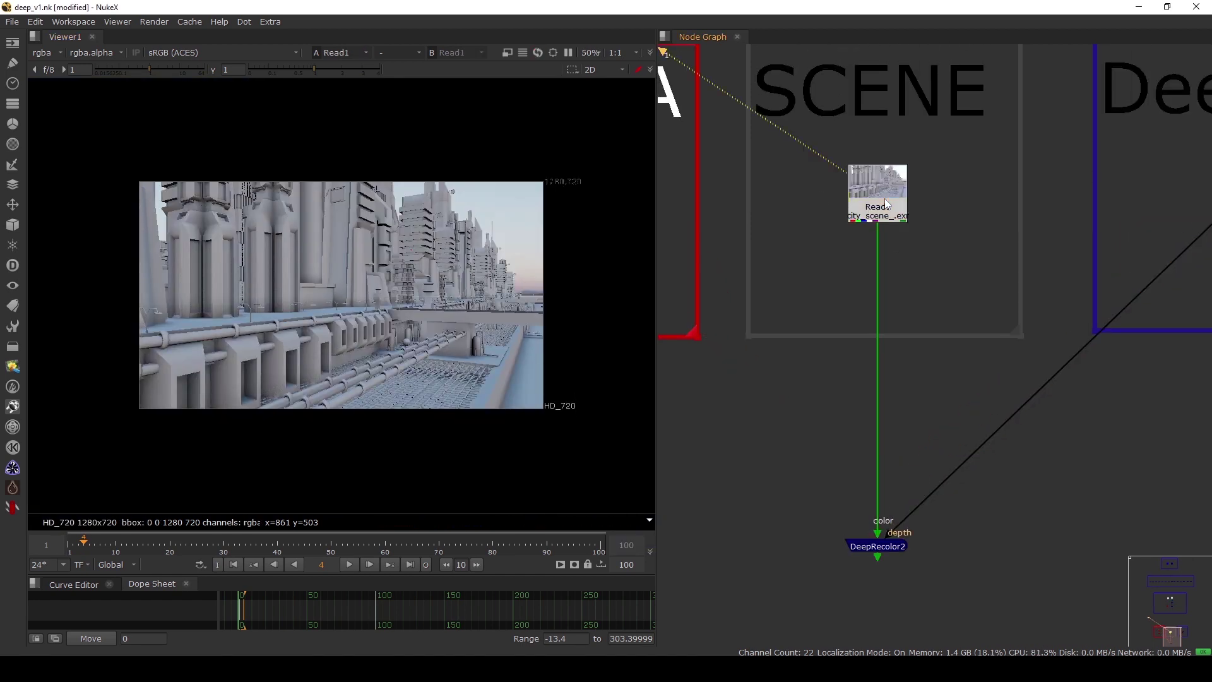
{"action": "middle_click_drag", "start_coordinate": [879, 388], "coordinate": [898, 233]}
{"action": "left_click_drag", "start_coordinate": [784, 310], "coordinate": [1000, 447]}
{"action": "key", "text": "1"}
View the Group1 sphere and the Group2 card alternately in the deep test backdrop
{"action": "scroll", "coordinate": [956, 317], "scroll_direction": "down", "scroll_amount": 4}
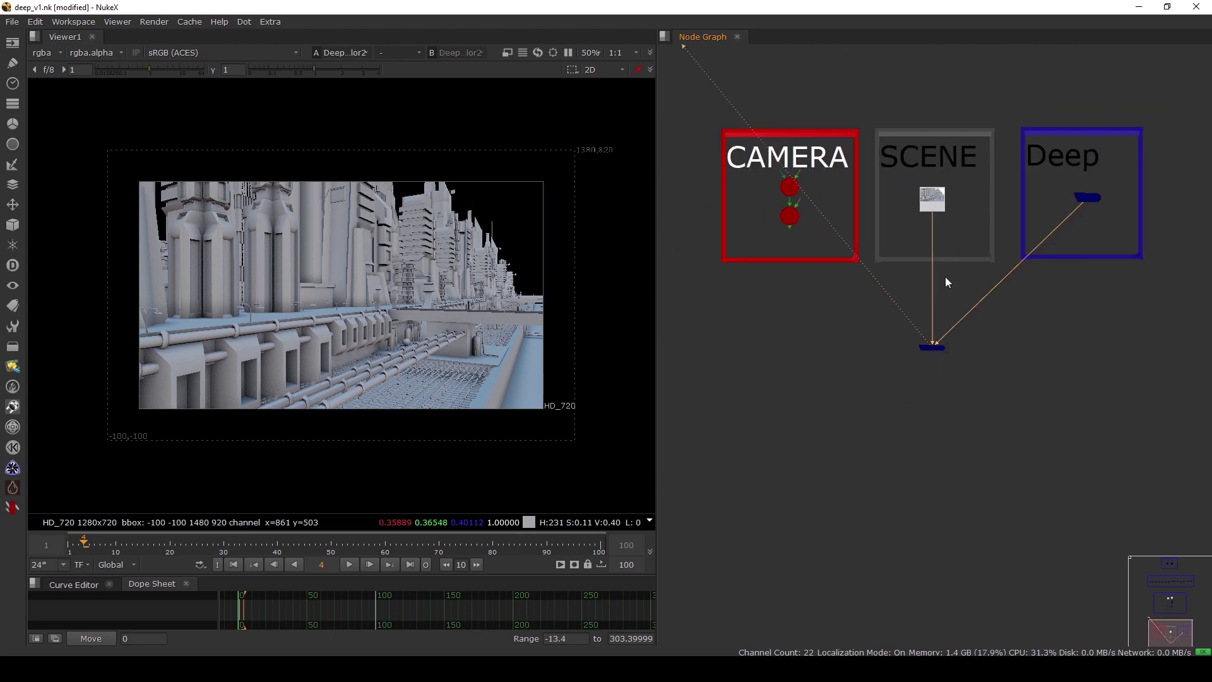
{"action": "scroll", "coordinate": [945, 276], "scroll_direction": "down", "scroll_amount": 4}
{"action": "middle_click_drag", "start_coordinate": [938, 225], "coordinate": [915, 388]}
{"action": "middle_click_drag", "start_coordinate": [890, 224], "coordinate": [889, 262]}
{"action": "scroll", "coordinate": [888, 262], "scroll_direction": "up", "scroll_amount": 8}
{"action": "left_click", "coordinate": [935, 307]}
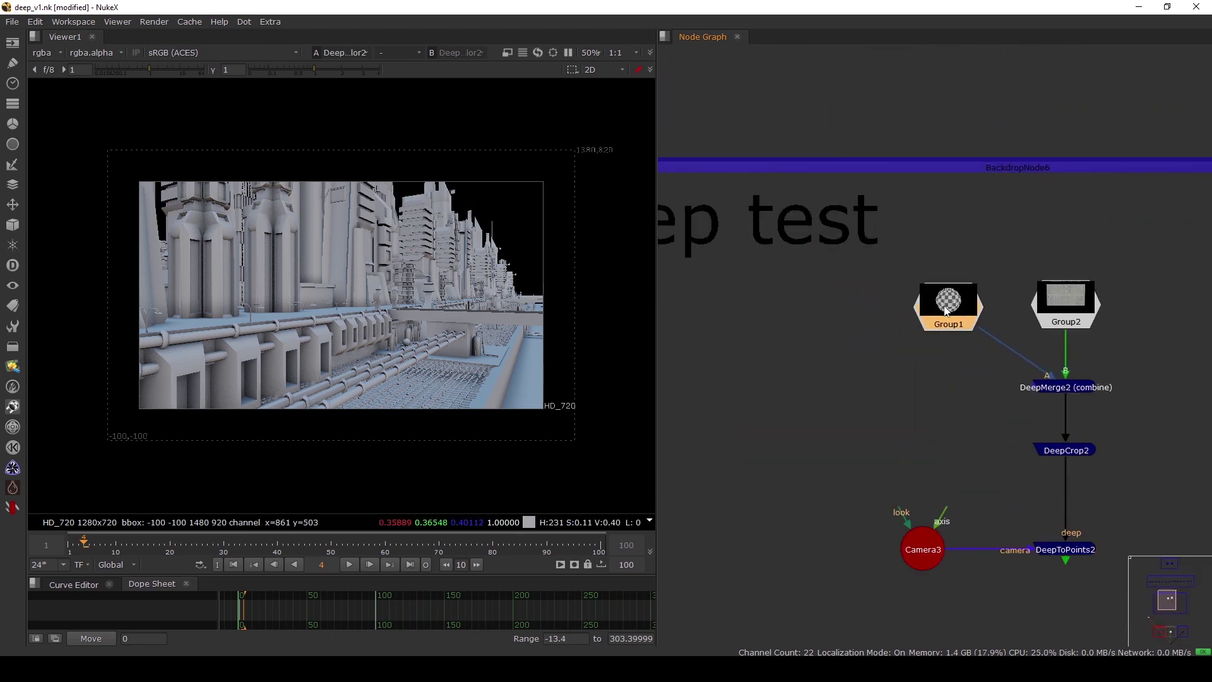
{"action": "key", "text": "1"}
{"action": "middle_click_drag", "start_coordinate": [956, 370], "coordinate": [892, 316]}
{"action": "left_click", "coordinate": [1007, 256]}
{"action": "key", "text": "1"}
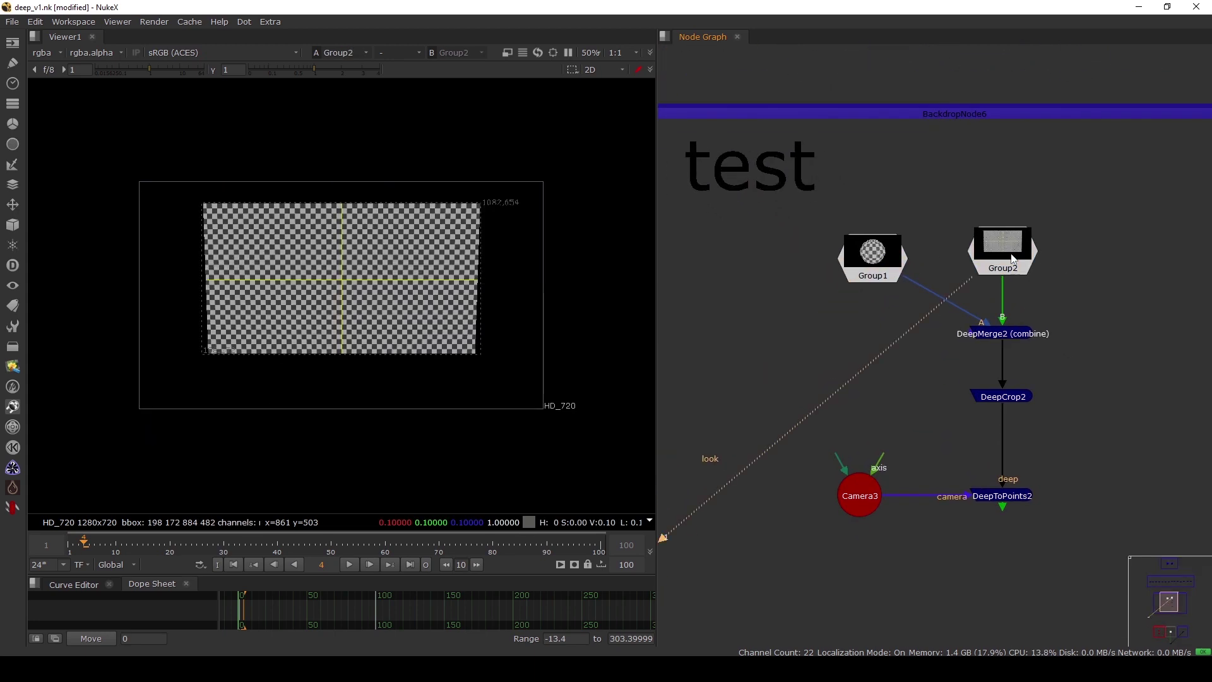
{"action": "left_click", "coordinate": [877, 268]}
{"action": "key", "text": "1"}
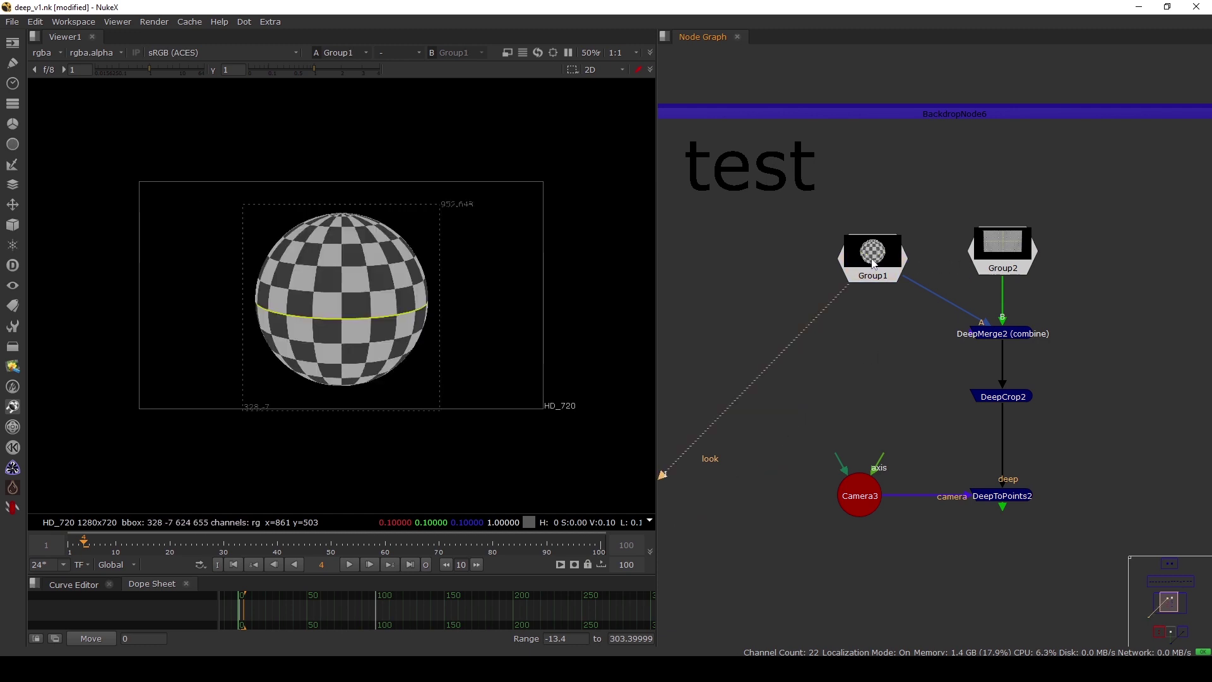
{"action": "left_click", "coordinate": [1000, 254]}
{"action": "key", "text": "1"}
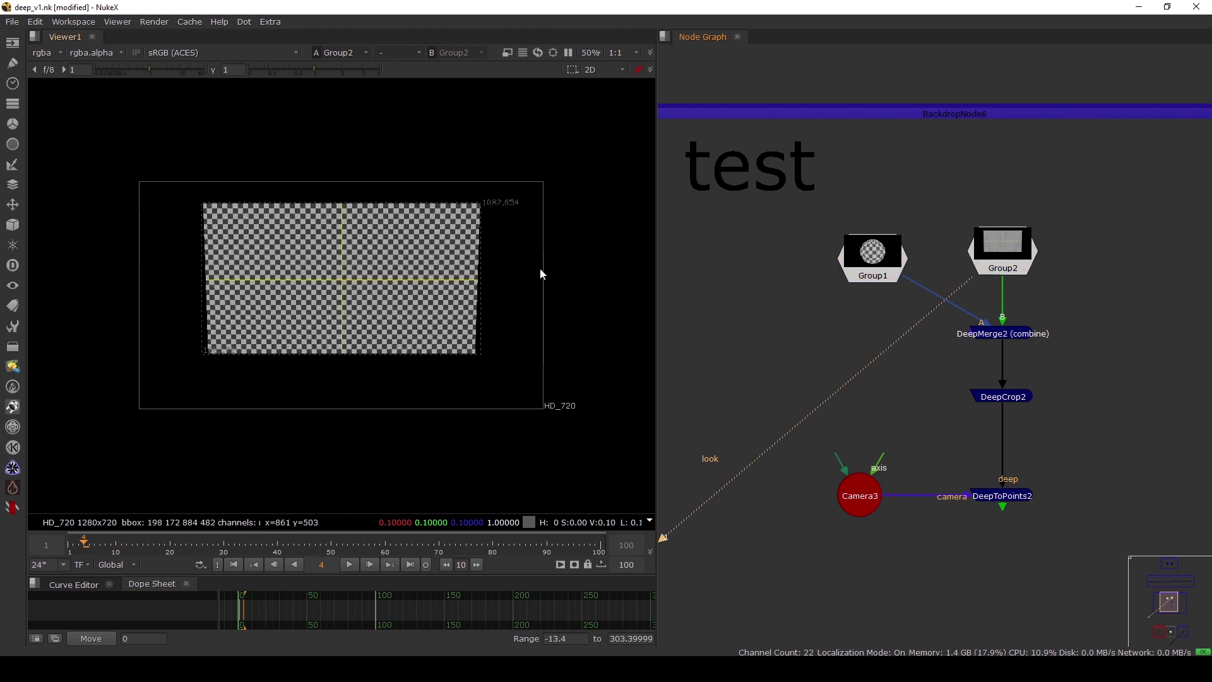
Move DeepMerge2 slightly down below the two groups and view the combined sphere and card
{"action": "mouse_move", "coordinate": [999, 334]}
{"action": "left_mouse_down"}
{"action": "mouse_move", "coordinate": [1011, 353]}
{"action": "mouse_move", "coordinate": [1012, 341]}
{"action": "left_mouse_up"}
{"action": "left_click", "coordinate": [1036, 351]}
{"action": "left_click", "coordinate": [1003, 340]}
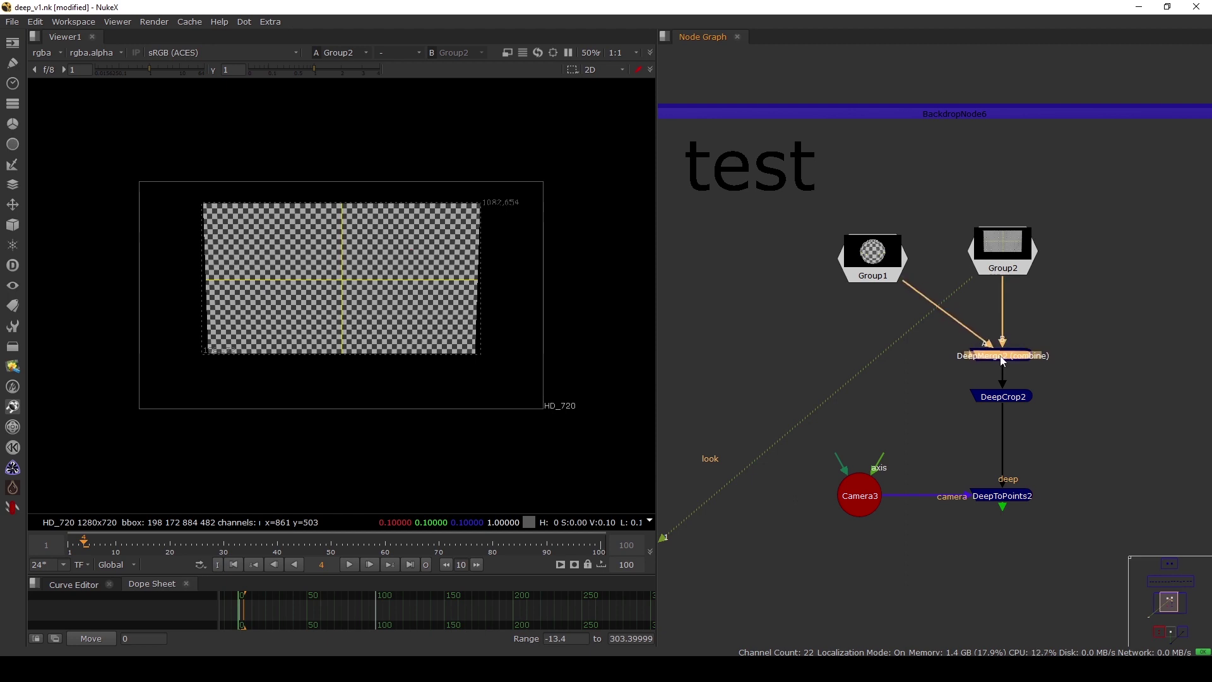
{"action": "key", "text": "1"}
Return to the city setup, check DeepRecolor2 against Read1 again, and fit the DeepRecolor2 image in the viewer
{"action": "scroll", "coordinate": [1001, 357], "scroll_direction": "down", "scroll_amount": 5}
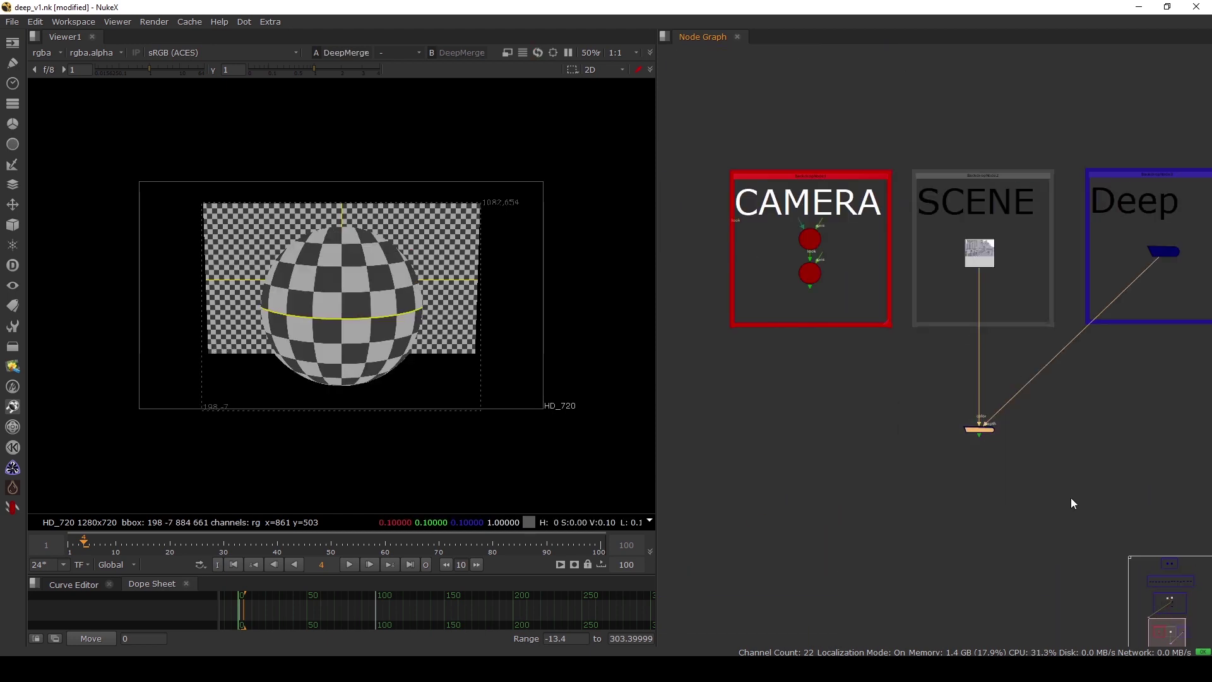
{"action": "key", "text": "1"}
{"action": "left_click", "coordinate": [1070, 497]}
{"action": "middle_click_drag", "start_coordinate": [1050, 470], "coordinate": [1006, 454]}
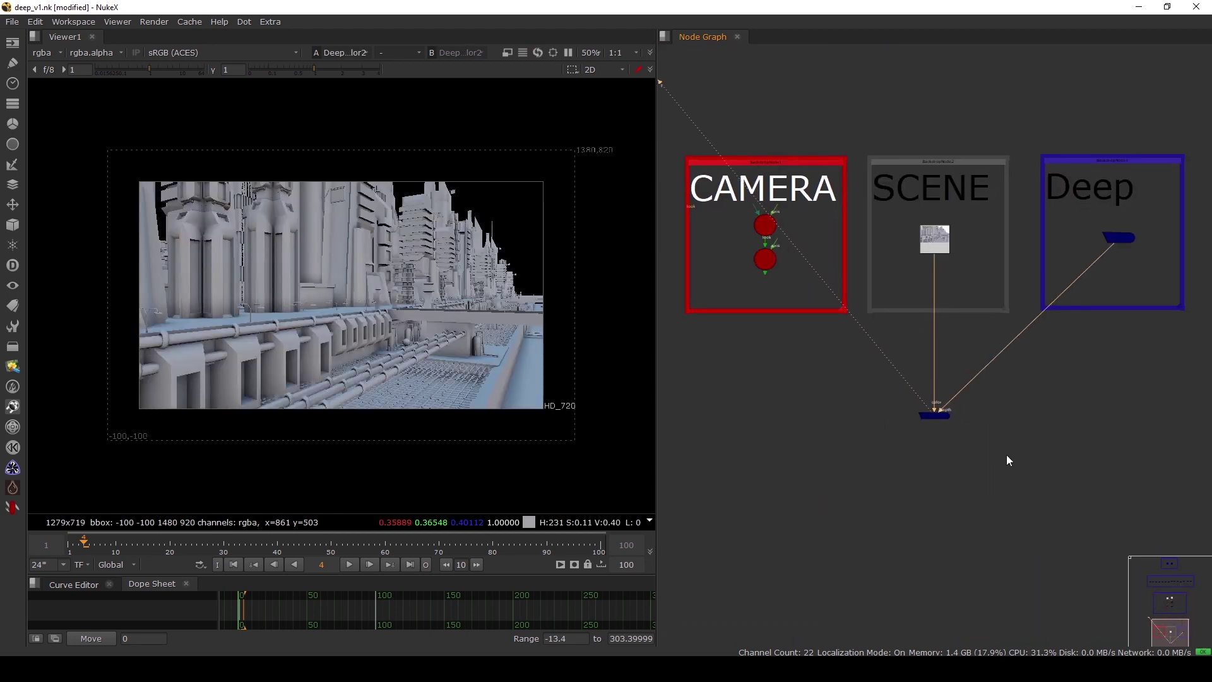
{"action": "scroll", "coordinate": [940, 238], "scroll_direction": "up", "scroll_amount": 3}
{"action": "left_click", "coordinate": [940, 237]}
{"action": "key", "text": "1"}
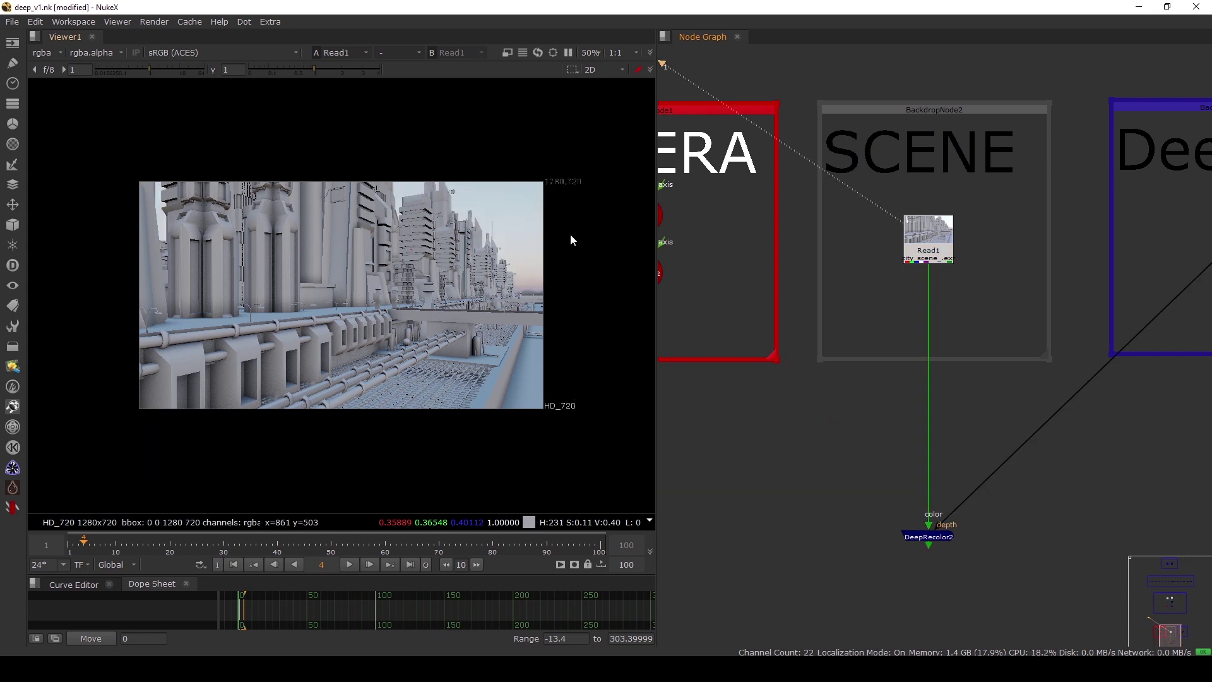
{"action": "middle_click_drag", "start_coordinate": [918, 464], "coordinate": [944, 327]}
{"action": "left_click_drag", "start_coordinate": [820, 318], "coordinate": [1068, 474]}
{"action": "key", "text": "1"}
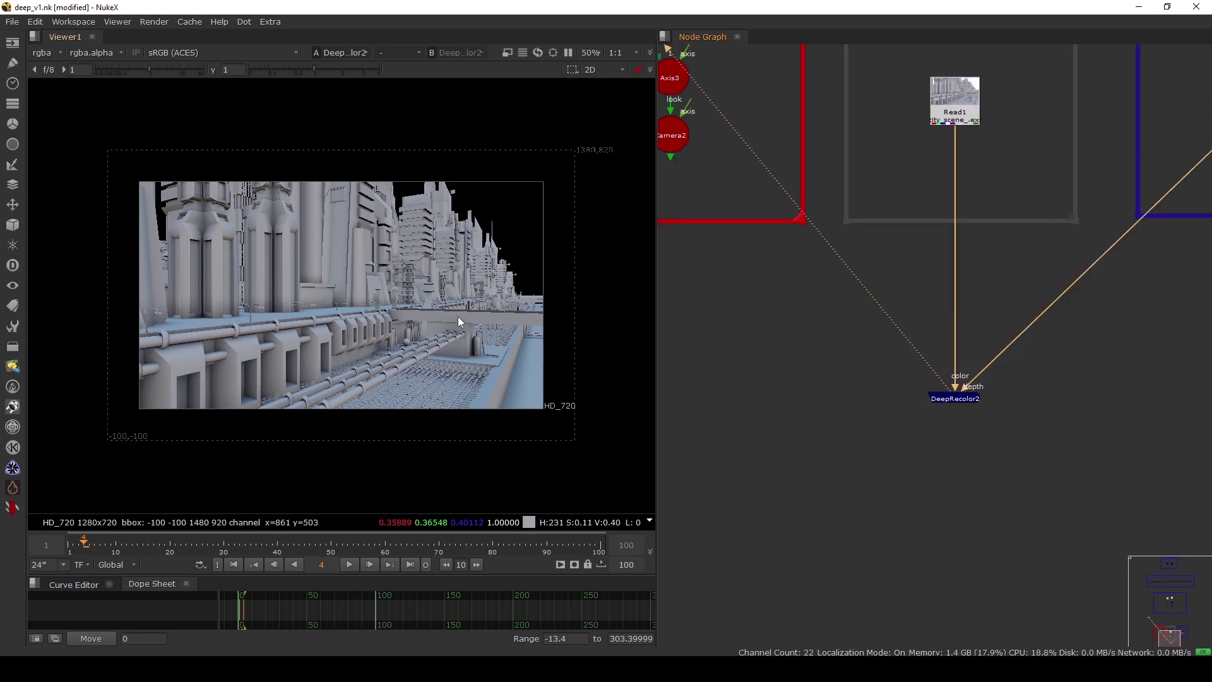
{"action": "key", "text": "f"}
View Camera2 from the CAMERA backdrop in the 3D viewer
{"action": "scroll", "coordinate": [890, 282], "scroll_direction": "down", "scroll_amount": 3}
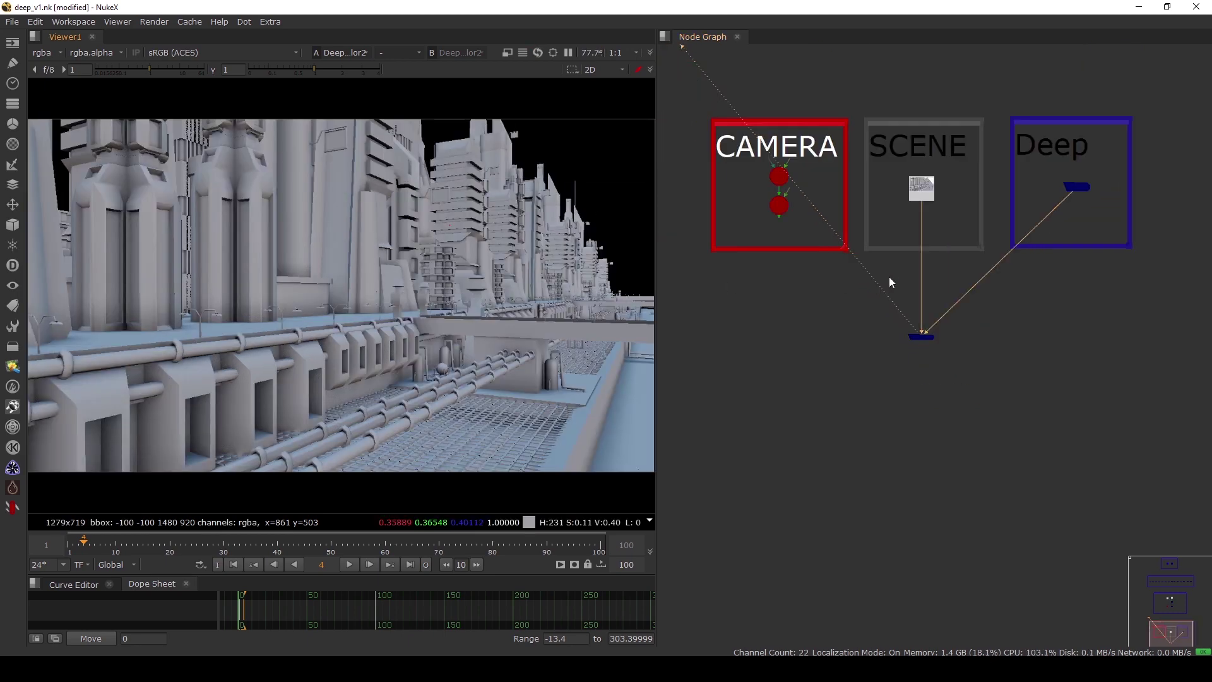
{"action": "scroll", "coordinate": [776, 197], "scroll_direction": "up", "scroll_amount": 3}
{"action": "left_click", "coordinate": [797, 223]}
{"action": "key", "text": "1"}
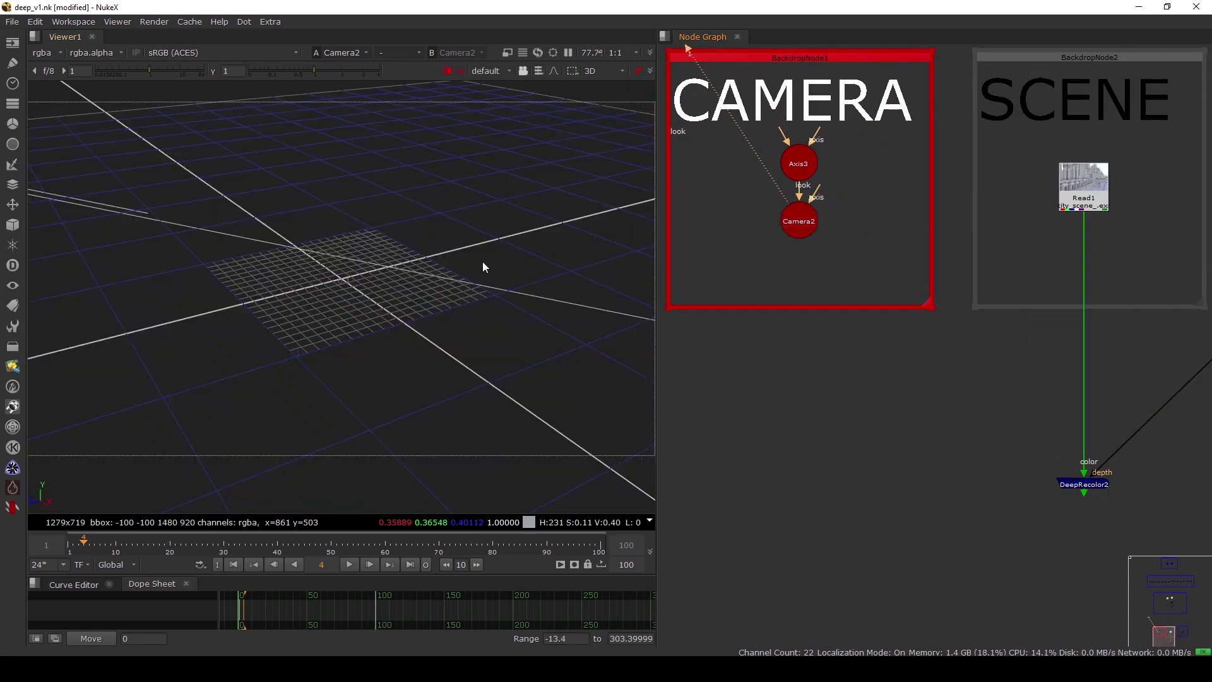
Orbit around Camera2 and Axis3 in the 3D viewer to examine them, and return the viewer to 2D
{"action": "left_click_drag", "start_coordinate": [478, 257], "coordinate": [419, 279], "text": "ctrl"}
{"action": "scroll", "coordinate": [968, 292], "scroll_direction": "down", "scroll_amount": 3}
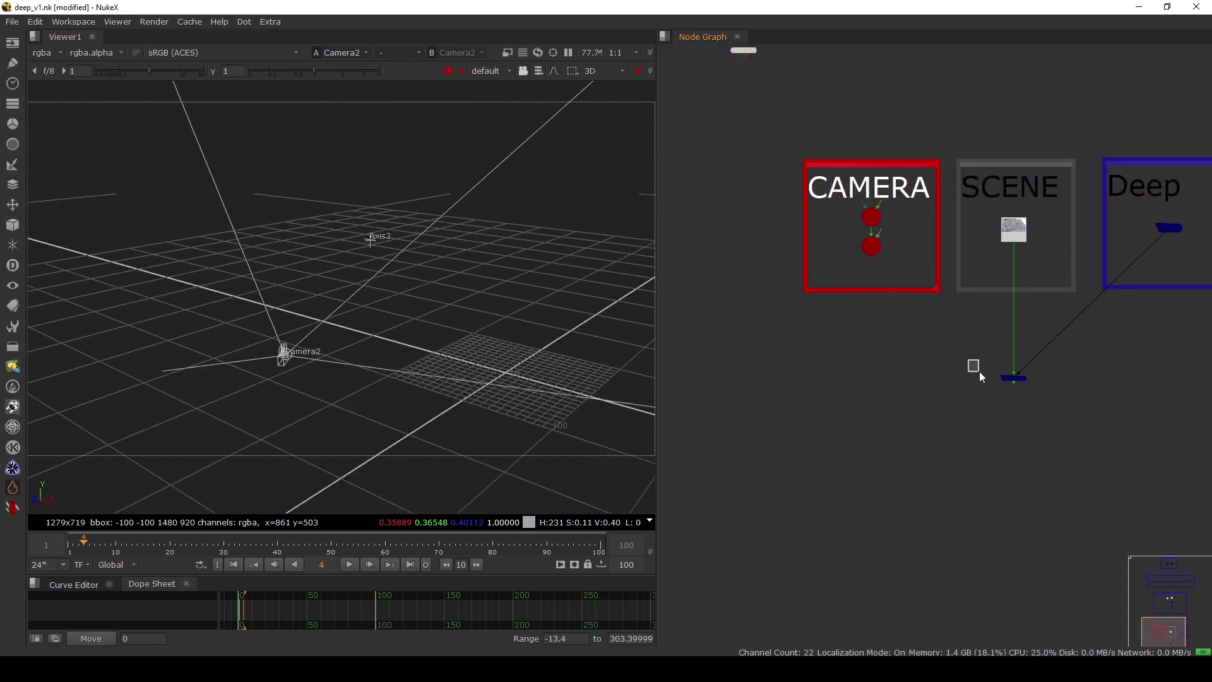
{"action": "left_click_drag", "start_coordinate": [979, 371], "coordinate": [1113, 437]}
{"action": "key", "text": "1"}
Insert a dot in DeepRecolor2's depth connection and place it below the Deep backdrop, level with DeepRecolor2
{"action": "middle_click_drag", "start_coordinate": [1052, 326], "coordinate": [999, 296]}
{"action": "left_click_drag", "start_coordinate": [733, 318], "coordinate": [627, 398]}
{"action": "left_click", "coordinate": [755, 437]}
{"action": "left_click_drag", "start_coordinate": [973, 336], "coordinate": [1010, 310]}
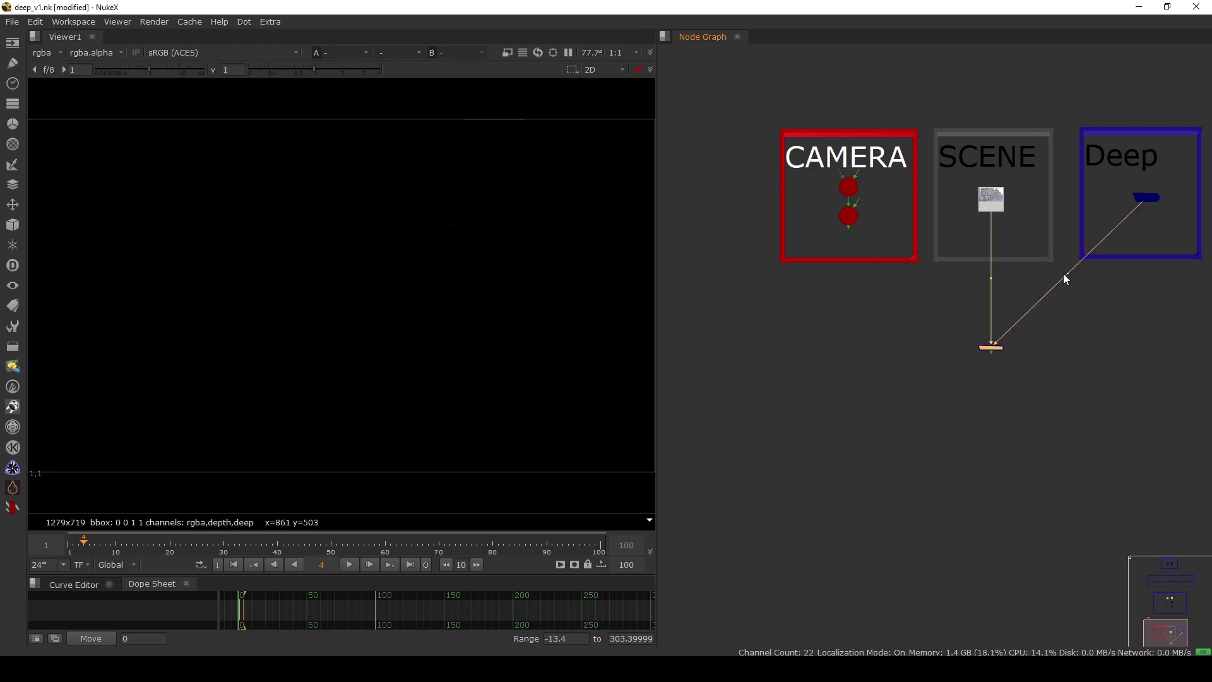
{"action": "left_click_drag", "start_coordinate": [1065, 272], "coordinate": [1149, 346], "text": "ctrl"}
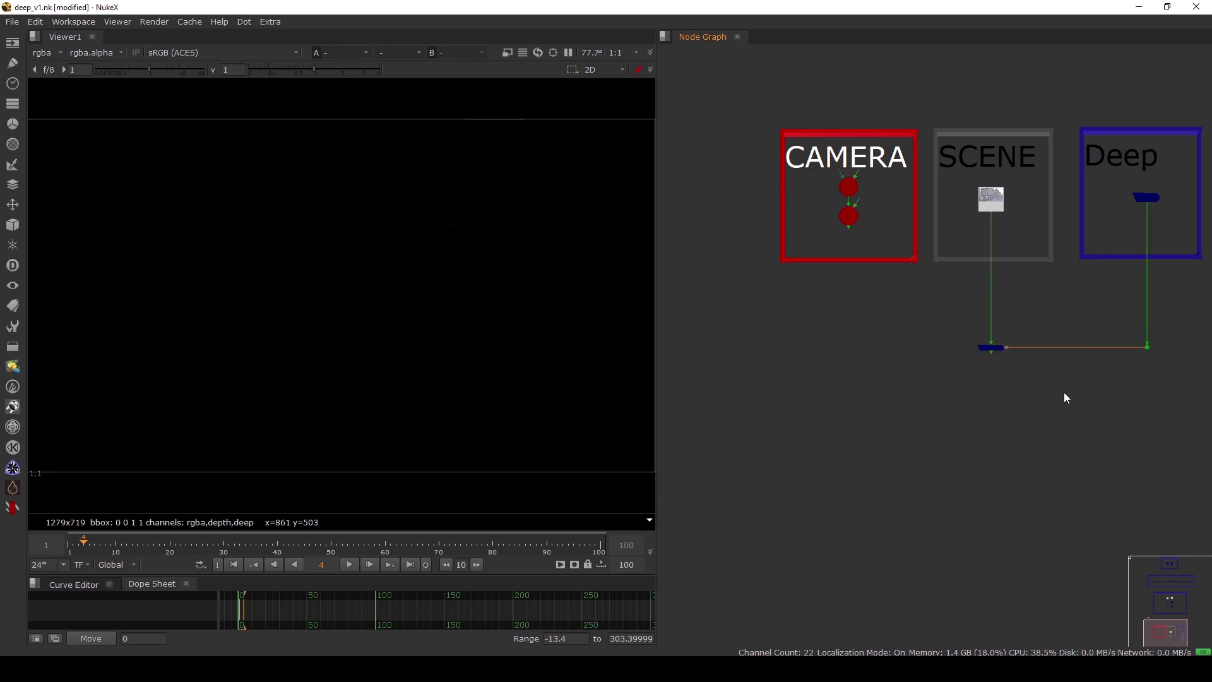
View Read1 and check the layers it contains, including depth and Position
{"action": "left_click", "coordinate": [998, 351]}
{"action": "key", "text": "1"}
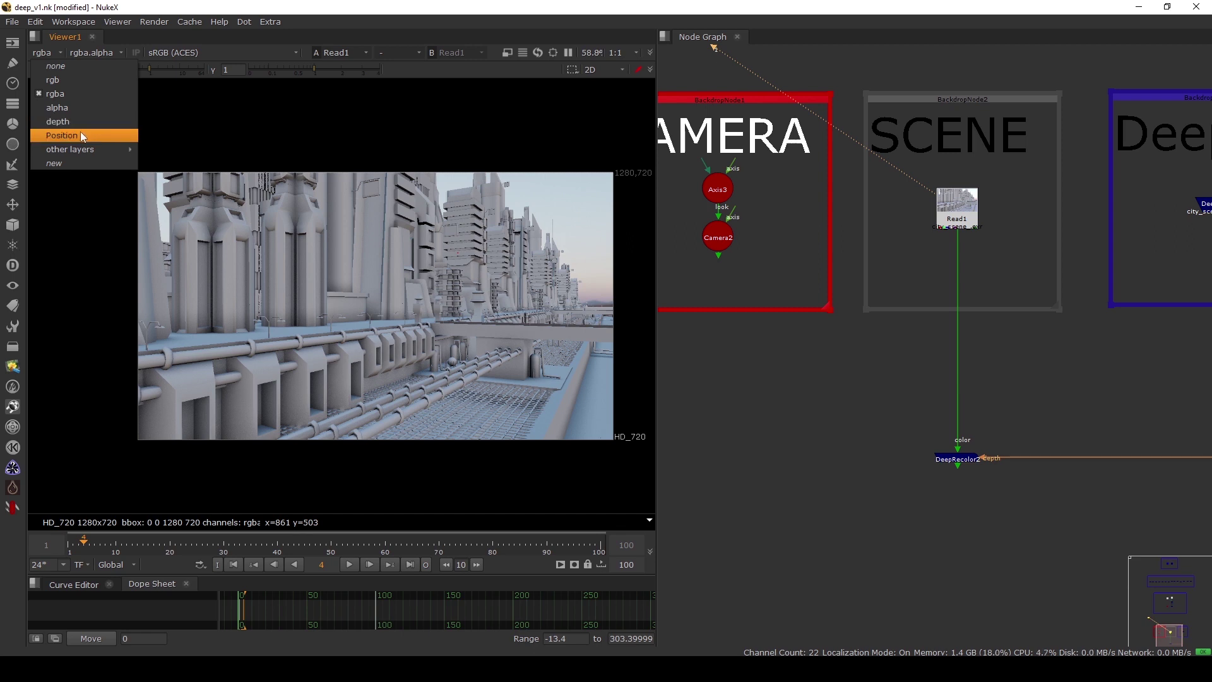
{"action": "left_click", "coordinate": [81, 131]}
View DeepRecolor2, display its deep layer, and switch the viewer back to rgba
{"action": "scroll", "coordinate": [900, 442], "scroll_direction": "up", "scroll_amount": 2}
{"action": "left_click_drag", "start_coordinate": [877, 392], "coordinate": [1049, 496]}
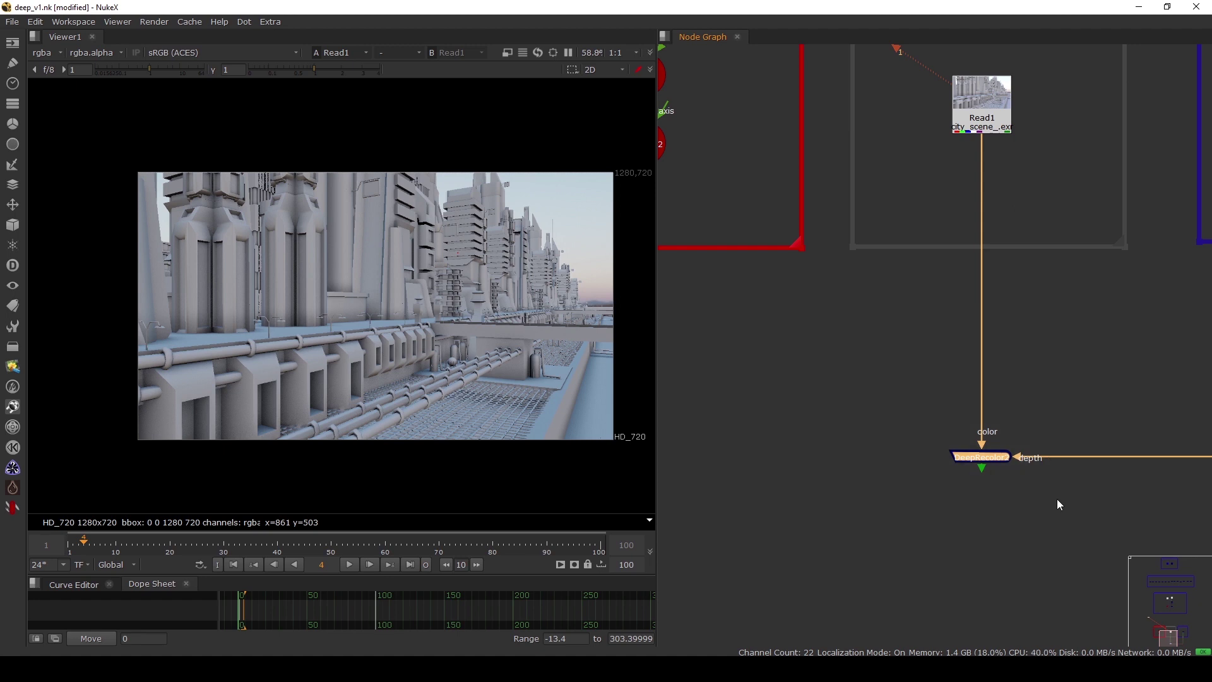
{"action": "key", "text": "1"}
{"action": "left_click", "coordinate": [43, 52]}
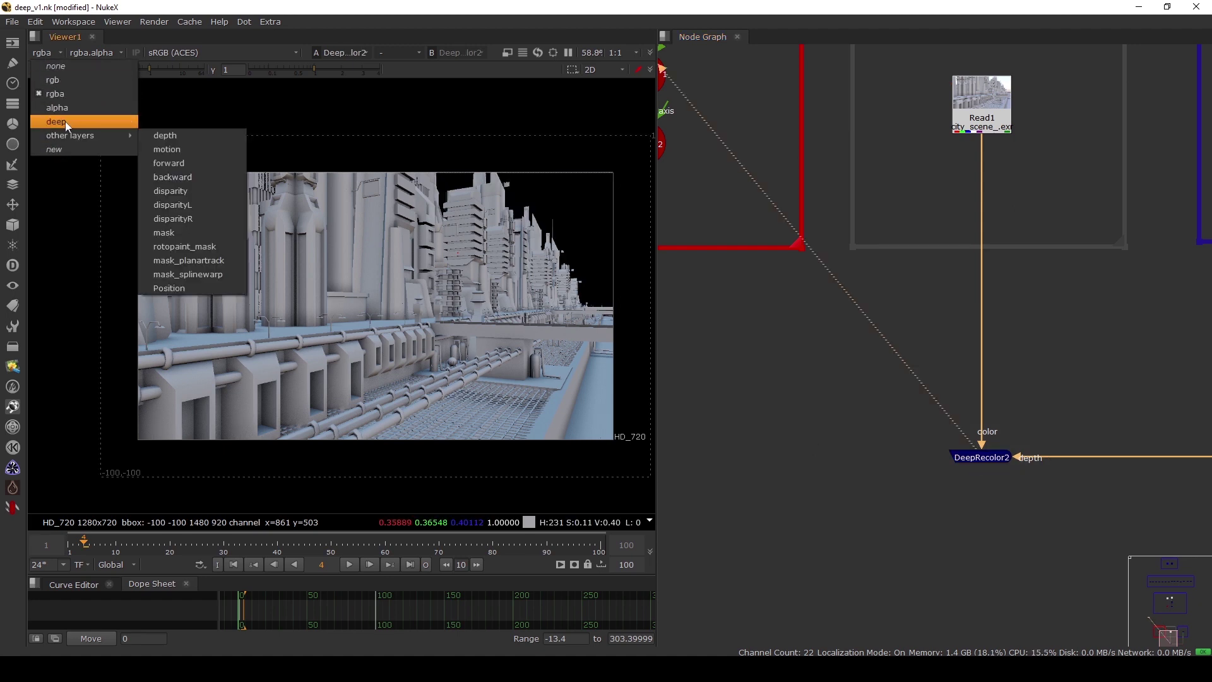
{"action": "left_click", "coordinate": [64, 121]}
{"action": "left_click", "coordinate": [47, 55]}
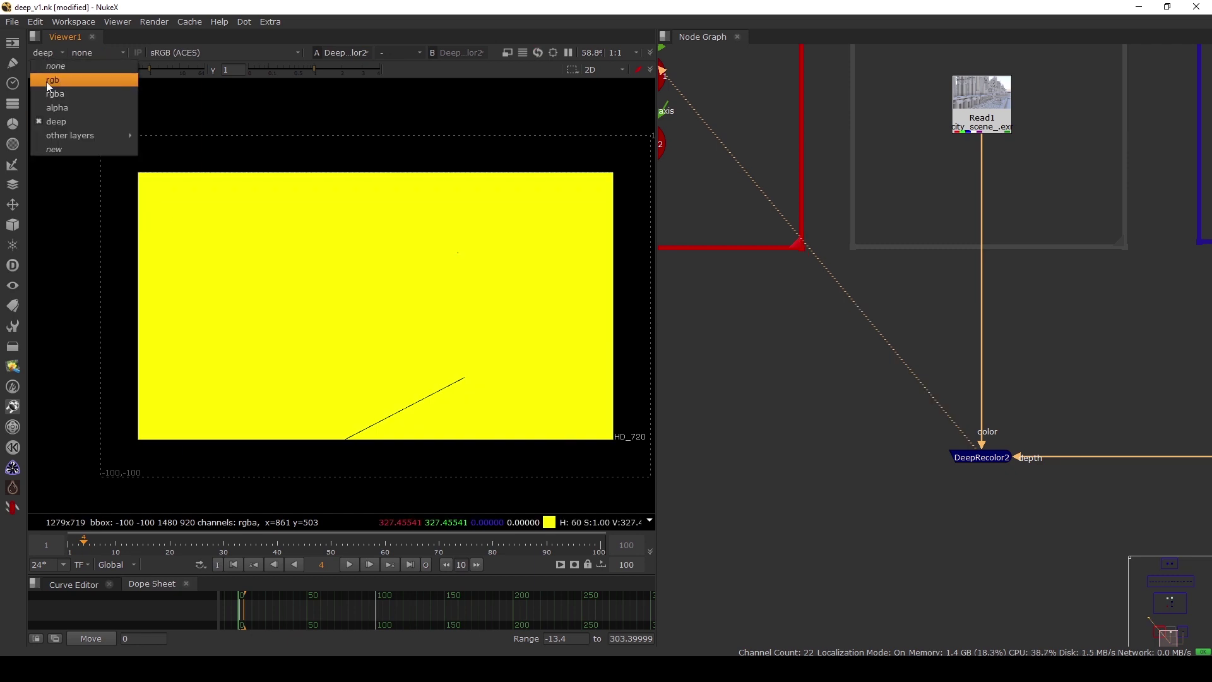
{"action": "left_click", "coordinate": [51, 93]}
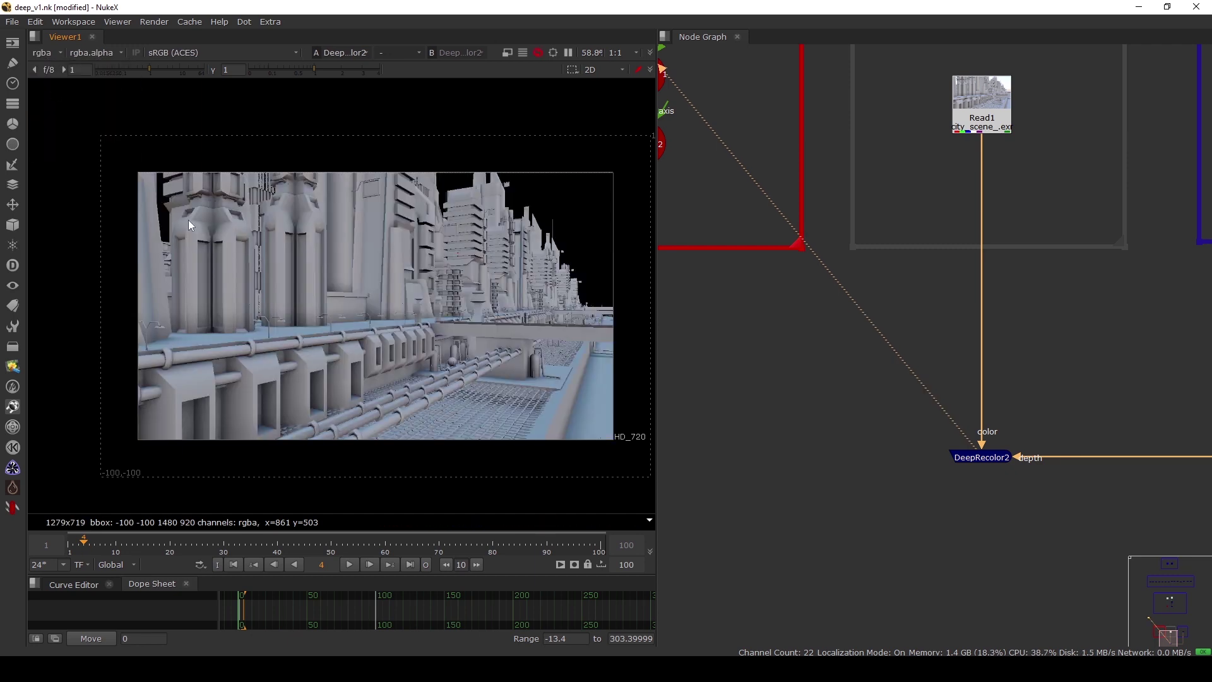
Set DeepRecolor2's channels to all and realign the node with its color and depth inputs
{"action": "double_click", "coordinate": [982, 457]}
{"action": "left_click_drag", "start_coordinate": [689, 361], "coordinate": [719, 146]}
{"action": "left_click", "coordinate": [719, 199]}
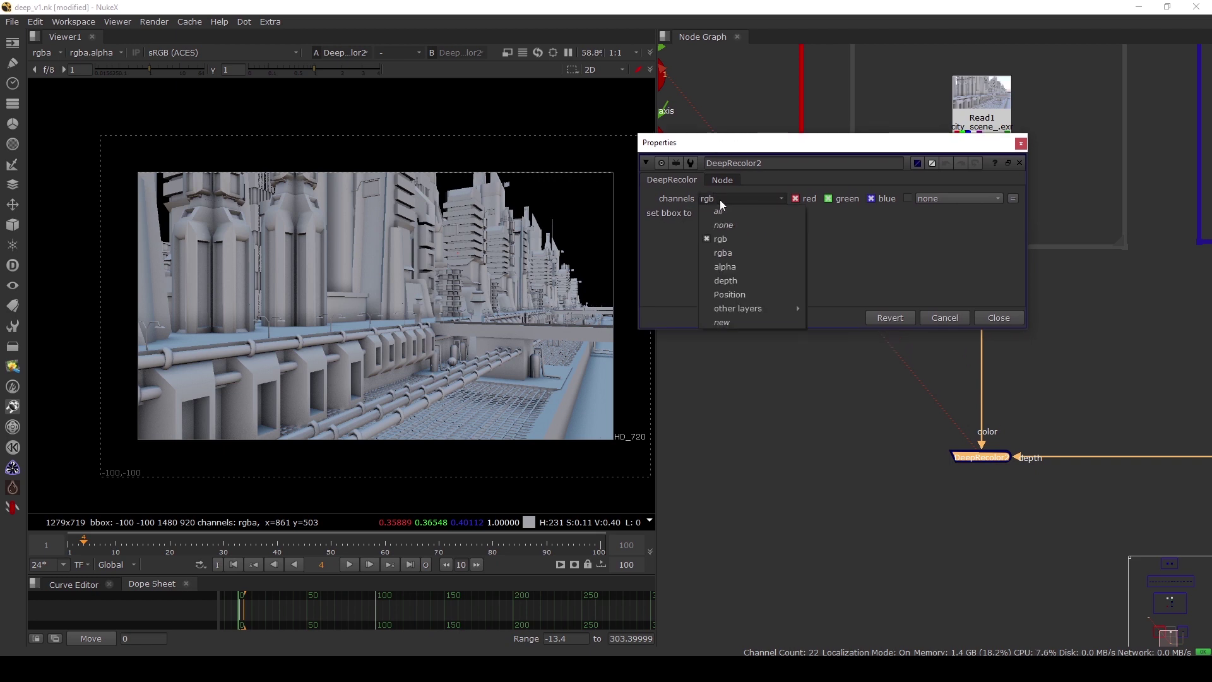
{"action": "left_click", "coordinate": [726, 210]}
{"action": "left_click", "coordinate": [972, 496]}
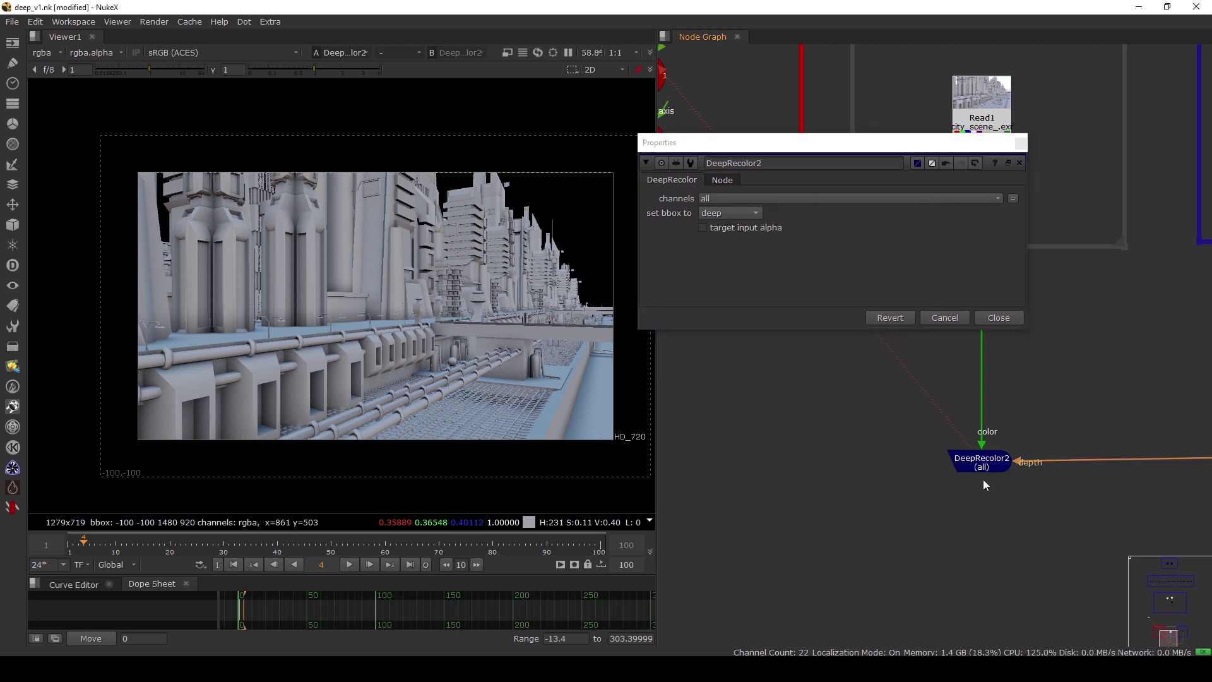
{"action": "left_click_drag", "start_coordinate": [990, 463], "coordinate": [990, 458]}
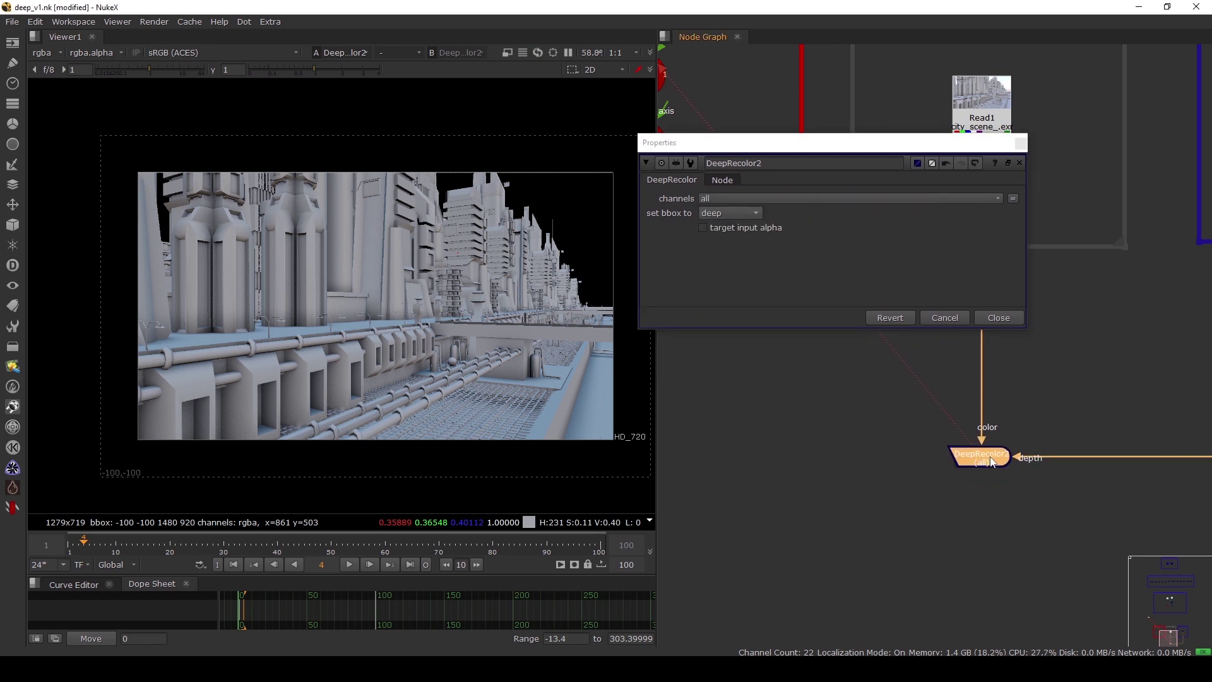
Check the layers available from DeepRecolor2 and look at its bounding box option
{"action": "left_click", "coordinate": [46, 57]}
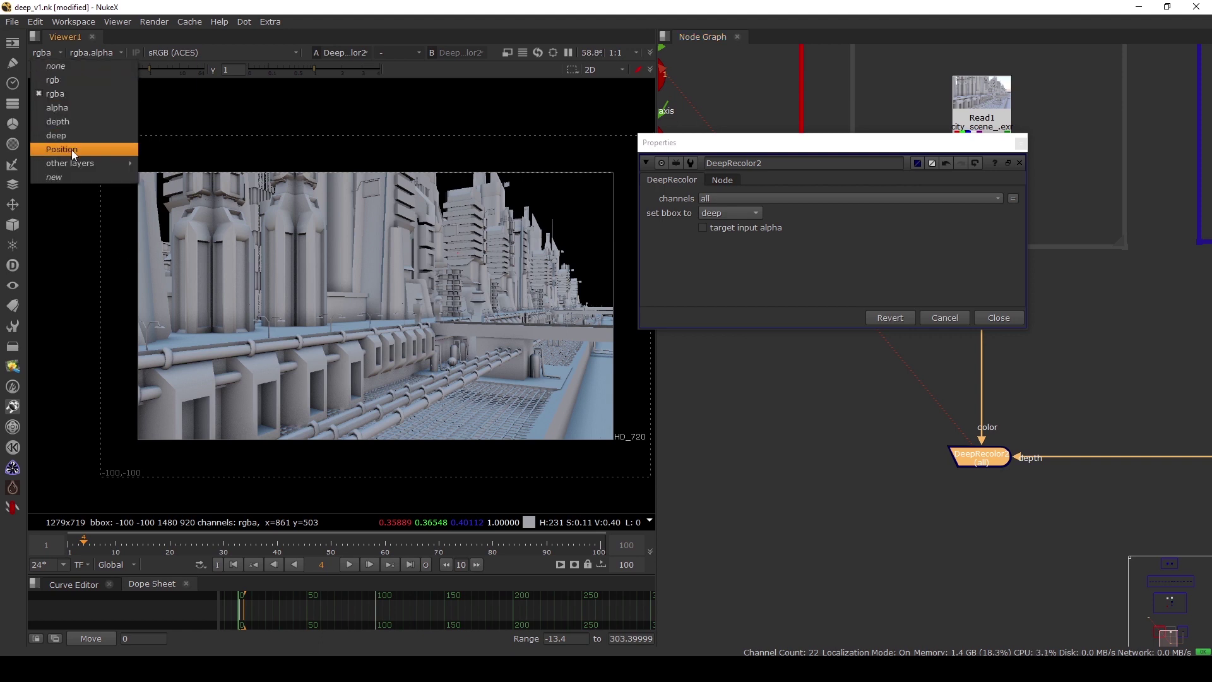
{"action": "left_click", "coordinate": [182, 148]}
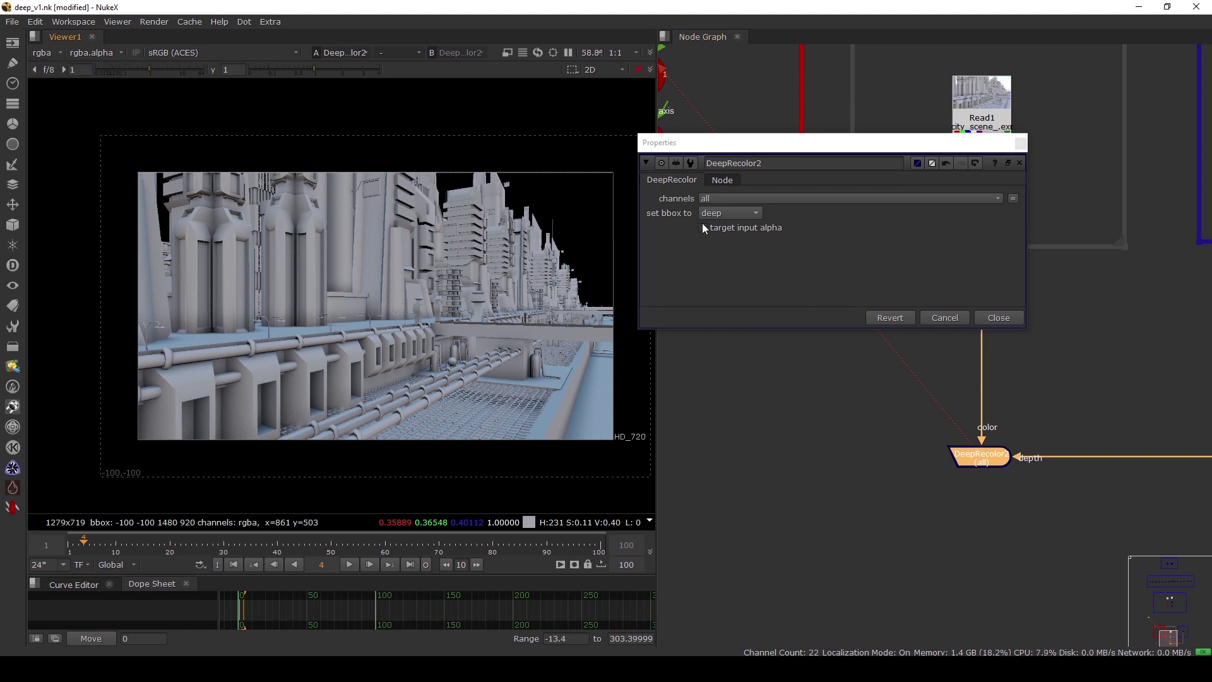
{"action": "left_click", "coordinate": [738, 214]}
{"action": "left_click", "coordinate": [732, 206]}
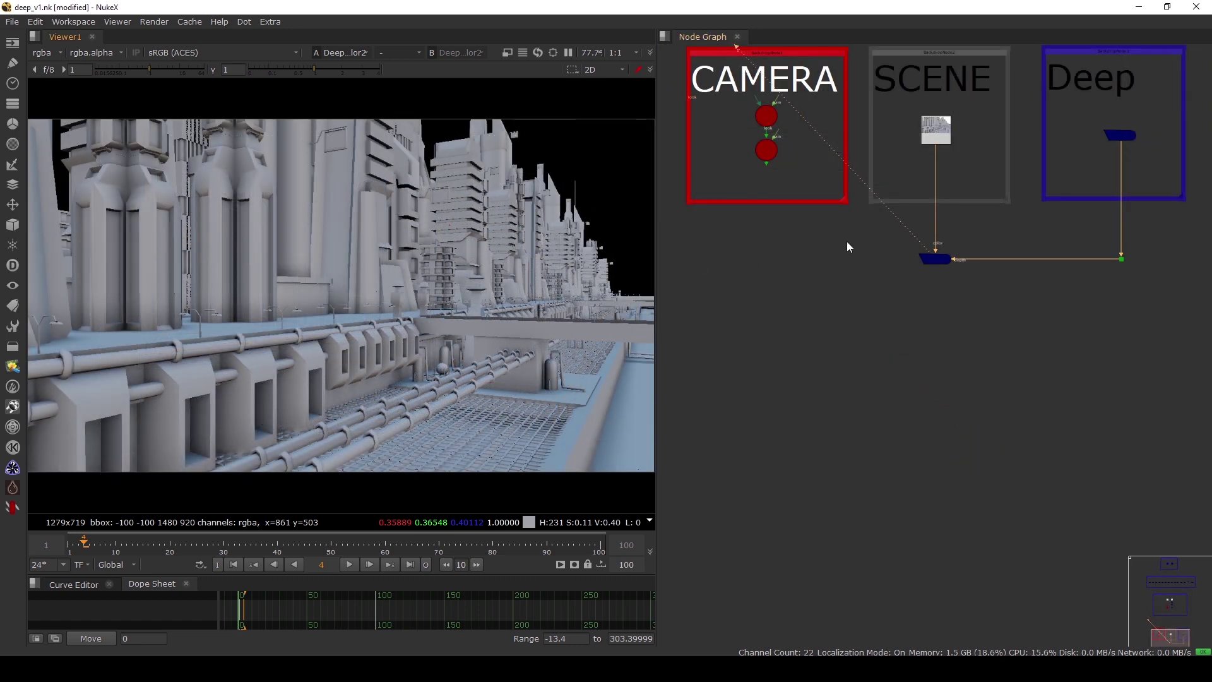
Delete the camera and the node it feeds from the Deep test backdrop, keeping the groups, merge and crop
{"action": "scroll", "coordinate": [975, 226], "scroll_direction": "down", "scroll_amount": 3}
{"action": "middle_click_drag", "start_coordinate": [972, 226], "coordinate": [923, 295]}
{"action": "scroll", "coordinate": [917, 180], "scroll_direction": "up", "scroll_amount": 3}
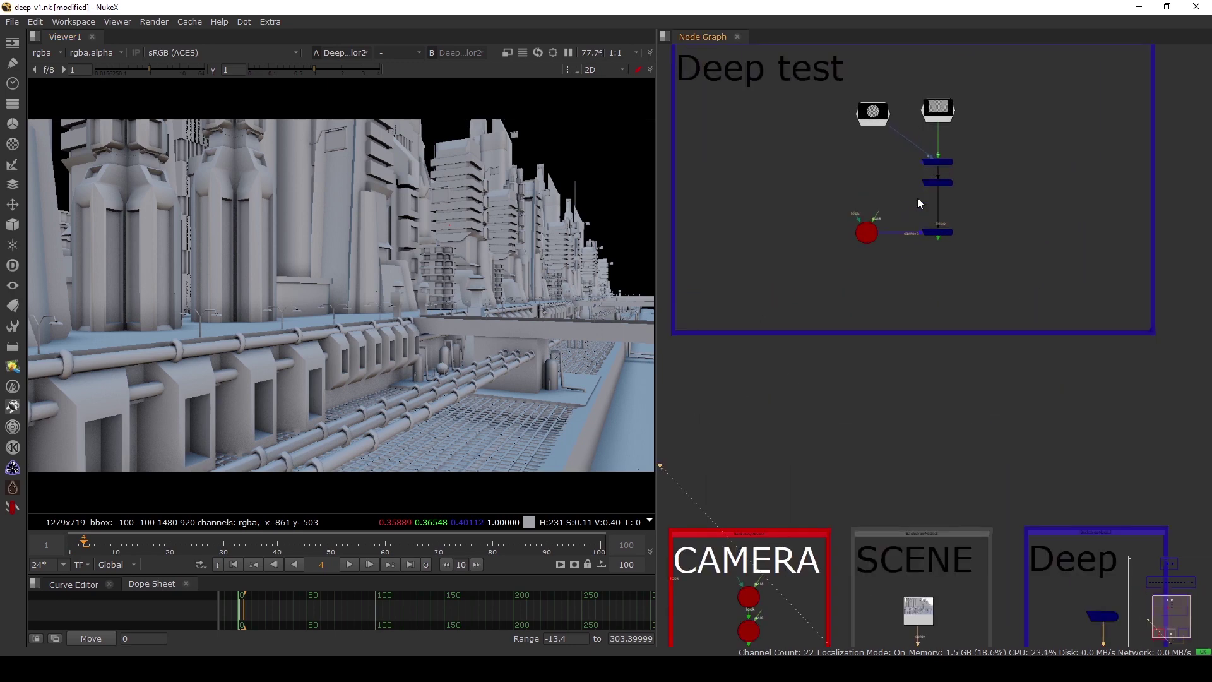
{"action": "scroll", "coordinate": [922, 212], "scroll_direction": "up", "scroll_amount": 3}
{"action": "left_click_drag", "start_coordinate": [1092, 221], "coordinate": [724, 293]}
{"action": "key", "text": "Delete"}
{"action": "scroll", "coordinate": [909, 297], "scroll_direction": "down", "scroll_amount": 3}
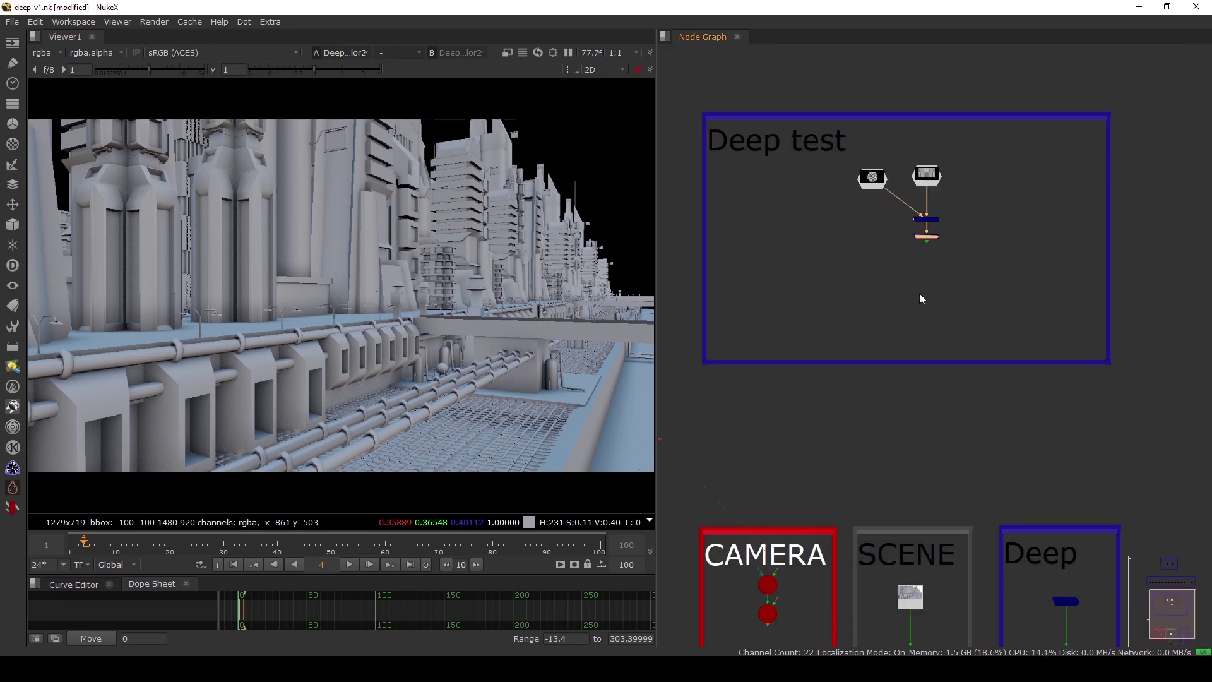
Paste a copy of the Deep test nodes beside DeepRecolor2 and delete DeepCrop3 from the copy
{"action": "left_click_drag", "start_coordinate": [950, 291], "coordinate": [825, 156]}
{"action": "scroll", "coordinate": [937, 178], "scroll_direction": "down", "scroll_amount": 3}
{"action": "middle_click_drag", "start_coordinate": [923, 370], "coordinate": [933, 121]}
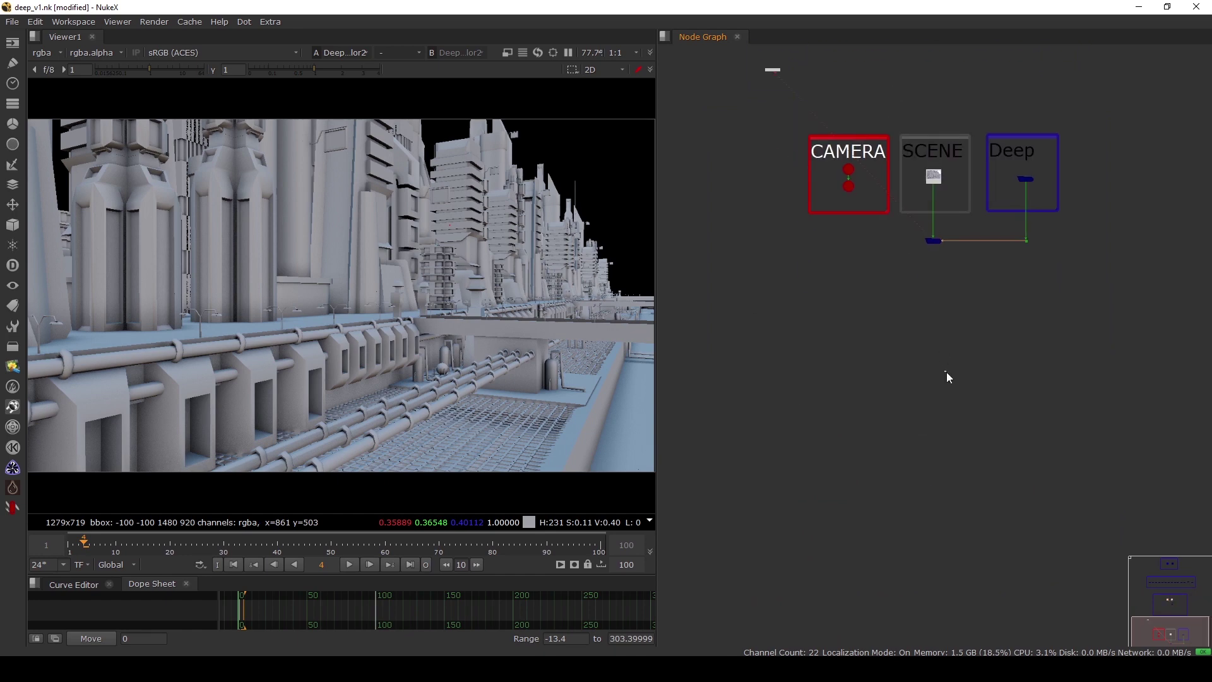
{"action": "key", "text": "ctrl+v"}
{"action": "scroll", "coordinate": [946, 377], "scroll_direction": "up", "scroll_amount": 2}
{"action": "left_click_drag", "start_coordinate": [947, 378], "coordinate": [812, 209]}
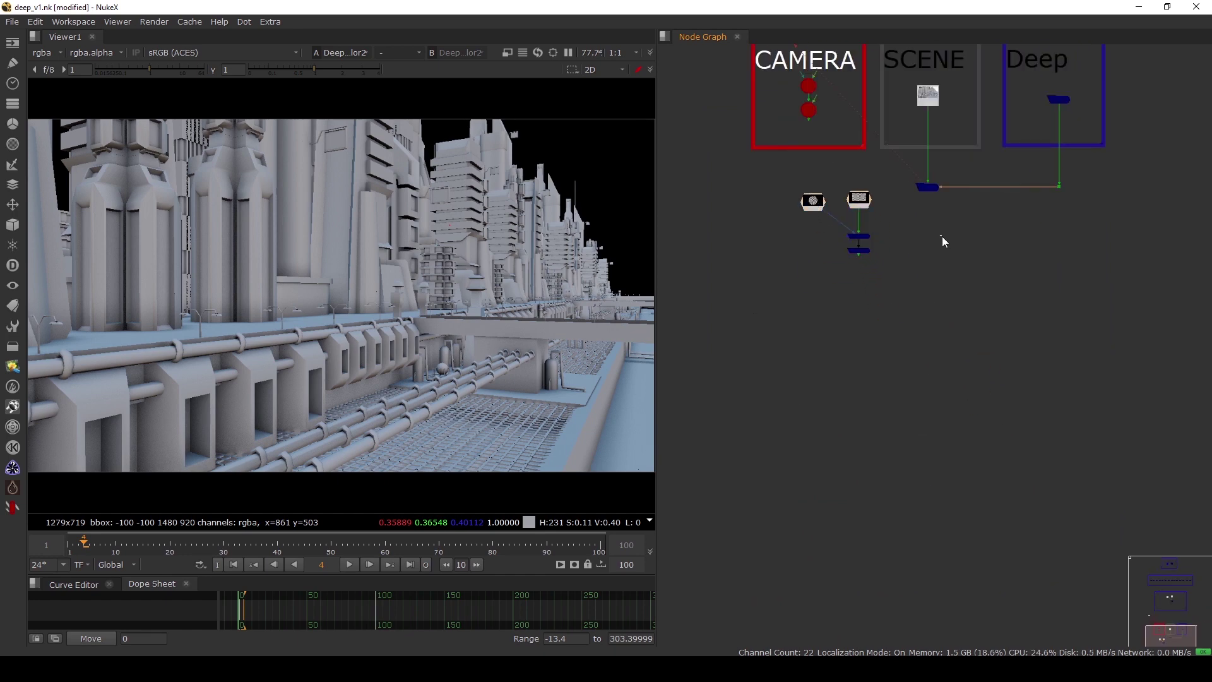
{"action": "scroll", "coordinate": [941, 240], "scroll_direction": "up", "scroll_amount": 3}
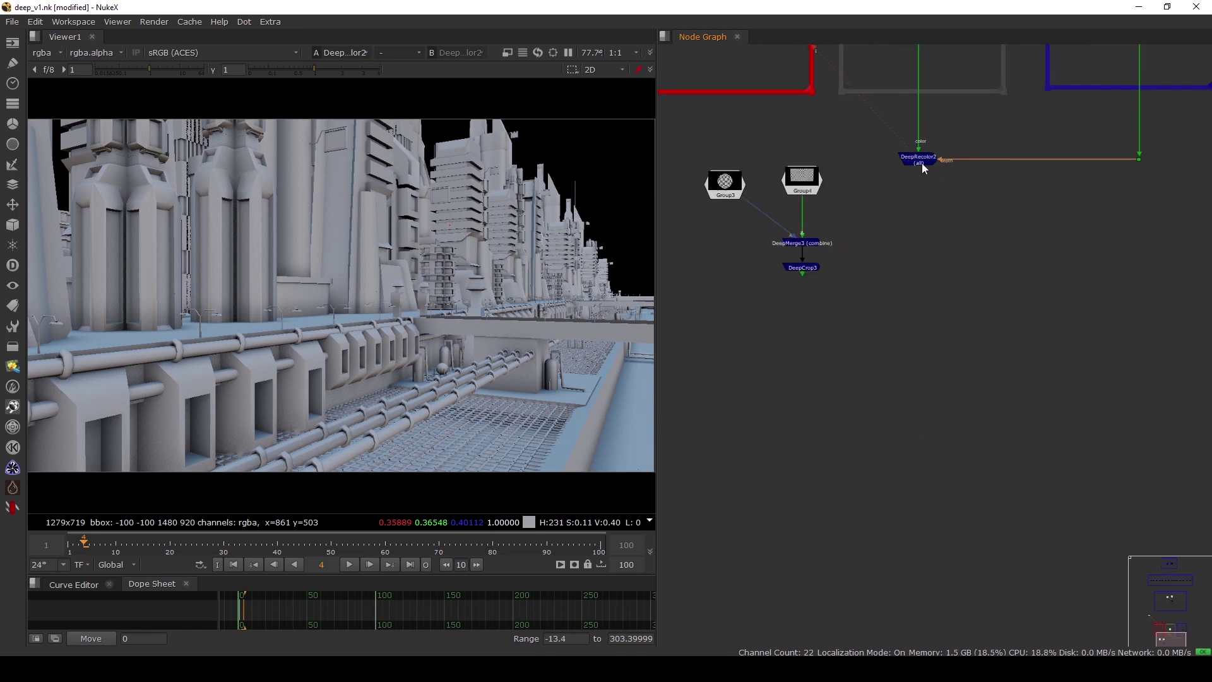
{"action": "scroll", "coordinate": [799, 268], "scroll_direction": "up", "scroll_amount": 2}
{"action": "left_click_drag", "start_coordinate": [800, 269], "coordinate": [816, 241]}
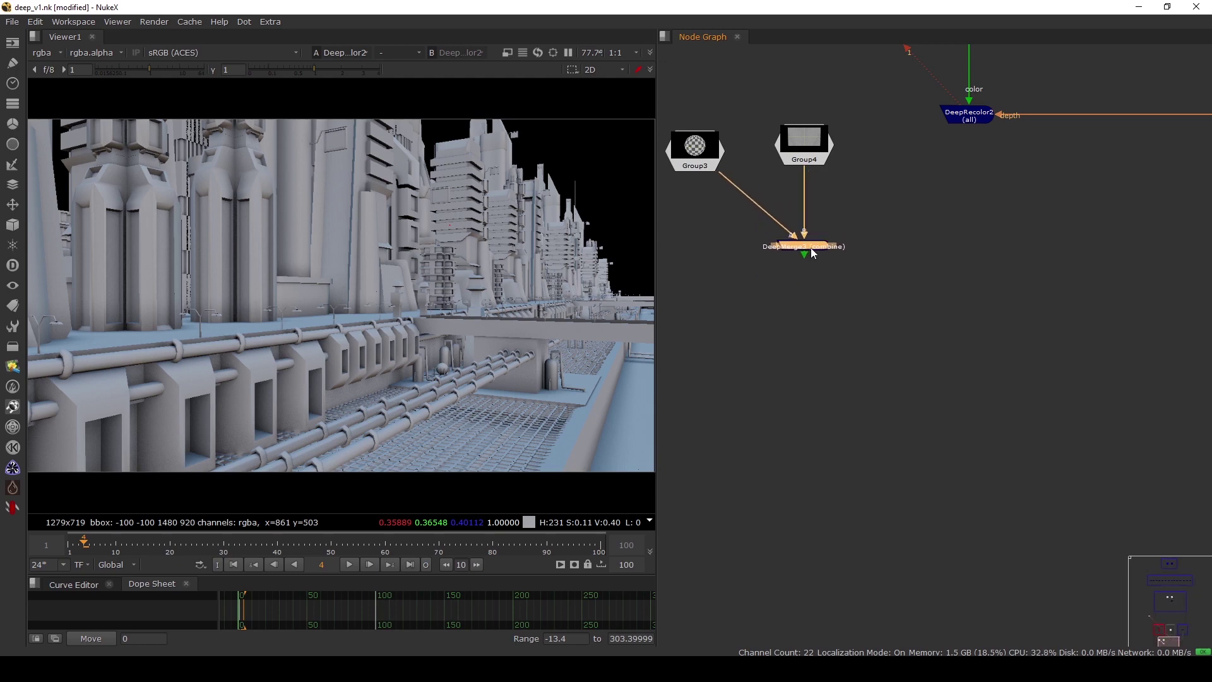
Add a second DeepMerge with DeepMerge3 as input A and DeepRecolor2 as input B, and view the combined result
{"action": "left_click", "coordinate": [930, 279]}
{"action": "key", "text": "ctrl+v"}
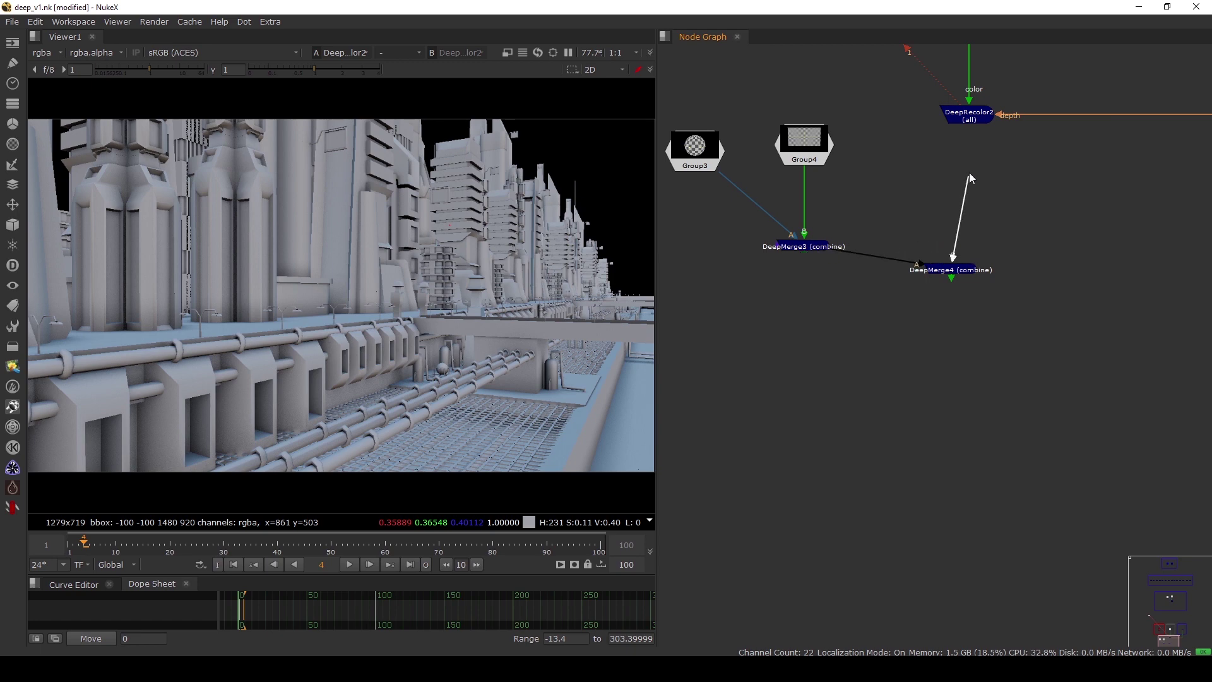
{"action": "left_click_drag", "start_coordinate": [952, 269], "coordinate": [971, 250]}
{"action": "right_click", "coordinate": [977, 258]}
{"action": "left_click", "coordinate": [949, 265]}
{"action": "key", "text": "1"}
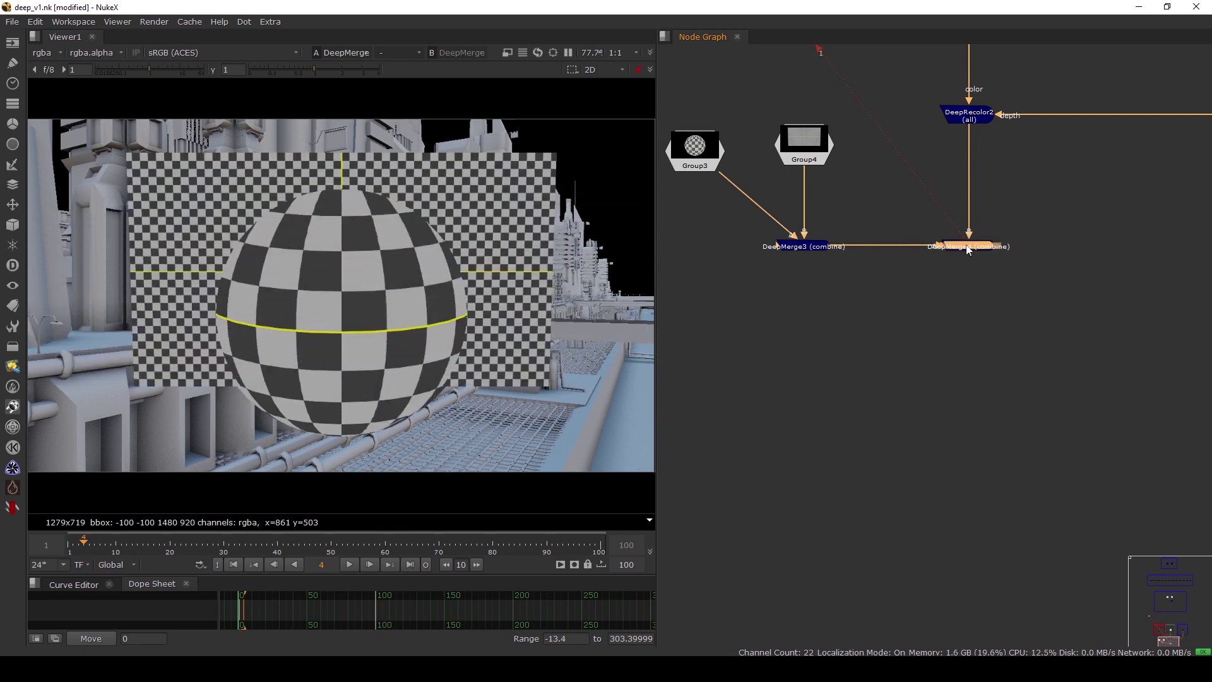
Move DeepMerge4 straight down to leave more room below DeepRecolor2 and DeepMerge3
{"action": "scroll", "coordinate": [507, 285], "scroll_direction": "down", "scroll_amount": 2}
{"action": "scroll", "coordinate": [438, 274], "scroll_direction": "up", "scroll_amount": 3}
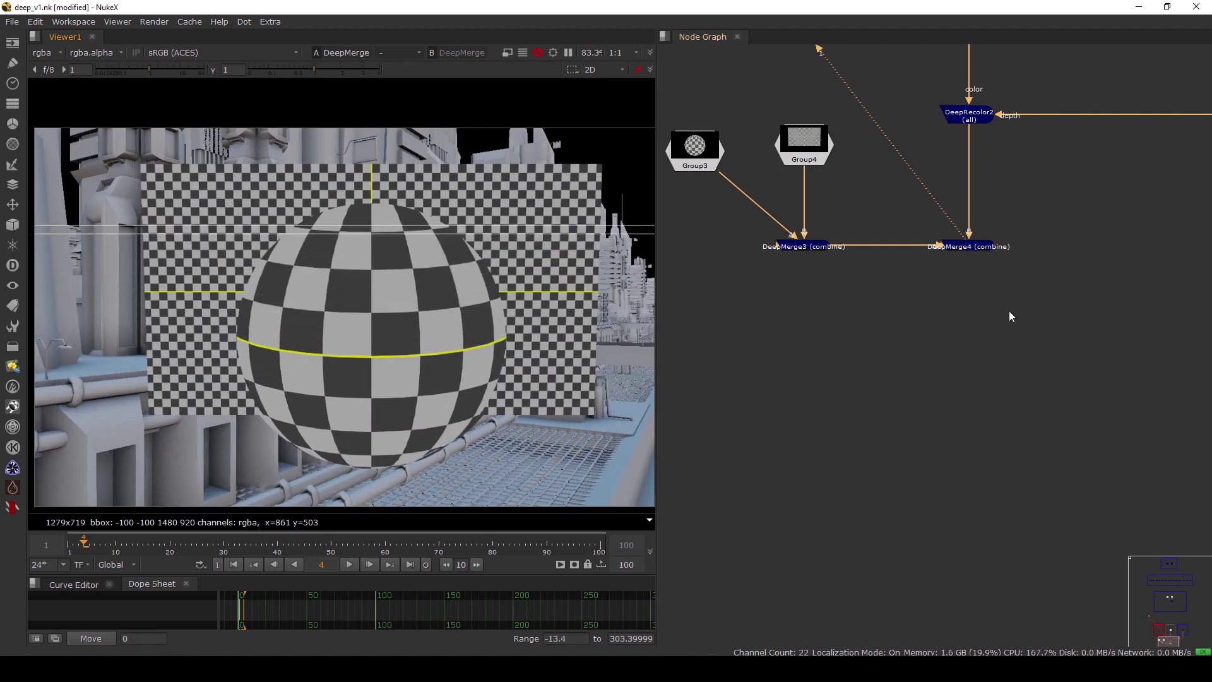
{"action": "middle_click_drag", "start_coordinate": [921, 300], "coordinate": [901, 369]}
{"action": "left_click_drag", "start_coordinate": [949, 315], "coordinate": [952, 411]}
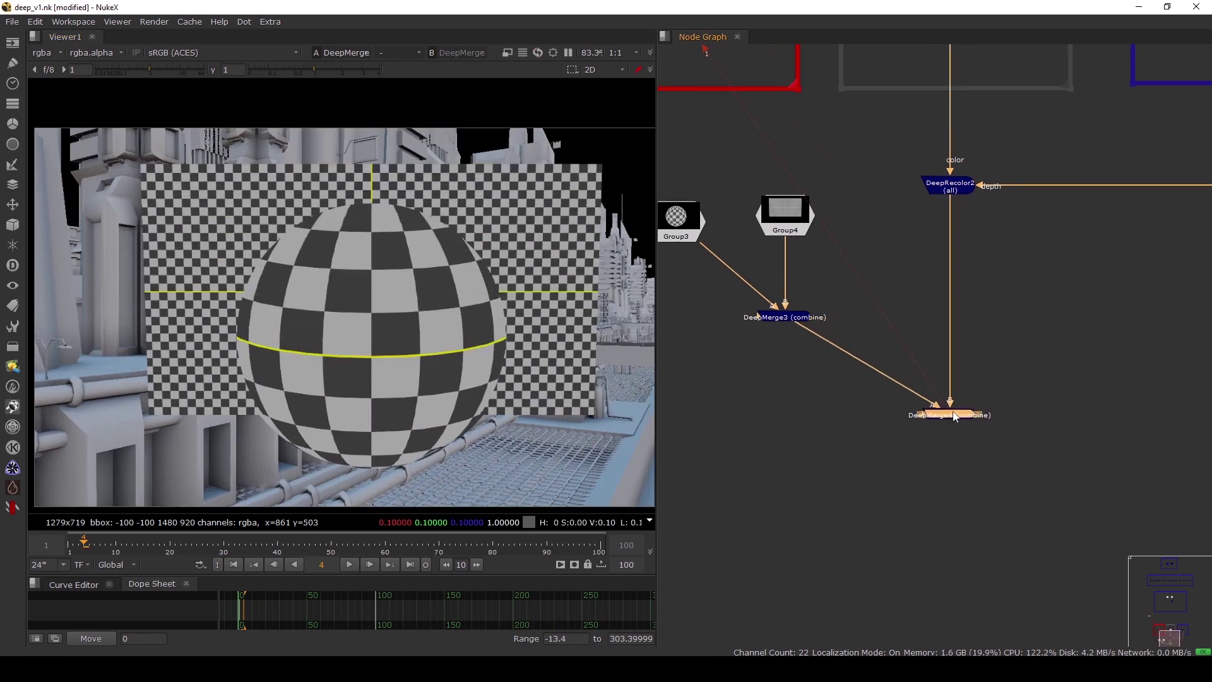
{"action": "left_click", "coordinate": [771, 351]}
{"action": "key", "text": "Tab"}
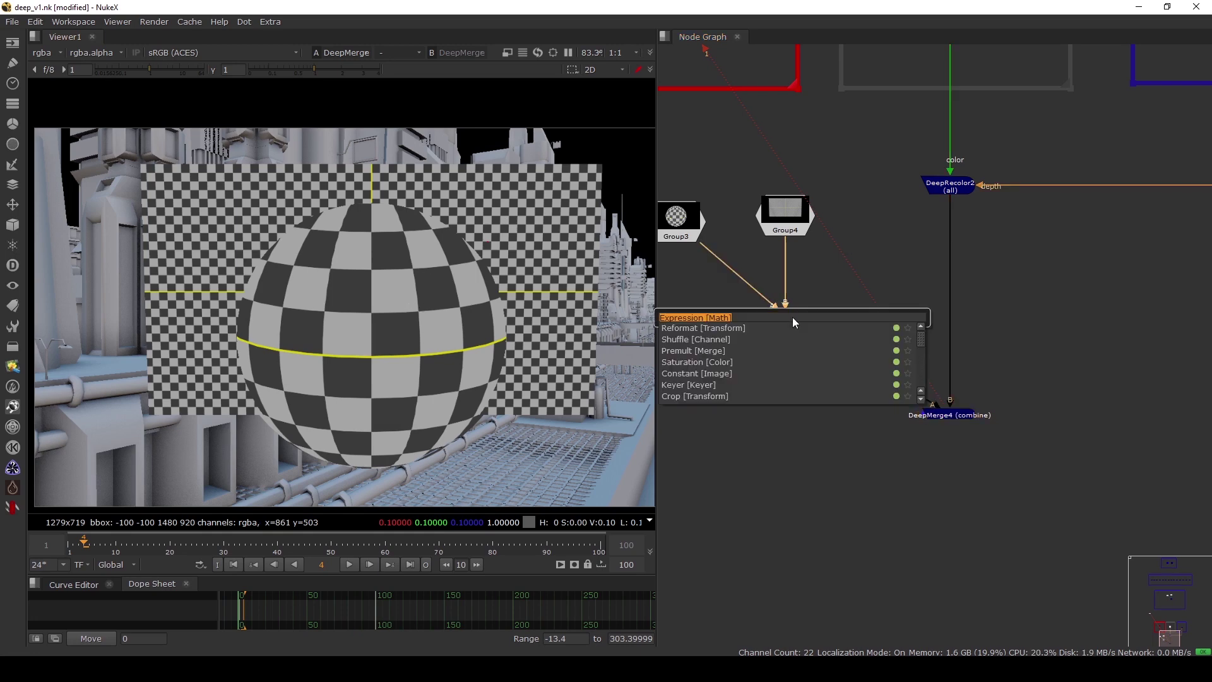
{"action": "left_click", "coordinate": [770, 379]}
{"action": "left_click", "coordinate": [794, 318]}
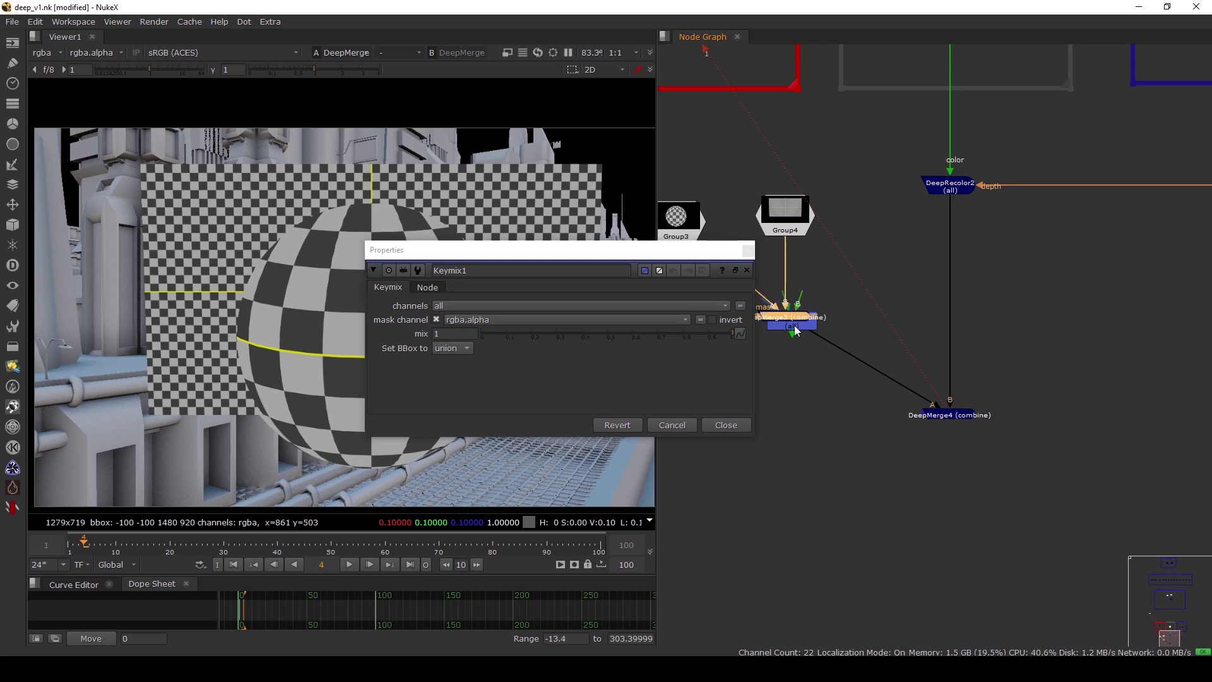
{"action": "key", "text": "Delete"}
{"action": "left_click", "coordinate": [680, 426]}
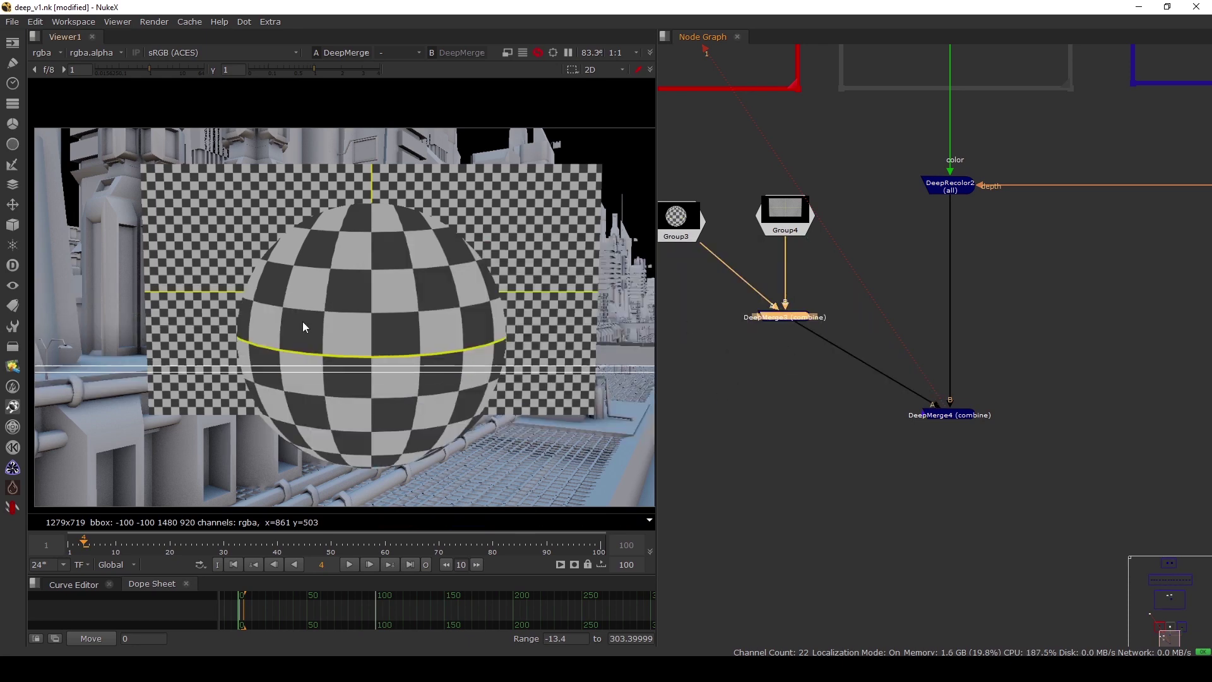
Insert a DeepTransform node between DeepMerge3 and DeepMerge4
{"action": "left_click", "coordinate": [12, 265]}
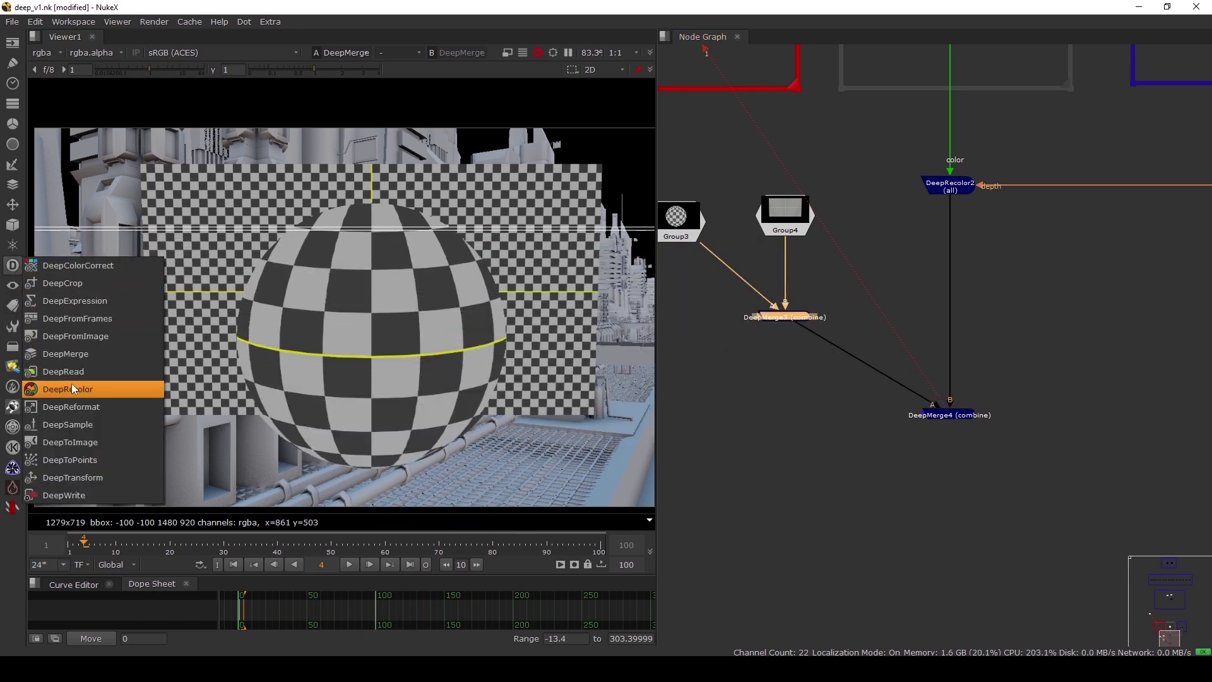
{"action": "left_click", "coordinate": [82, 477]}
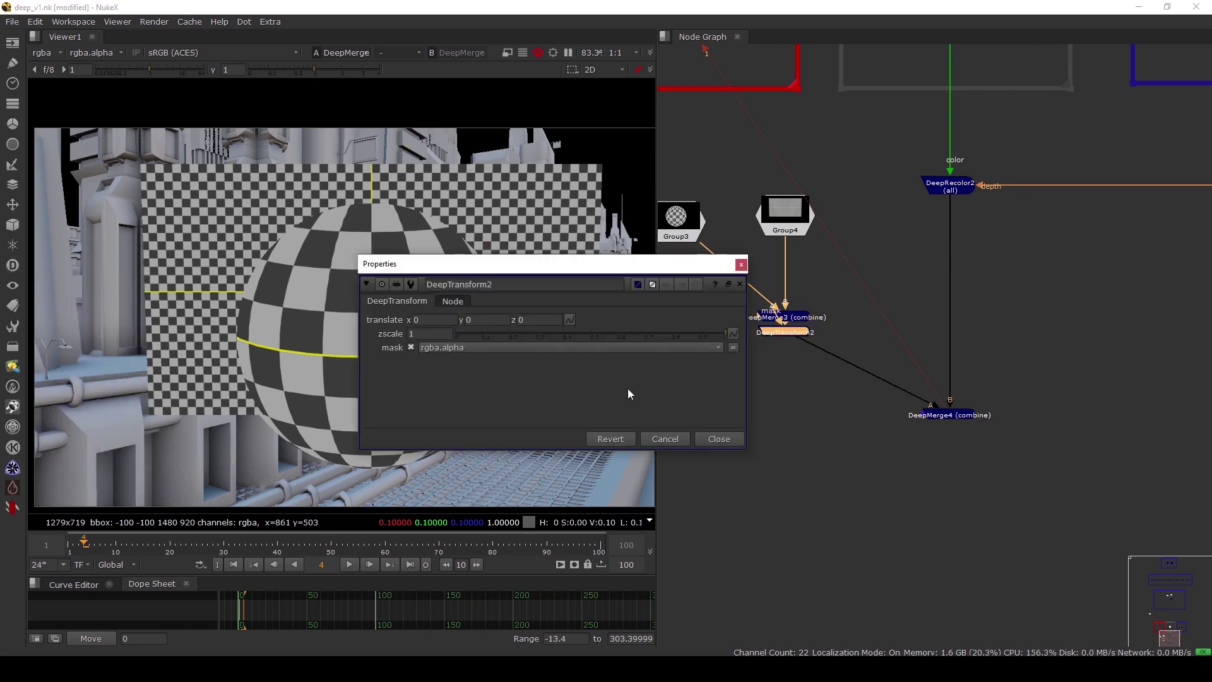
{"action": "left_click_drag", "start_coordinate": [591, 265], "coordinate": [788, 209]}
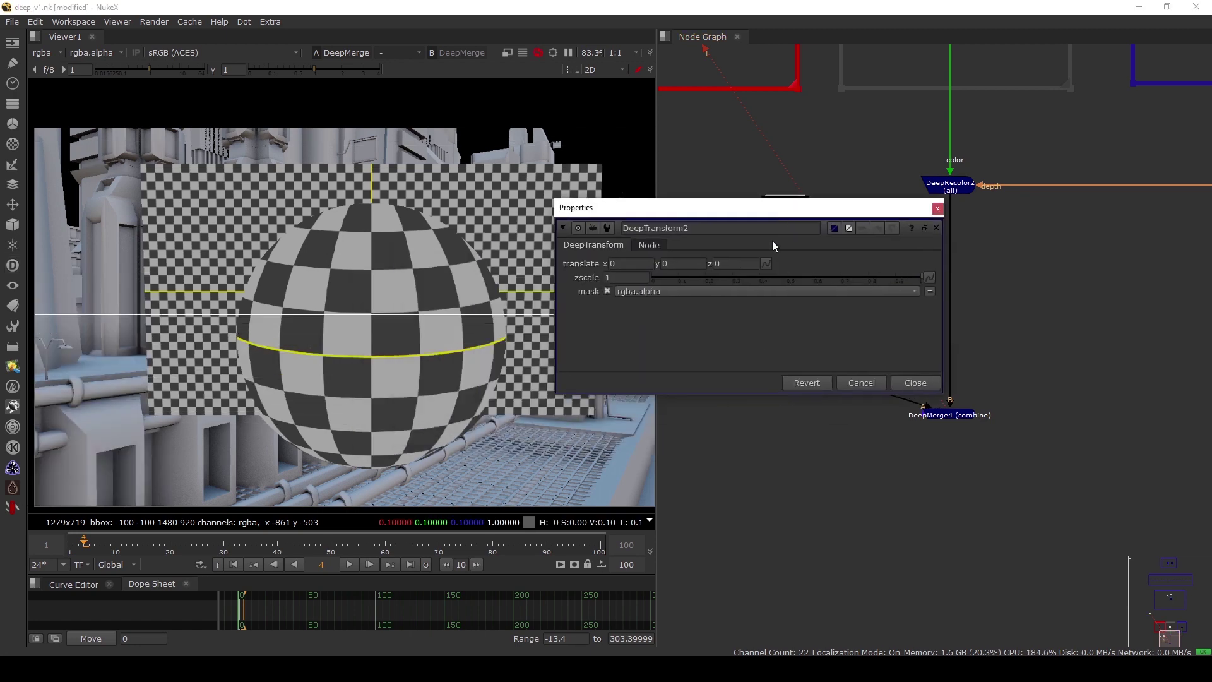
Set the DeepTransform's z translate to 11 and close its properties
{"action": "left_click", "coordinate": [734, 264]}
{"action": "key", "text": "Up"}
{"action": "key", "text": "Up"}
{"action": "key", "text": "Up"}
{"action": "key", "text": "Up"}
{"action": "key", "text": "Up"}
{"action": "key", "text": "Up"}
{"action": "key", "text": "Up"}
{"action": "key", "text": "Up"}
{"action": "key", "text": "Up"}
{"action": "key", "text": "Up"}
{"action": "key", "text": "Up"}
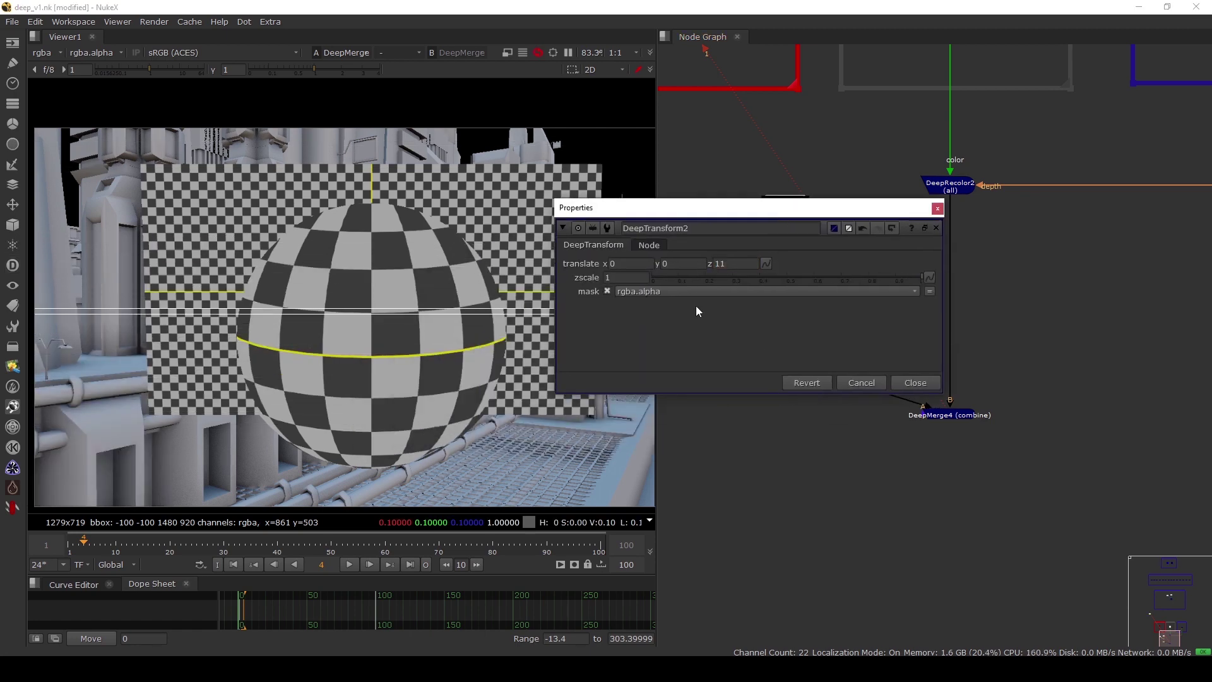
{"action": "left_click", "coordinate": [937, 208]}
Examine the DeepMerge4 result up close where the sphere and card meet the city's walls and pipes
{"action": "middle_click_drag", "start_coordinate": [993, 357], "coordinate": [1004, 318]}
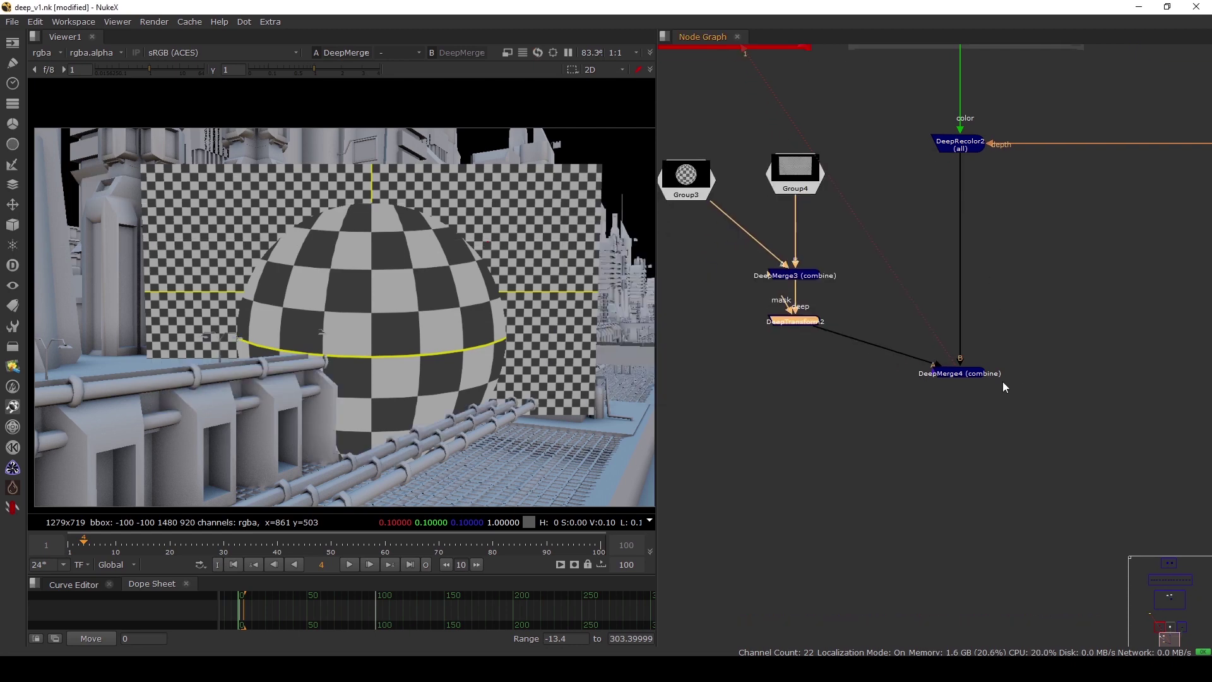
{"action": "left_click", "coordinate": [961, 377]}
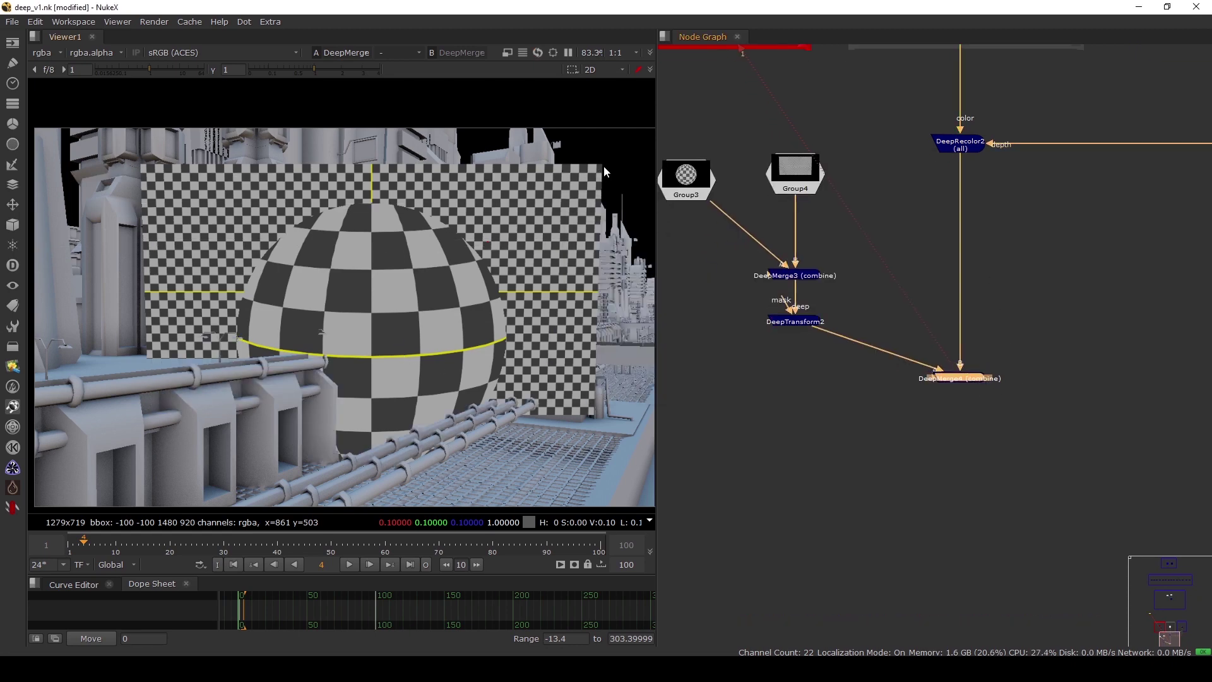
{"action": "scroll", "coordinate": [277, 379], "scroll_direction": "up", "scroll_amount": 5}
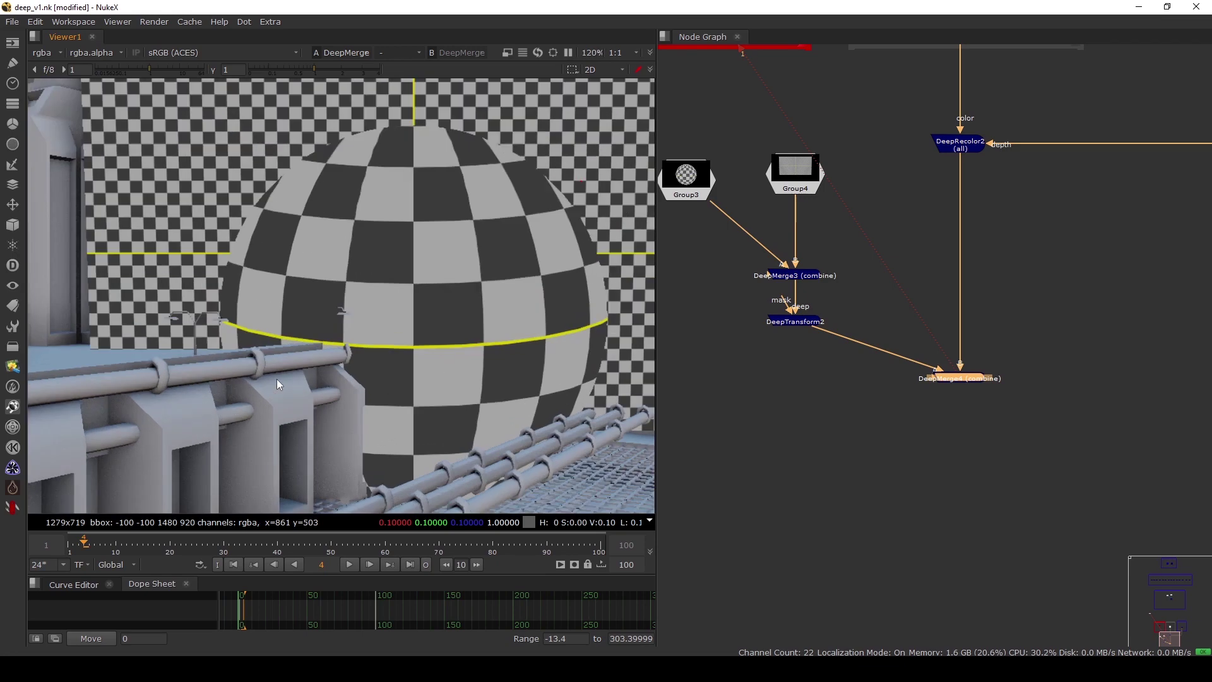
{"action": "scroll", "coordinate": [277, 379], "scroll_direction": "down", "scroll_amount": 2}
{"action": "middle_click_drag", "start_coordinate": [310, 407], "coordinate": [203, 352]}
{"action": "scroll", "coordinate": [494, 355], "scroll_direction": "up", "scroll_amount": 4}
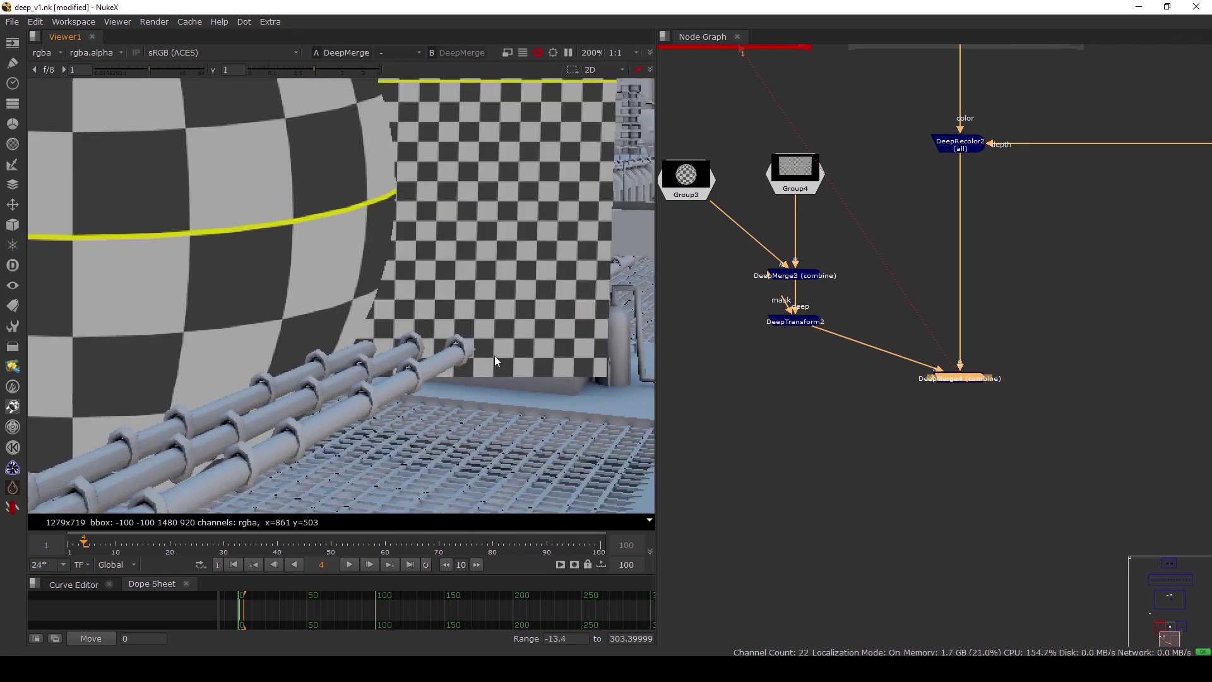
Lower the z translate of DeepTransform2 to 101
{"action": "scroll", "coordinate": [494, 354], "scroll_direction": "down", "scroll_amount": 3}
{"action": "middle_click_drag", "start_coordinate": [319, 360], "coordinate": [412, 386]}
{"action": "double_click", "coordinate": [790, 322]}
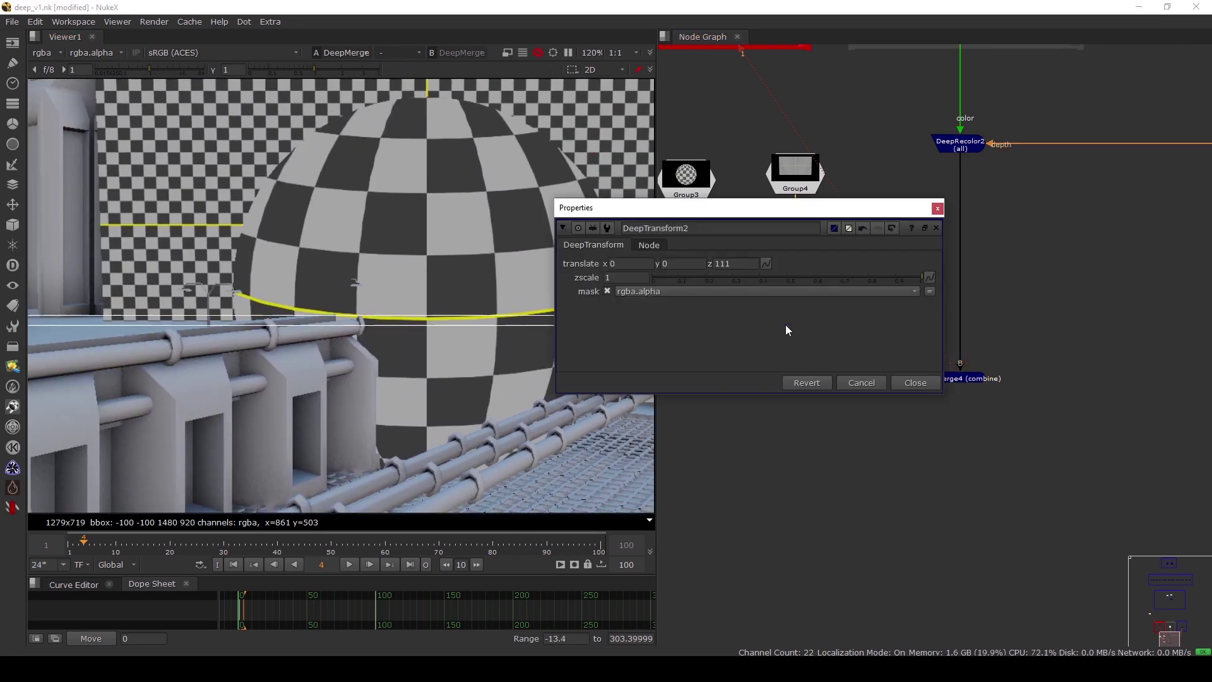
{"action": "left_click_drag", "start_coordinate": [751, 207], "coordinate": [861, 177]}
{"action": "left_click", "coordinate": [850, 233]}
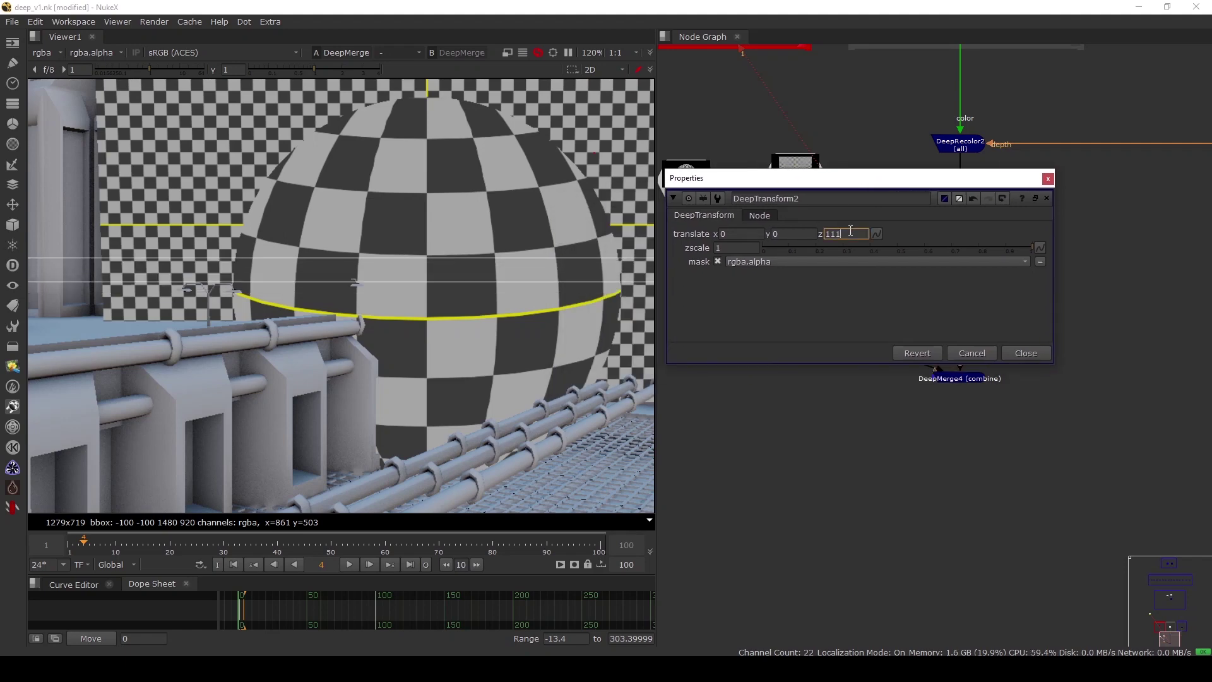
{"action": "key", "text": "Down"}
{"action": "key", "text": "Down"}
{"action": "key", "text": "Down"}
{"action": "key", "text": "Down"}
{"action": "key", "text": "Down"}
{"action": "key", "text": "Down"}
{"action": "key", "text": "Down"}
{"action": "key", "text": "Down"}
{"action": "key", "text": "Down"}
{"action": "key", "text": "Down"}
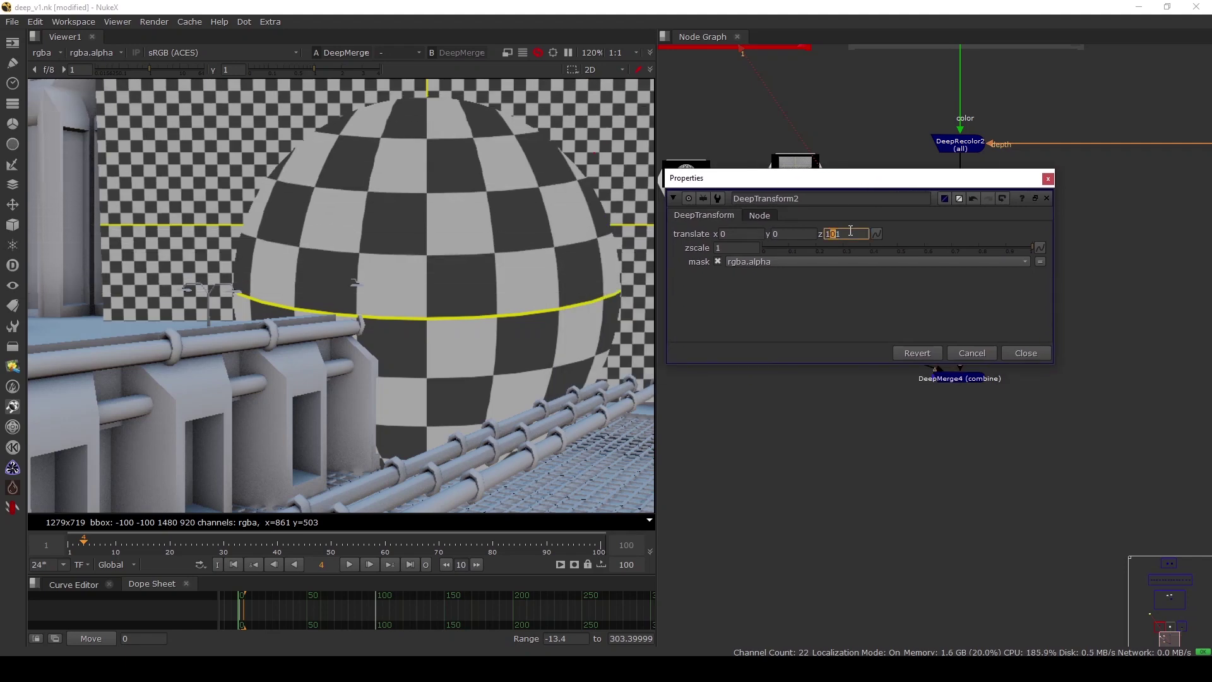
Raise DeepTransform2's z translate to 161 and close its properties
{"action": "key", "text": "Up"}
{"action": "key", "text": "Up"}
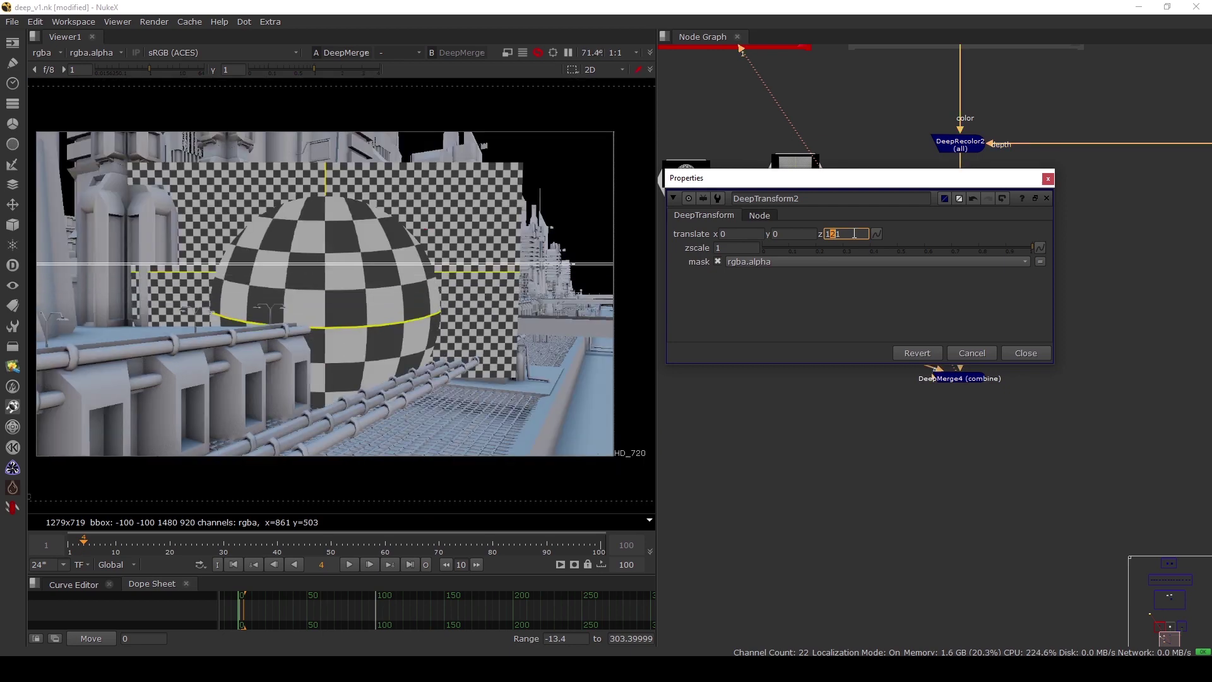
{"action": "key", "text": "Down"}
{"action": "key", "text": "Up"}
{"action": "key", "text": "Up"}
{"action": "key", "text": "Up"}
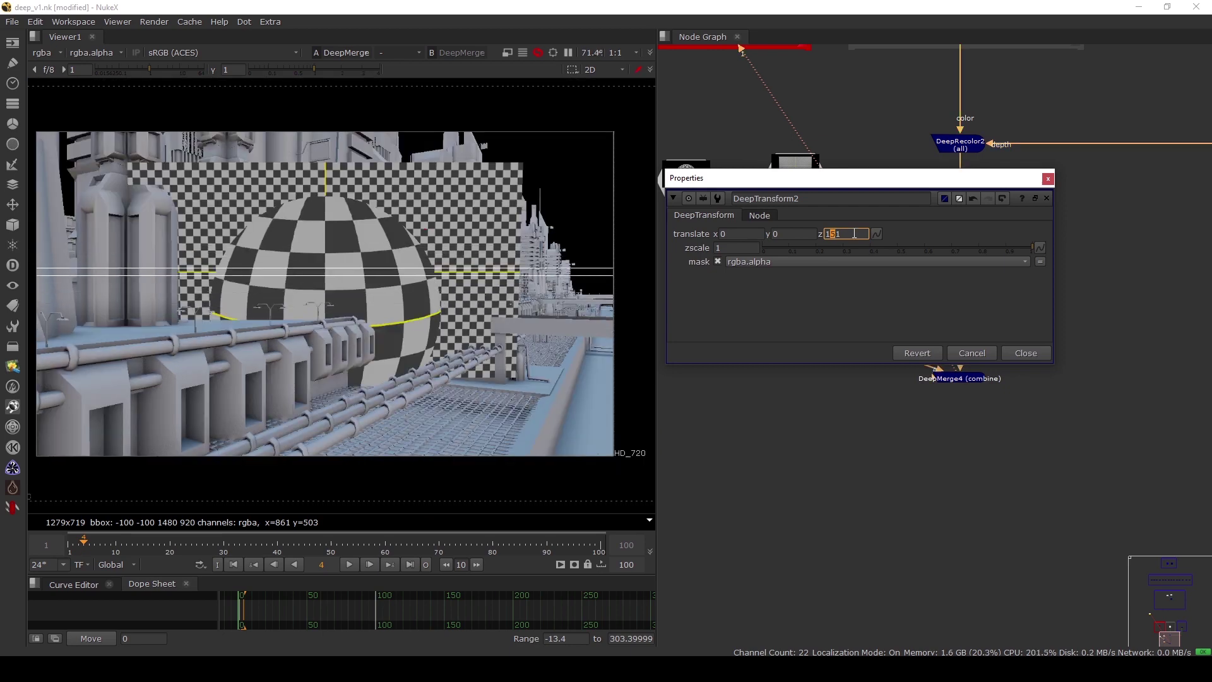
{"action": "left_click", "coordinate": [1025, 353]}
{"action": "left_click", "coordinate": [1069, 366]}
{"action": "scroll", "coordinate": [320, 272], "scroll_direction": "up", "scroll_amount": 3}
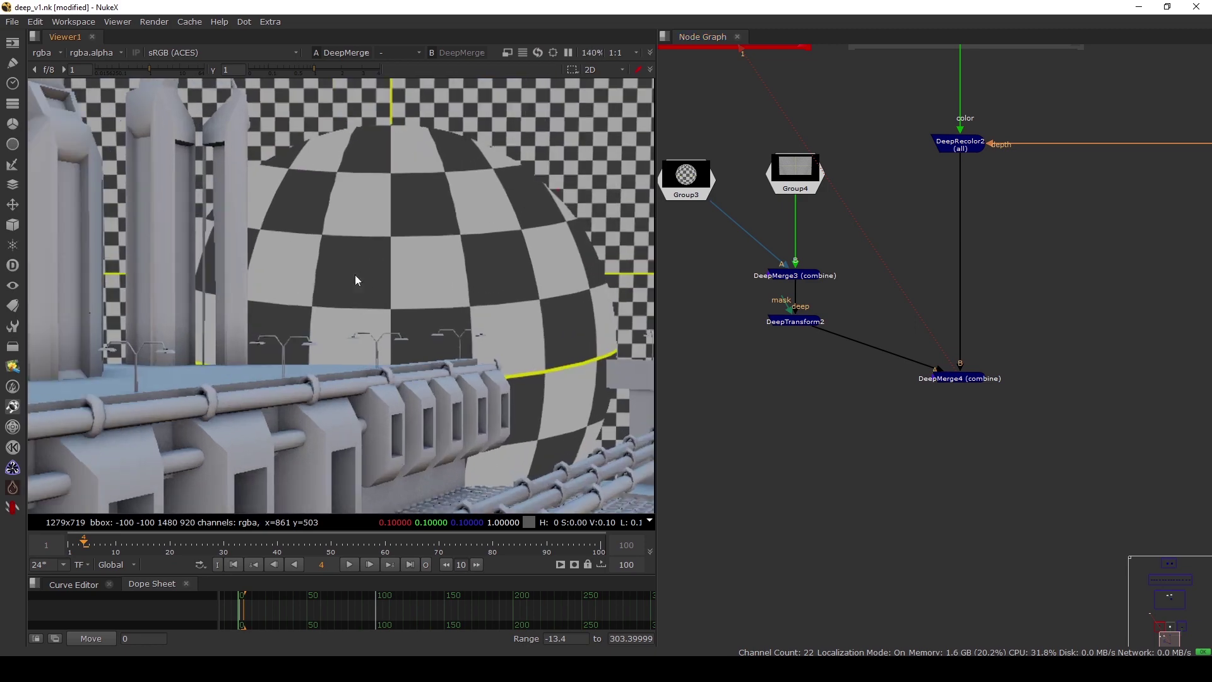
Add a DeepToPoints node directly below DeepMerge4
{"action": "scroll", "coordinate": [928, 307], "scroll_direction": "down", "scroll_amount": 5}
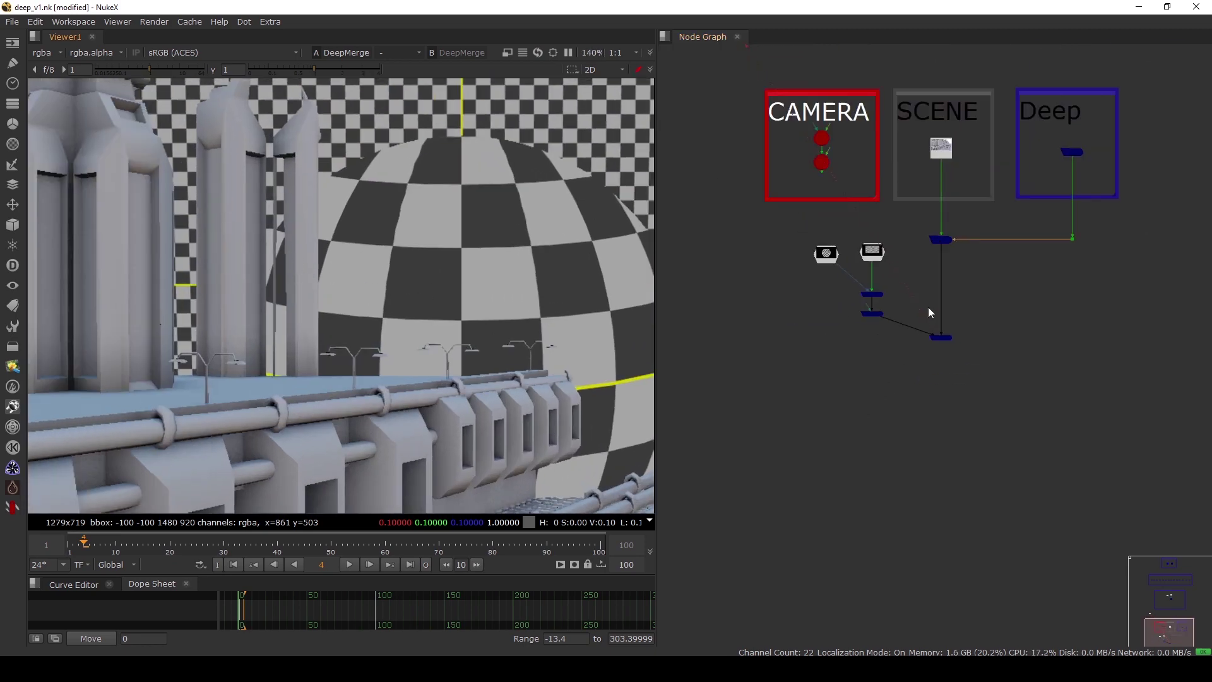
{"action": "middle_click_drag", "start_coordinate": [928, 307], "coordinate": [901, 324]}
{"action": "scroll", "coordinate": [908, 353], "scroll_direction": "up", "scroll_amount": 4}
{"action": "key", "text": "Tab"}
{"action": "type", "text": "dd"}
{"action": "key", "text": "BackSpace"}
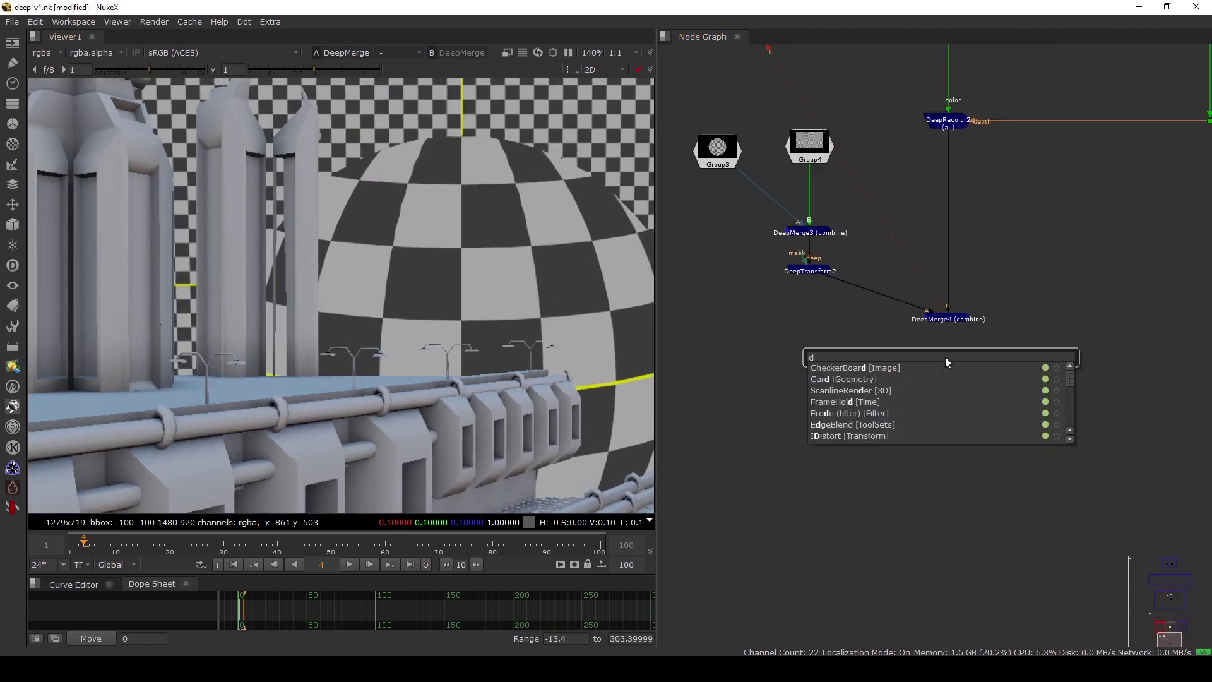
{"action": "type", "text": "eep"}
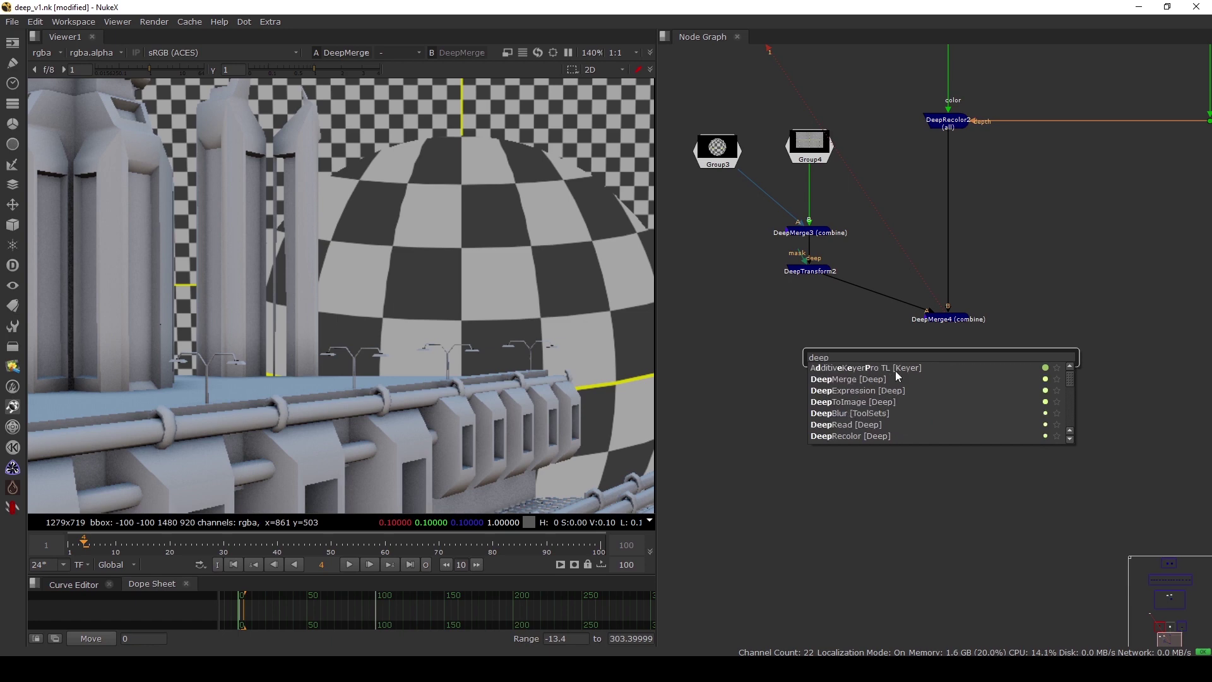
{"action": "type", "text": "top"}
{"action": "key", "text": "Return"}
{"action": "left_click", "coordinate": [934, 315]}
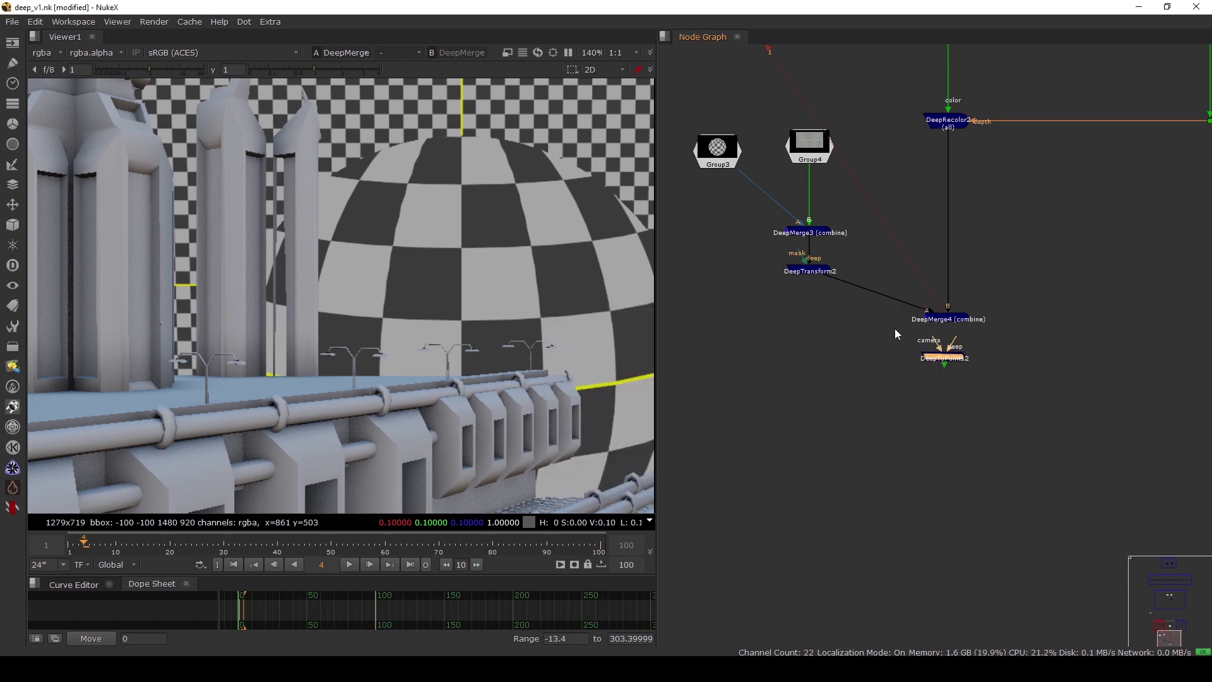
Connect the DeepToPoints node's deep input to DeepMerge4 and its camera input to Camera2
{"action": "scroll", "coordinate": [938, 355], "scroll_direction": "up", "scroll_amount": 3}
{"action": "left_click_drag", "start_coordinate": [943, 337], "coordinate": [811, 188]}
{"action": "scroll", "coordinate": [943, 385], "scroll_direction": "down", "scroll_amount": 5}
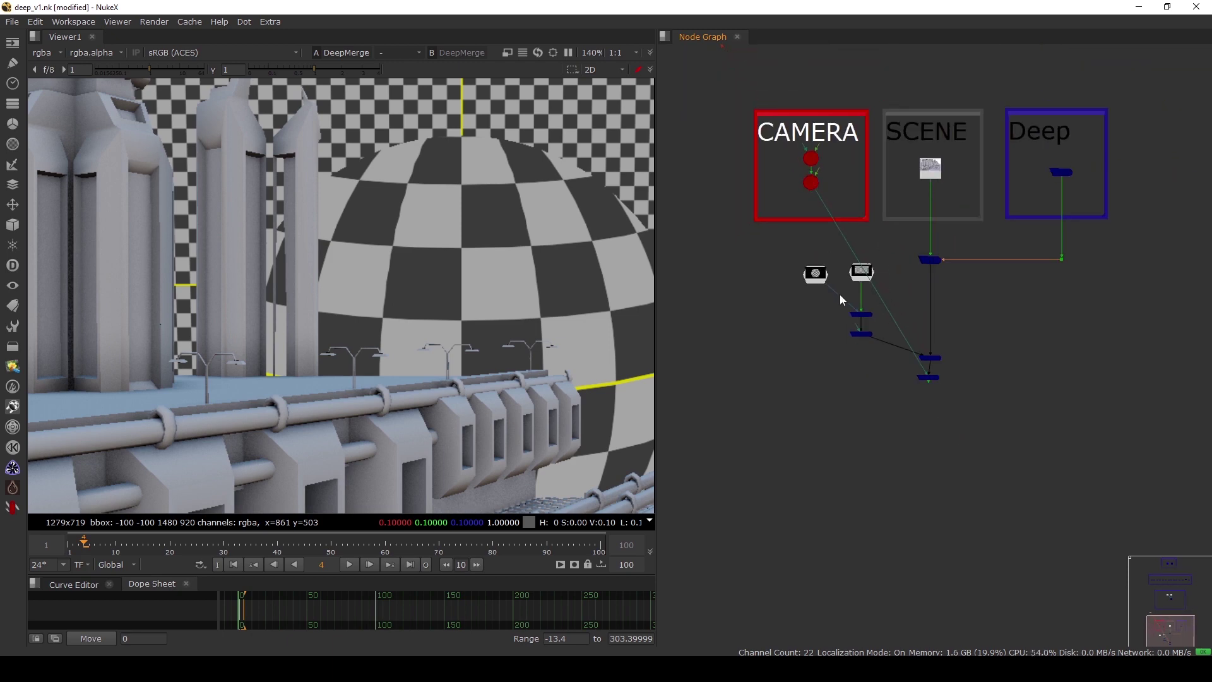
View DeepToPoints2 in 3D and examine from the side where the sphere and card sit within the city's point cloud
{"action": "scroll", "coordinate": [951, 408], "scroll_direction": "up", "scroll_amount": 2}
{"action": "left_click", "coordinate": [969, 410]}
{"action": "key", "text": "1"}
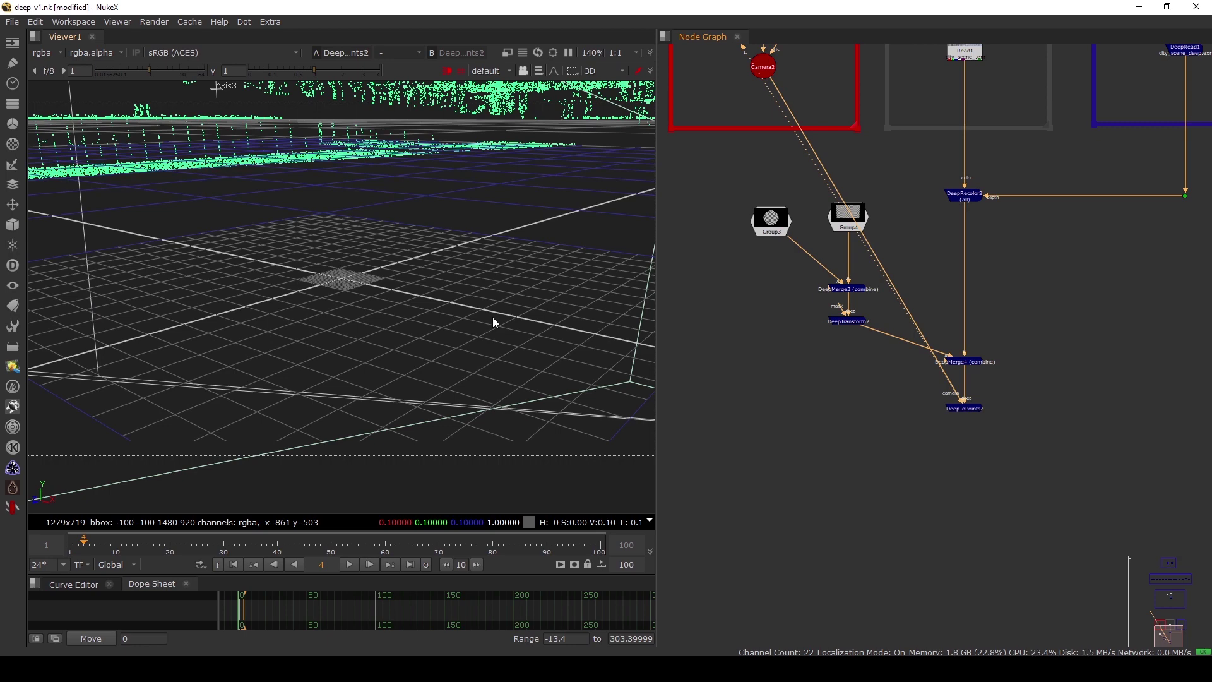
{"action": "key", "text": "f"}
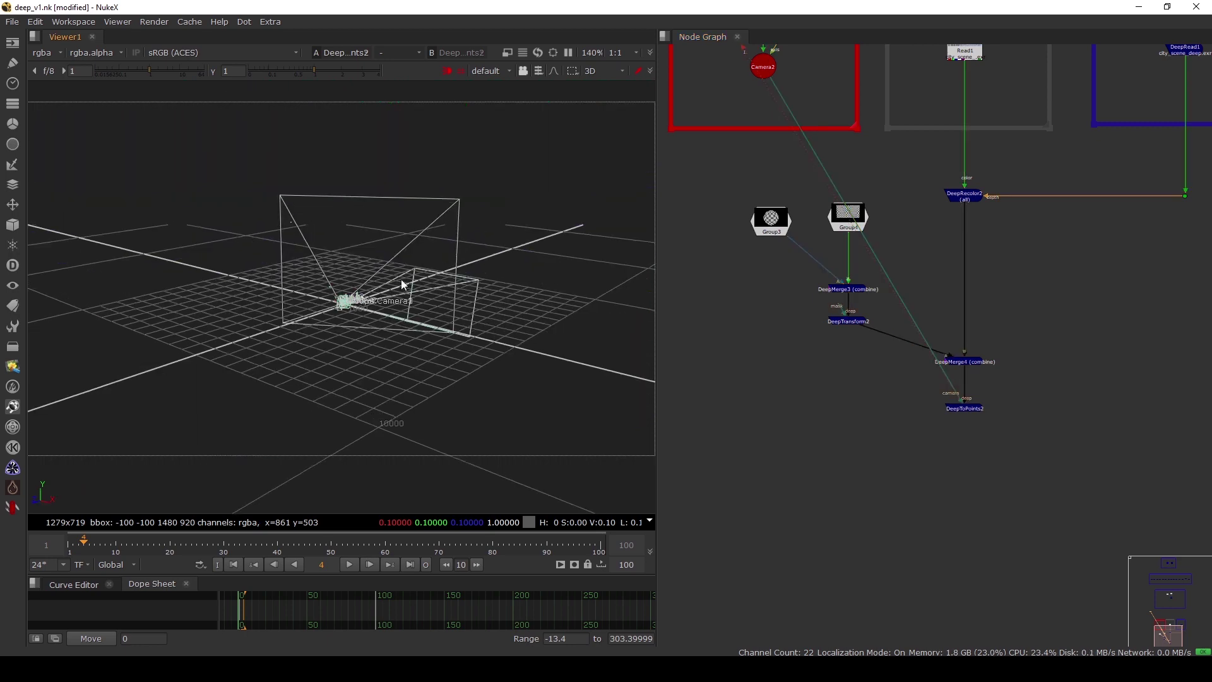
{"action": "middle_click_drag", "start_coordinate": [401, 285], "coordinate": [441, 226], "text": "alt"}
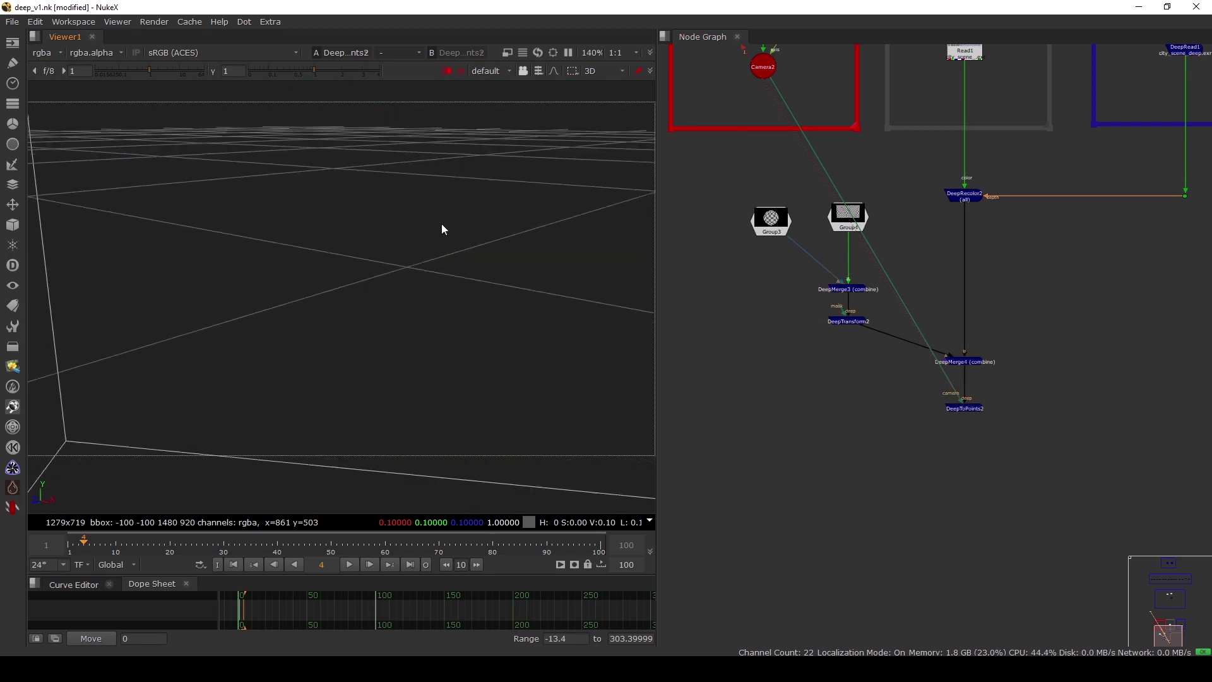
{"action": "scroll", "coordinate": [442, 227], "scroll_direction": "down", "scroll_amount": 3}
{"action": "left_click", "coordinate": [435, 329]}
{"action": "left_click_drag", "start_coordinate": [435, 329], "coordinate": [340, 332], "text": "ctrl"}
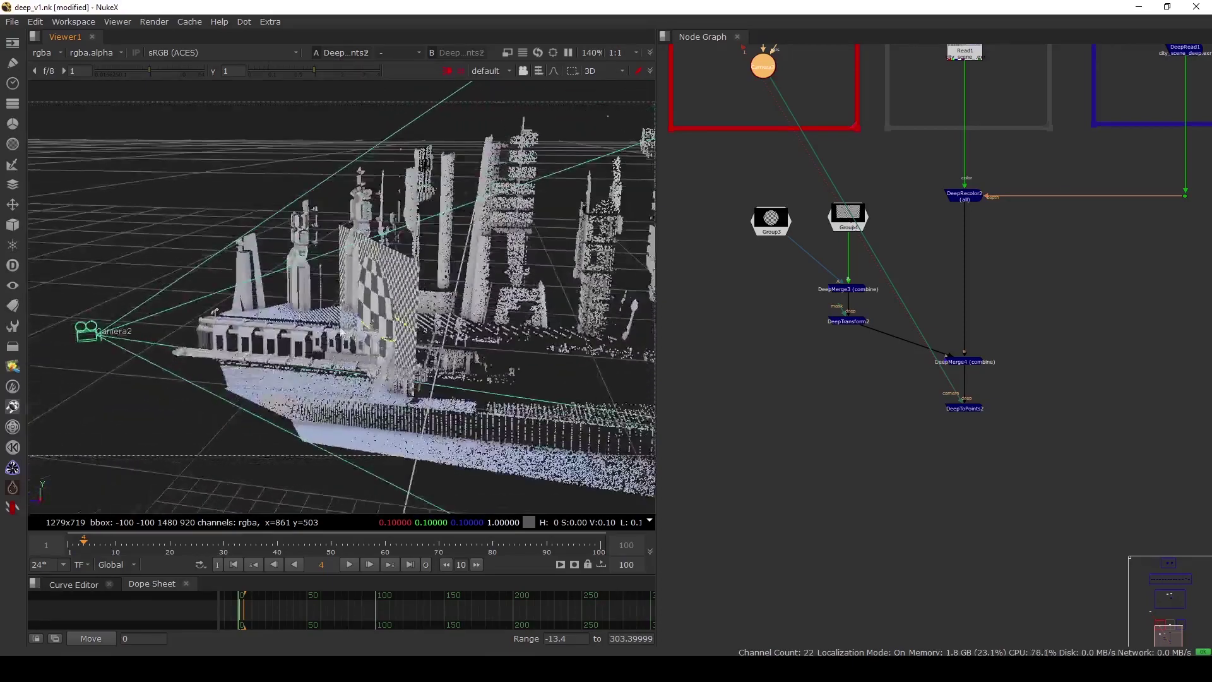
{"action": "left_click_drag", "start_coordinate": [849, 292], "coordinate": [850, 286]}
{"action": "key", "text": "1"}
{"action": "key", "text": "ctrl+z"}
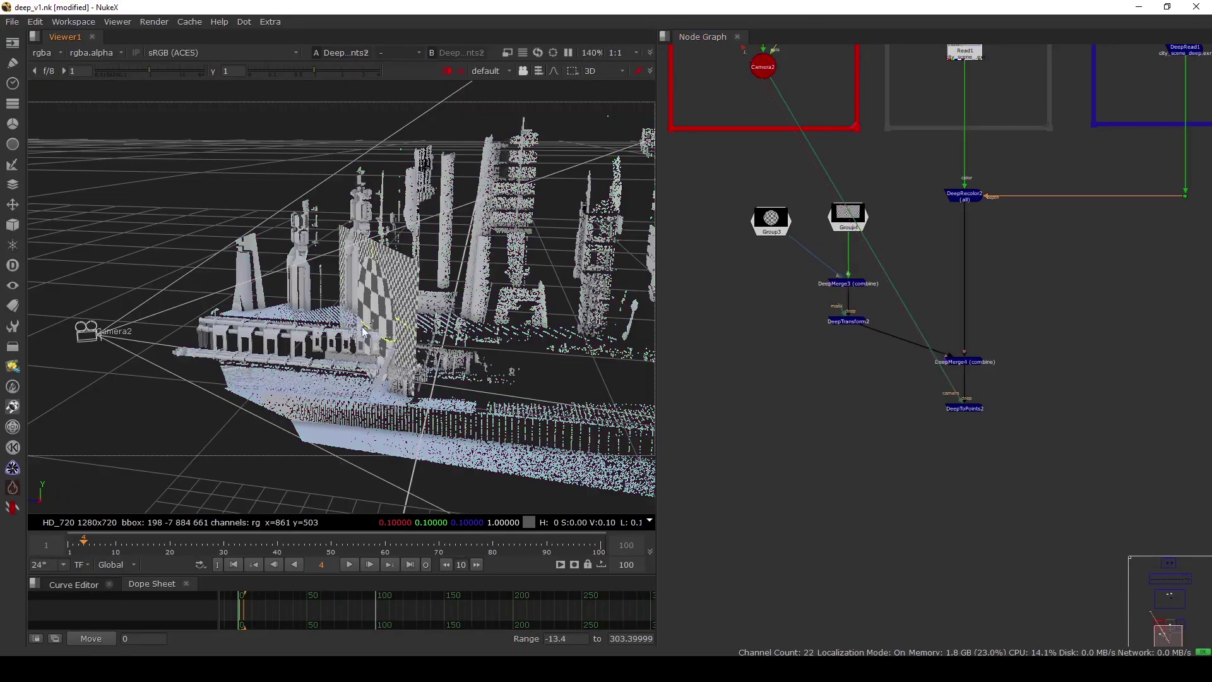
Set DeepTransform2's z translate to 211 while viewing the point cloud from the side
{"action": "left_click_drag", "start_coordinate": [415, 313], "coordinate": [779, 287], "text": "ctrl"}
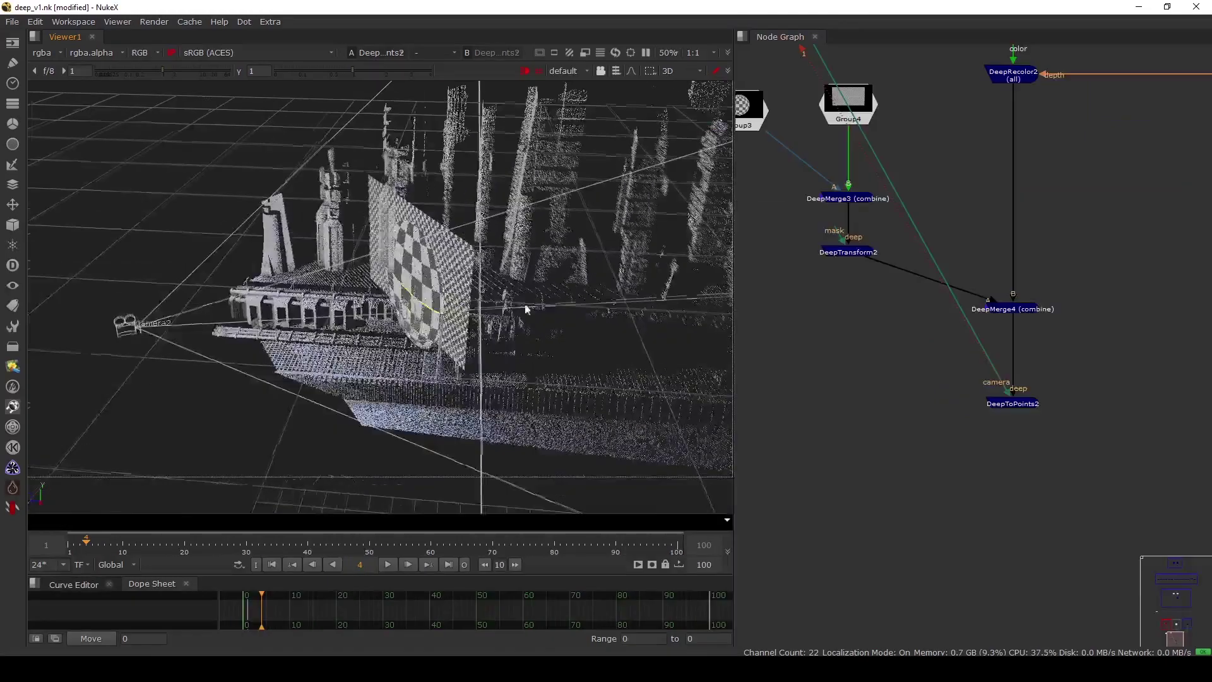
{"action": "double_click", "coordinate": [843, 253]}
{"action": "left_click_drag", "start_coordinate": [636, 188], "coordinate": [849, 164]}
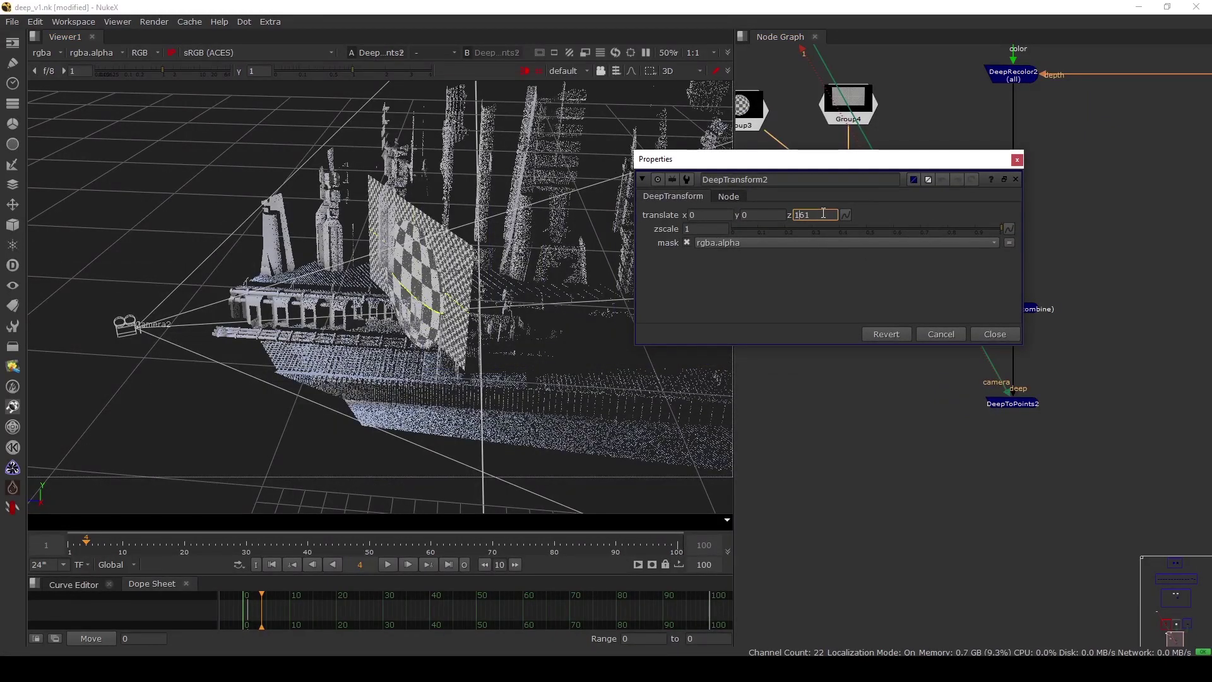
{"action": "key", "text": "Up"}
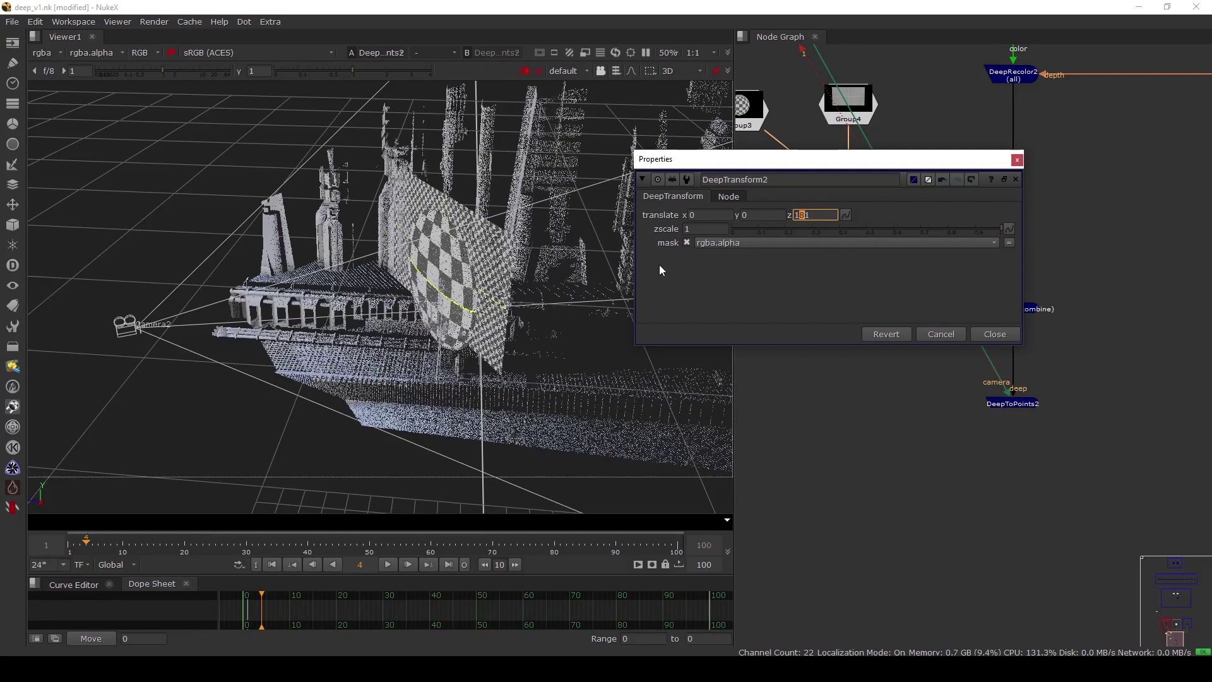
{"action": "key", "text": "Up"}
{"action": "key", "text": "Up"}
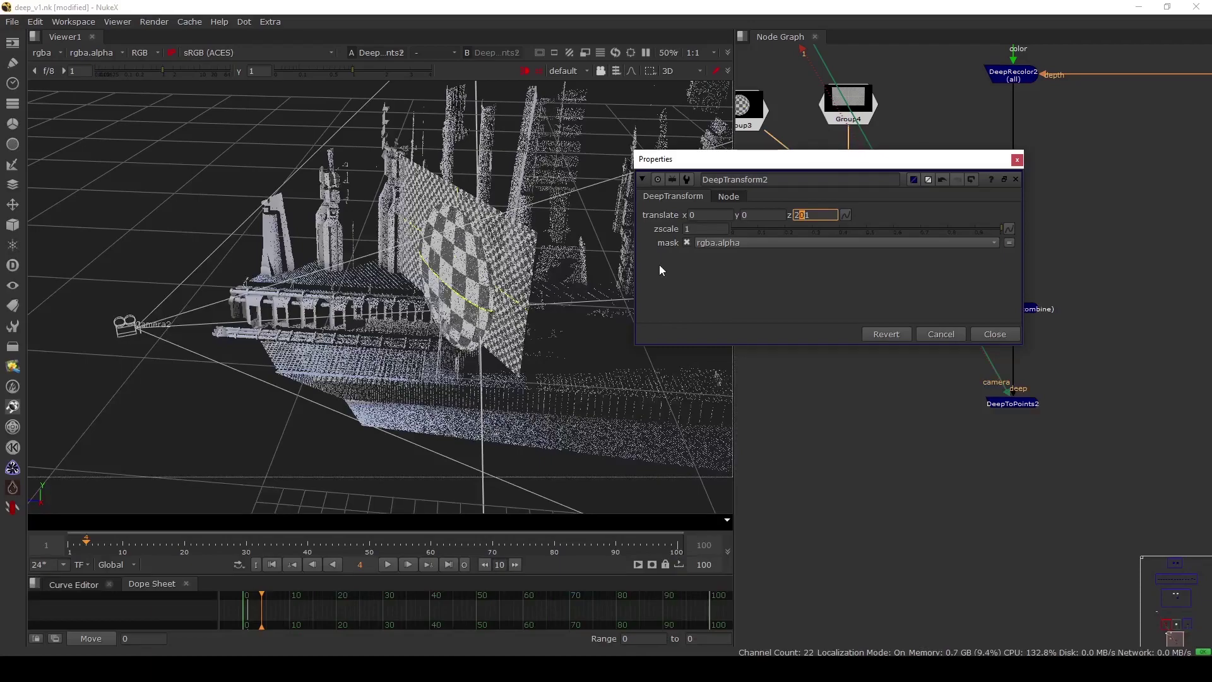
{"action": "key", "text": "Up"}
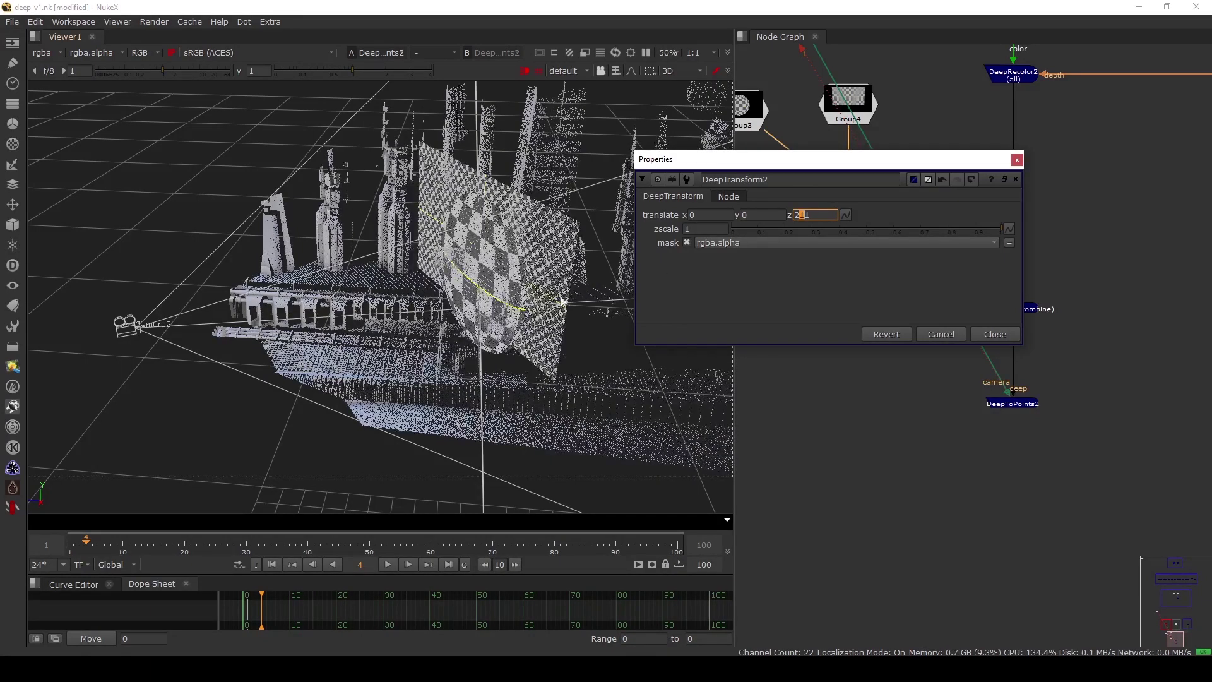
{"action": "left_click_drag", "start_coordinate": [491, 313], "coordinate": [451, 291], "text": "ctrl"}
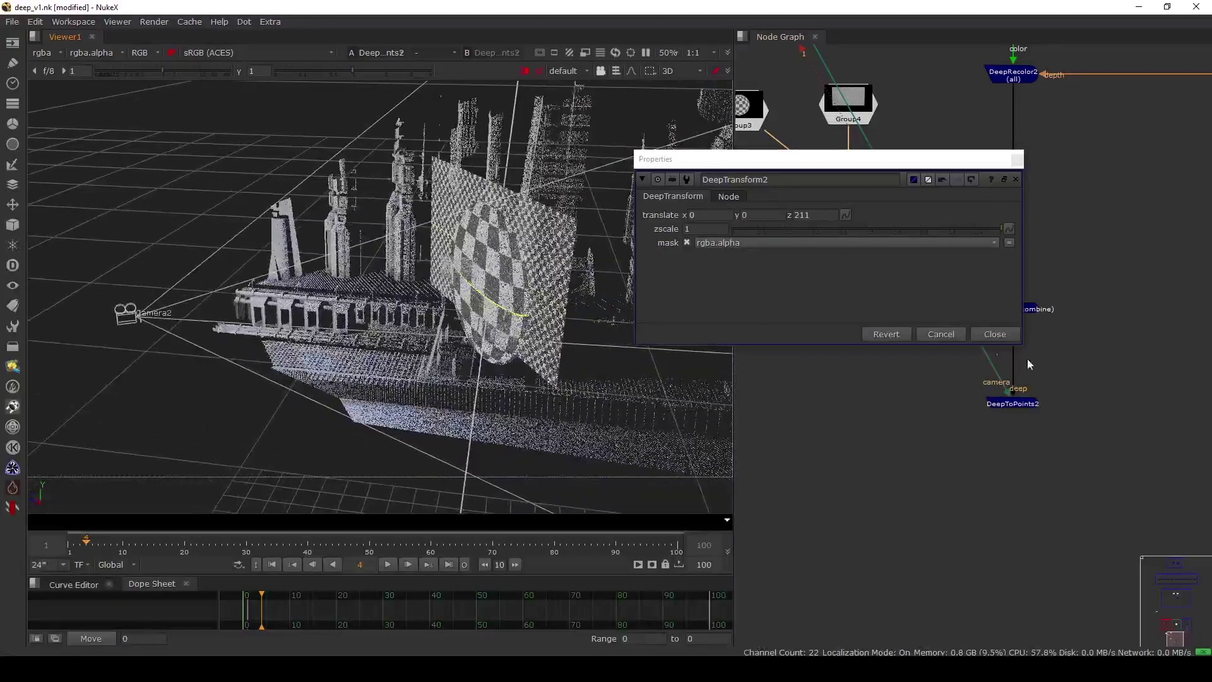
View the DeepMerge4 result in the viewer, keeping the DeepTransform2 properties open
{"action": "middle_click_drag", "start_coordinate": [1027, 386], "coordinate": [1021, 489]}
{"action": "left_click", "coordinate": [1009, 410]}
{"action": "key", "text": "1"}
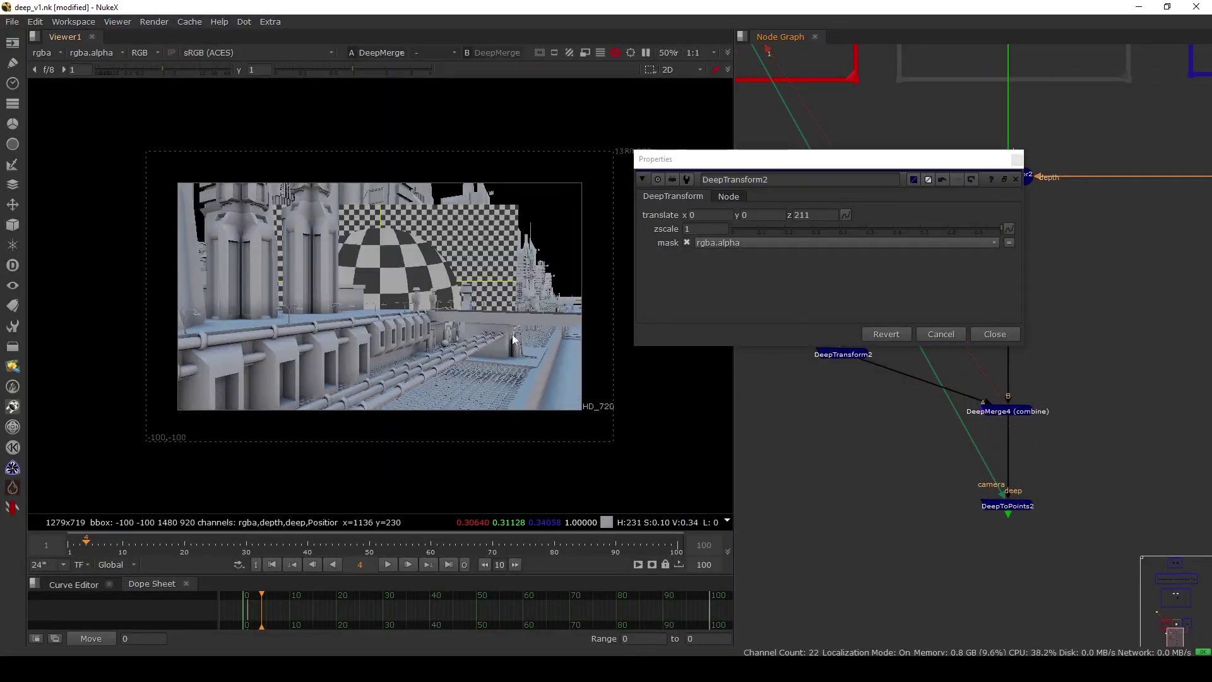
Adjust DeepTransform2's z translate through 213 to 224 to push the sphere and card behind more of the city's towers
{"action": "left_click", "coordinate": [815, 214]}
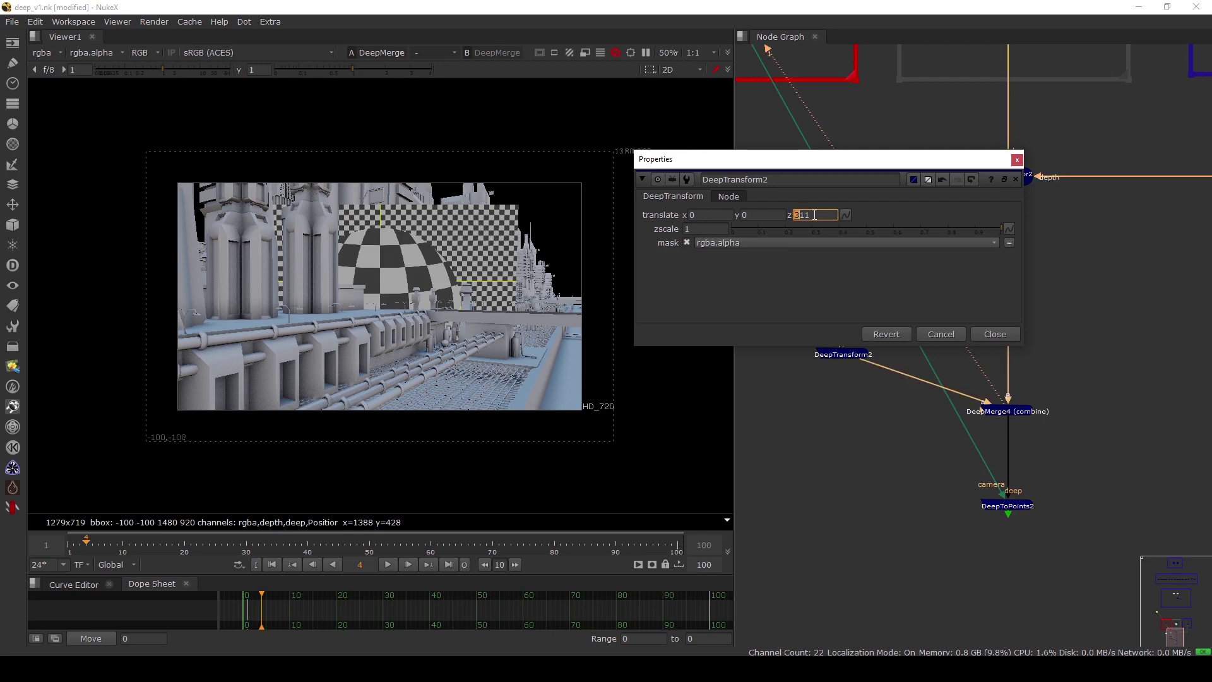
{"action": "key", "text": "Down"}
{"action": "key", "text": "Down"}
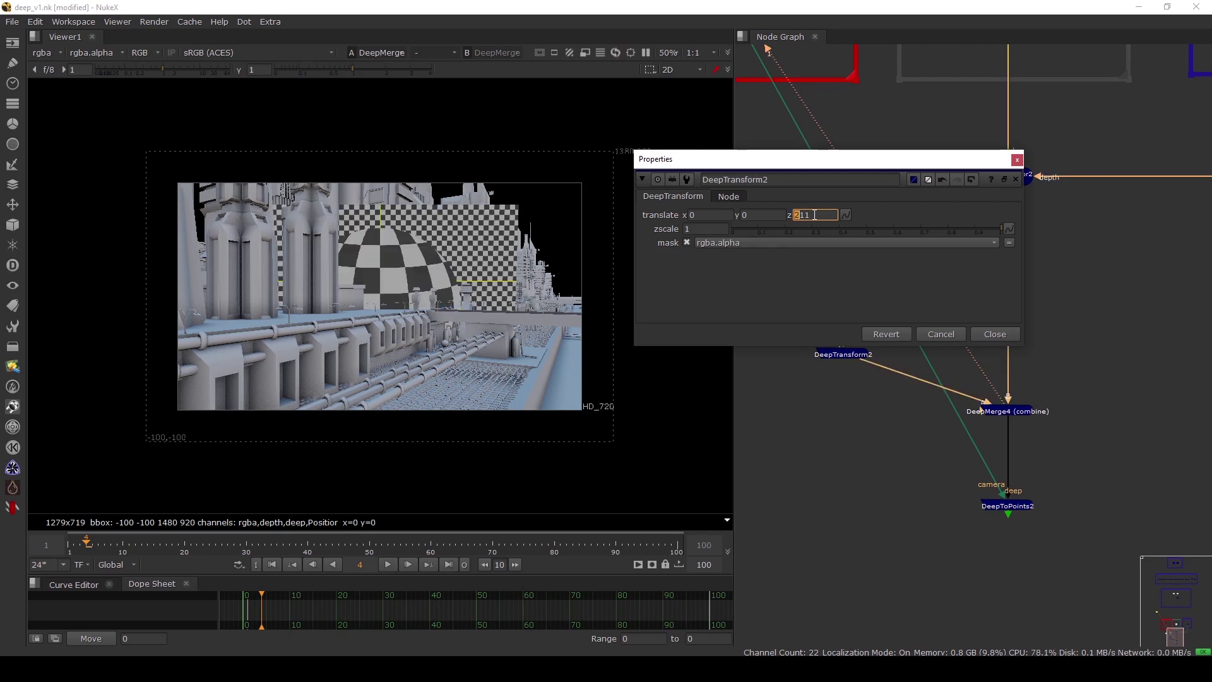
{"action": "key", "text": "Up"}
{"action": "scroll", "coordinate": [406, 263], "scroll_direction": "up", "scroll_amount": 4}
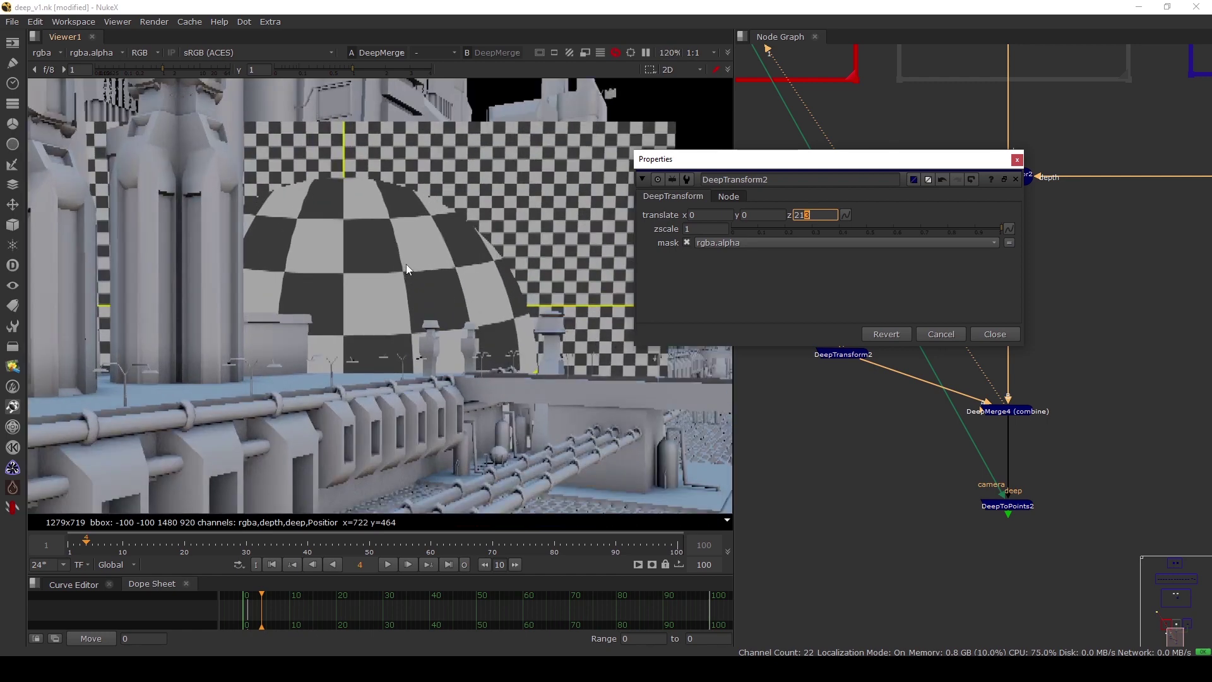
{"action": "key", "text": "Right"}
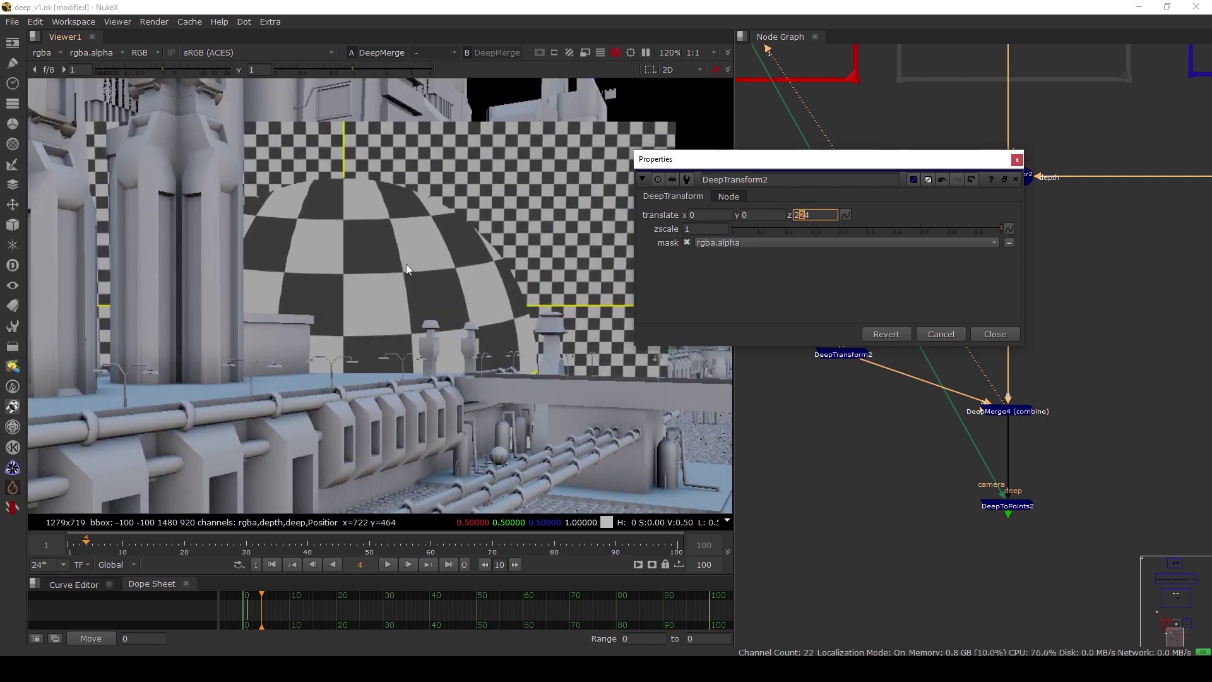
{"action": "key", "text": "Up"}
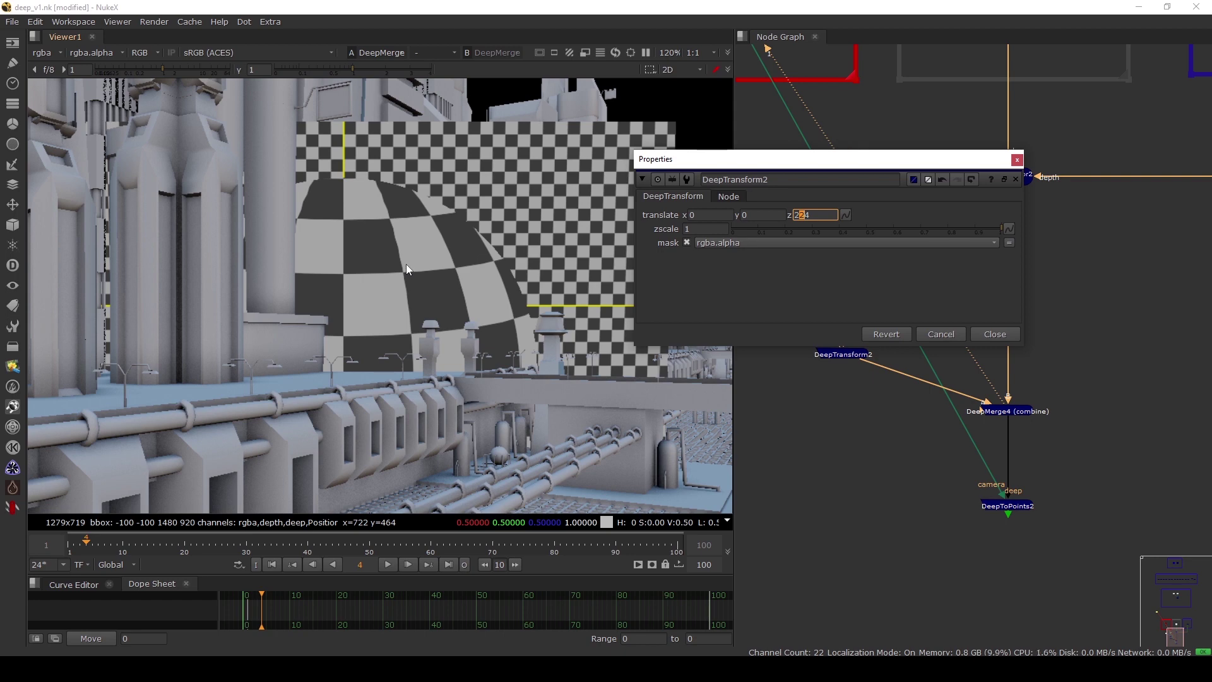
{"action": "key", "text": "Up"}
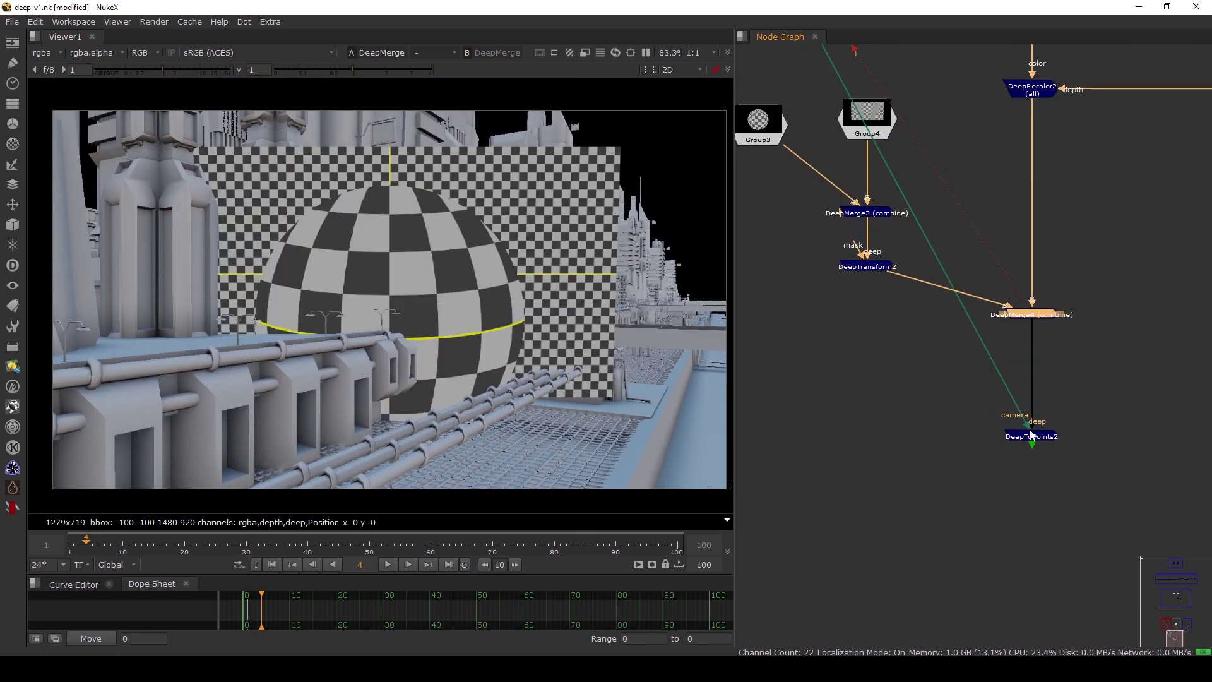
Move DeepToPoints2 slightly lower and delete the DeepTransform2 node between DeepMerge3 and DeepMerge4
{"action": "left_click", "coordinate": [1032, 446]}
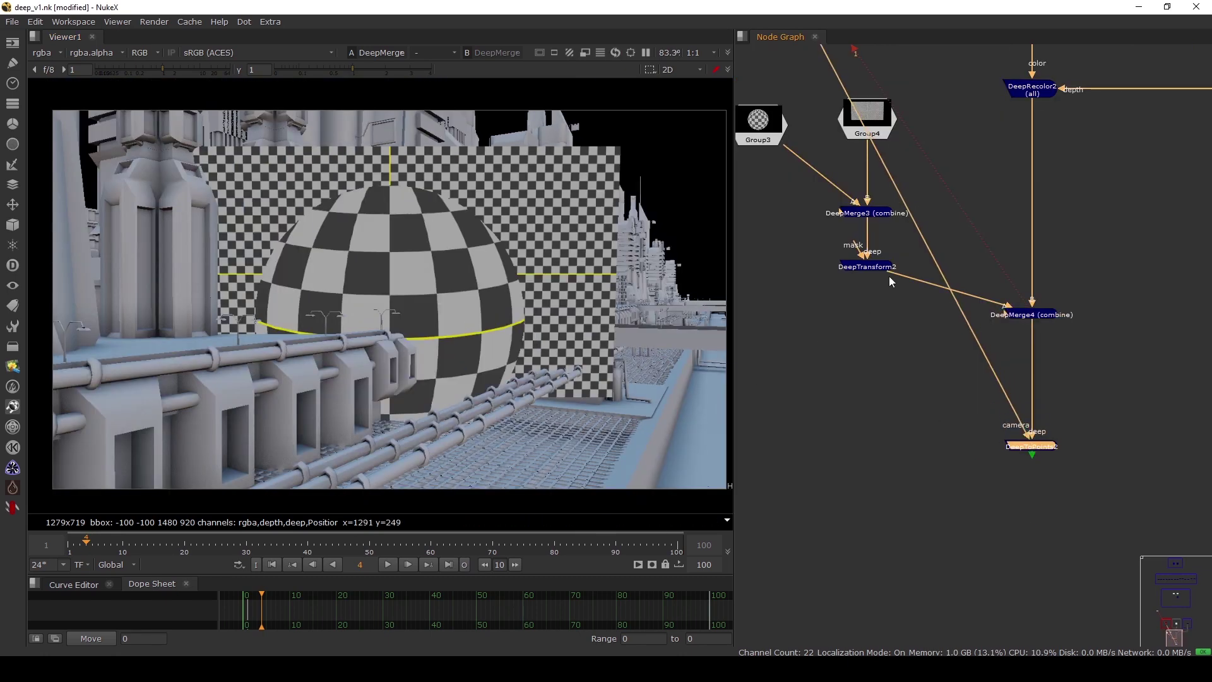
{"action": "double_click", "coordinate": [869, 267]}
{"action": "left_click", "coordinate": [996, 335]}
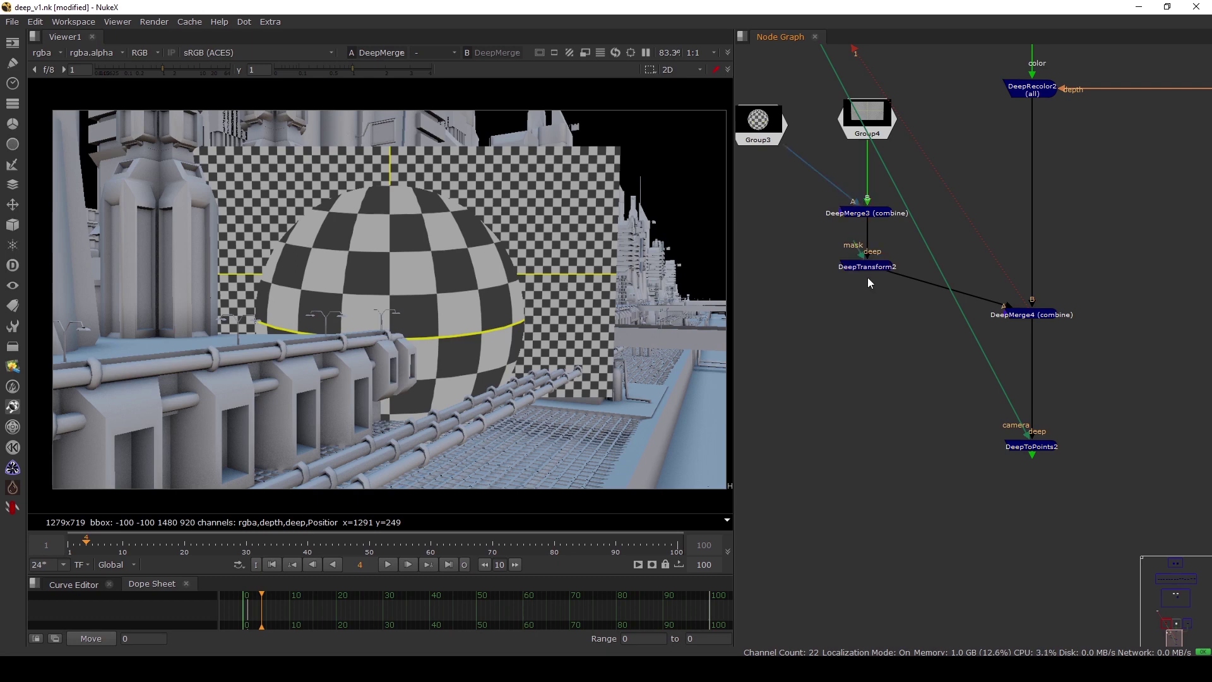
{"action": "left_click", "coordinate": [866, 267]}
{"action": "key", "text": "Delete"}
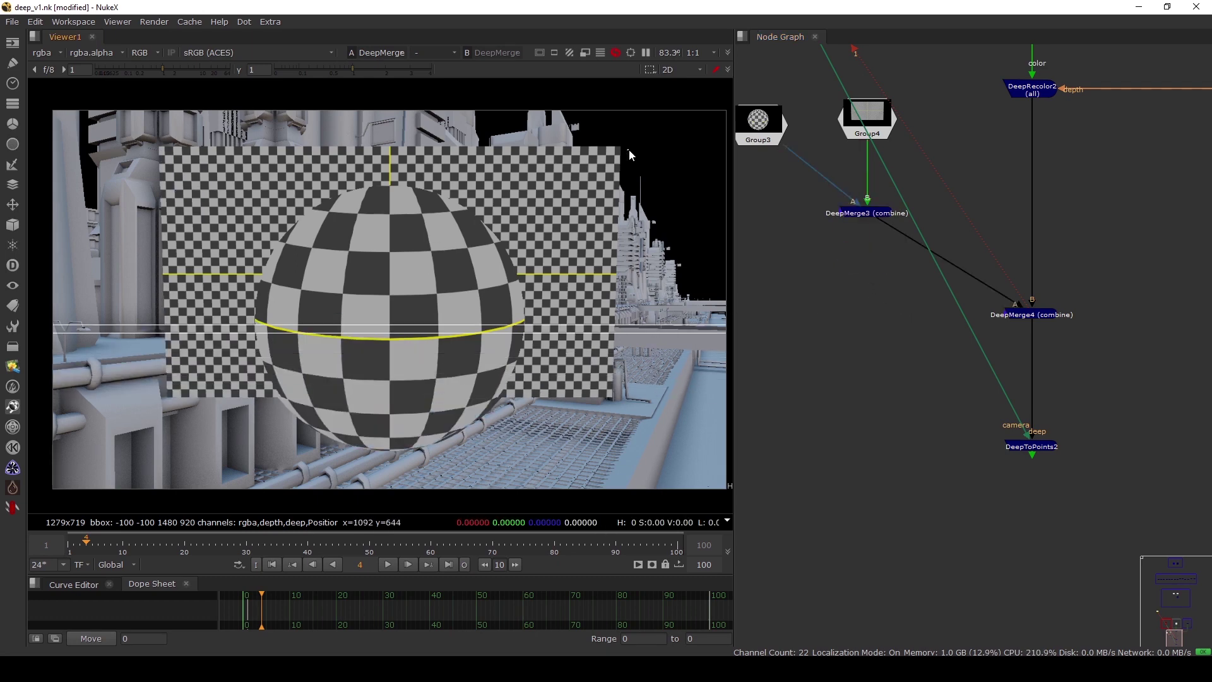
View DeepToPoints2 in 3D and examine where the untransformed sphere and card sit relative to the camera and city
{"action": "left_click", "coordinate": [1031, 446]}
{"action": "key", "text": "1"}
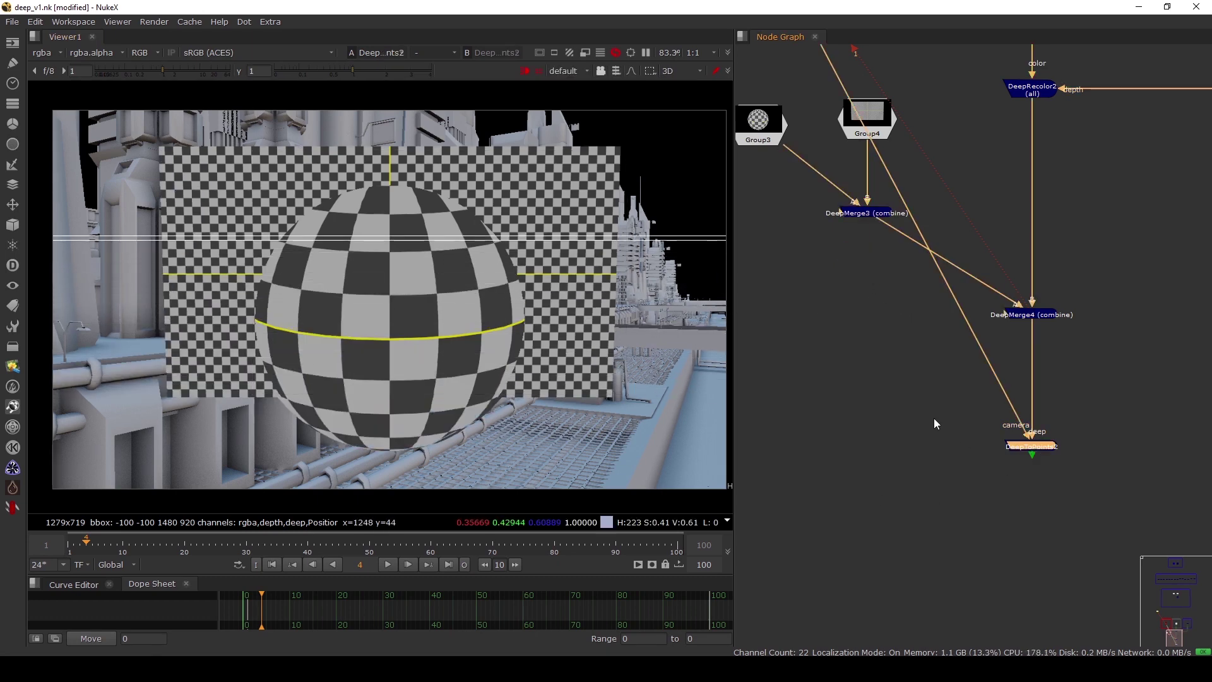
{"action": "left_click", "coordinate": [936, 423]}
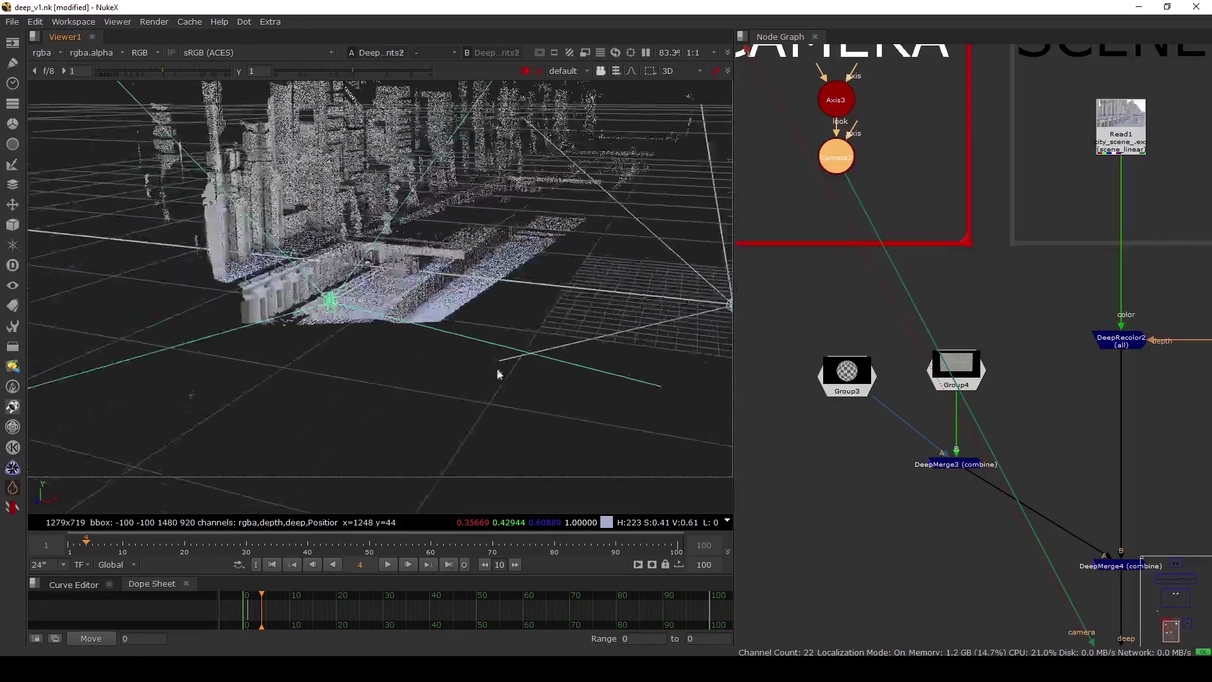
{"action": "middle_click_drag", "start_coordinate": [338, 215], "coordinate": [442, 279], "text": "alt"}
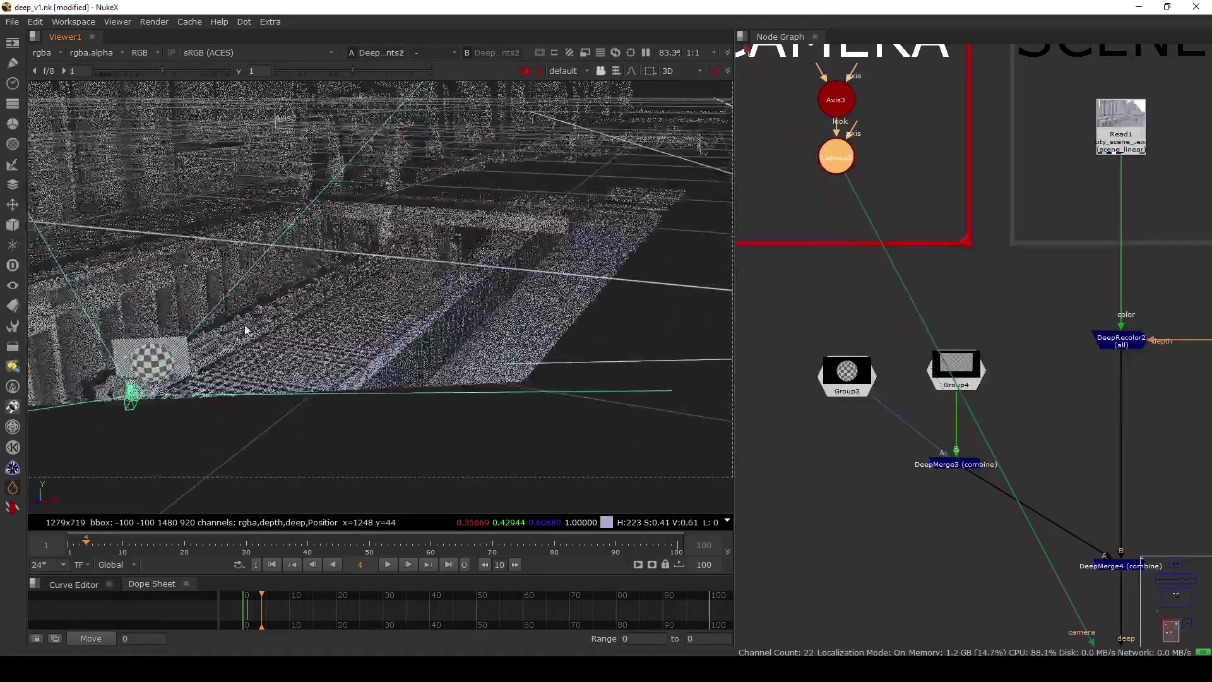
Examine the sphere and card's placement beside the city point cloud in 3D, from close-up and from farther away
{"action": "left_click_drag", "start_coordinate": [245, 326], "coordinate": [314, 336], "text": "alt"}
{"action": "middle_click_drag", "start_coordinate": [315, 373], "coordinate": [351, 351], "text": "alt"}
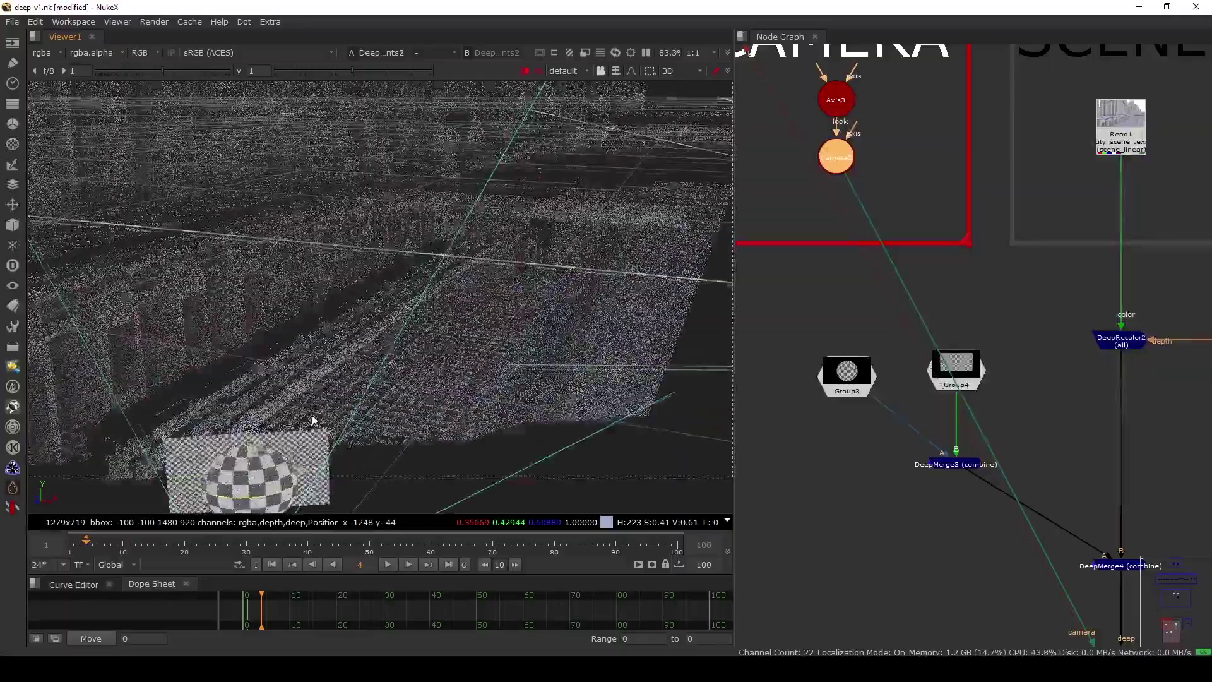
{"action": "middle_click_drag", "start_coordinate": [314, 419], "coordinate": [419, 347]}
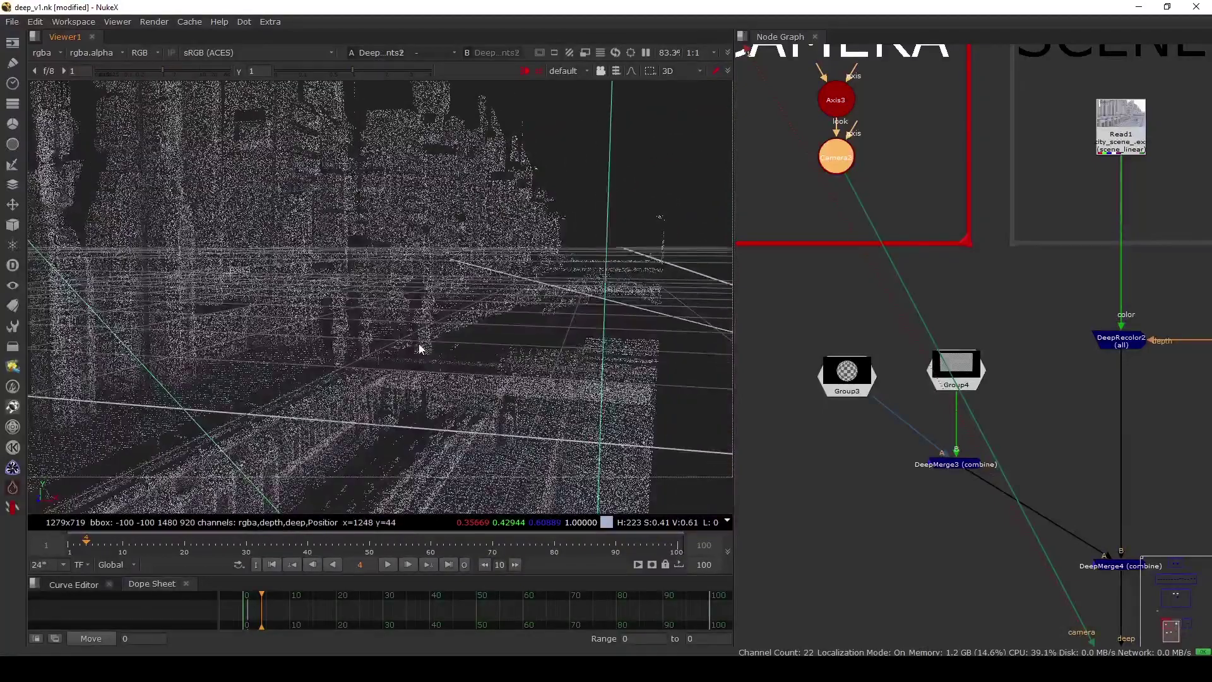
{"action": "scroll", "coordinate": [419, 346], "scroll_direction": "down", "scroll_amount": 6}
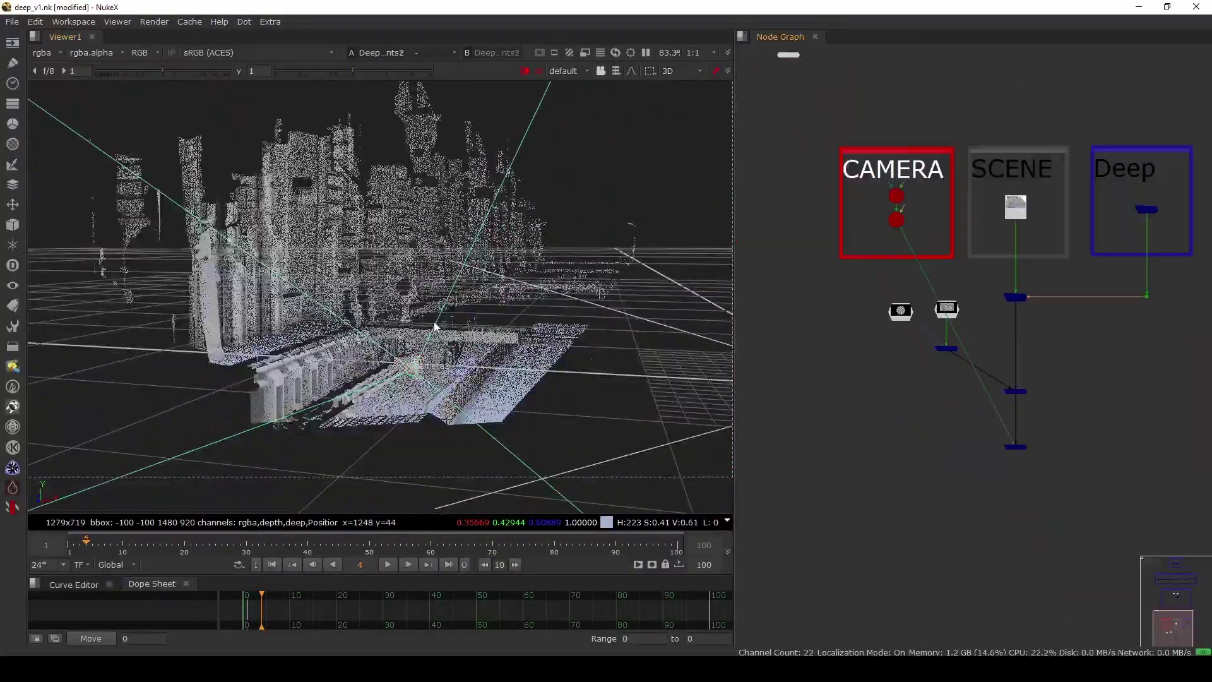
Return the viewer to 2D, remove the DeepToPoints2 node and view the DeepMerge4 result
{"action": "key", "text": "Tab"}
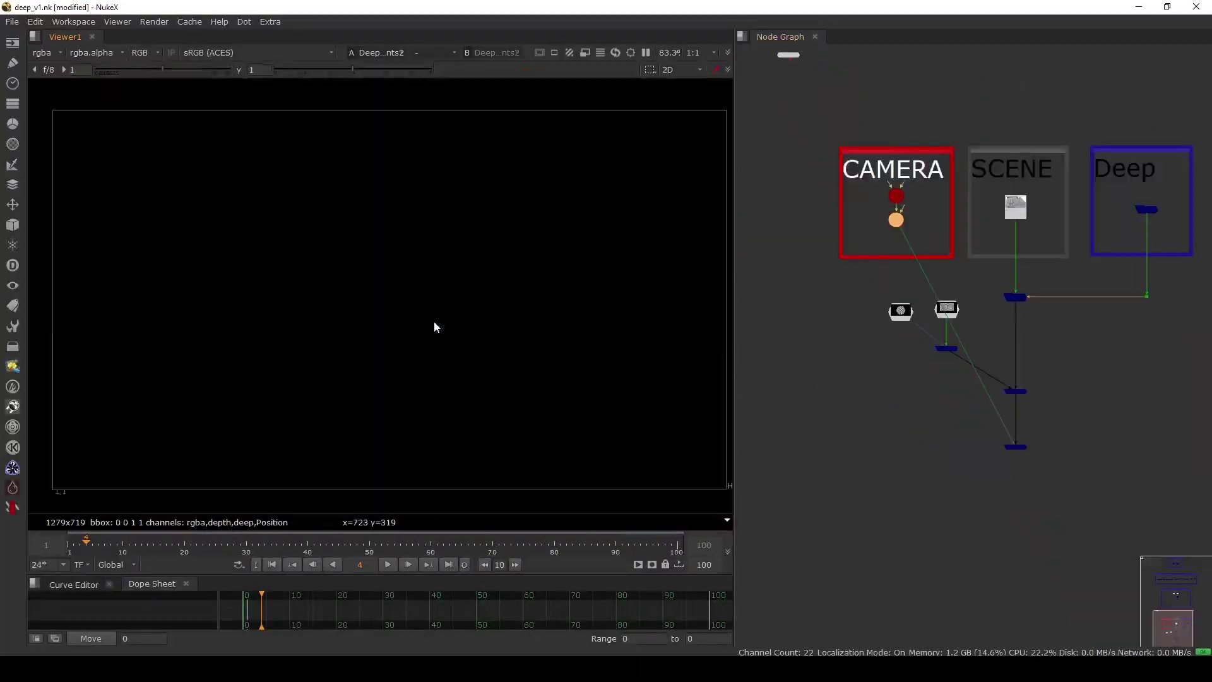
{"action": "left_click_drag", "start_coordinate": [1068, 430], "coordinate": [886, 483]}
{"action": "key", "text": "1"}
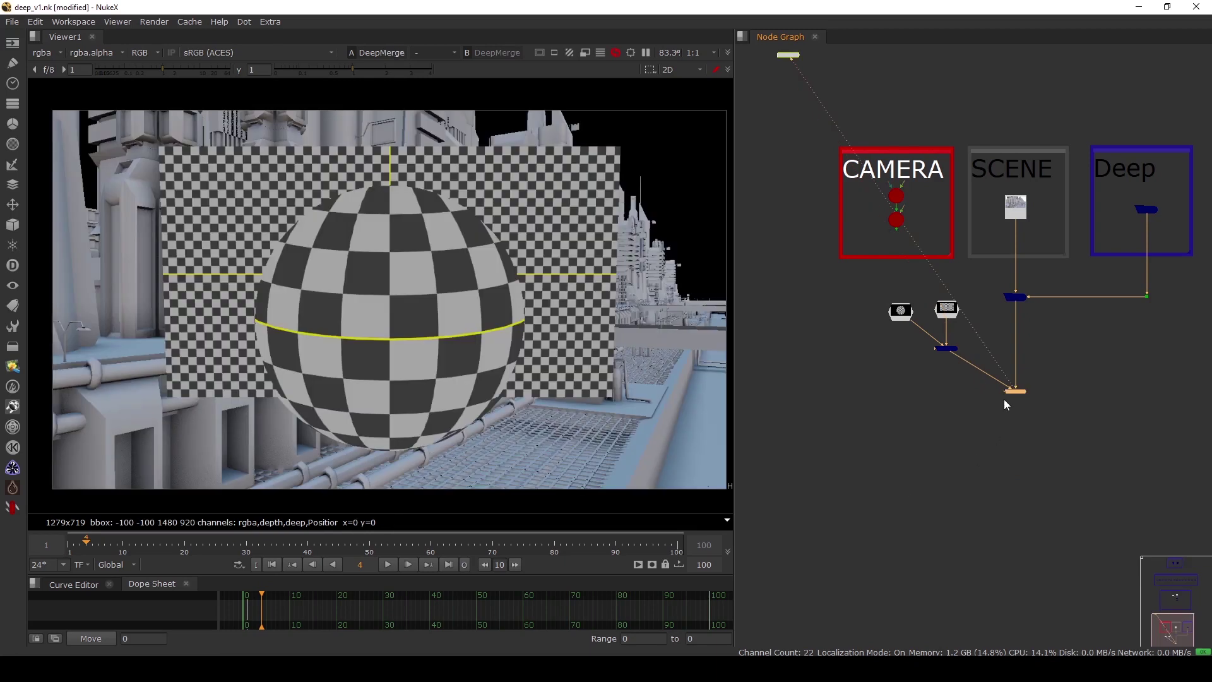
Delete DeepMerge4, DeepMerge3, Group3 and Group4 so only the recolored city setup remains
{"action": "scroll", "coordinate": [1010, 398], "scroll_direction": "up", "scroll_amount": 5}
{"action": "left_click_drag", "start_coordinate": [1073, 373], "coordinate": [955, 434]}
{"action": "key", "text": "Delete"}
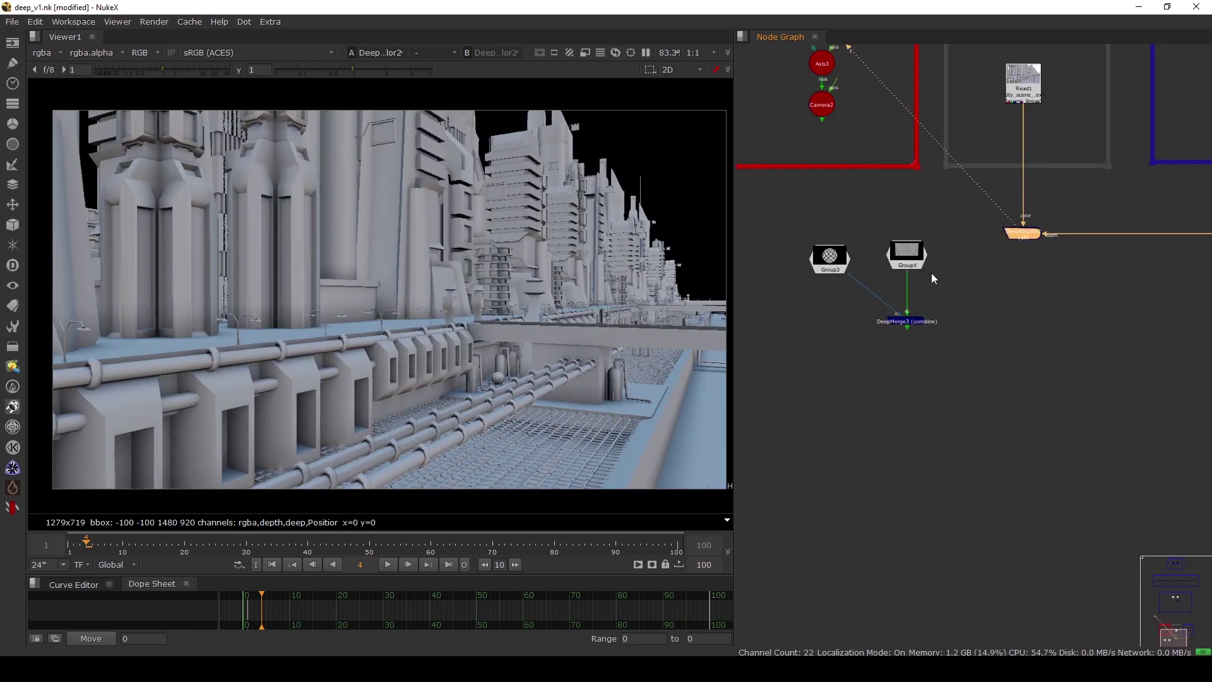
{"action": "left_click_drag", "start_coordinate": [944, 225], "coordinate": [780, 346]}
{"action": "key", "text": "Delete"}
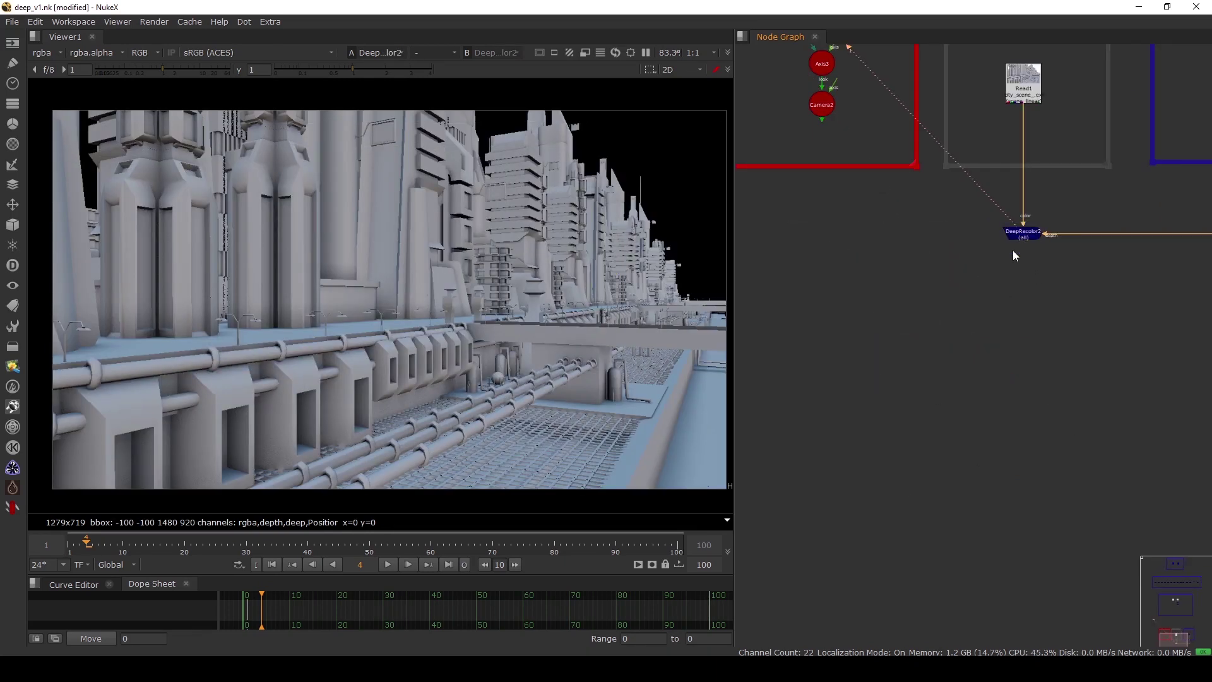
Look over the DeepRecolor2 city render and fit its full bounding box in the viewer
{"action": "middle_click_drag", "start_coordinate": [975, 316], "coordinate": [918, 346]}
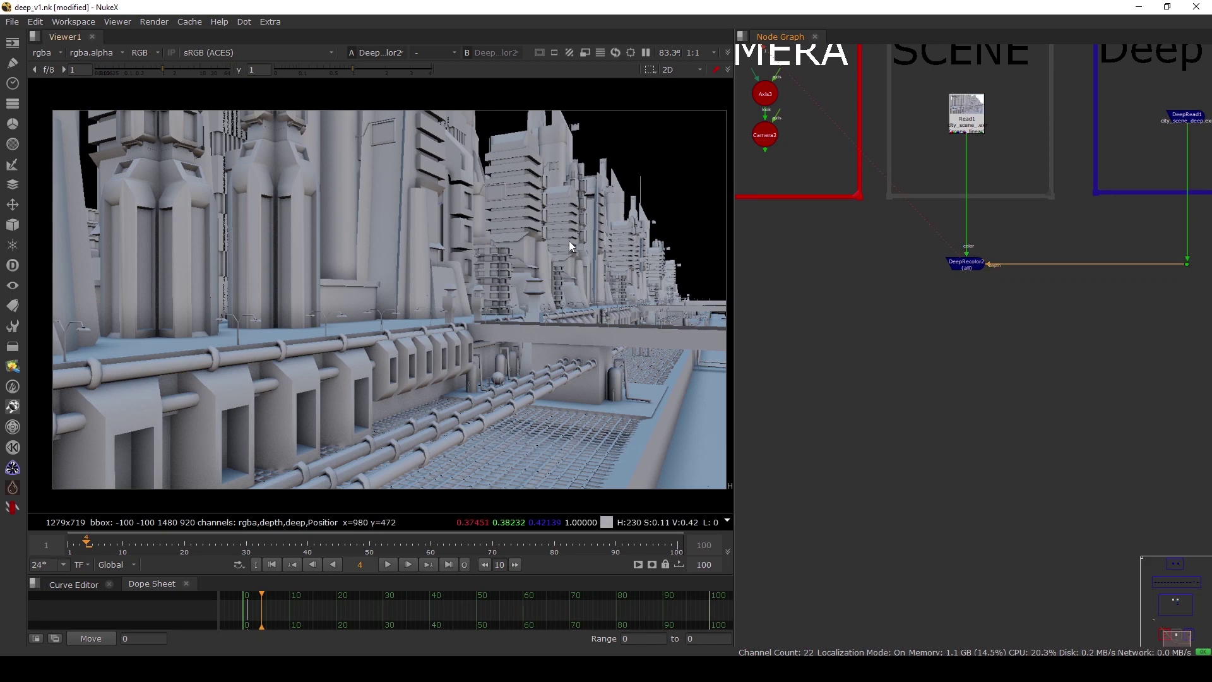
{"action": "middle_click_drag", "start_coordinate": [569, 241], "coordinate": [533, 250]}
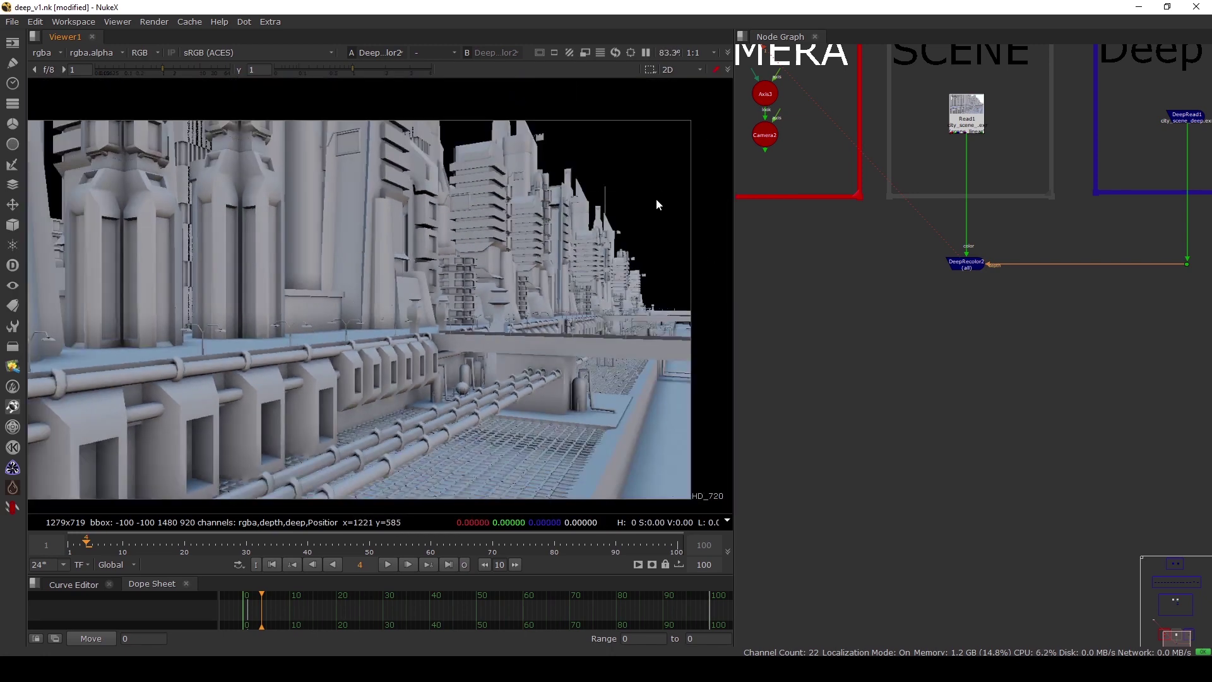
{"action": "key", "text": "f"}
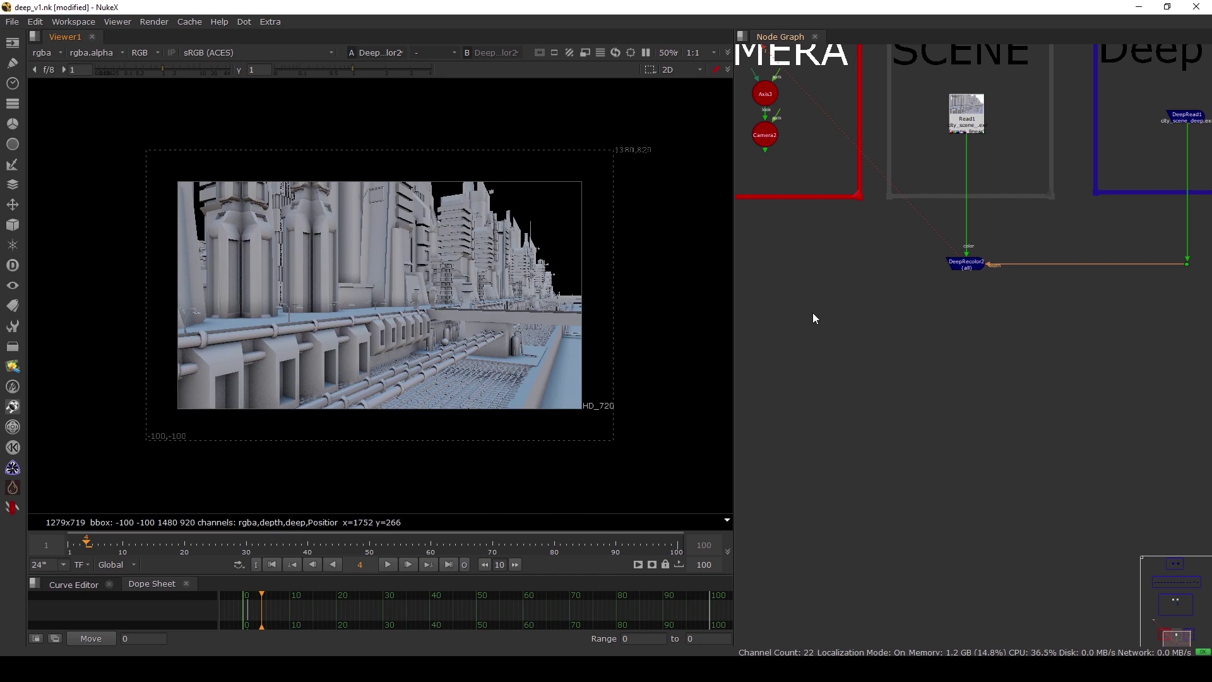
View DeepMerge2 from the Deep test backdrop and inspect the sphere's edge against the card up close
{"action": "scroll", "coordinate": [812, 312], "scroll_direction": "down", "scroll_amount": 8}
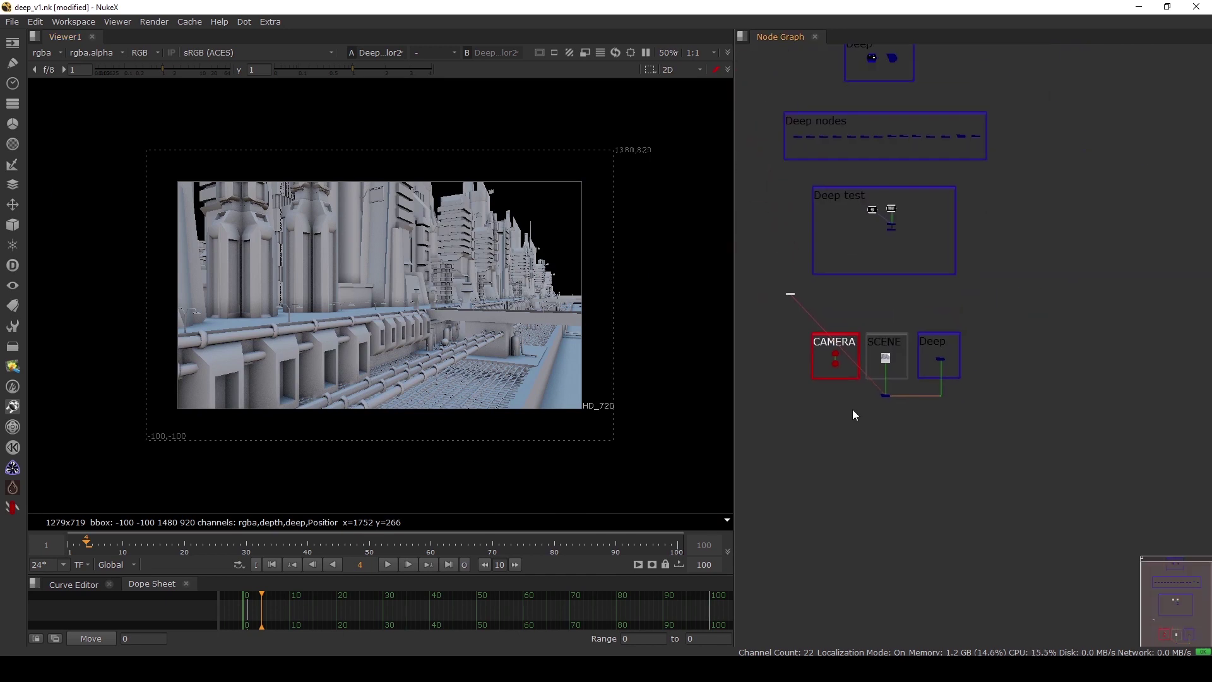
{"action": "scroll", "coordinate": [892, 352], "scroll_direction": "up", "scroll_amount": 4}
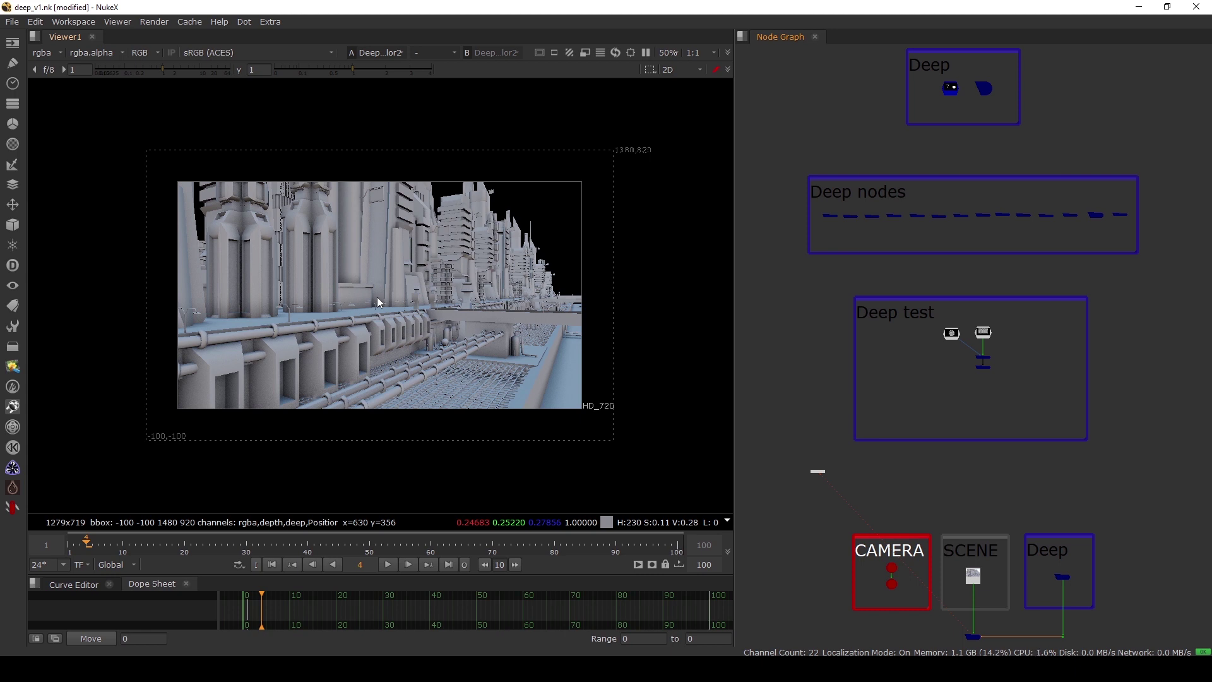
{"action": "scroll", "coordinate": [1031, 359], "scroll_direction": "up", "scroll_amount": 6}
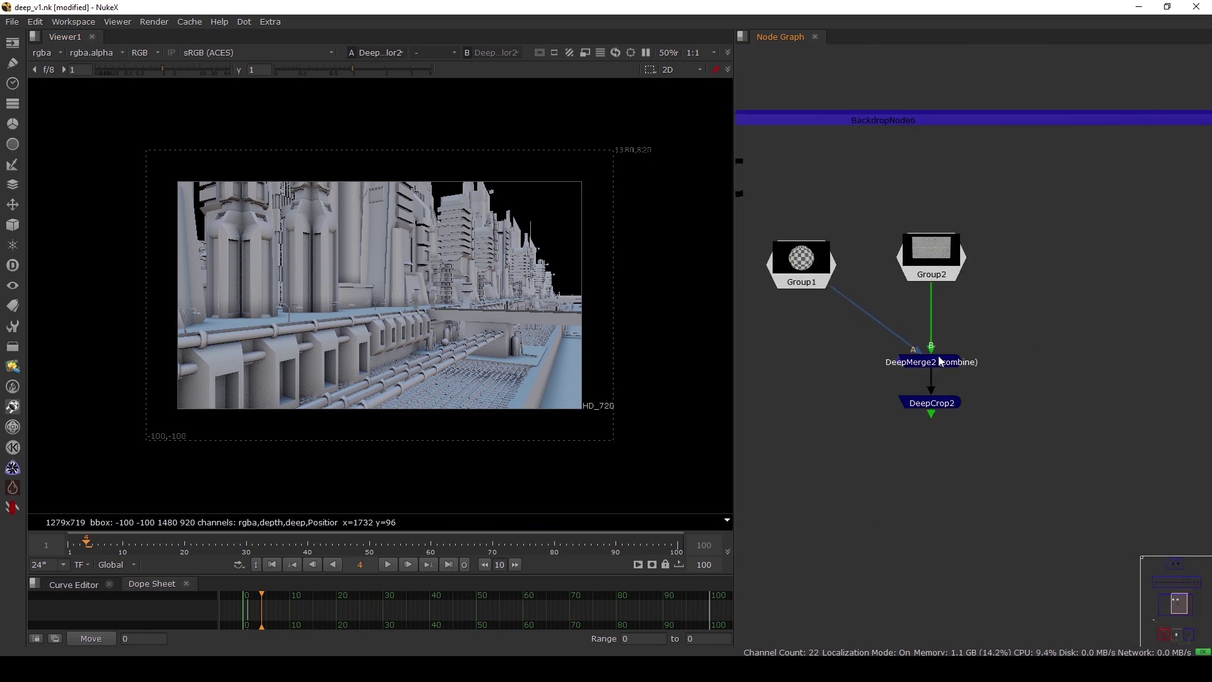
{"action": "left_click", "coordinate": [929, 353]}
{"action": "key", "text": "1"}
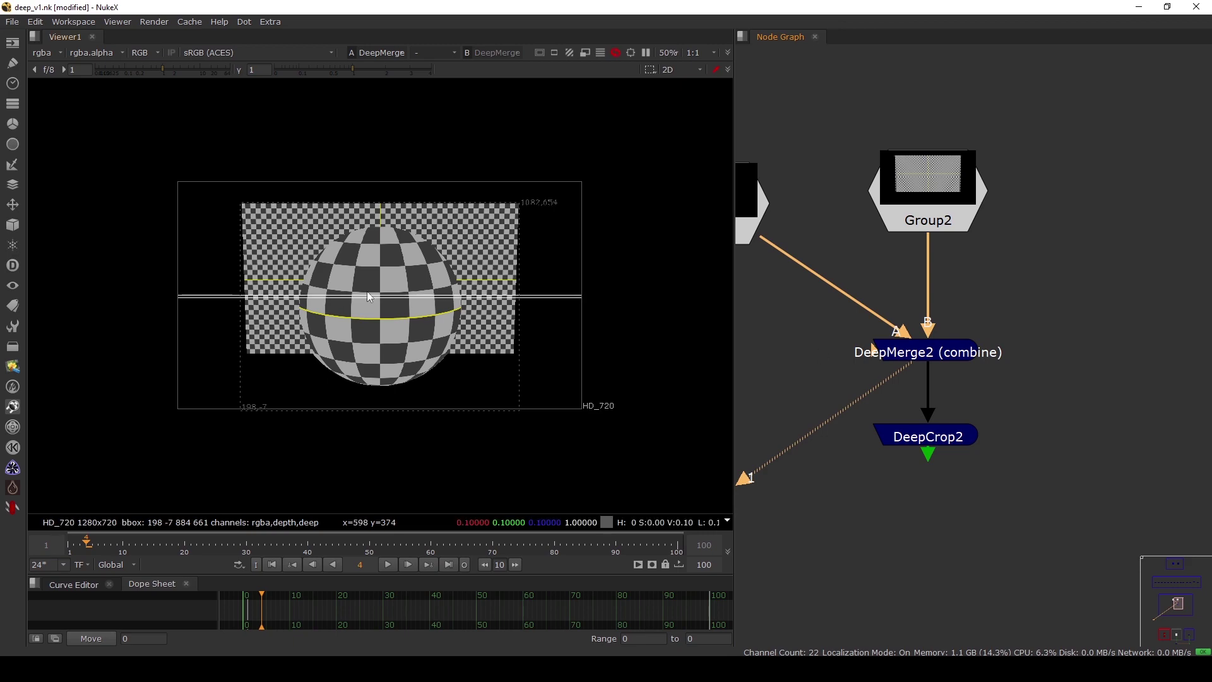
{"action": "scroll", "coordinate": [471, 257], "scroll_direction": "up", "scroll_amount": 4}
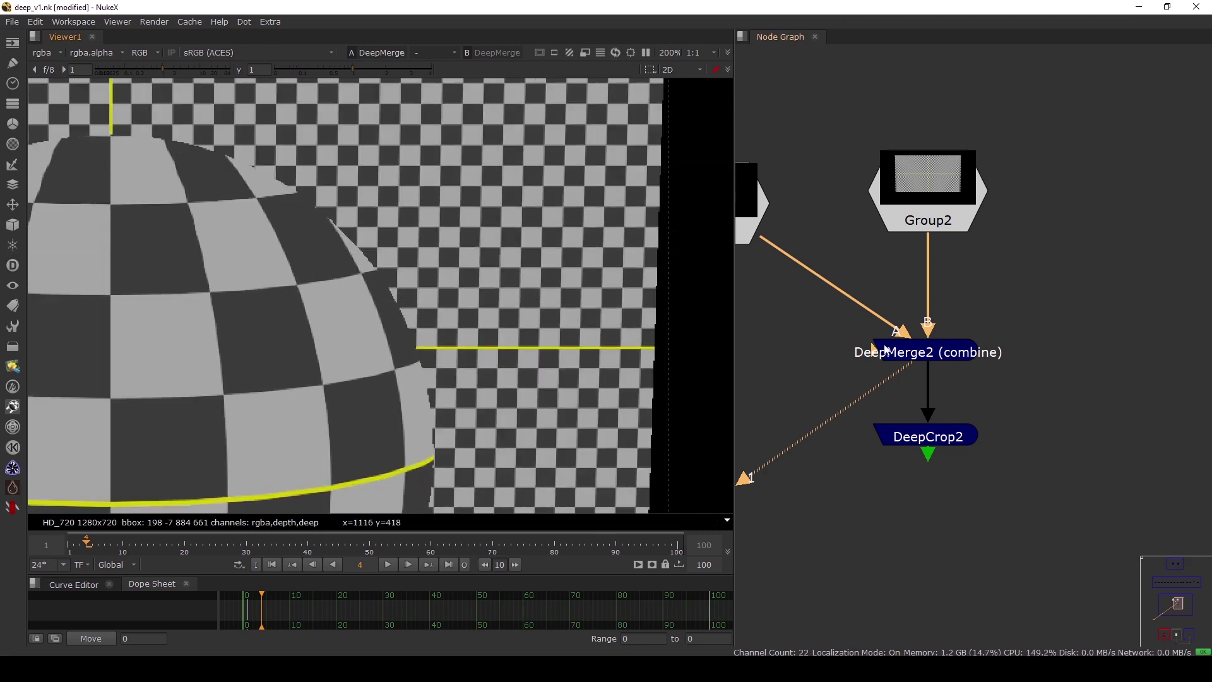
{"action": "middle_click_drag", "start_coordinate": [902, 357], "coordinate": [919, 332]}
{"action": "left_click", "coordinate": [945, 321]}
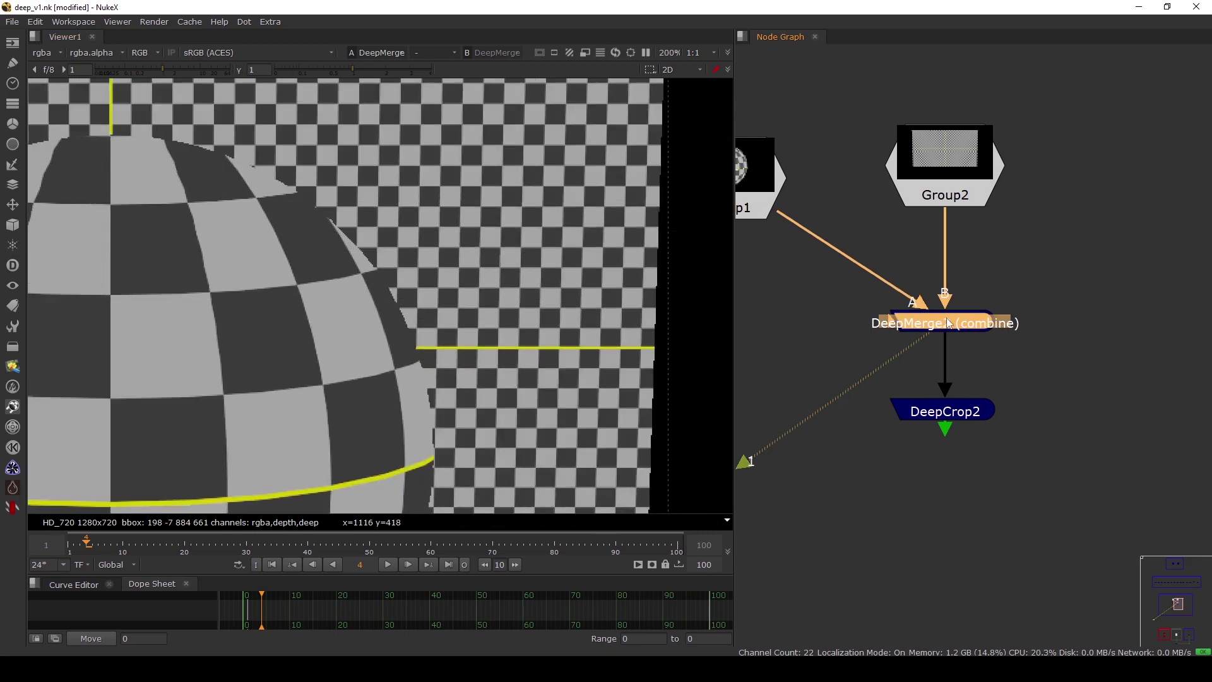
{"action": "key", "text": "shift+x"}
{"action": "key", "text": "shift+x"}
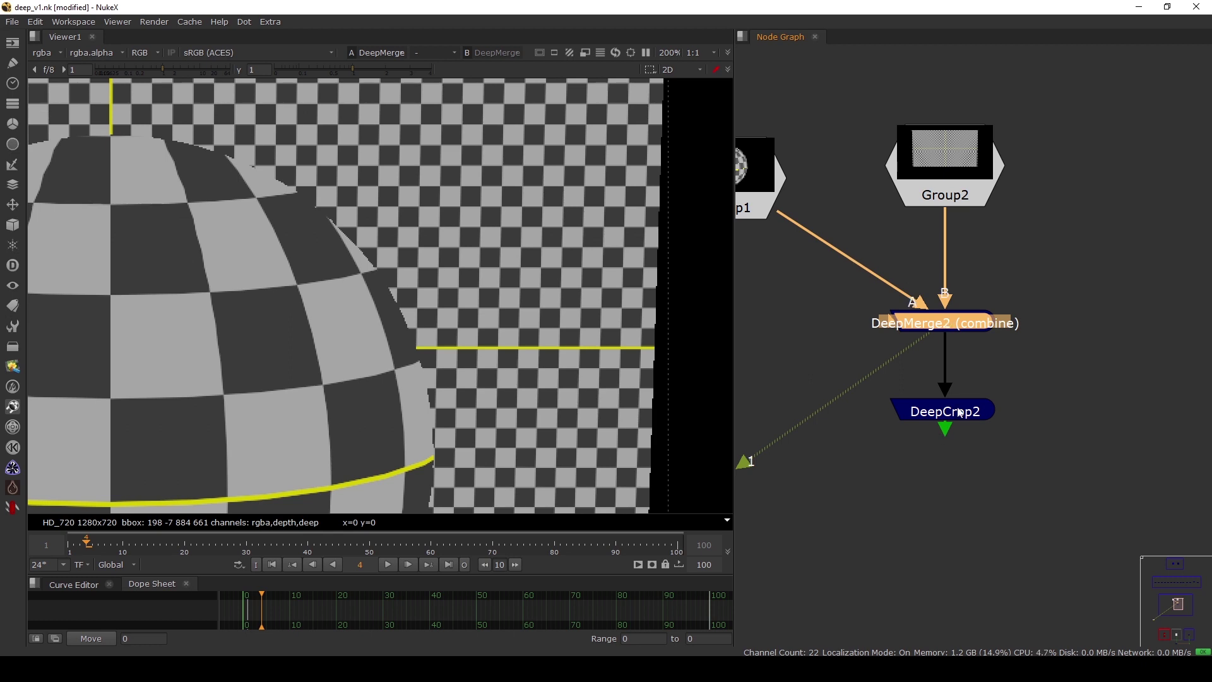
Delete the DeepCrop2 node below DeepMerge2 in the Deep test backdrop
{"action": "left_click_drag", "start_coordinate": [950, 414], "coordinate": [950, 423]}
{"action": "key", "text": "Delete"}
{"action": "left_click", "coordinate": [964, 440]}
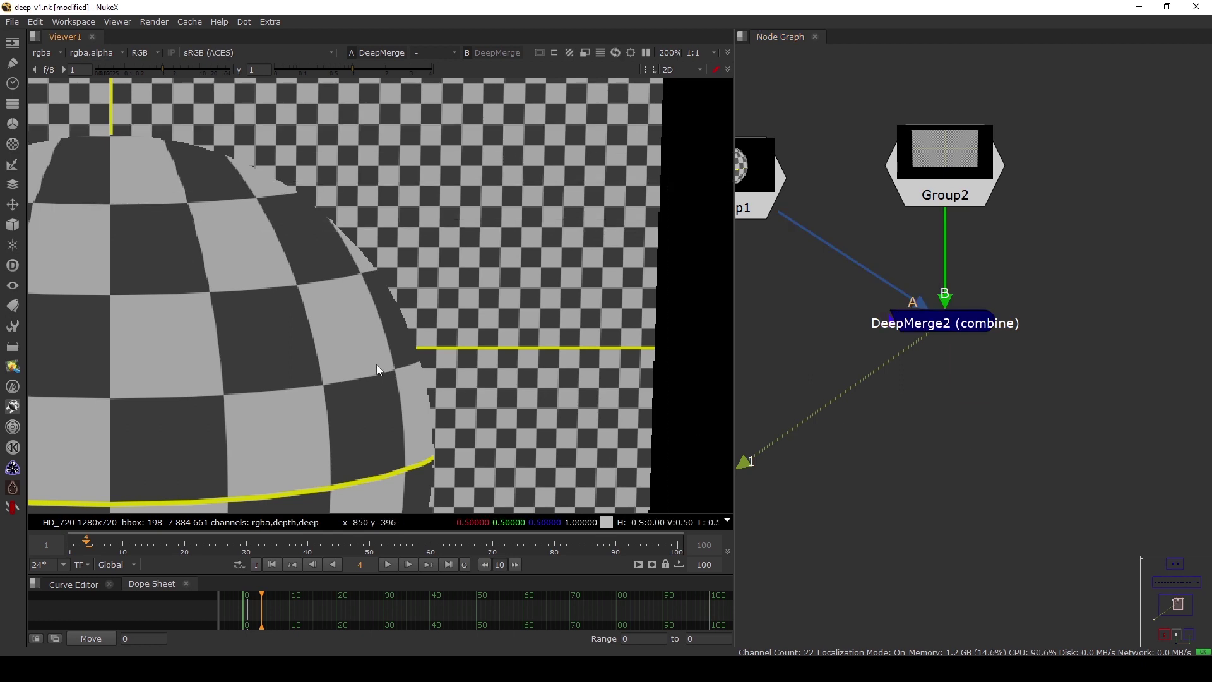
Fit the DeepMerge2 image in the viewer and look over the nodes in the Deep nodes backdrop
{"action": "key", "text": "f"}
{"action": "scroll", "coordinate": [797, 217], "scroll_direction": "down", "scroll_amount": 6}
{"action": "middle_click_drag", "start_coordinate": [802, 215], "coordinate": [897, 309]}
{"action": "scroll", "coordinate": [887, 286], "scroll_direction": "up", "scroll_amount": 5}
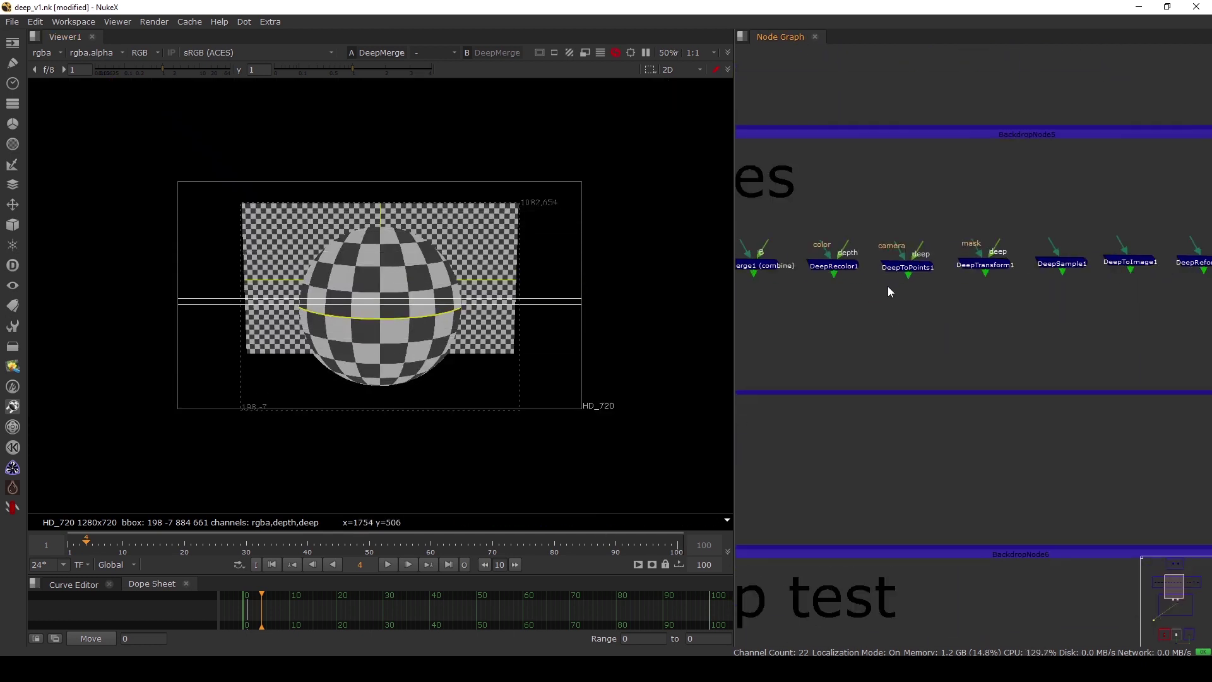
{"action": "scroll", "coordinate": [914, 275], "scroll_direction": "down", "scroll_amount": 5}
{"action": "scroll", "coordinate": [913, 287], "scroll_direction": "up", "scroll_amount": 3}
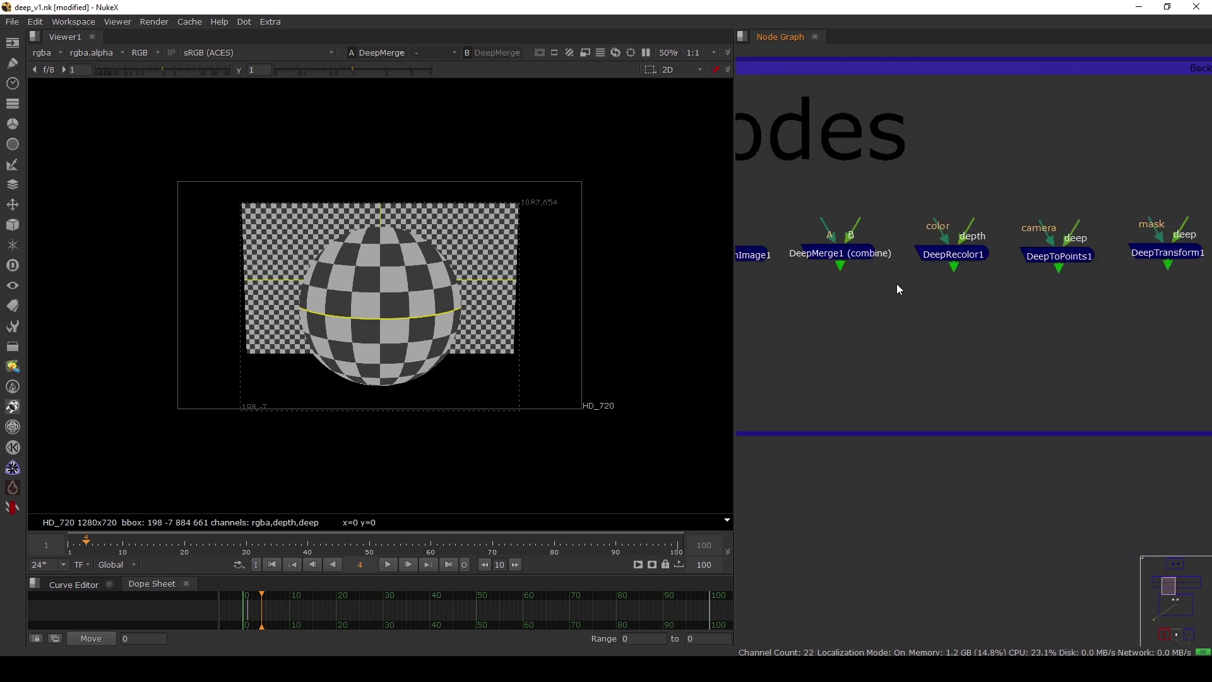
{"action": "middle_click_drag", "start_coordinate": [1064, 301], "coordinate": [767, 305]}
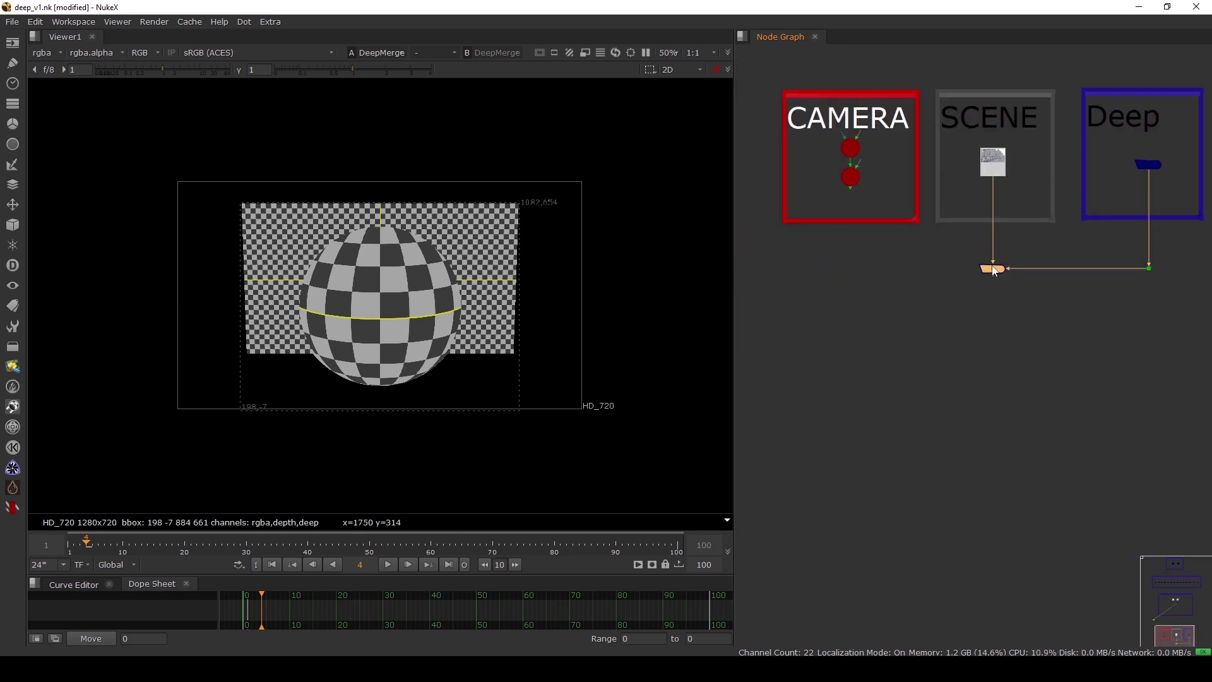
View DeepRecolor2 and inspect the pixel edges of the city's distant towers, finishing on the full frame
{"action": "left_click", "coordinate": [966, 311]}
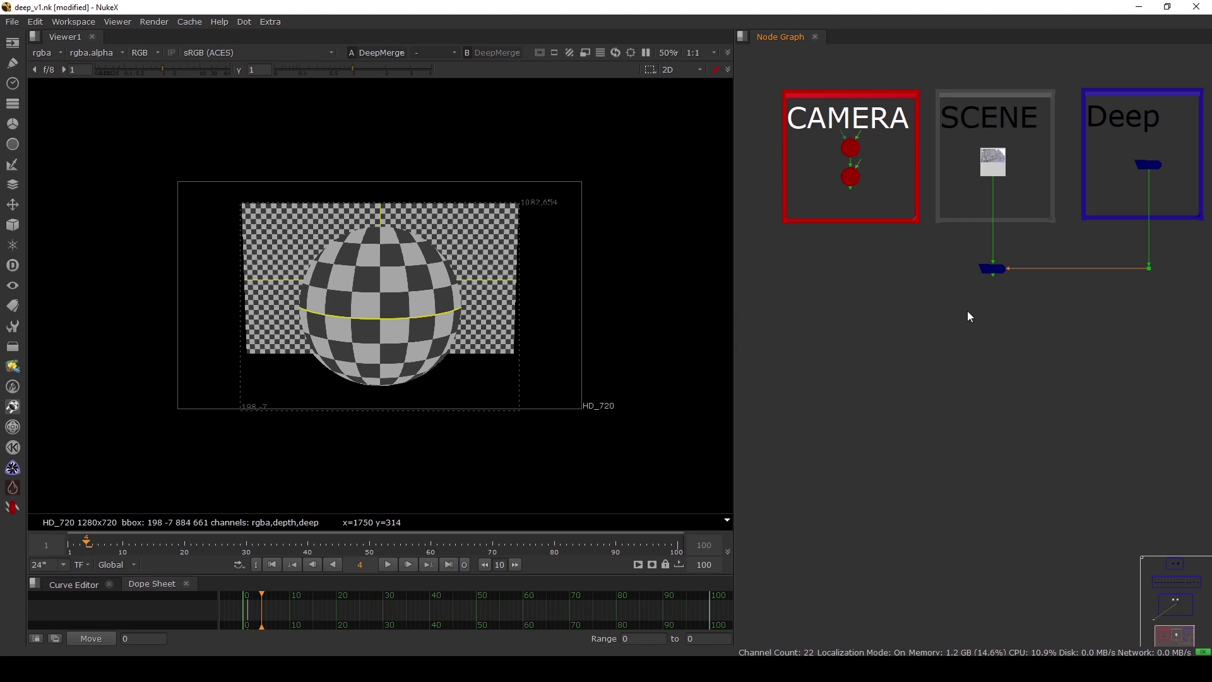
{"action": "left_click", "coordinate": [992, 268]}
{"action": "left_click", "coordinate": [1059, 286]}
{"action": "left_click_drag", "start_coordinate": [1001, 305], "coordinate": [1200, 250]}
{"action": "key", "text": "1"}
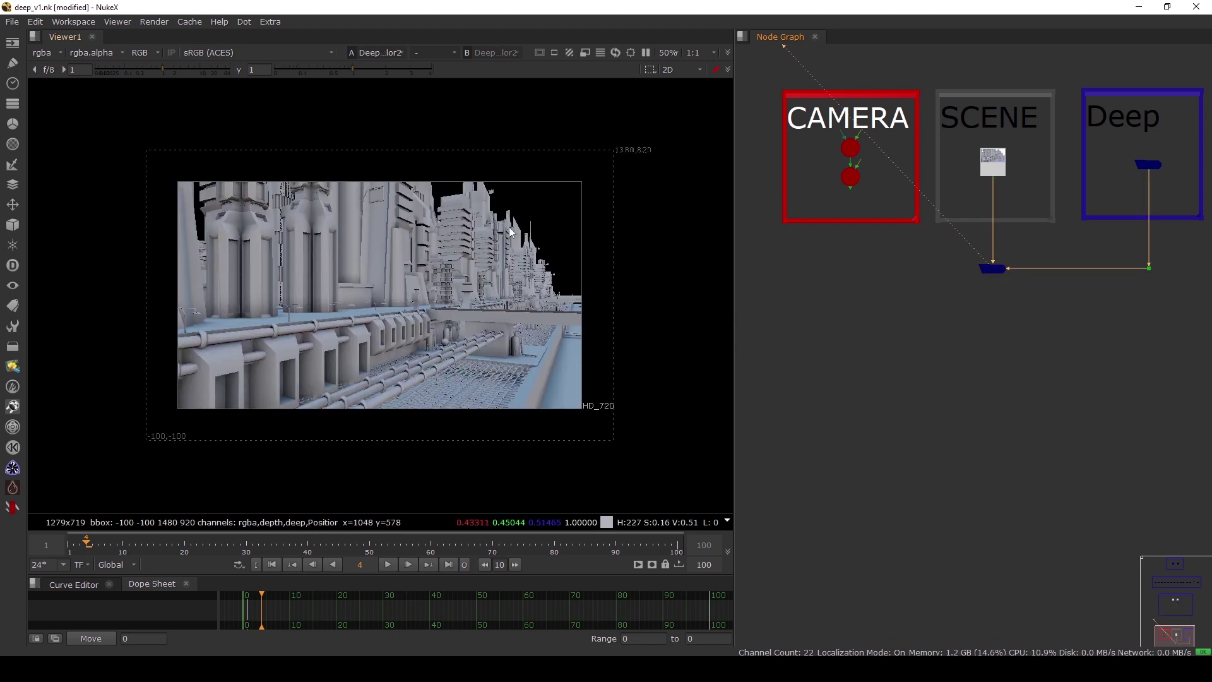
{"action": "scroll", "coordinate": [508, 226], "scroll_direction": "up", "scroll_amount": 10}
{"action": "scroll", "coordinate": [426, 278], "scroll_direction": "up", "scroll_amount": 2}
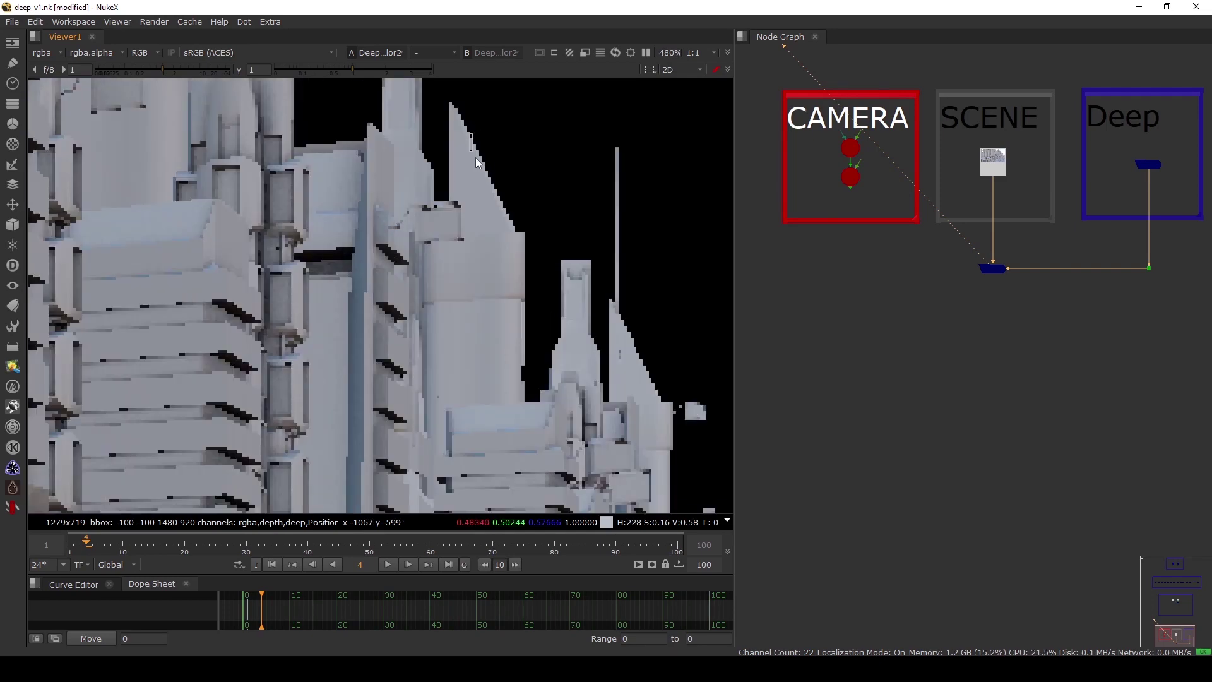
{"action": "scroll", "coordinate": [481, 235], "scroll_direction": "up", "scroll_amount": 1}
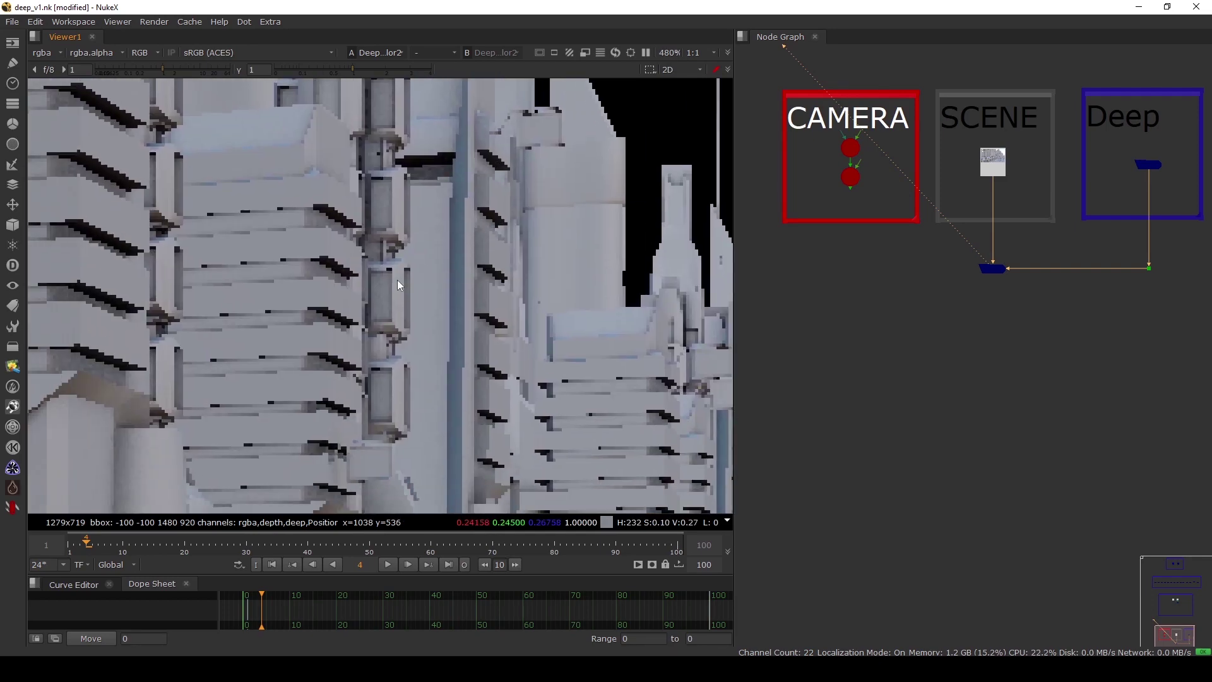
{"action": "key", "text": "f"}
Move Camera2 slightly lower in the CAMERA backdrop and frame the whole node graph
{"action": "middle_click_drag", "start_coordinate": [943, 265], "coordinate": [910, 302]}
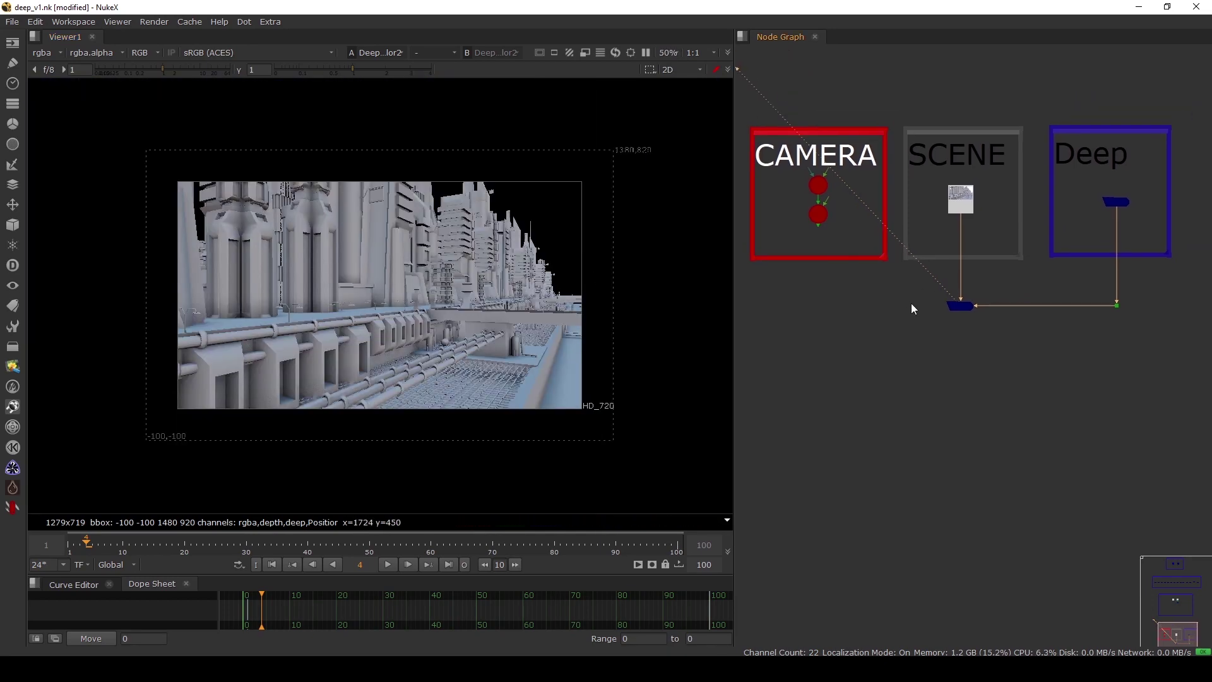
{"action": "left_click", "coordinate": [819, 214]}
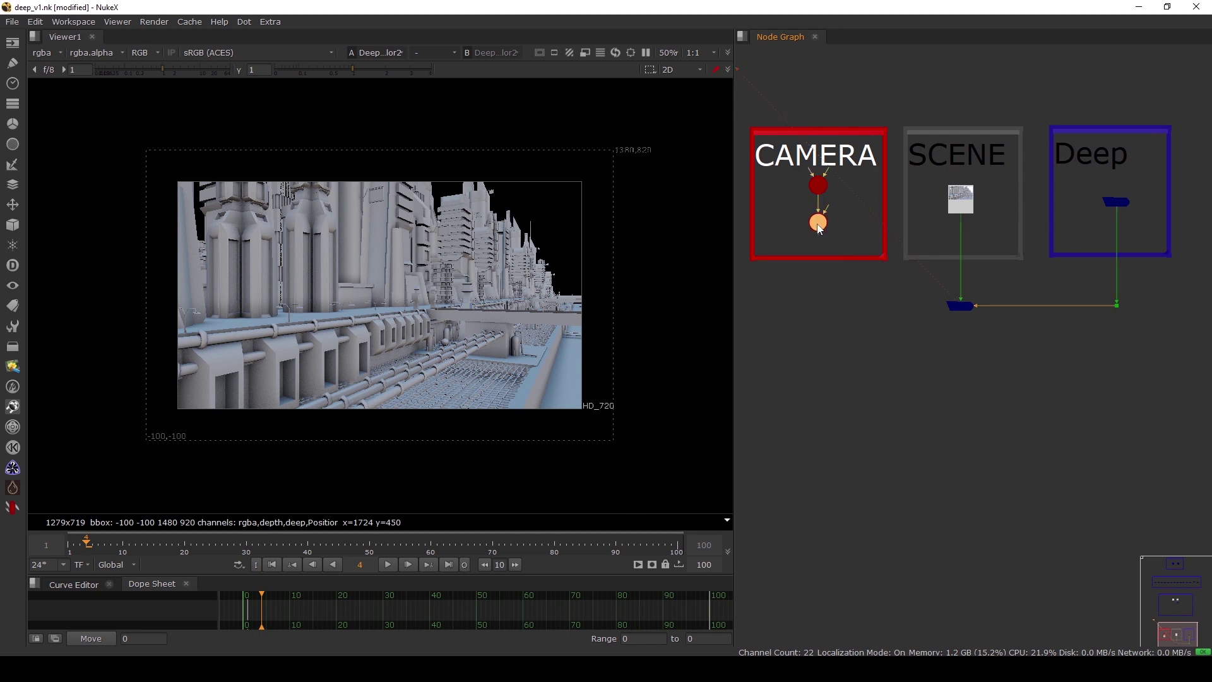
{"action": "left_click", "coordinate": [887, 288]}
{"action": "key", "text": "f"}
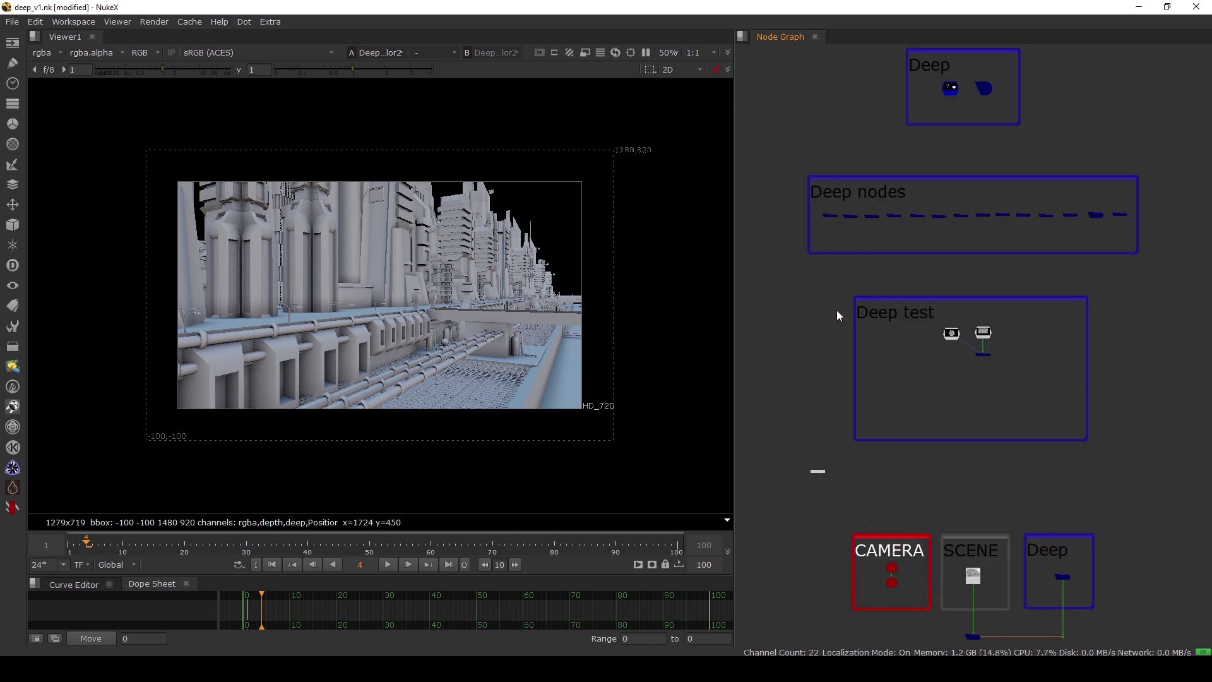